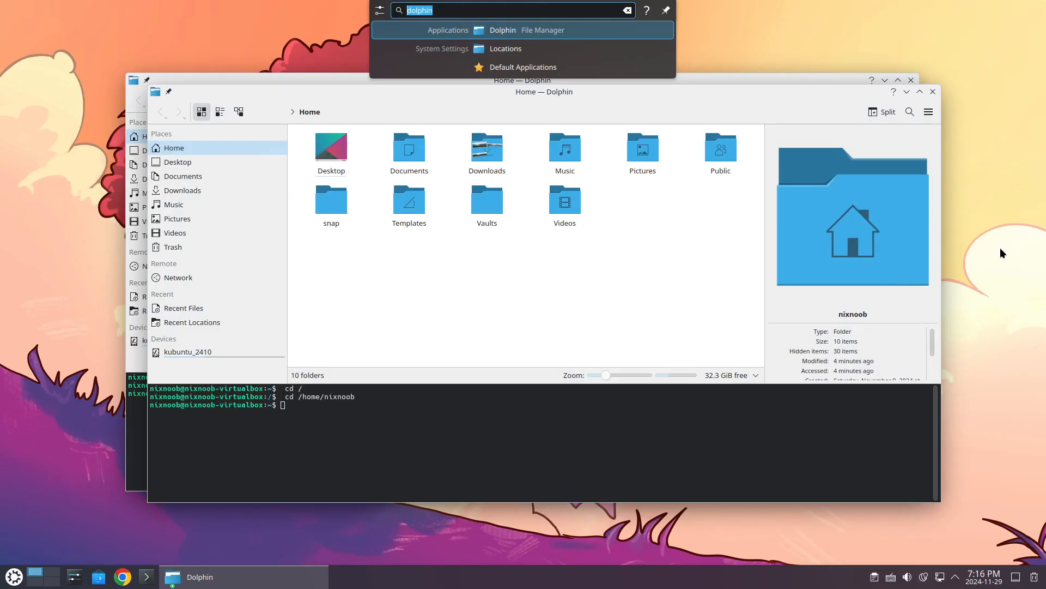
Dismiss the search launcher and close the extra file manager window in front
key(BackSpace)
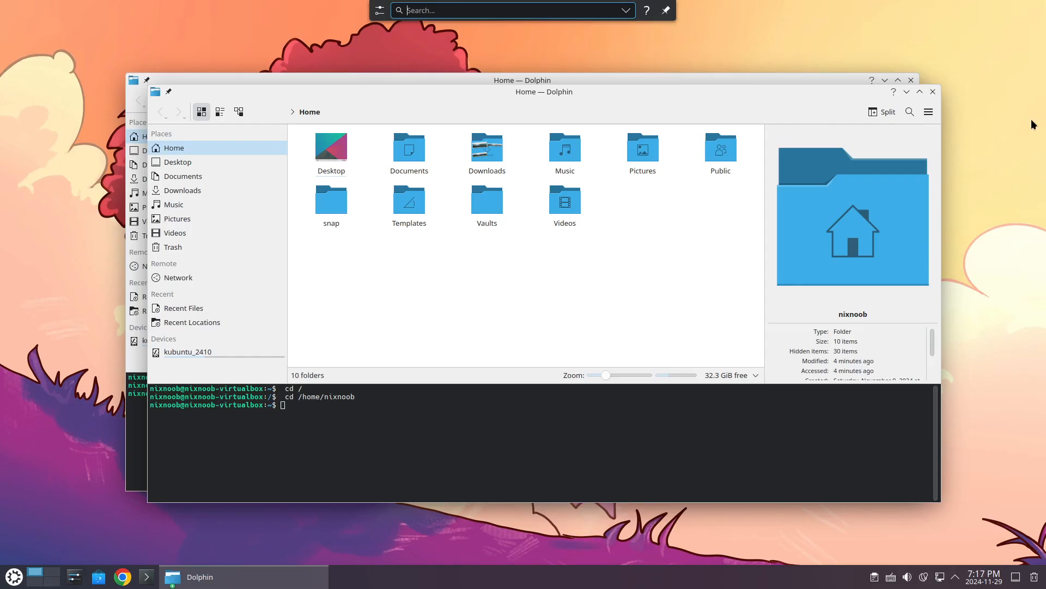
key(Escape)
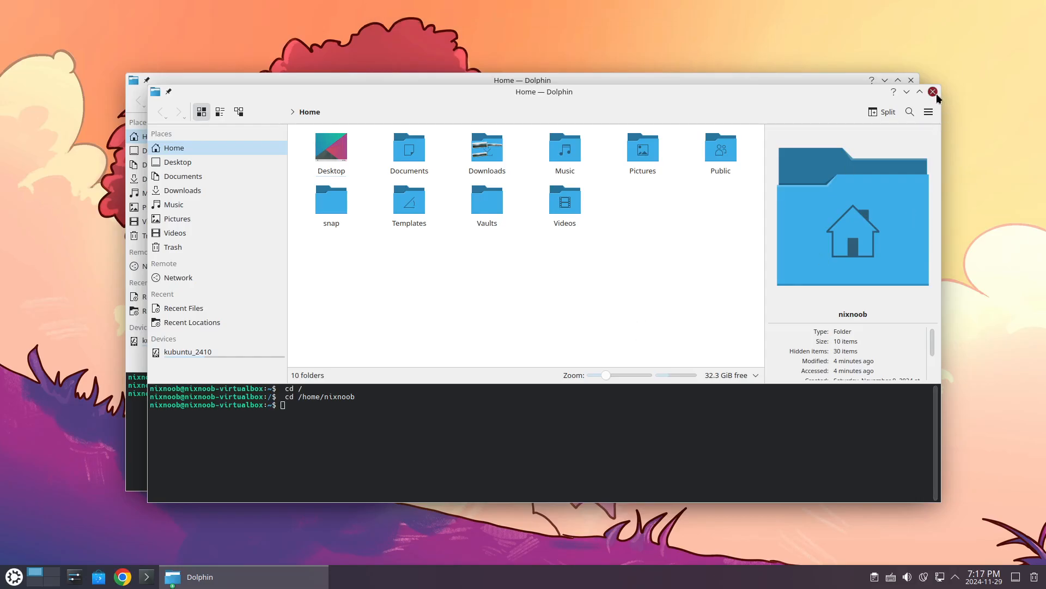
click(935, 93)
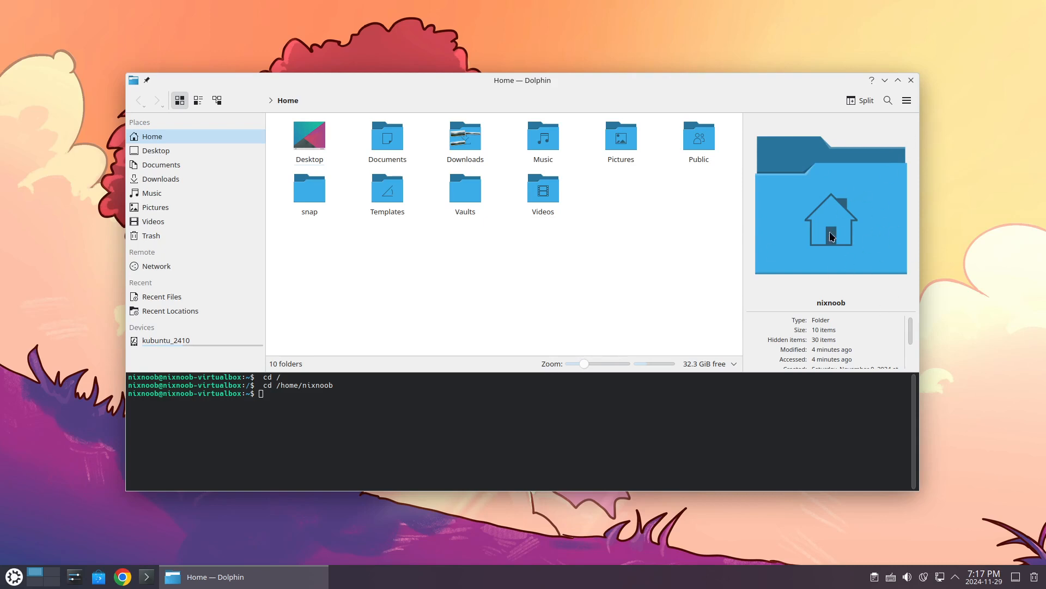
Hide the Places, Information and Terminal panels of the file manager
click(906, 101)
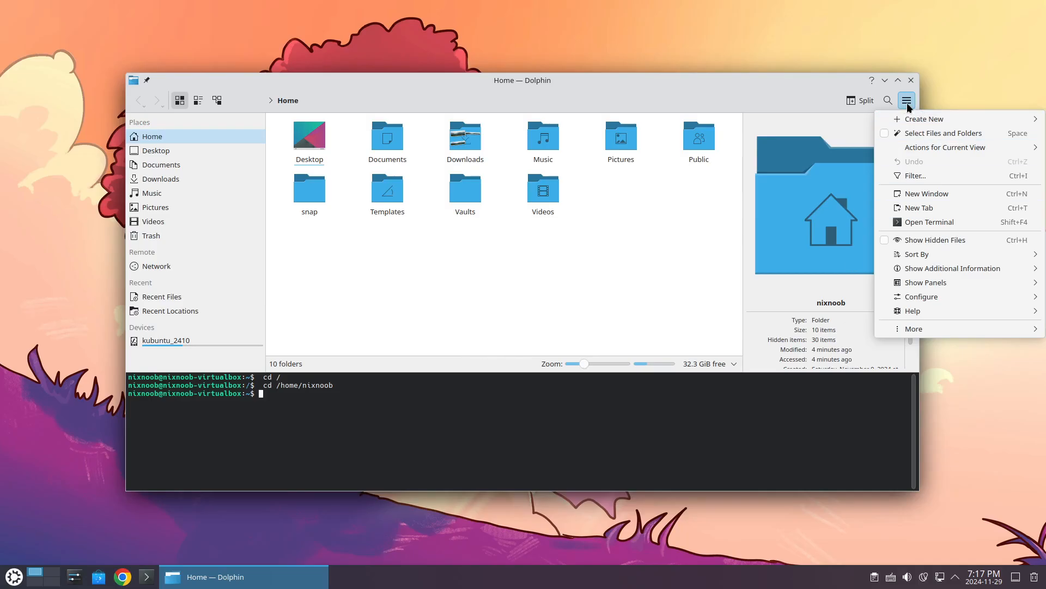
mouse_move(918, 283)
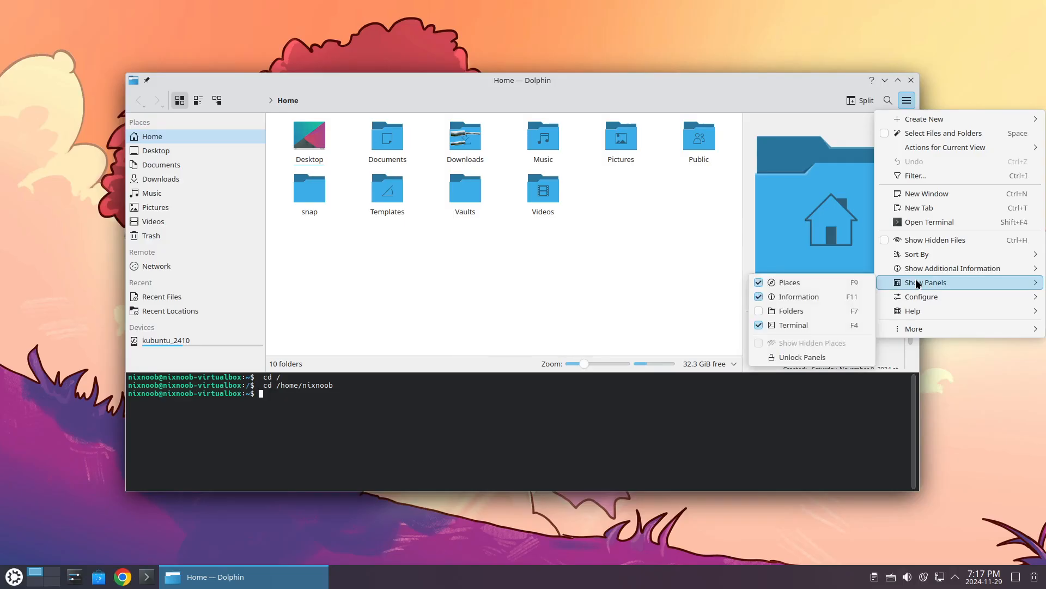
click(756, 282)
click(906, 100)
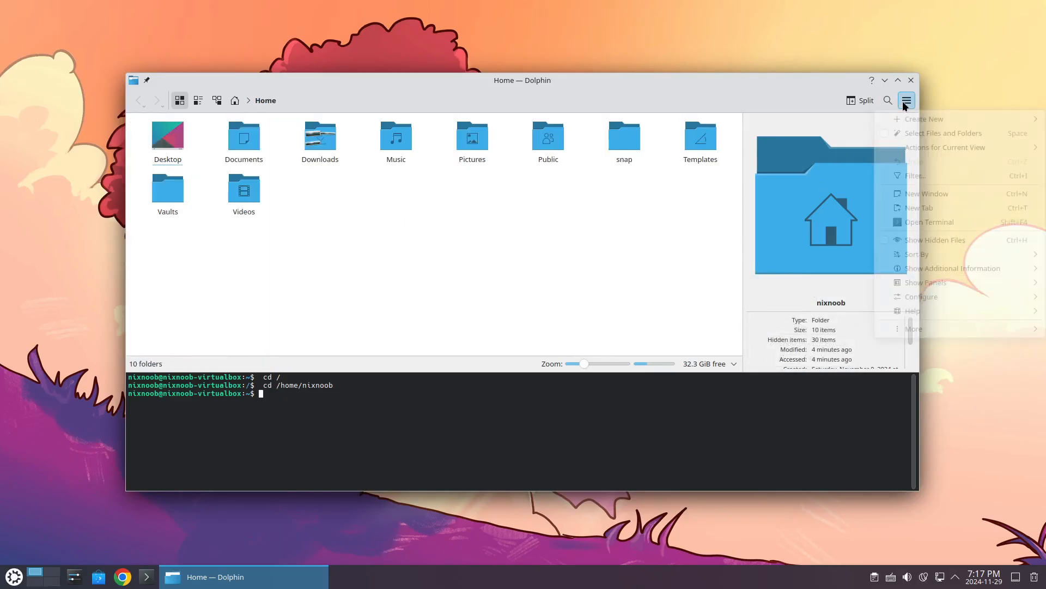
mouse_move(904, 284)
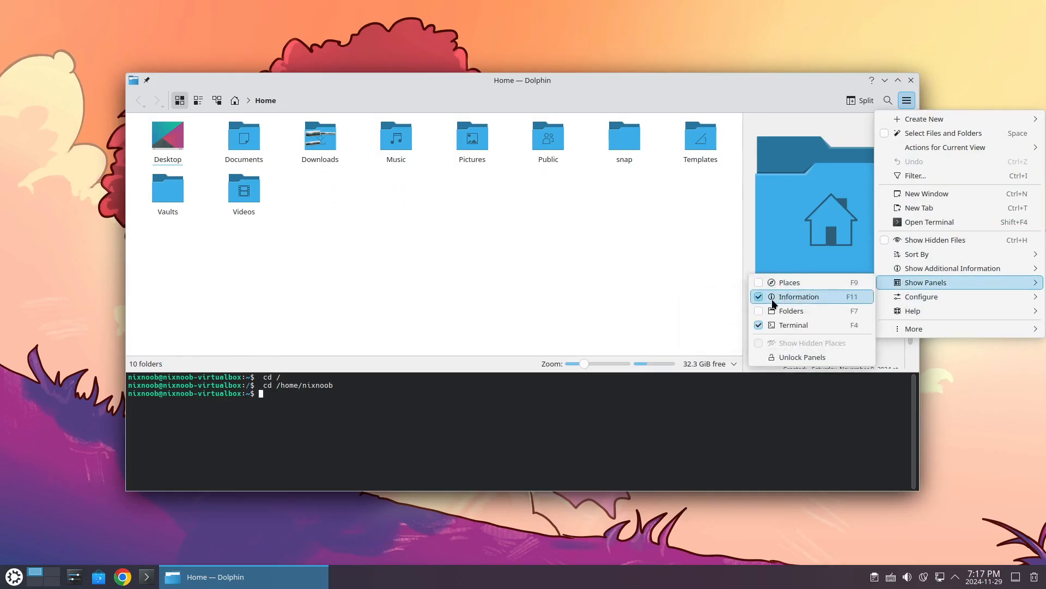
click(755, 297)
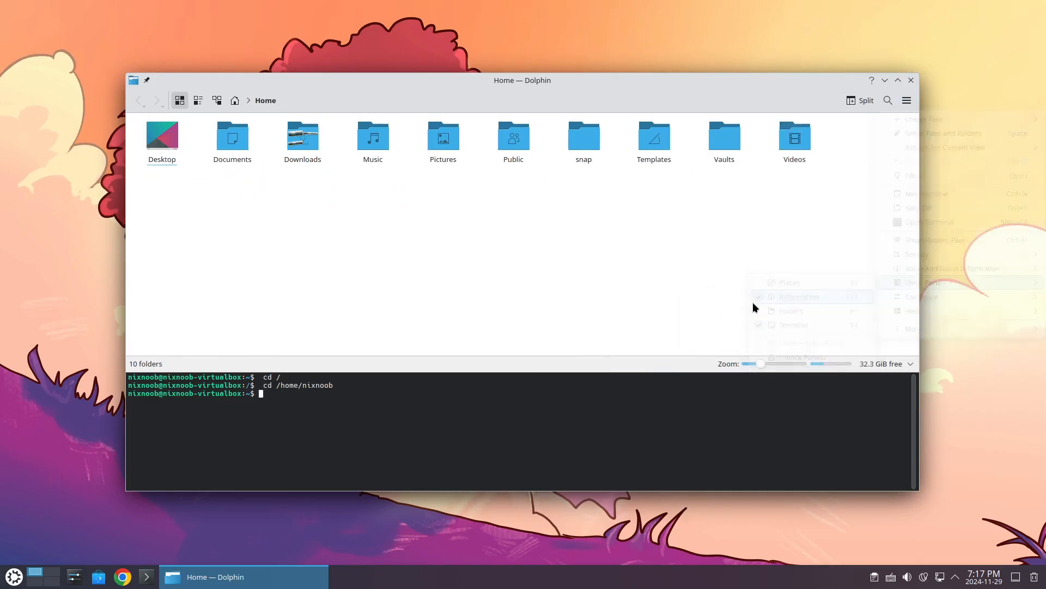
click(907, 101)
mouse_move(907, 284)
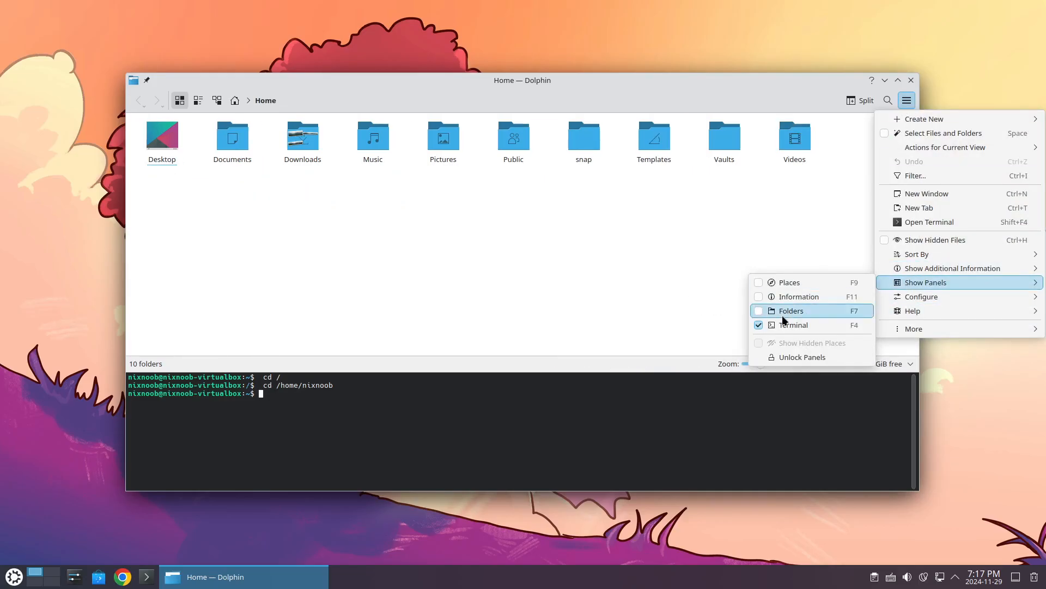
click(763, 326)
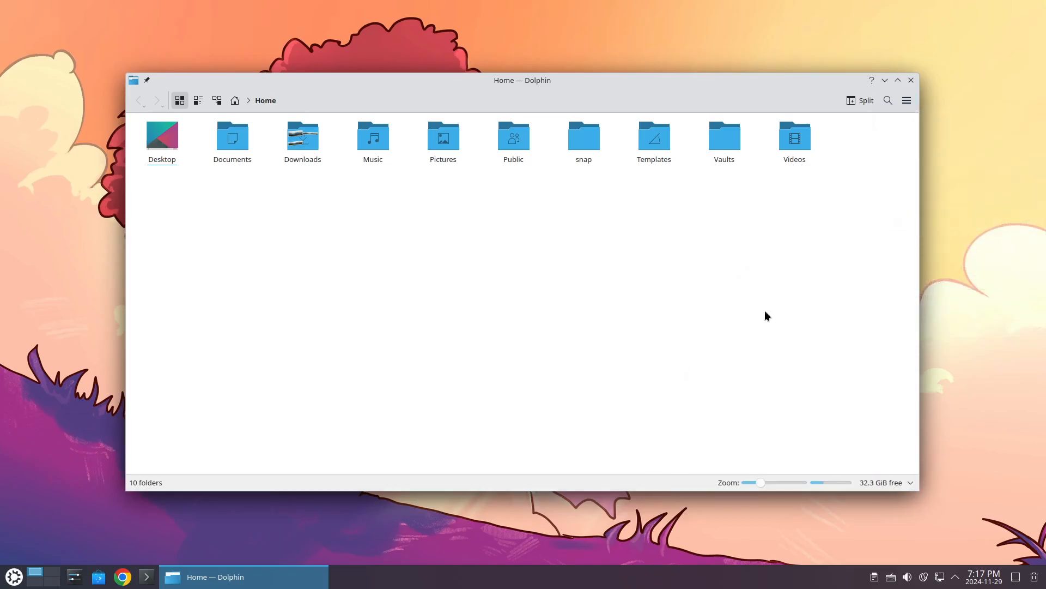
Show the Places, Information and Terminal panels again
click(906, 100)
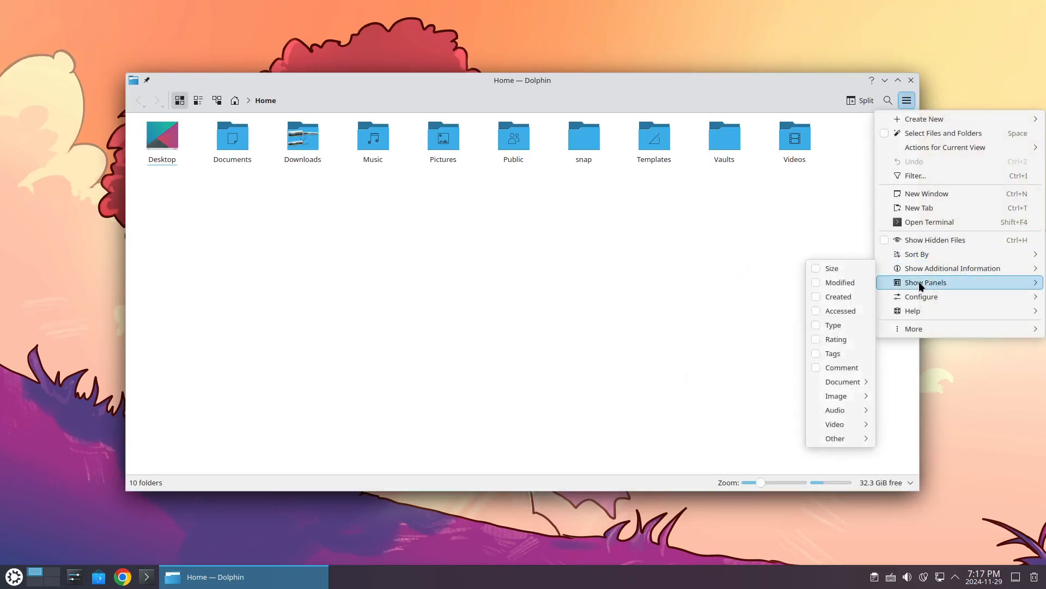
mouse_move(919, 282)
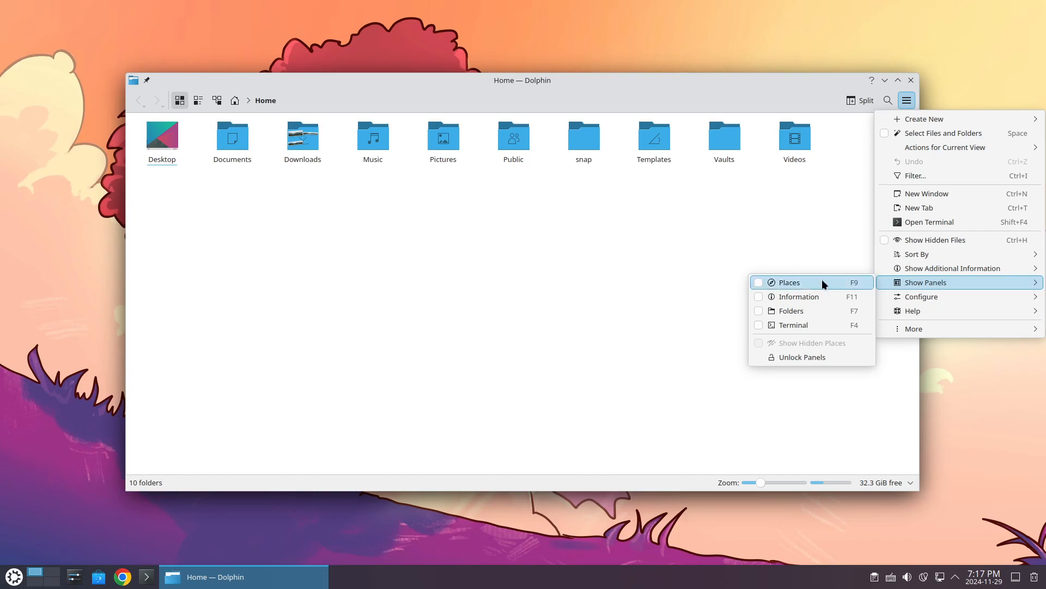
click(760, 283)
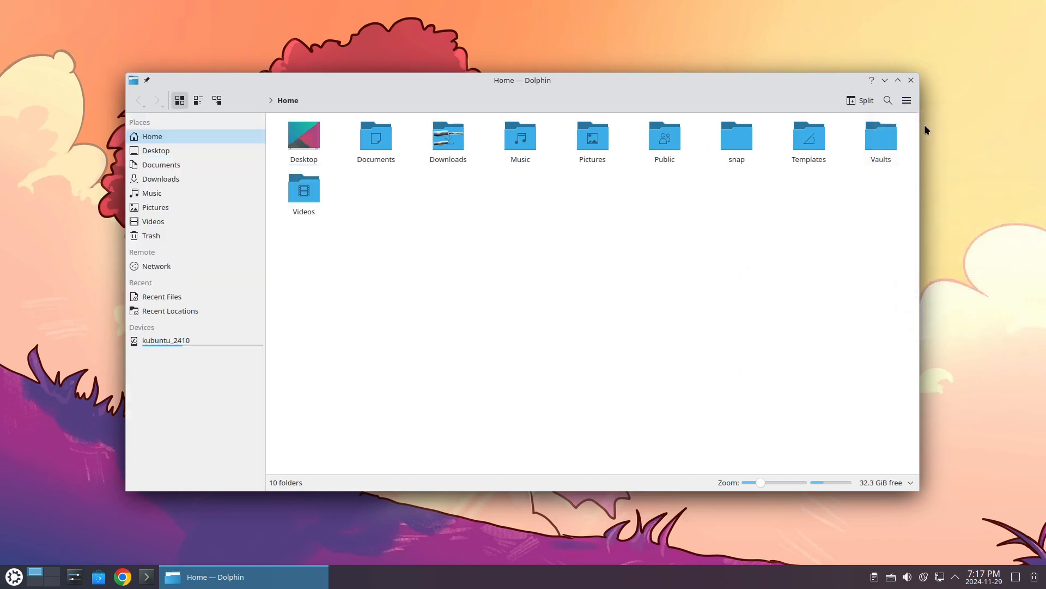
click(907, 101)
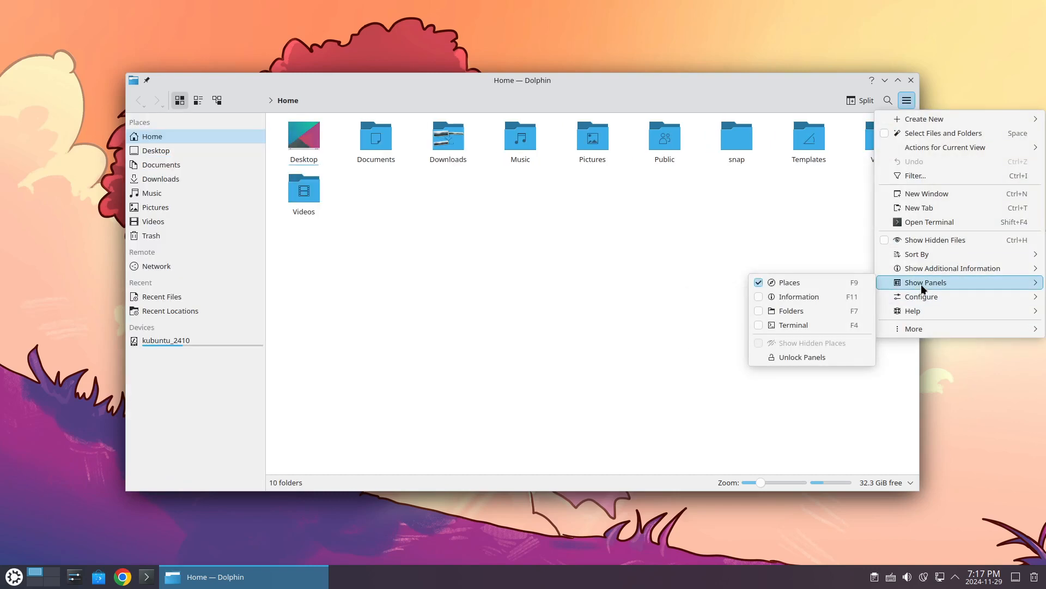
click(755, 296)
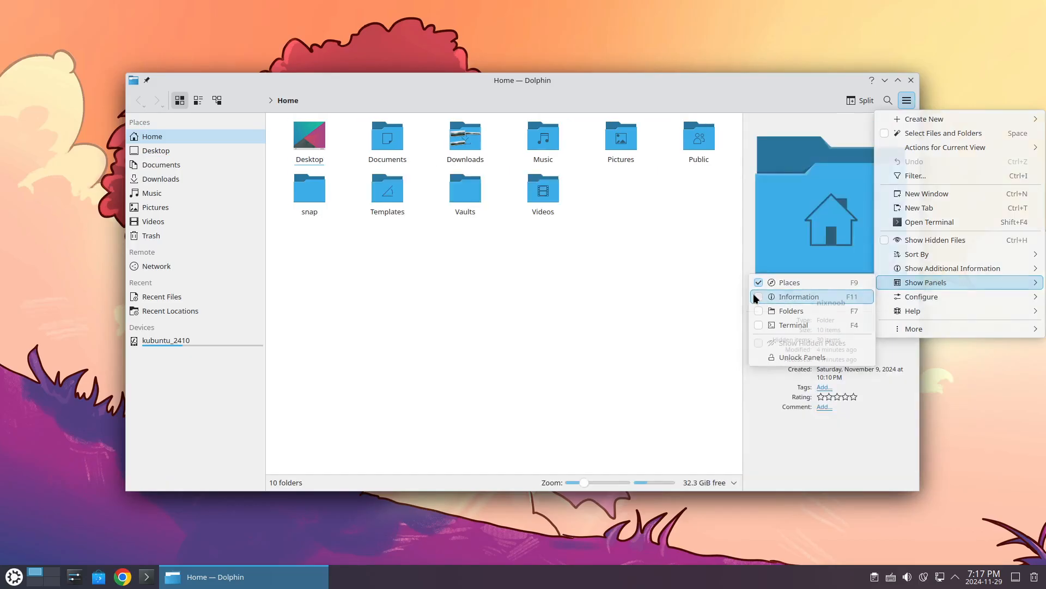
click(905, 101)
mouse_move(934, 283)
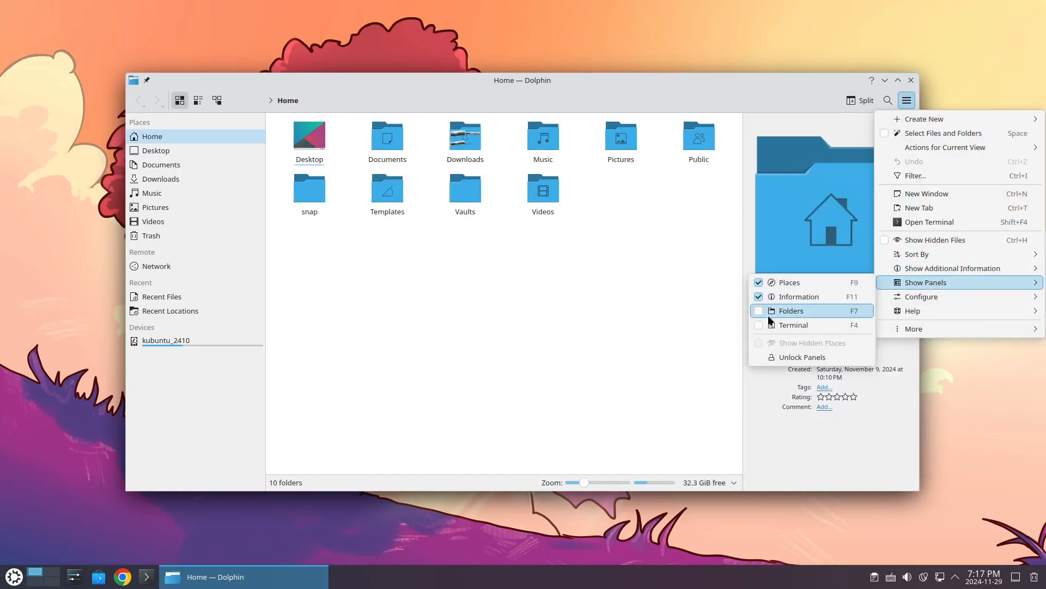
click(755, 325)
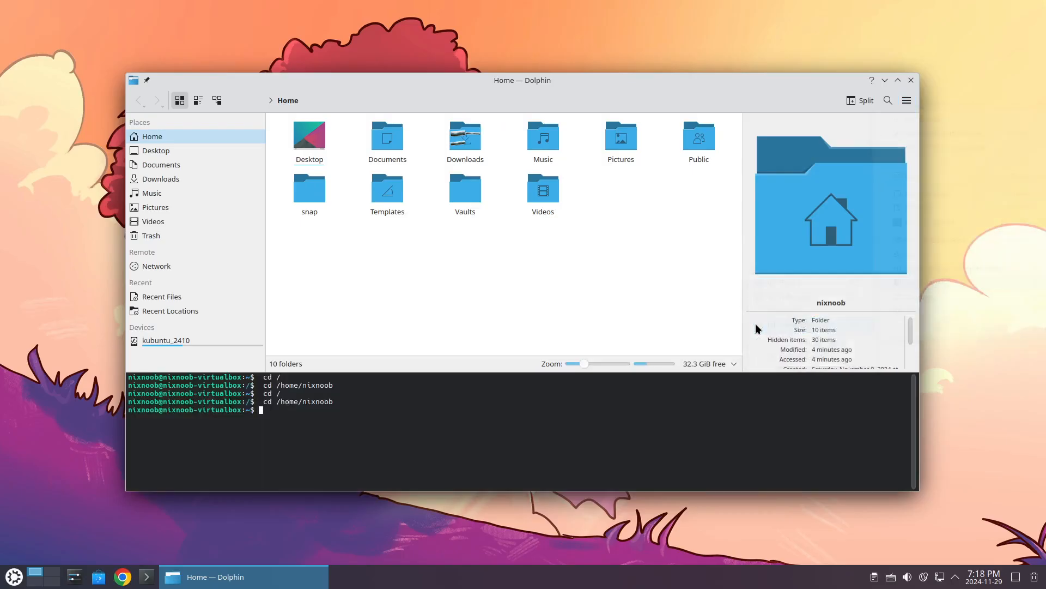
Show the Folders panel and enlarge it by moving its divider with the Places panel down
click(907, 104)
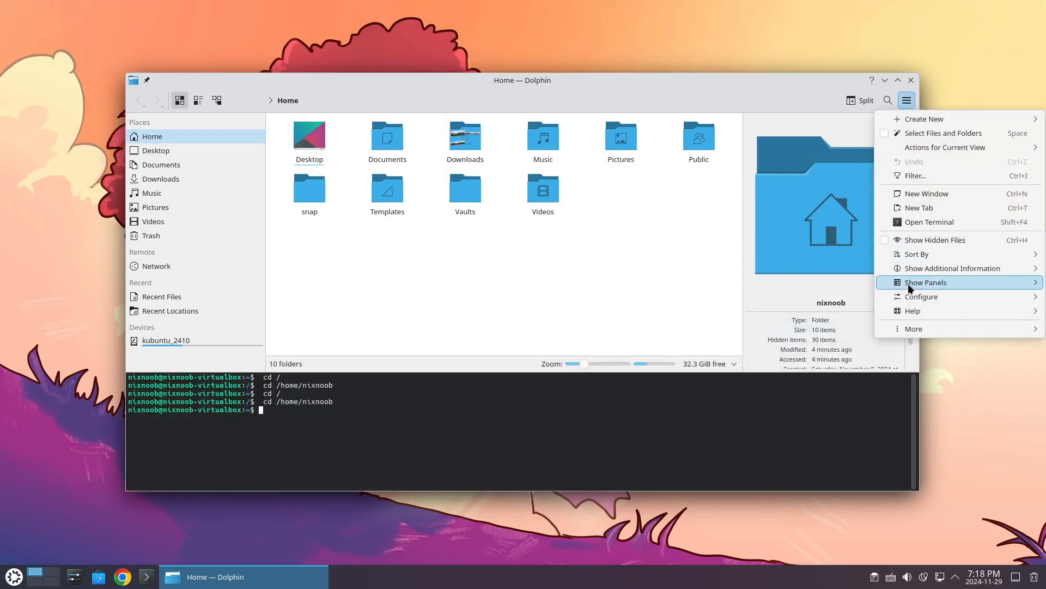
mouse_move(913, 288)
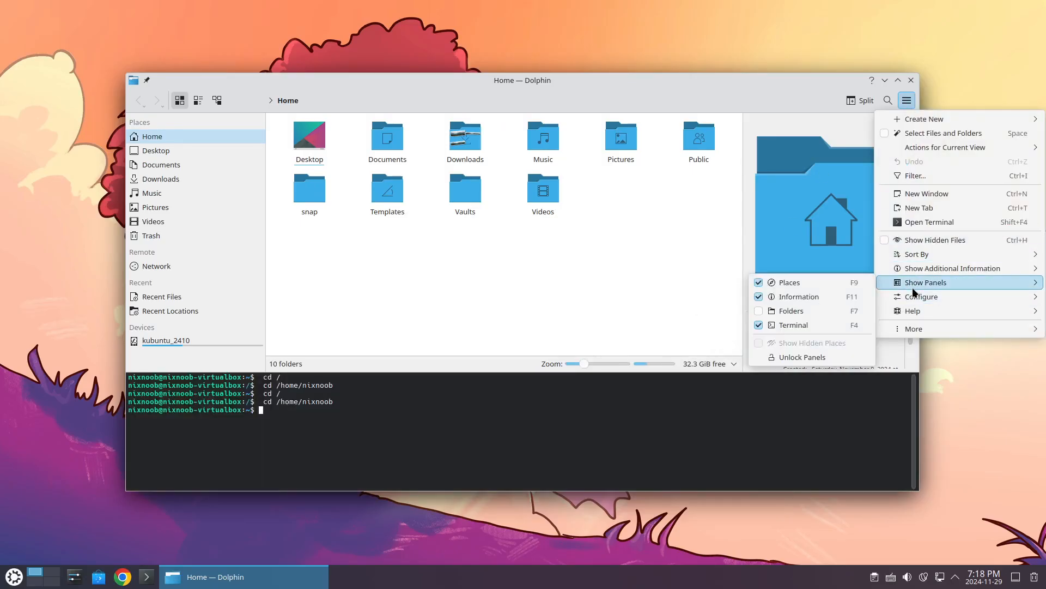
click(763, 309)
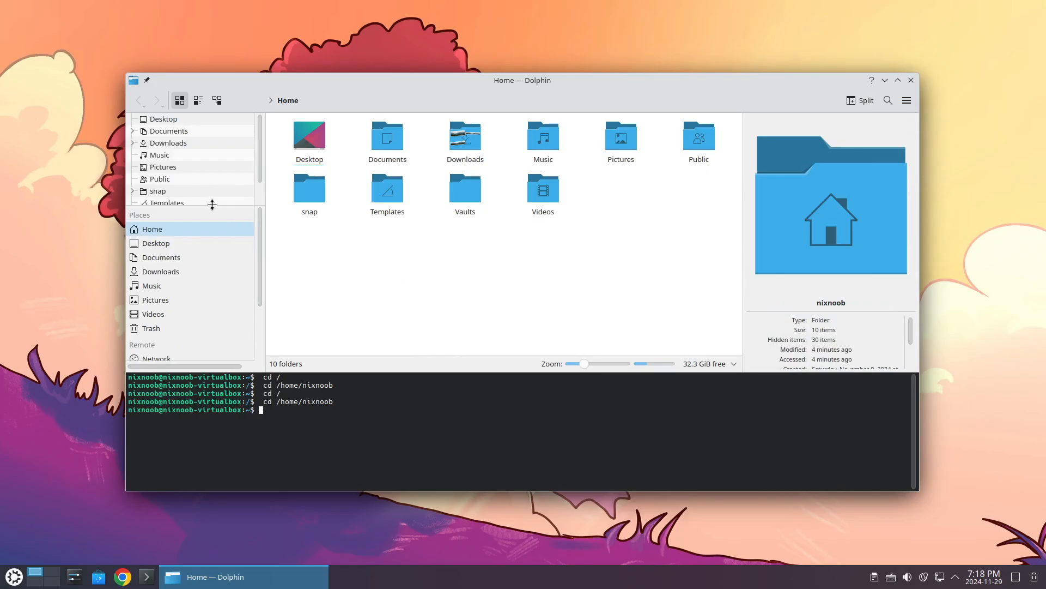
drag(212, 205, 213, 277)
scroll(213, 332, down, 4)
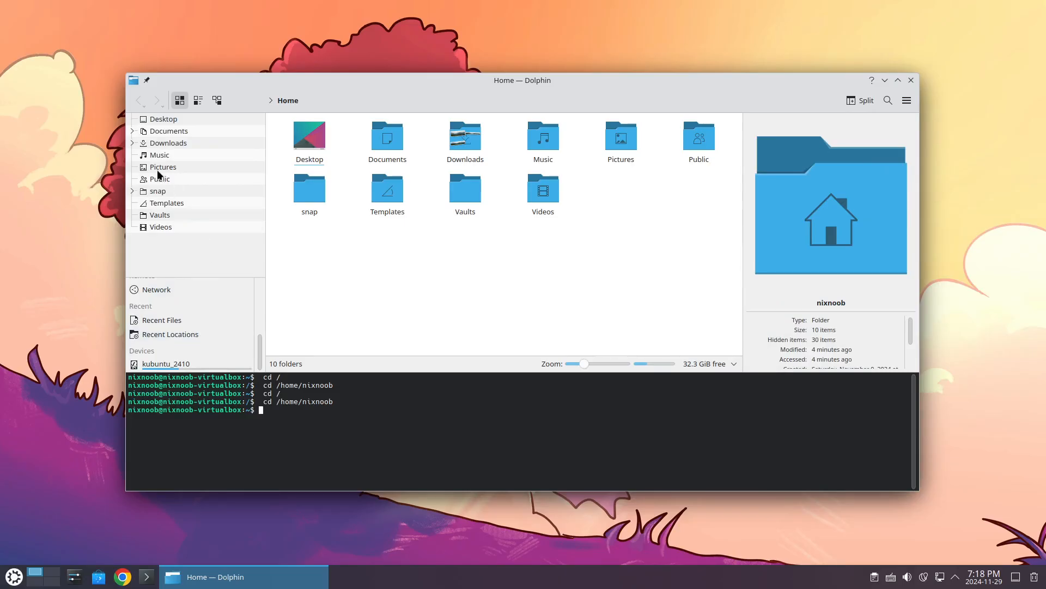
Expand Documents and its lmms subfolder in the folder tree, and open Documents/lmms in the main view
click(132, 131)
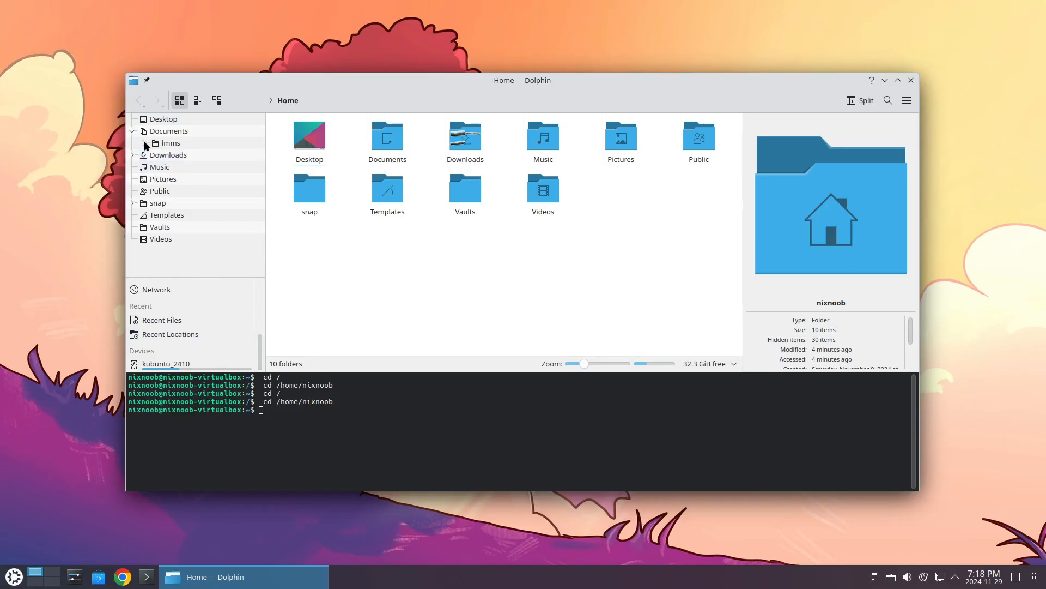
click(145, 143)
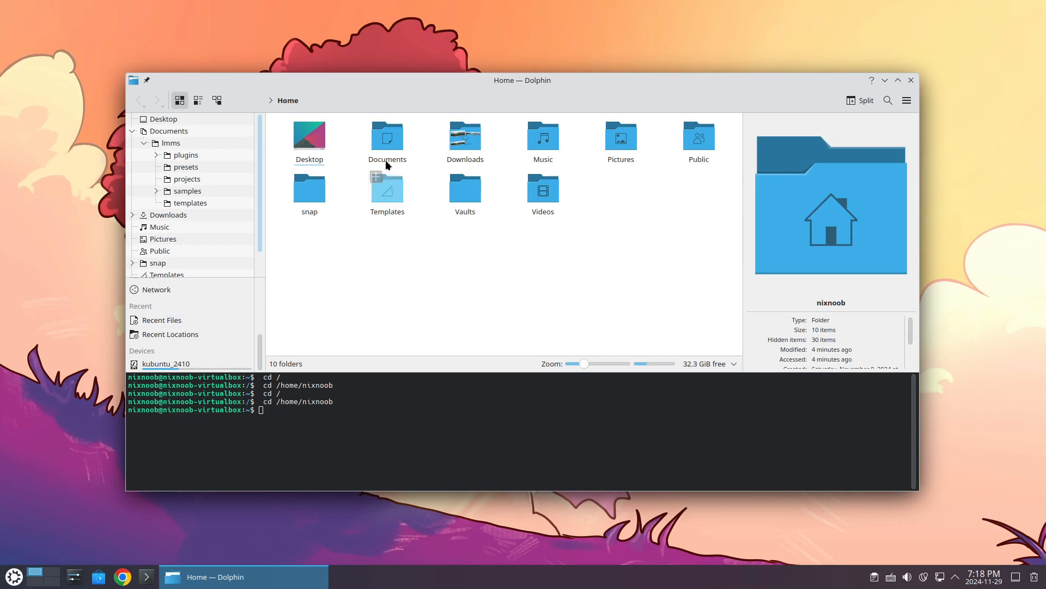
double_click(381, 141)
double_click(313, 143)
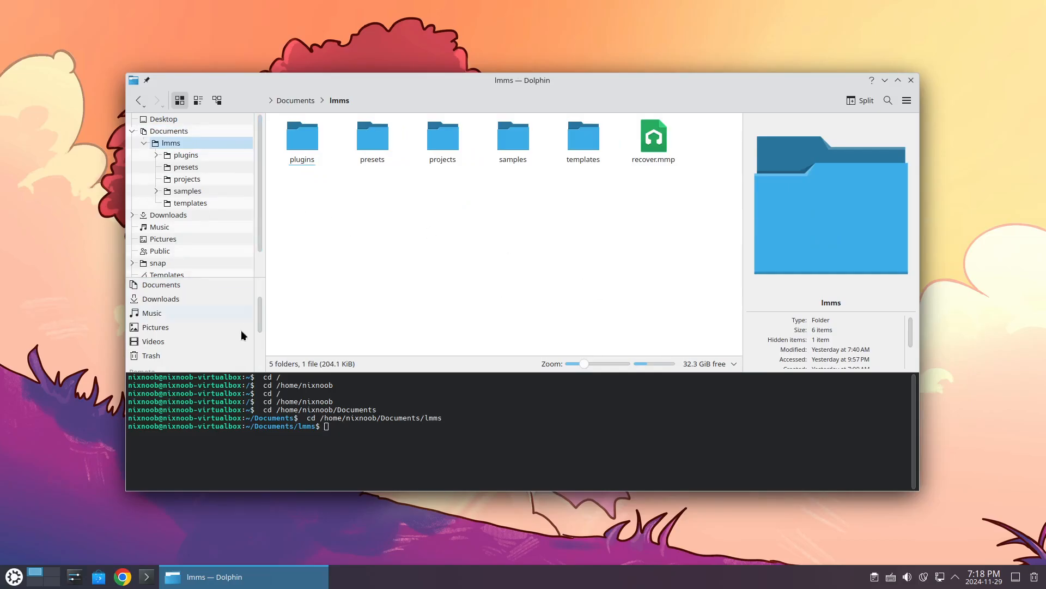
Hide the Folders panel so that only Places, Information and Terminal are displayed
click(906, 100)
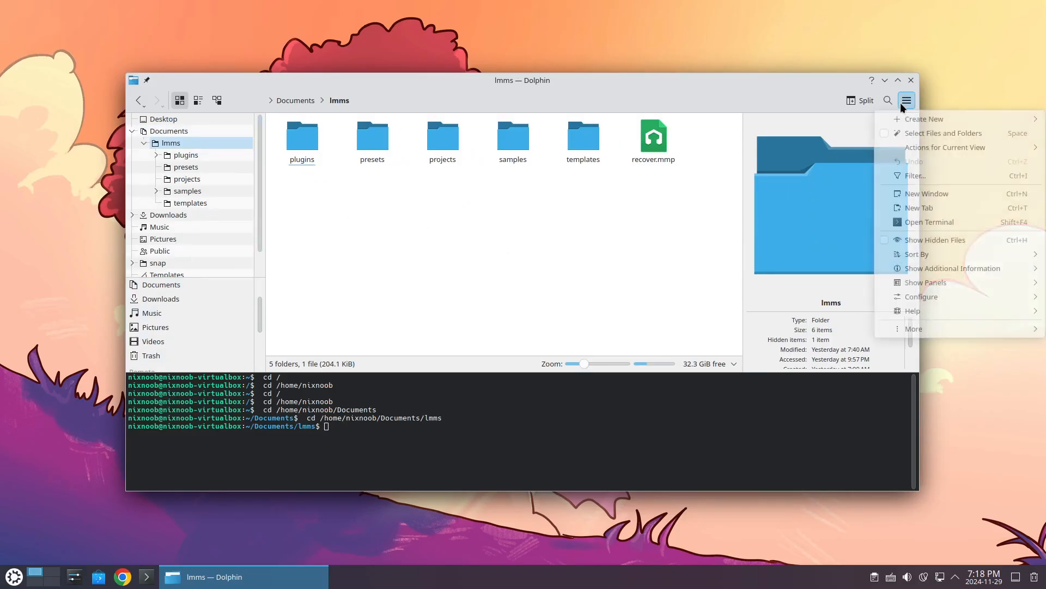
mouse_move(935, 297)
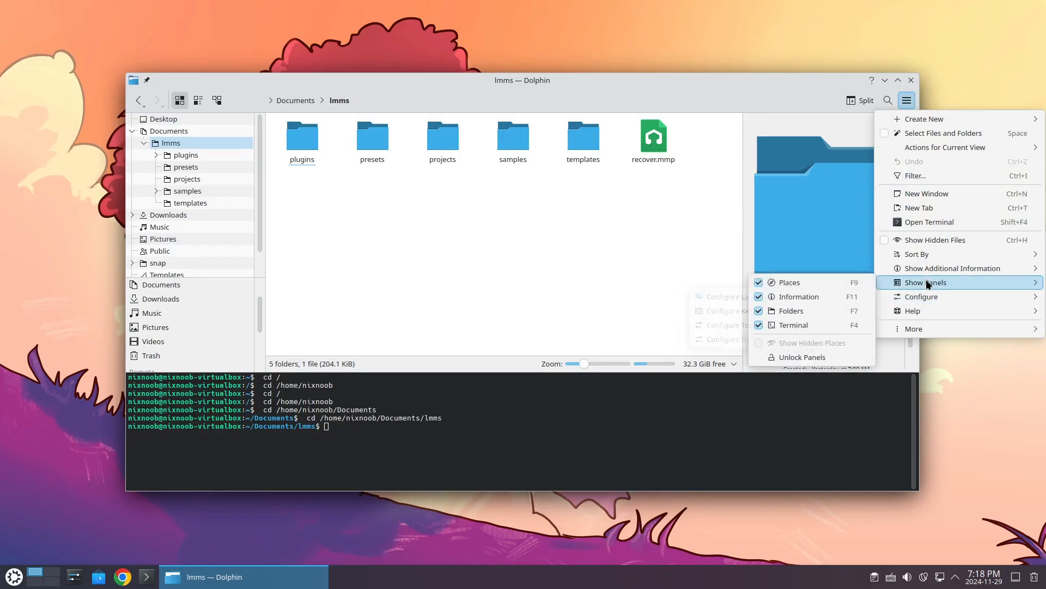
click(759, 311)
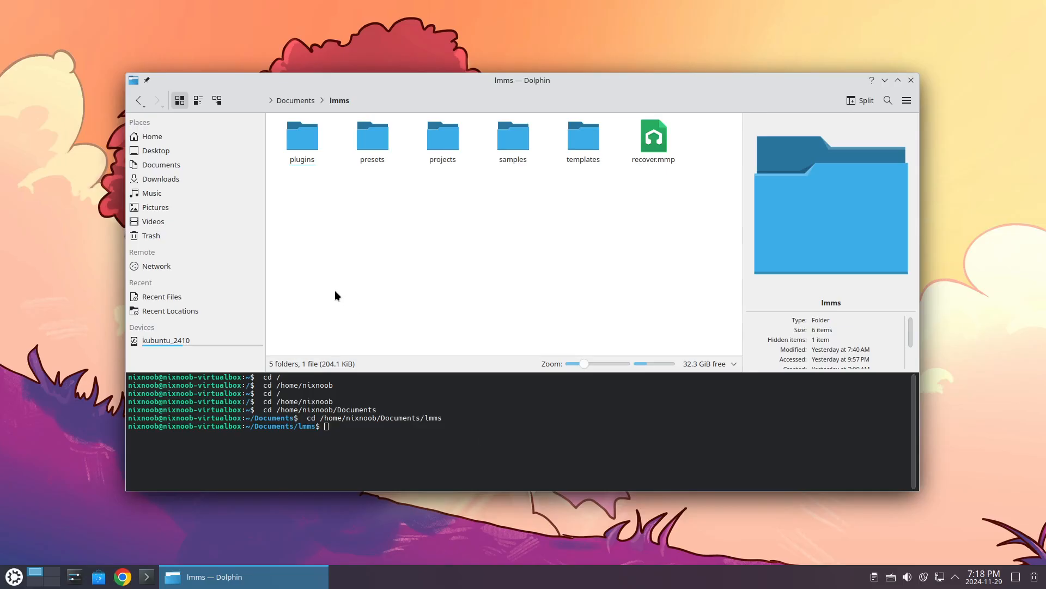
Return to the Home folder and open the source folder inside Downloads
click(152, 136)
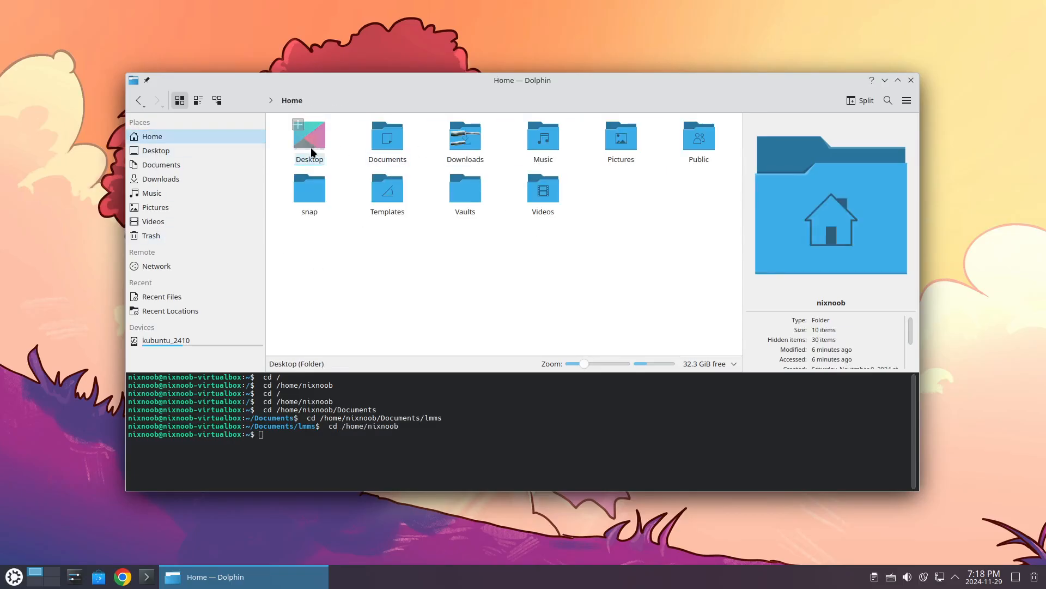
click(469, 139)
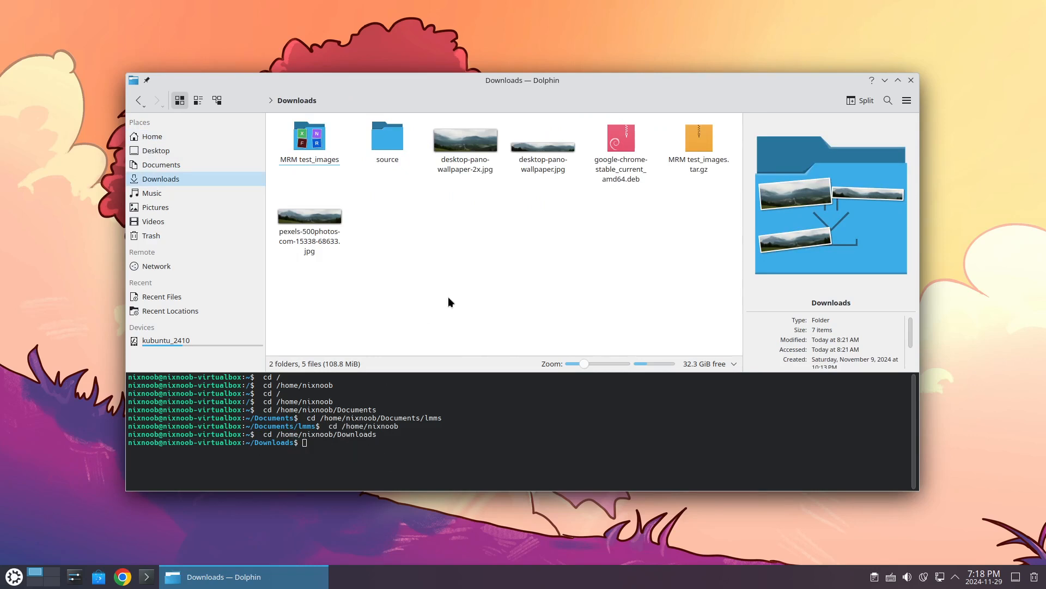
double_click(389, 142)
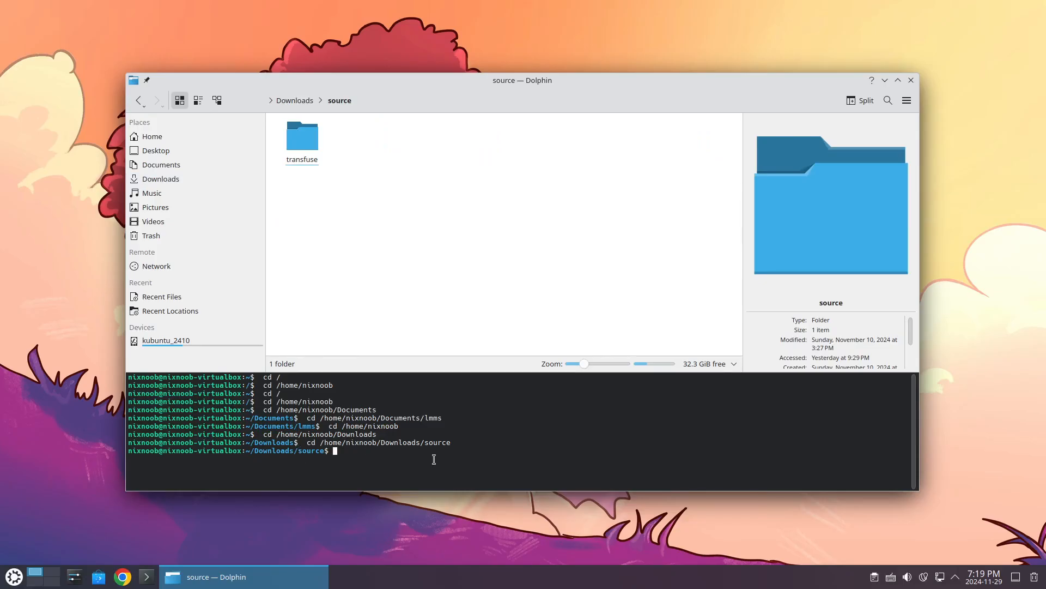
Move up one directory in the terminal with "cd ../" and print the working directory with "pwd"
text(cd ../)
key(Return)
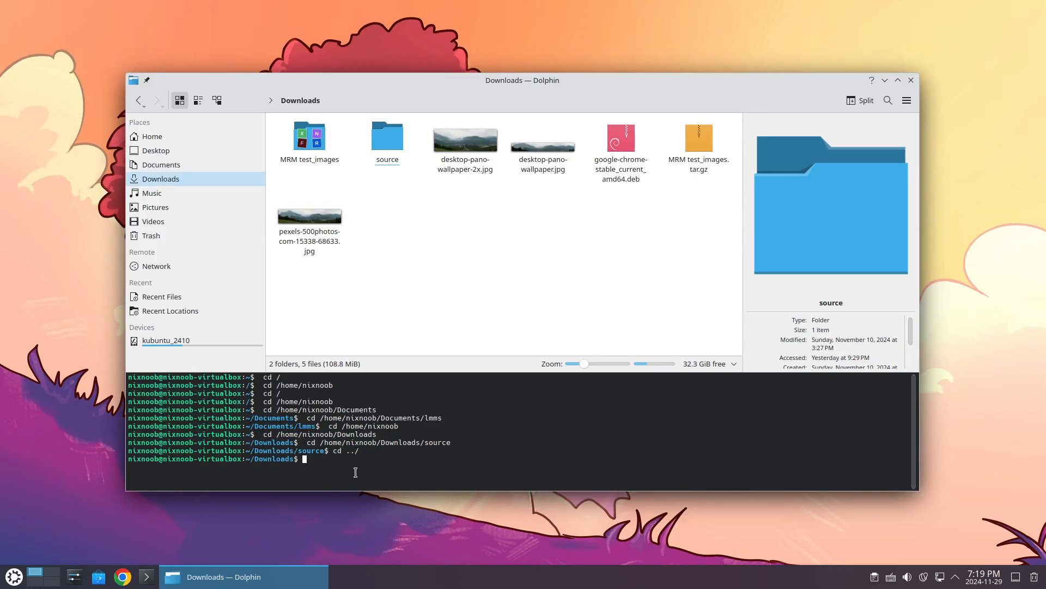
text(pwd)
key(Return)
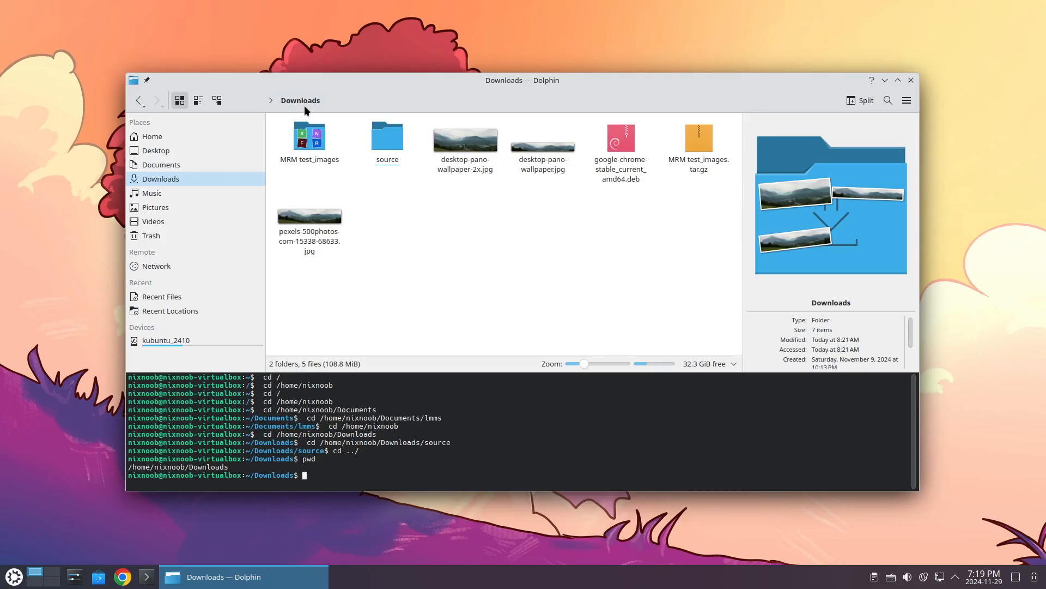
Display the manual page of the ls command in the terminal with "man ls" and quit it
click(377, 102)
text(./)
key(BackSpace)
key(BackSpace)
text(man ls)
key(Return)
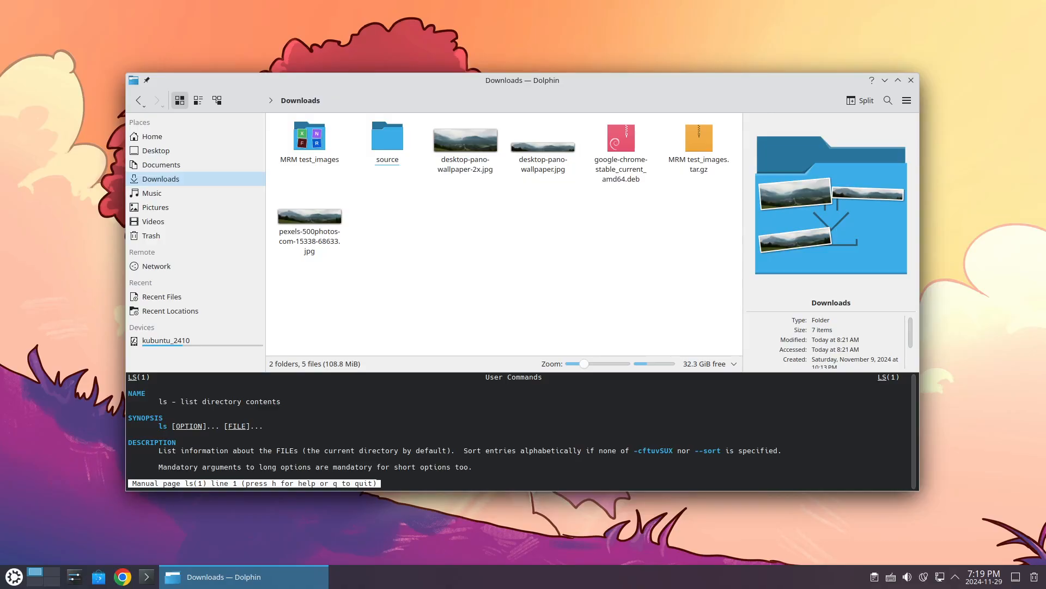
key(q)
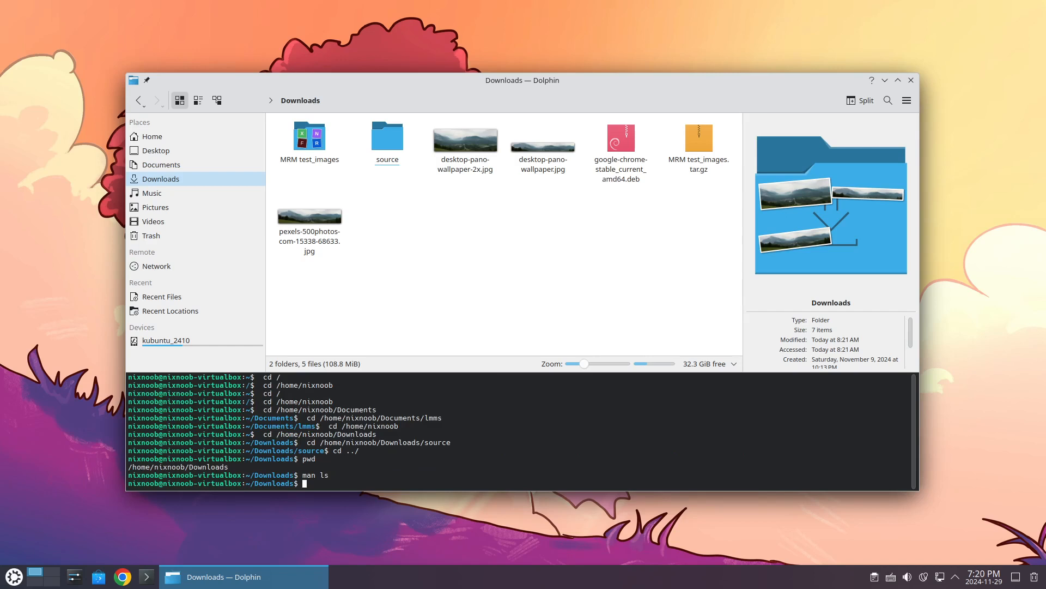
Save the ls manual page to a text file in Downloads with the terminal command "man ls > ls.txt"
text(man ls > ls.txt)
key(Return)
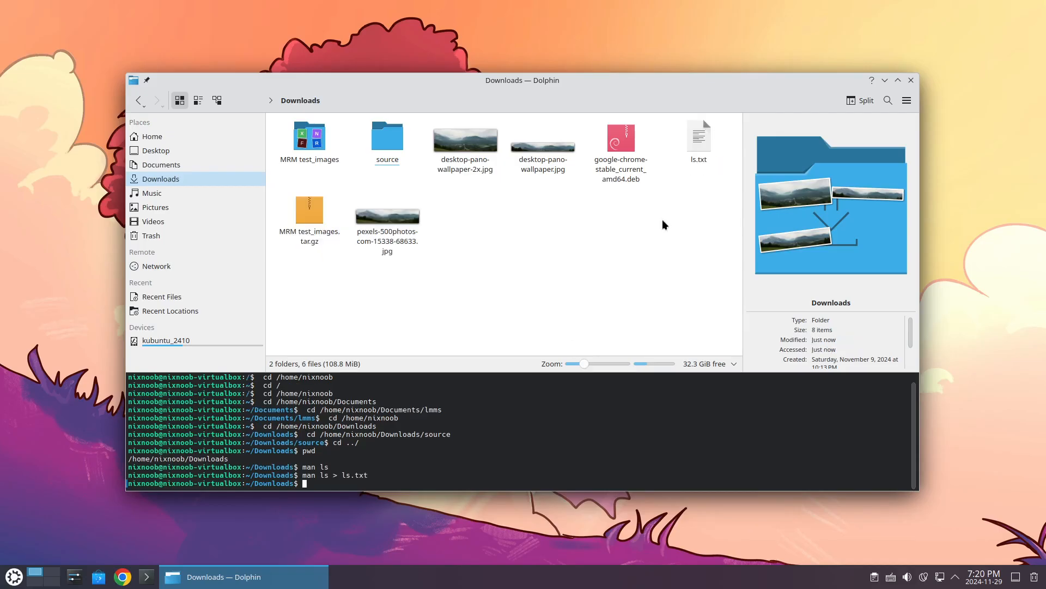
Open ls.txt from the Downloads folder in Kate, look through the saved manual page and close the editor
double_click(695, 146)
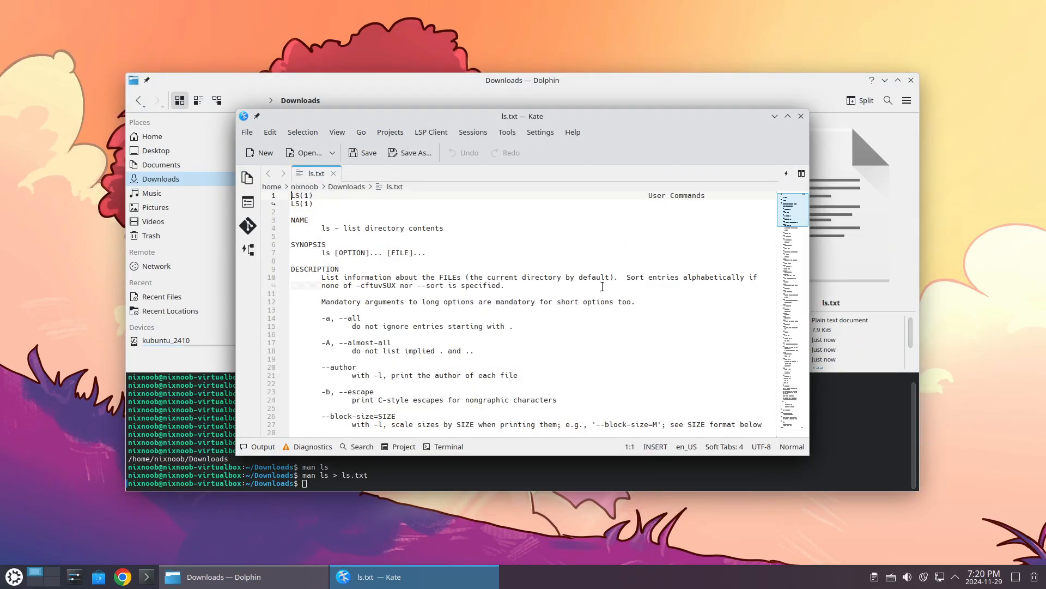
scroll(527, 235, down, 15)
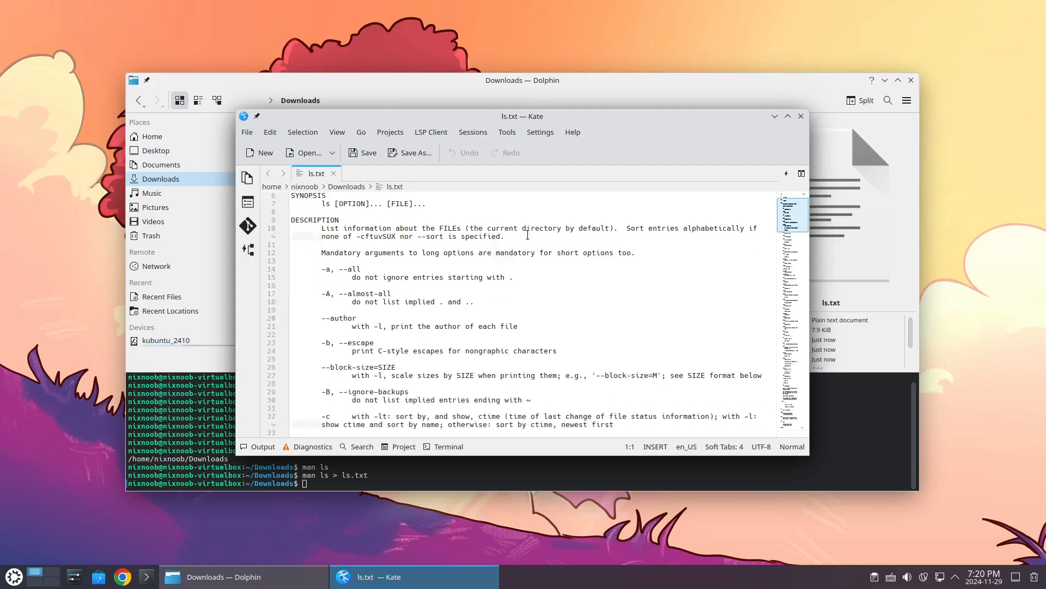
scroll(528, 235, down, 20)
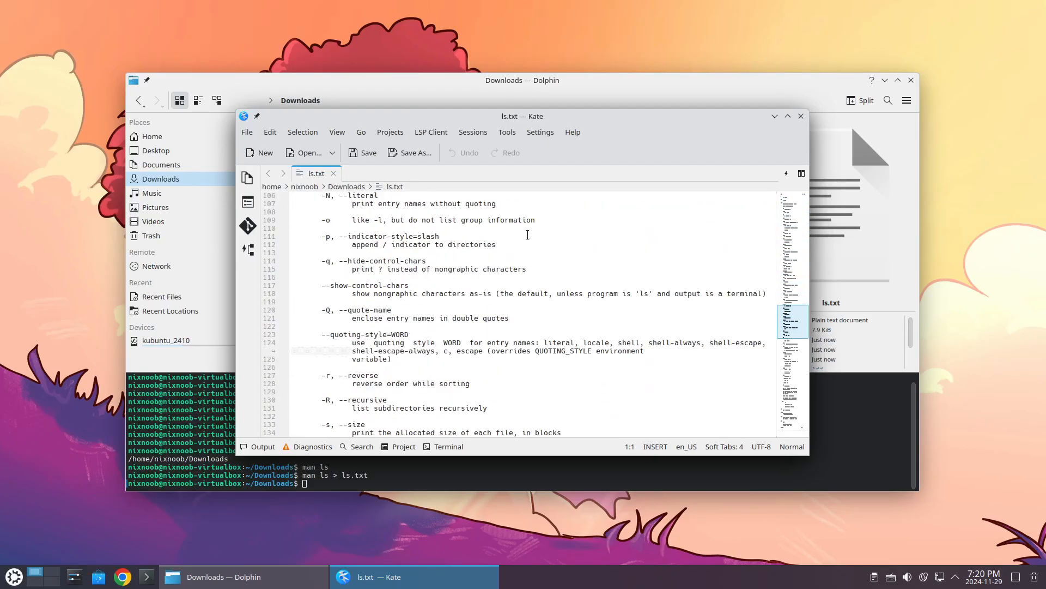
click(802, 116)
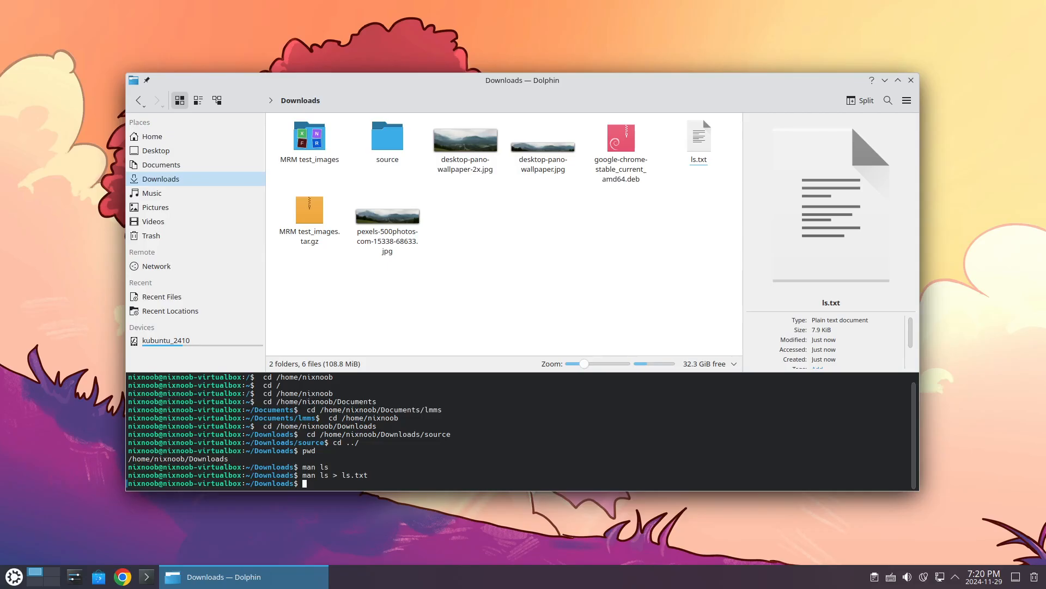
Compress the saved manual page in the terminal with "gzip ls.txt"
text(gzip ls.txt)
key(Return)
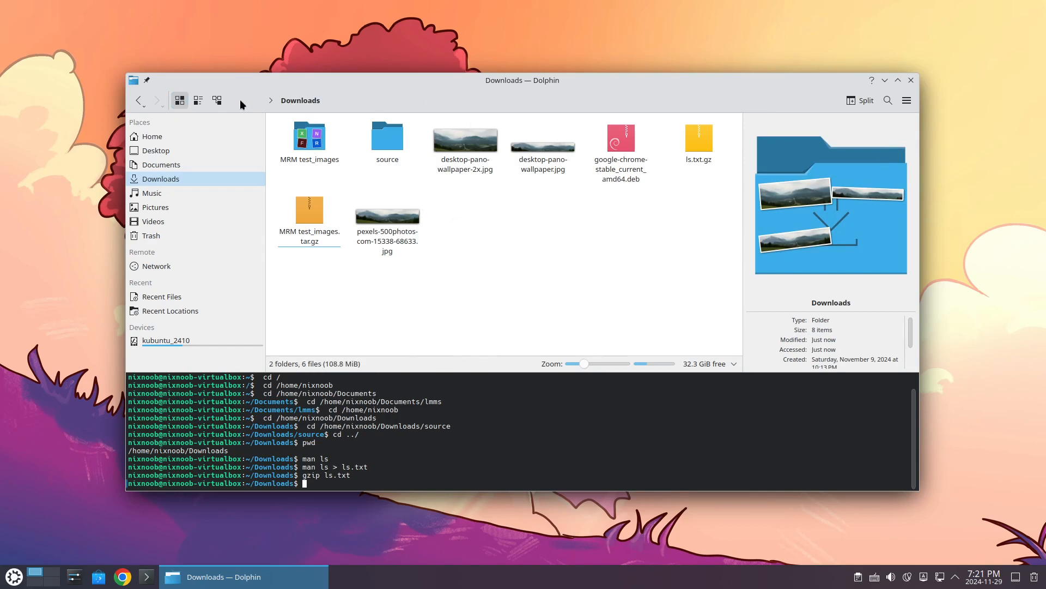
Switch the Downloads folder to compact view and then to details view
click(198, 100)
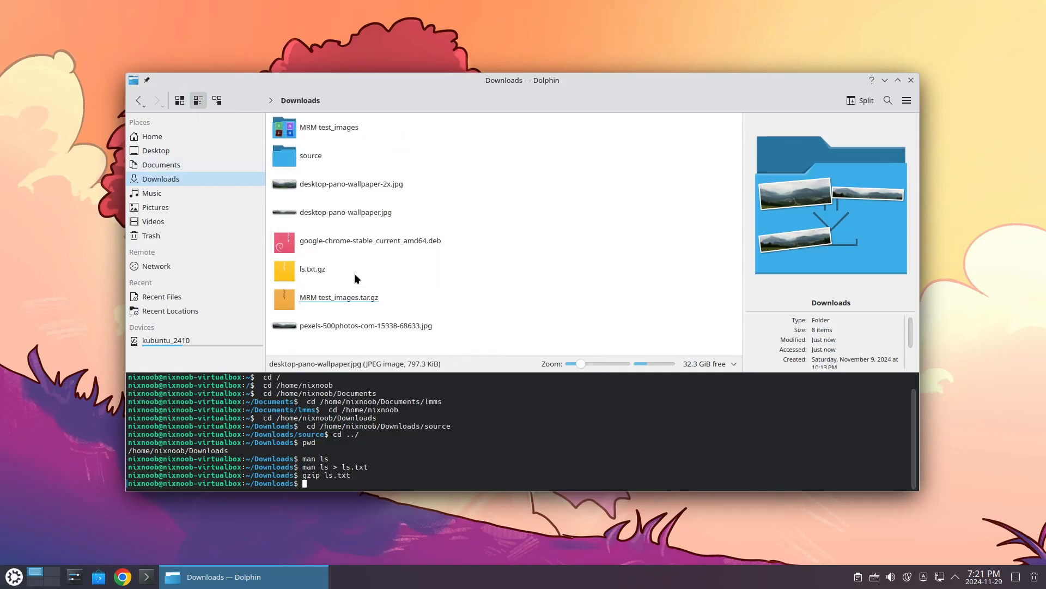
click(217, 101)
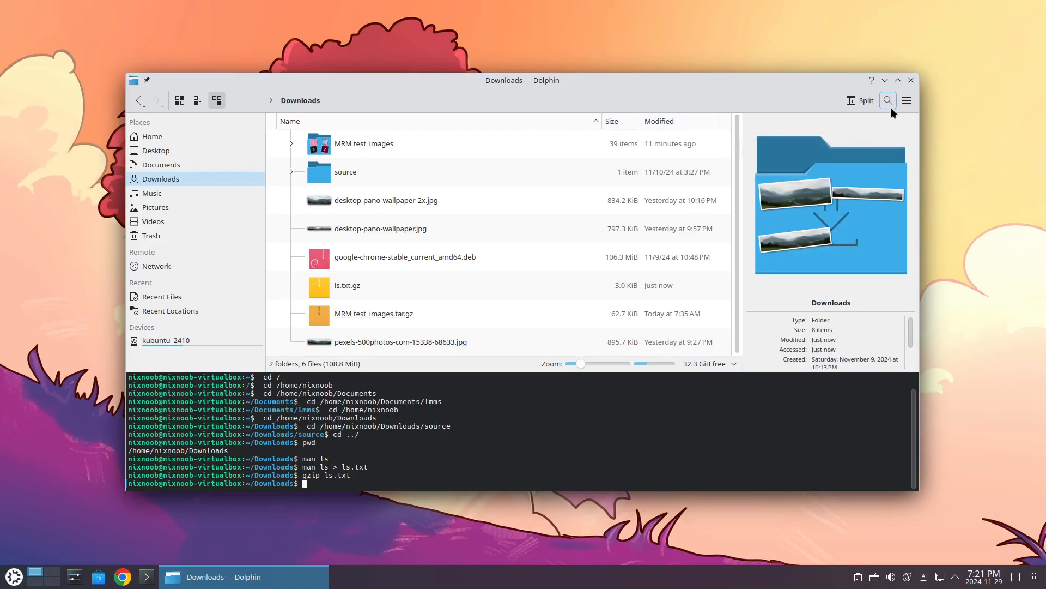
click(907, 102)
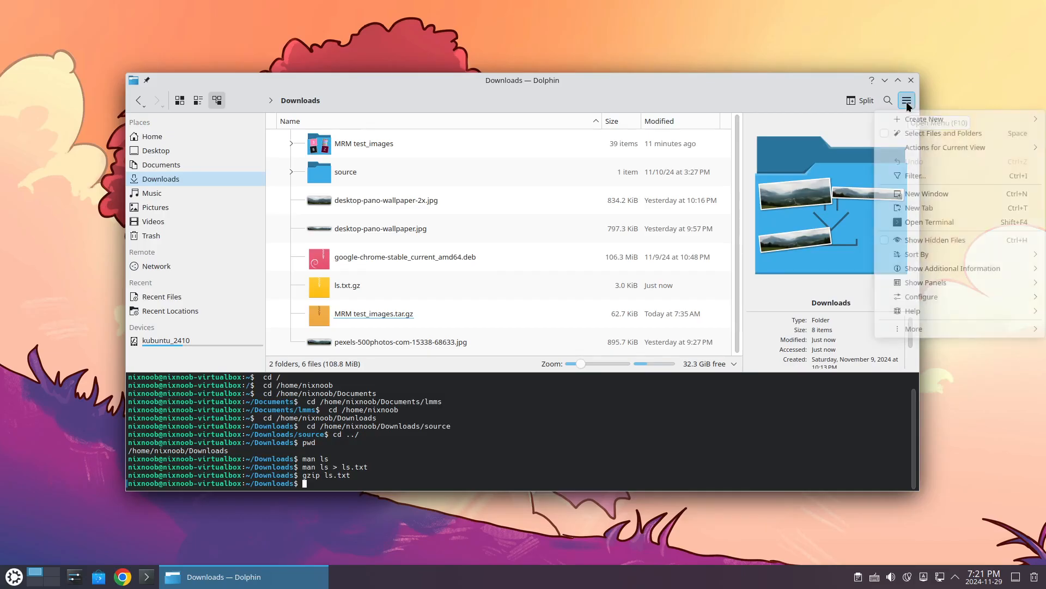
click(907, 102)
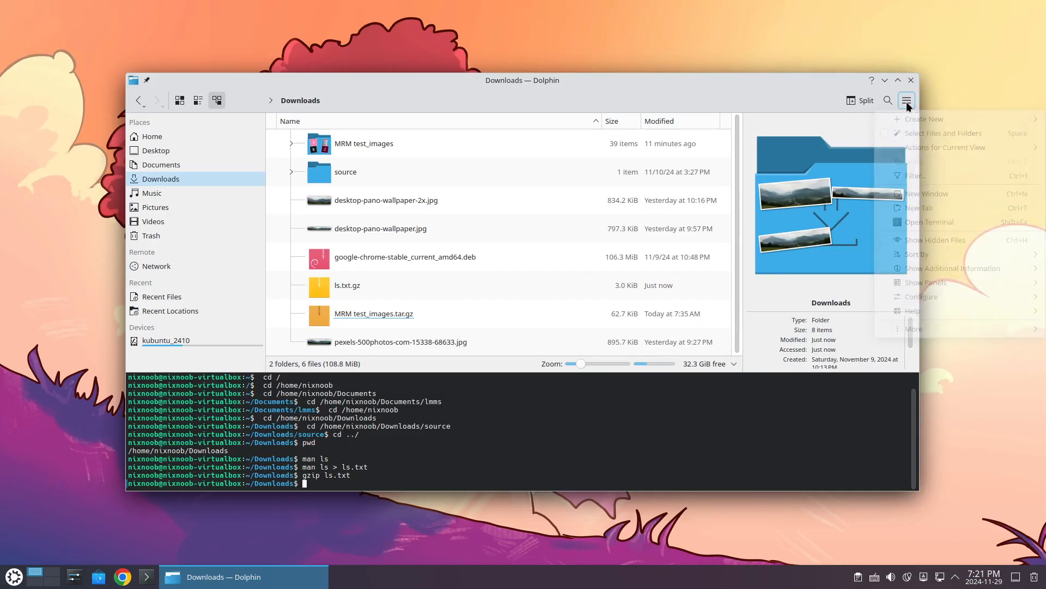
Add the Created, Tags and Rating columns to the details view of the Downloads folder
right_click(521, 123)
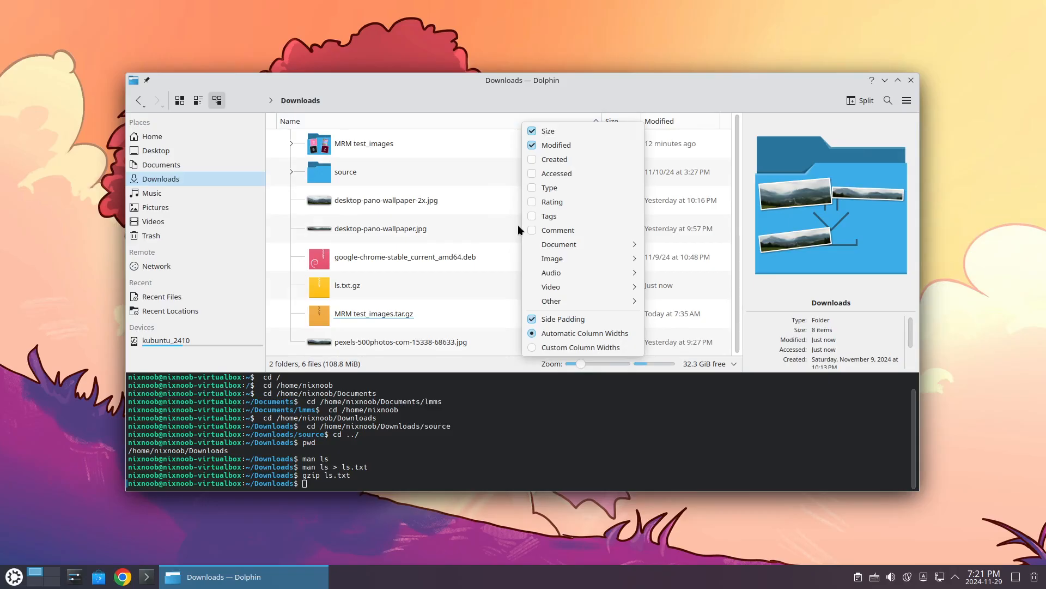
click(545, 159)
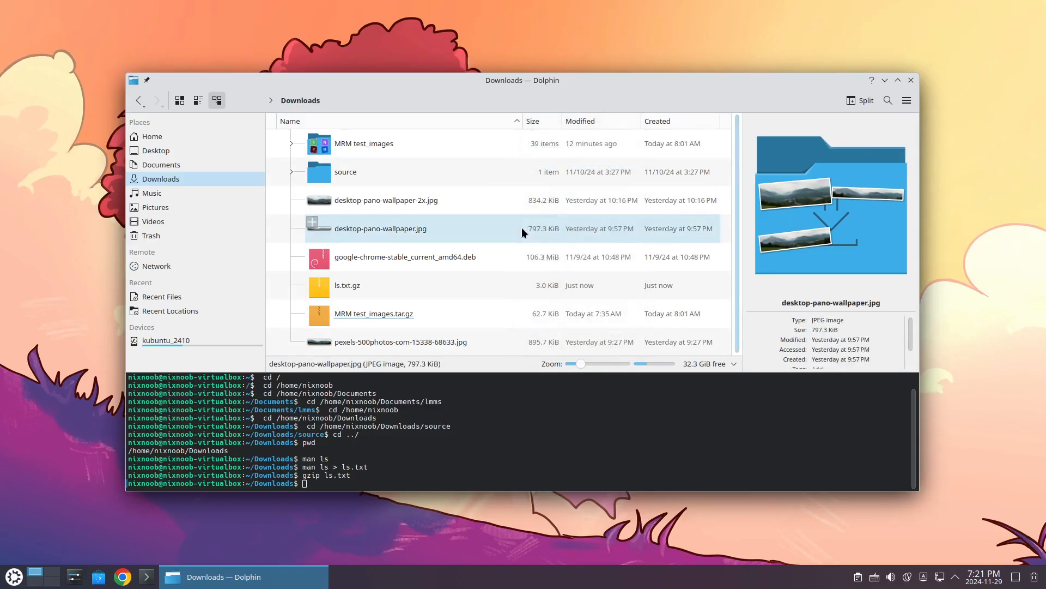
right_click(487, 122)
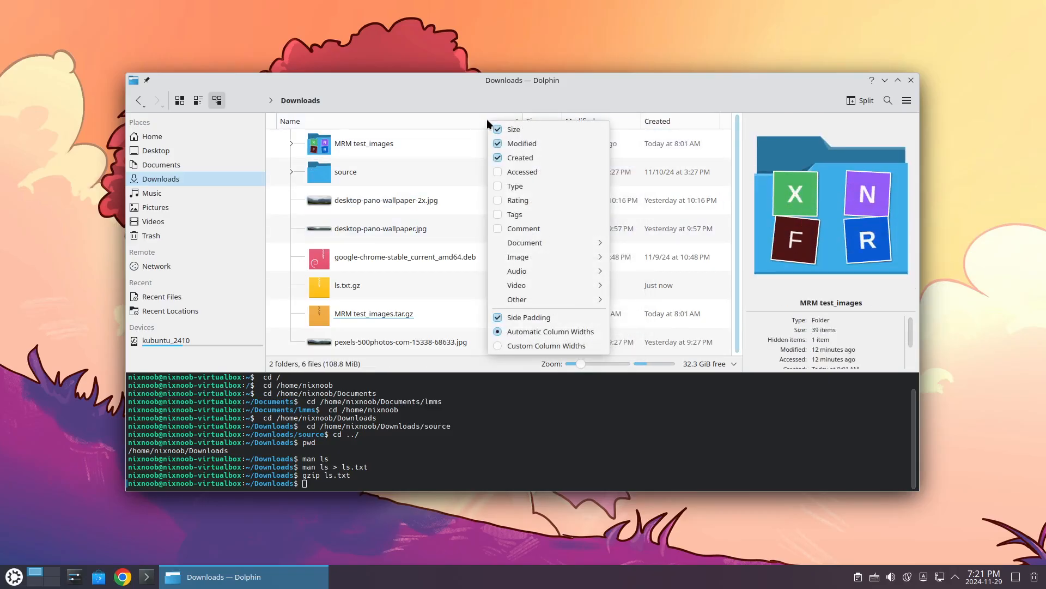
click(502, 215)
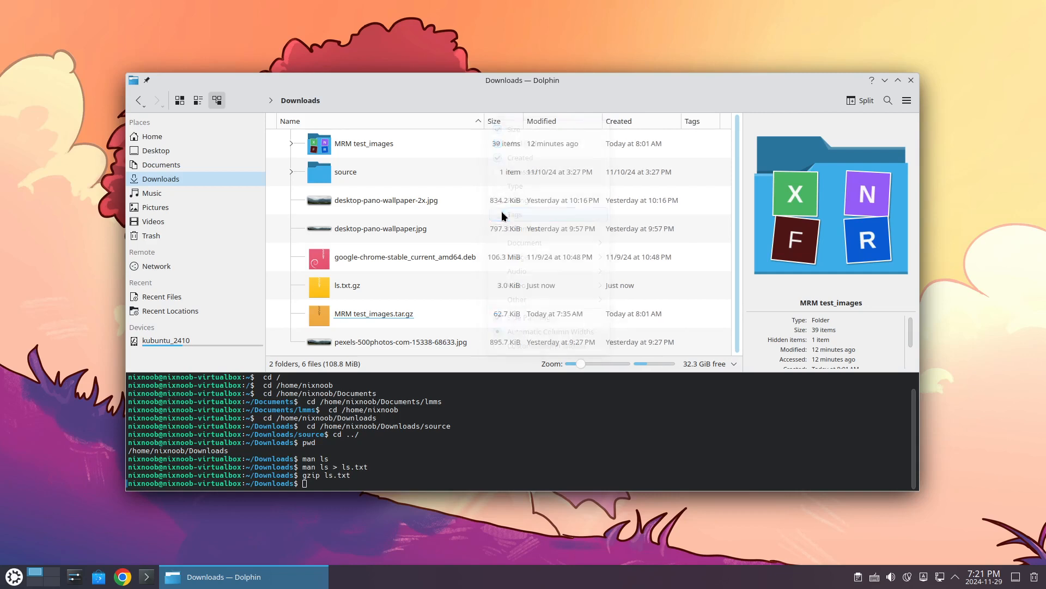
right_click(443, 118)
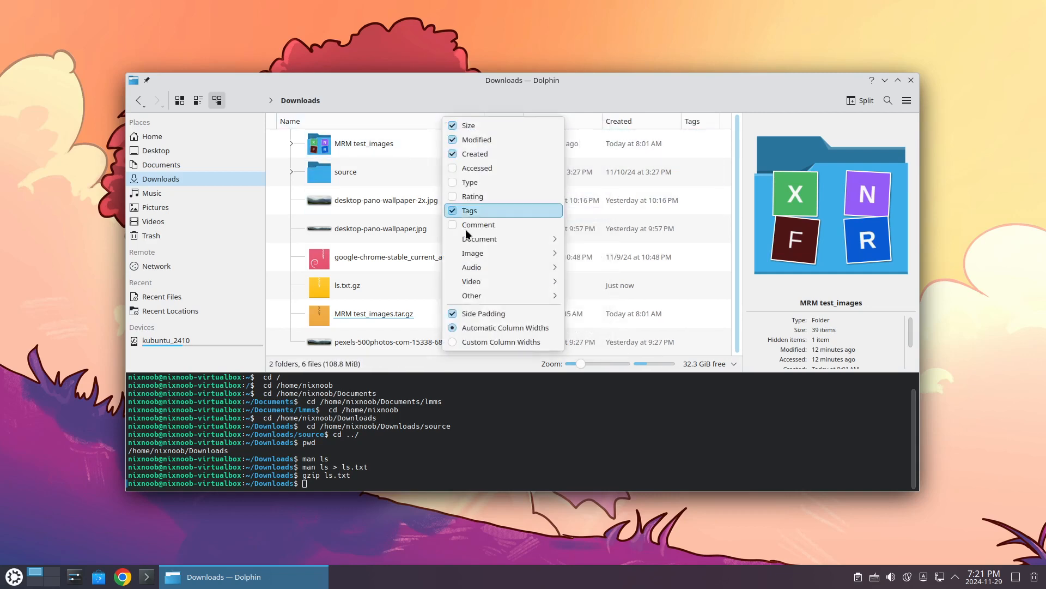
mouse_move(479, 255)
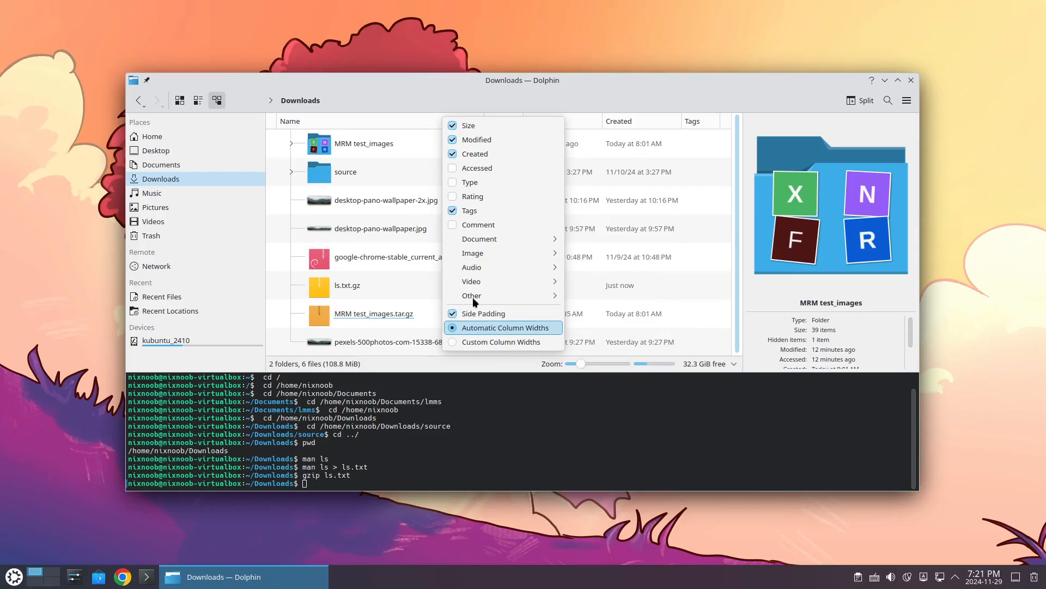
click(457, 196)
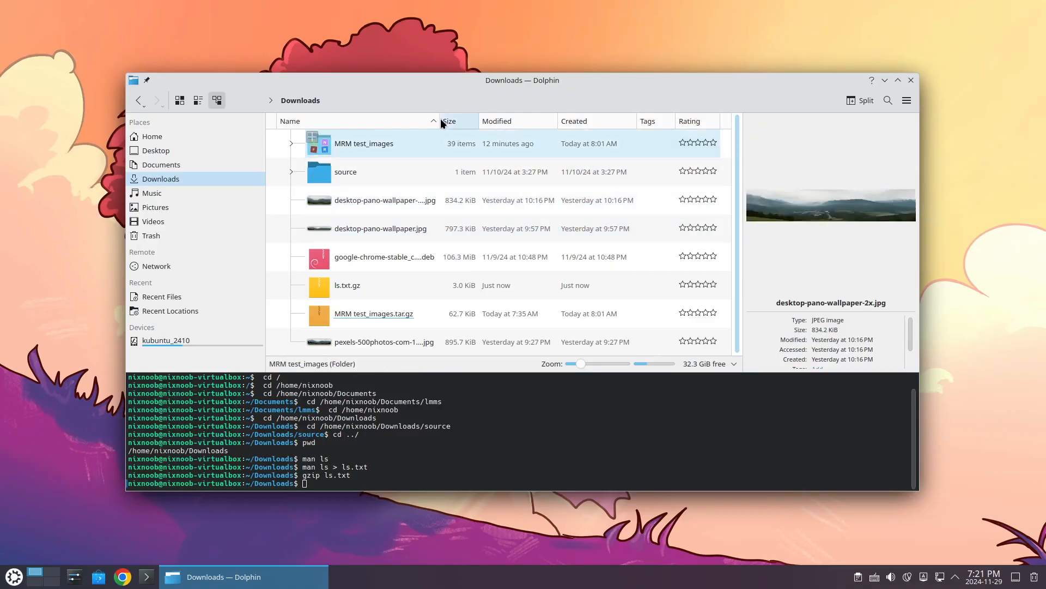
right_click(410, 116)
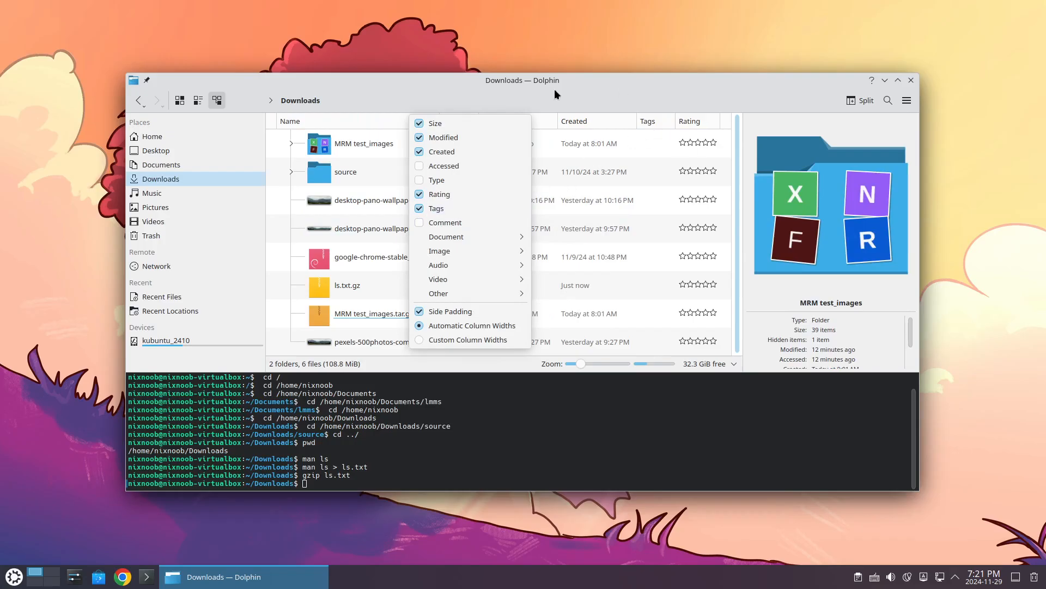
click(172, 99)
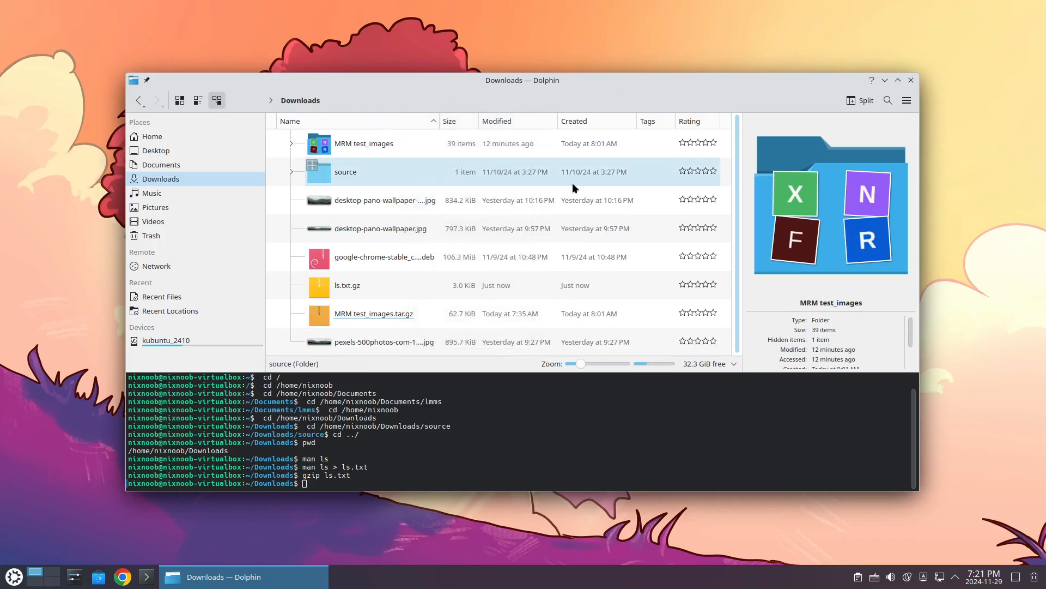
Enlarge the file icons in icons view and also in compact view
click(180, 100)
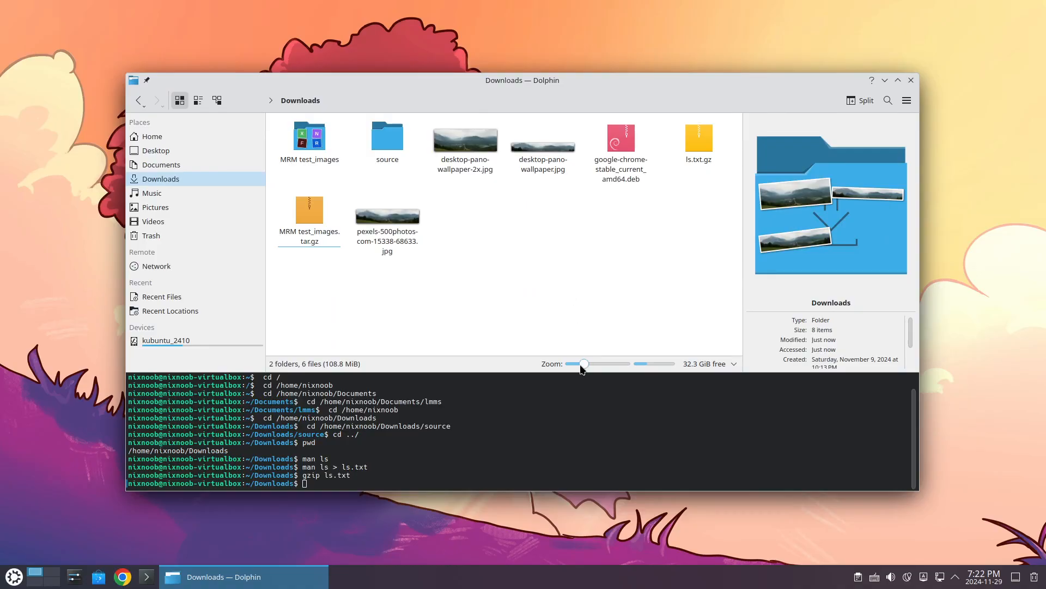
drag(581, 364, 602, 368)
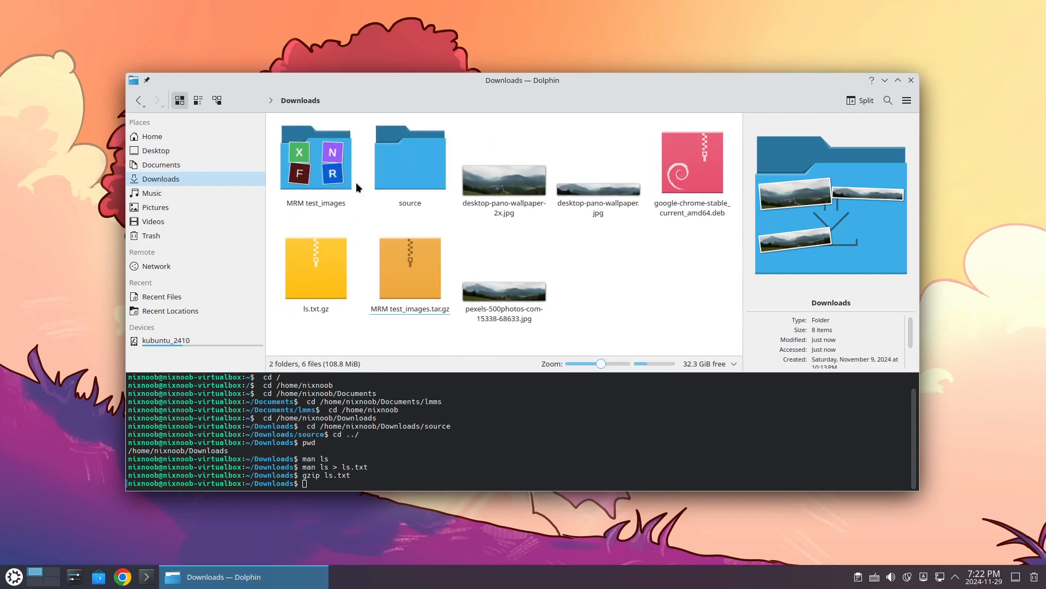
click(198, 100)
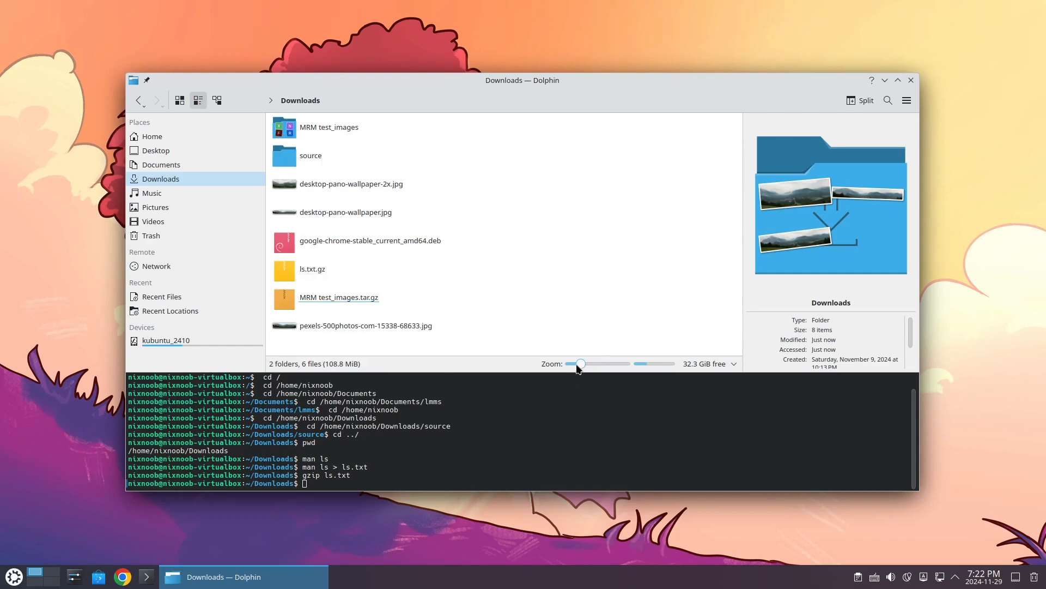
drag(572, 363, 603, 364)
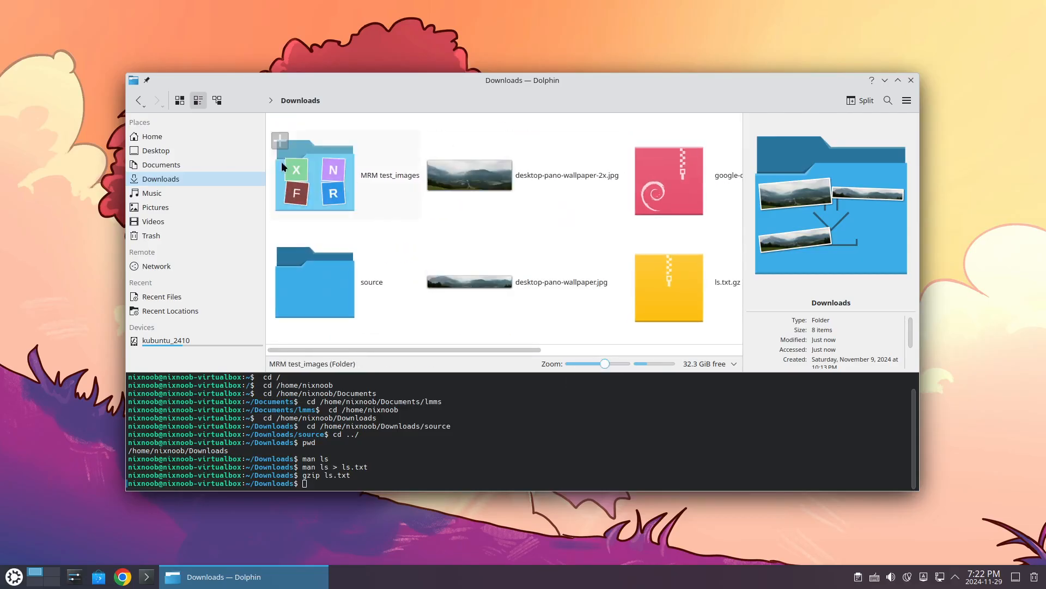
Reduce the icon size to 32 pixels in icons view and 64 pixels in compact view, ending in icons view
click(179, 101)
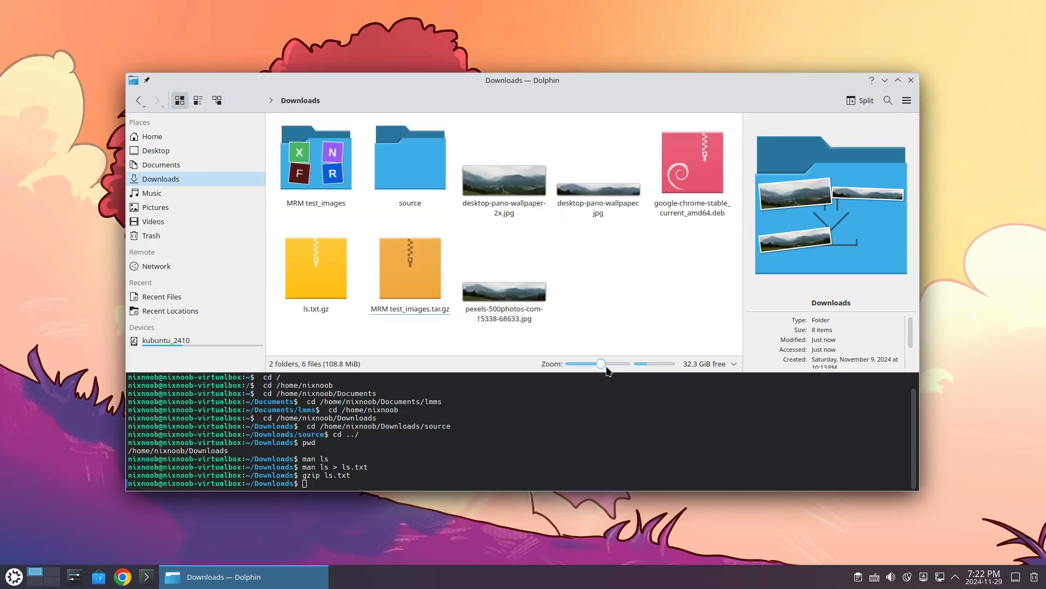
drag(603, 364, 577, 364)
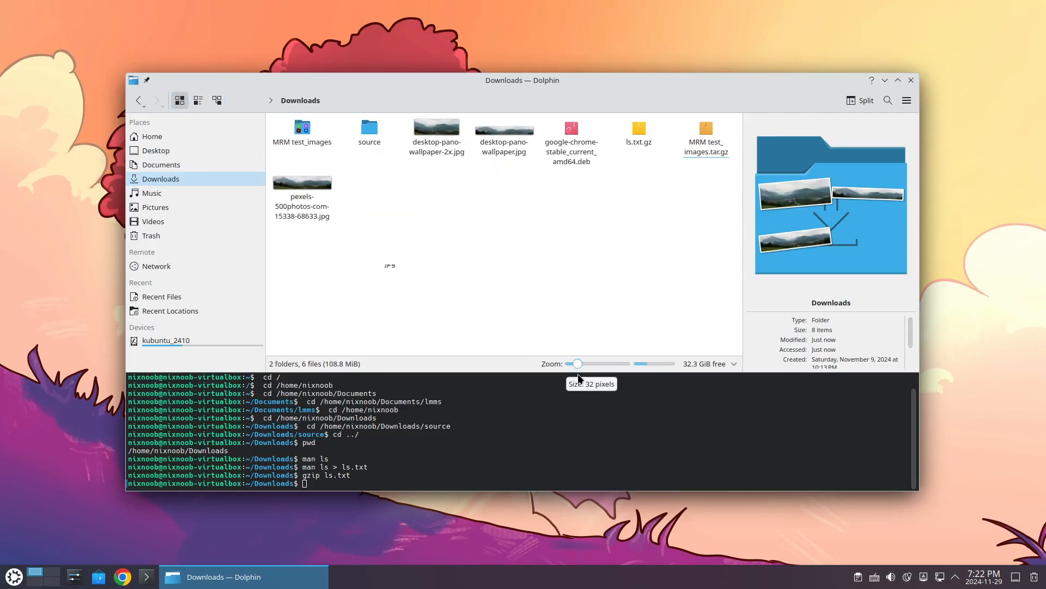
click(197, 101)
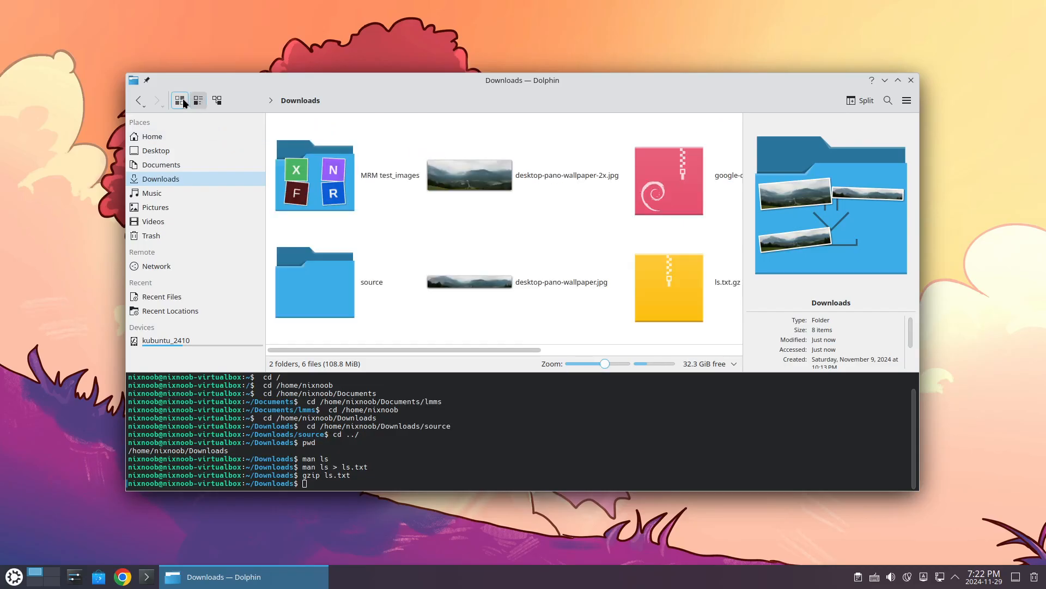
click(182, 99)
click(199, 103)
drag(605, 364, 585, 369)
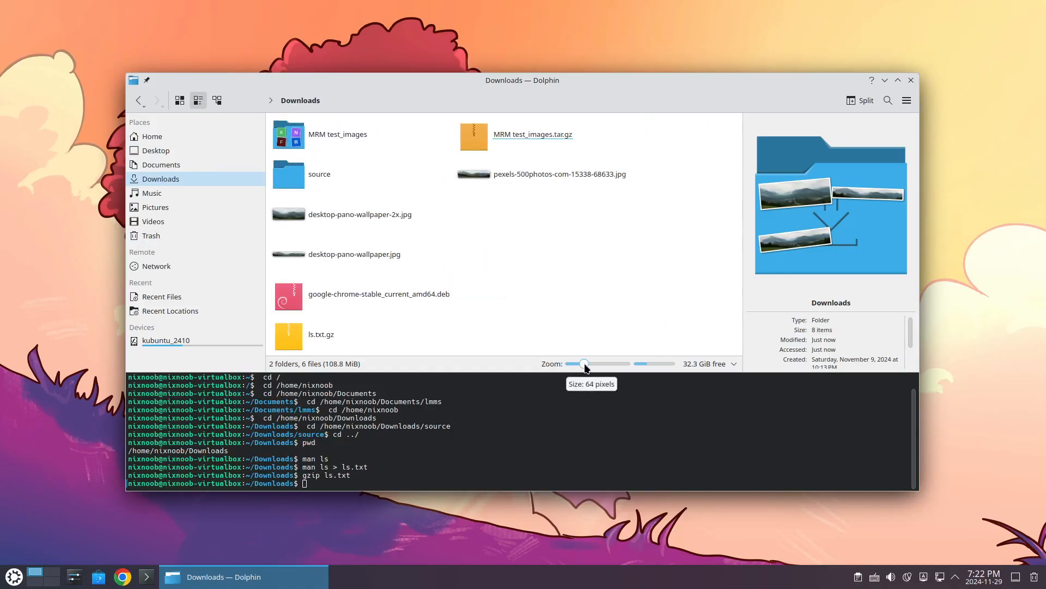
click(176, 103)
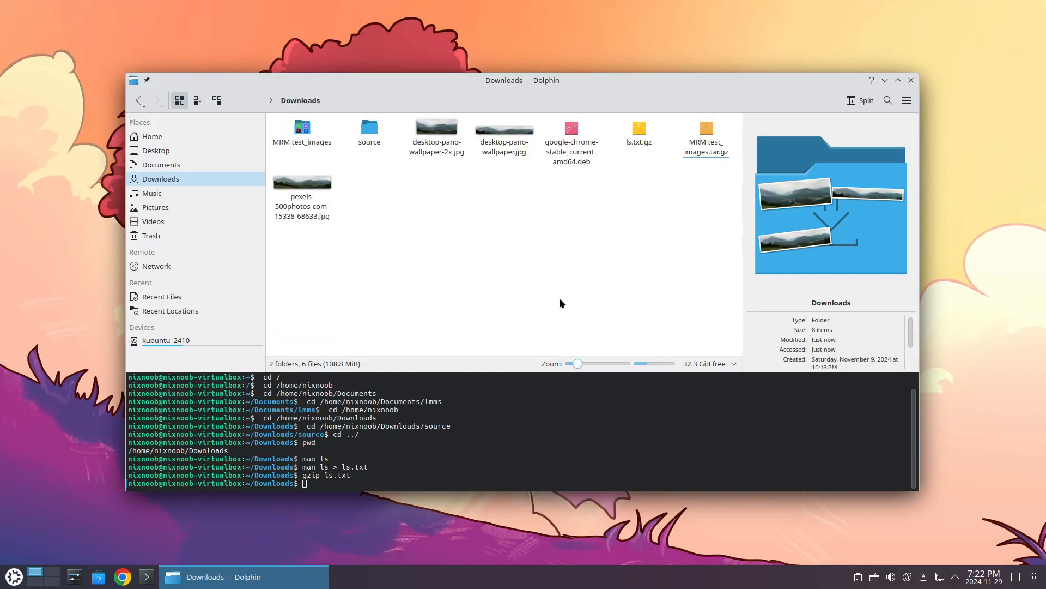
Split the Downloads view into two panes, open the source folder in the second pane and close that pane
click(864, 100)
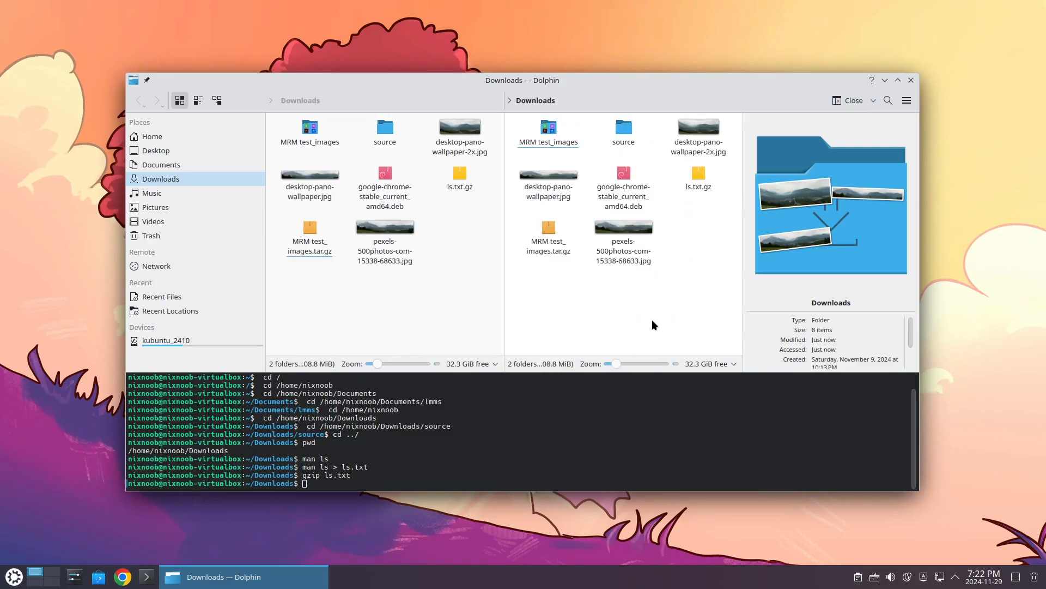
click(623, 126)
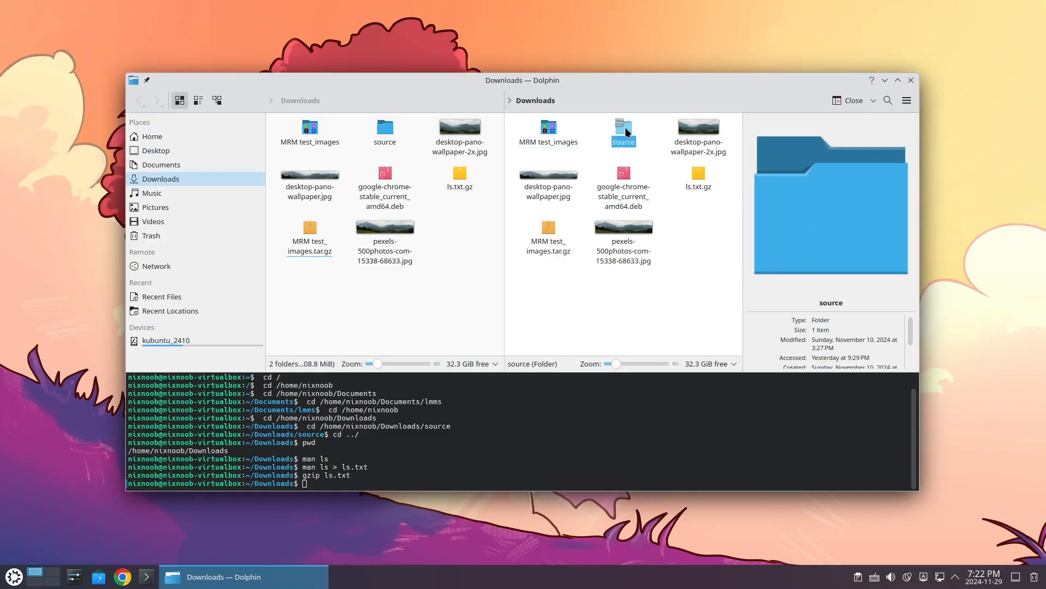
double_click(623, 126)
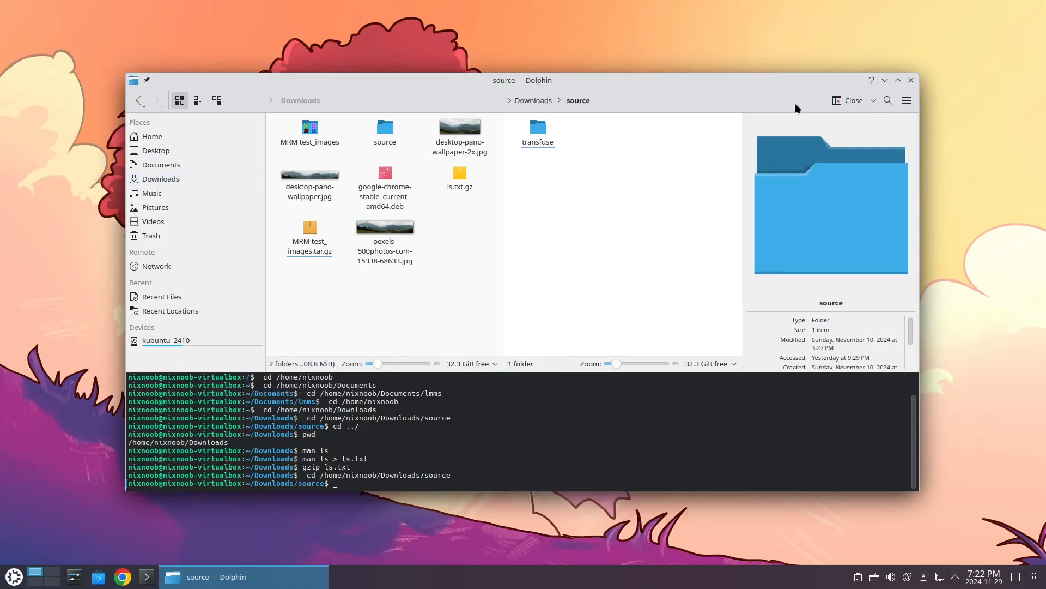
click(854, 101)
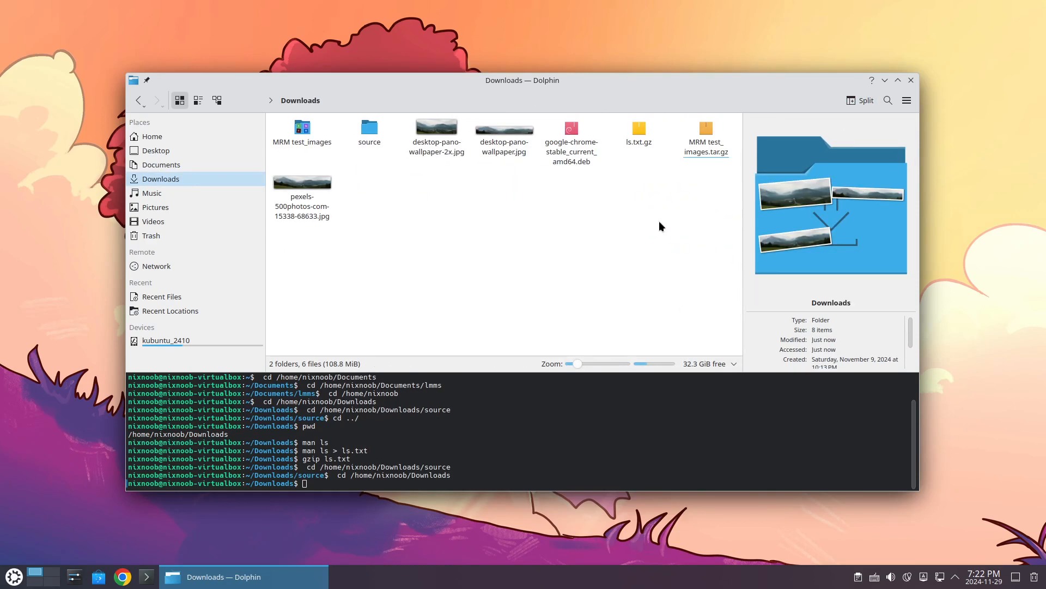
Open the Dolphin configuration window to look at the Interface settings and close it without changes
click(903, 103)
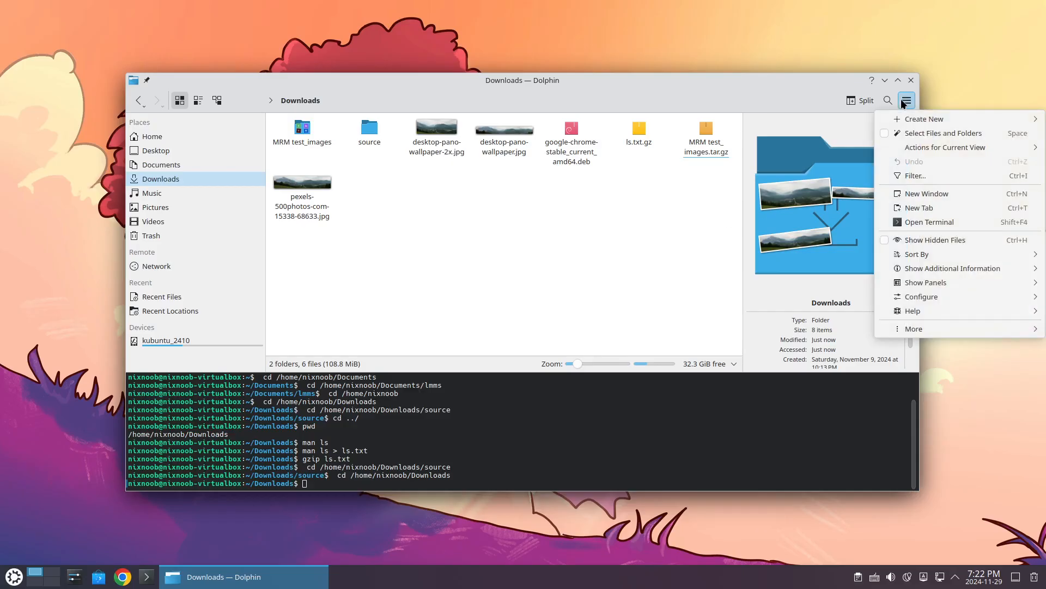
mouse_move(925, 300)
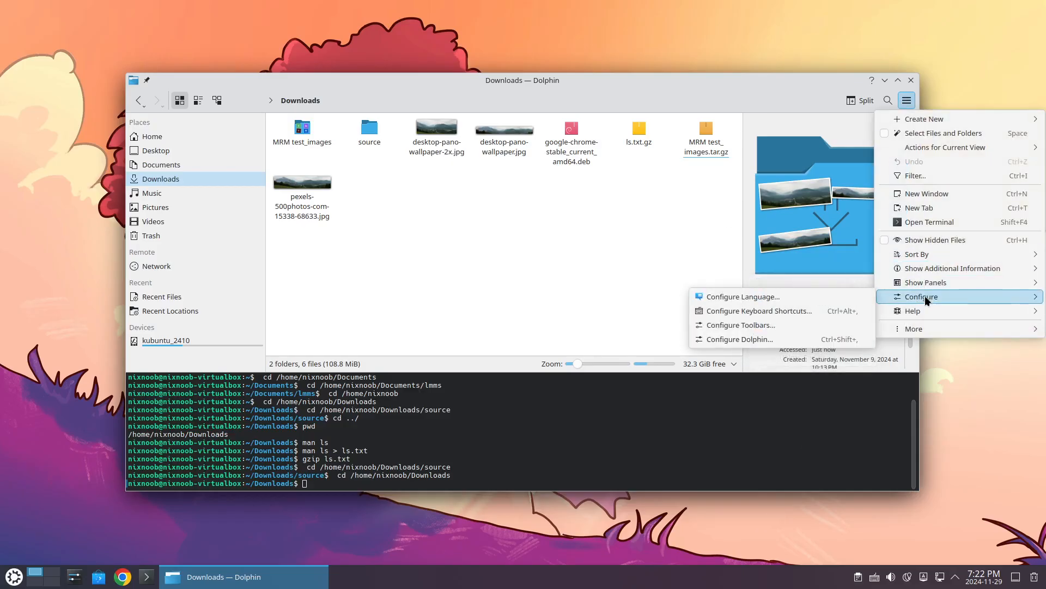
click(747, 337)
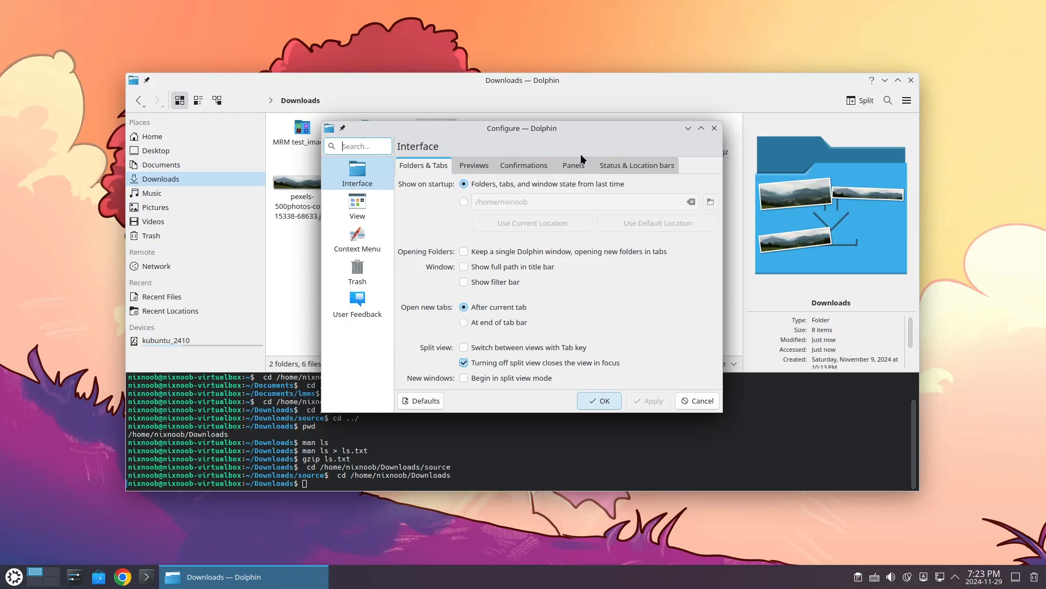
click(714, 128)
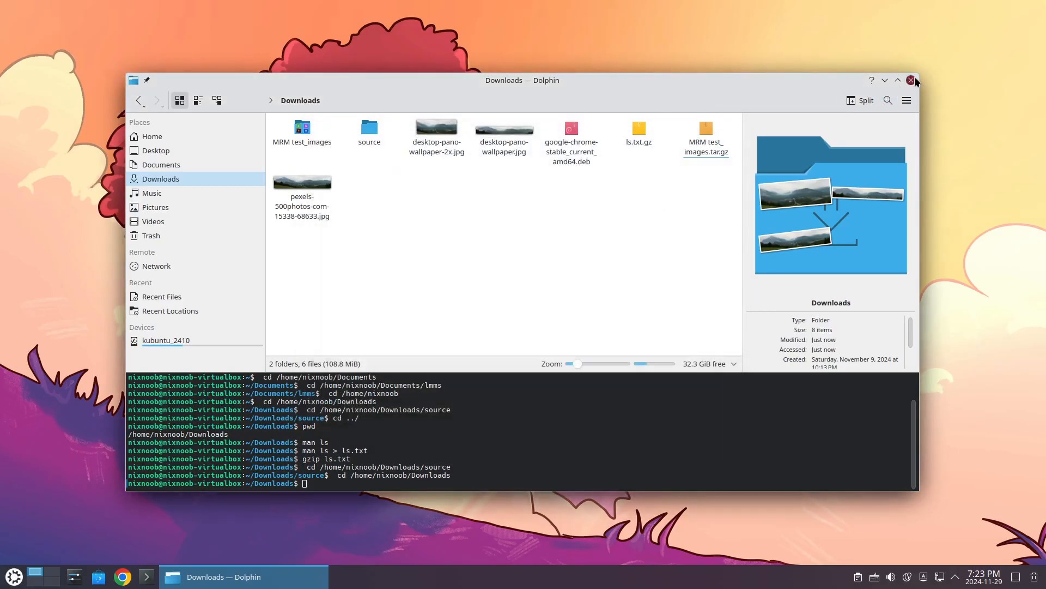
Close the Dolphin window and launch Dolphin again to see whether it reopens the last folder
click(911, 81)
click(121, 580)
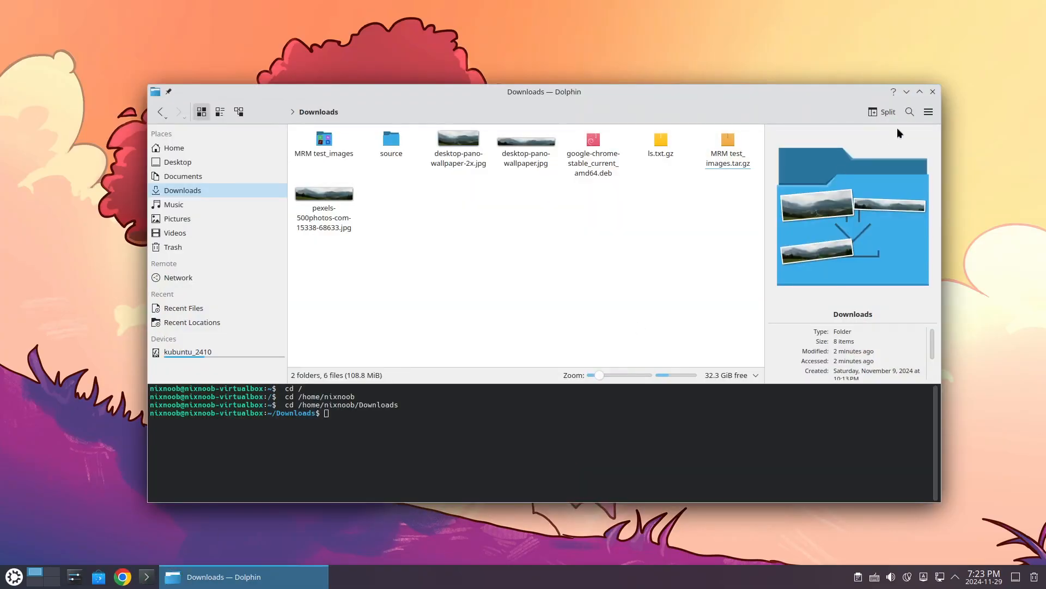
Configure Dolphin to start in the home folder, show the full path in the title bar and show the filter bar
click(929, 112)
mouse_move(904, 308)
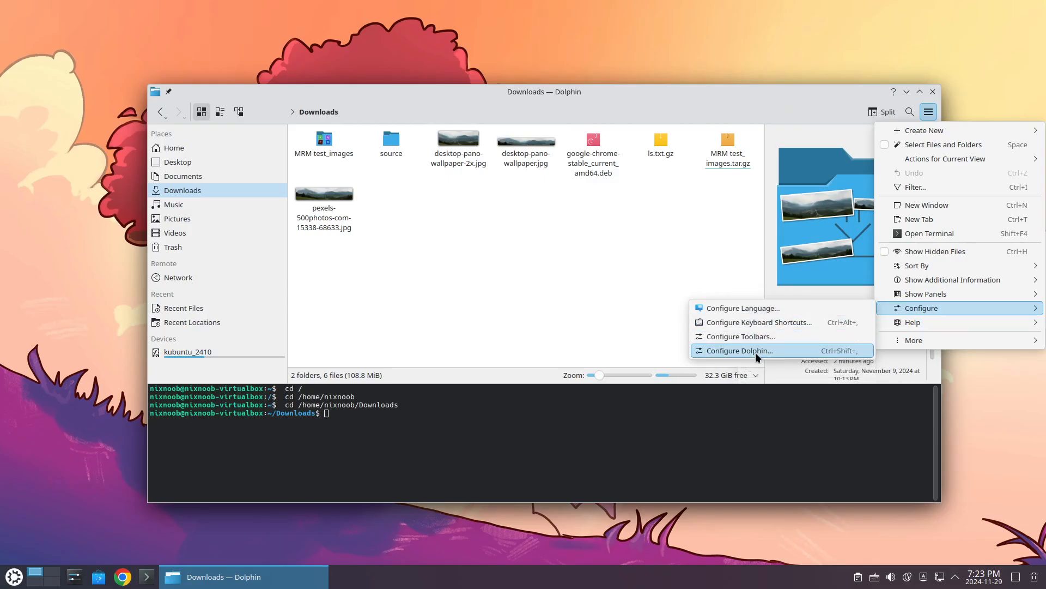
click(762, 351)
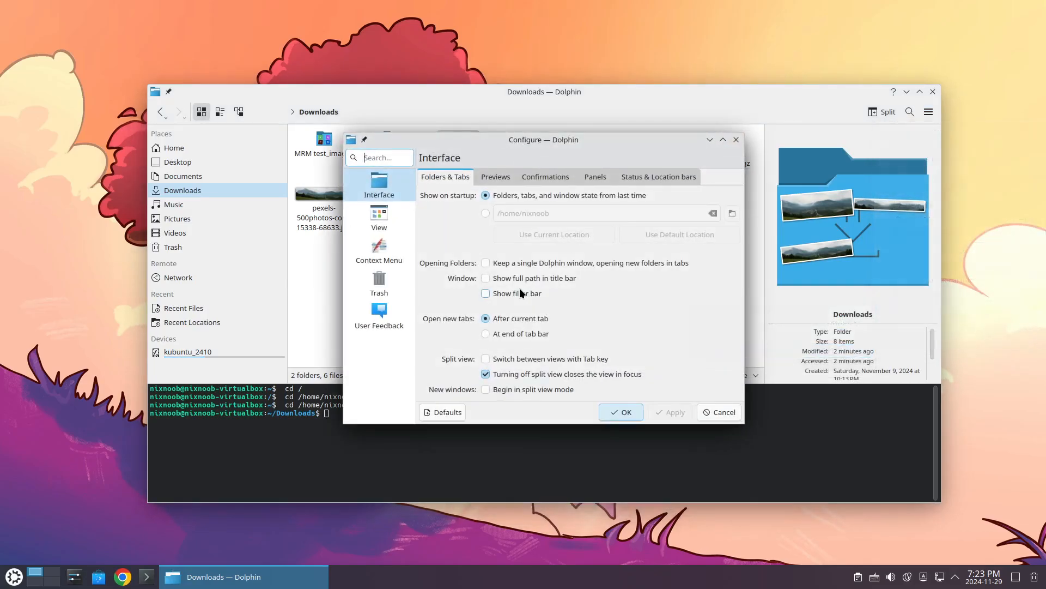
click(485, 213)
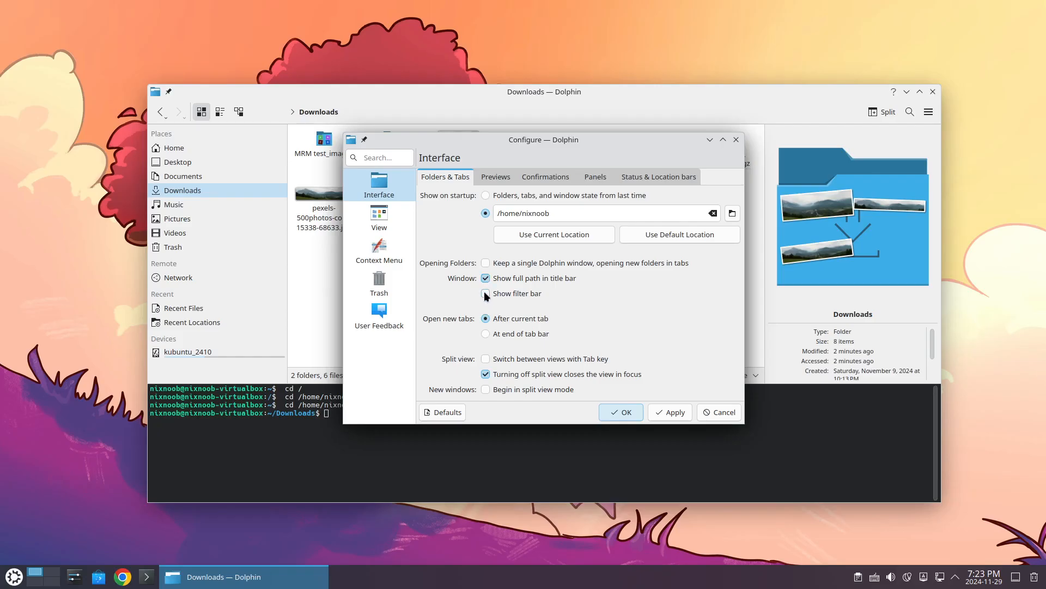
click(485, 294)
Enable previews for text files and for remote files below 1 MiB, apply them, and close the configuration after reviewing the confirmation settings
click(497, 173)
scroll(599, 277, down, 1)
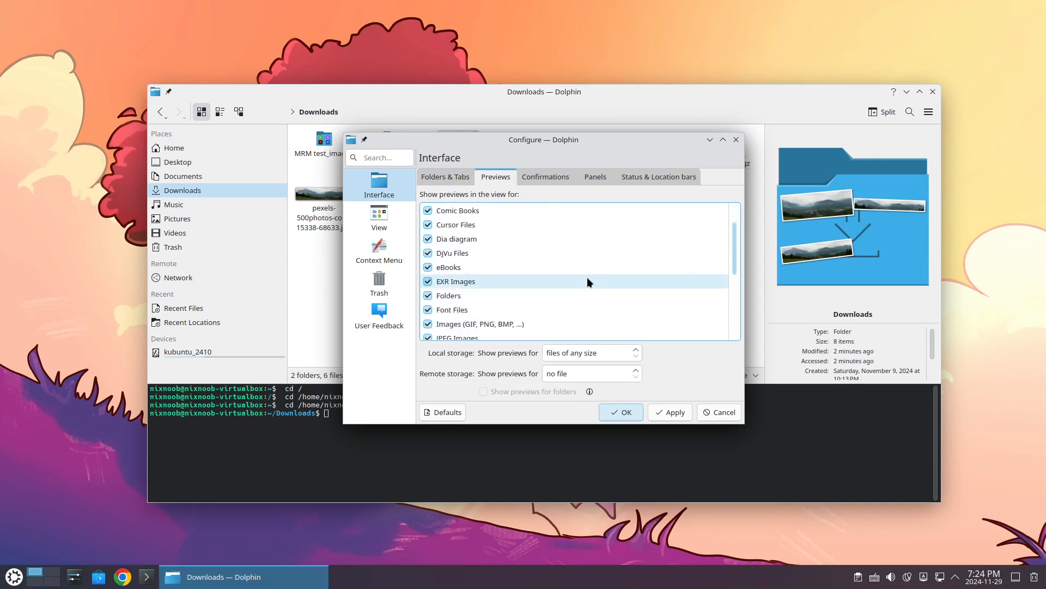
scroll(587, 282, down, 4)
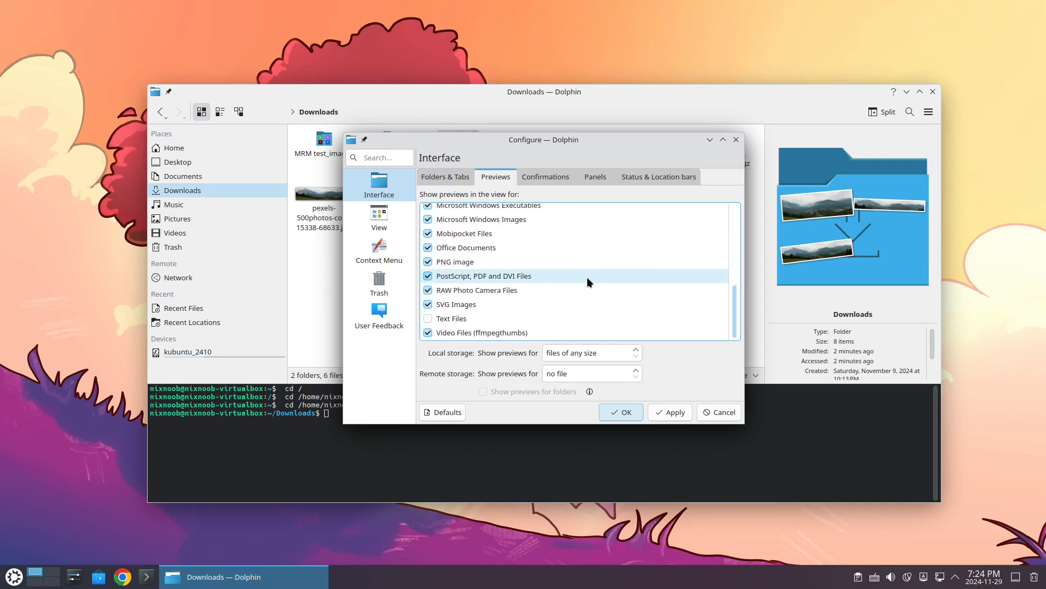
click(428, 319)
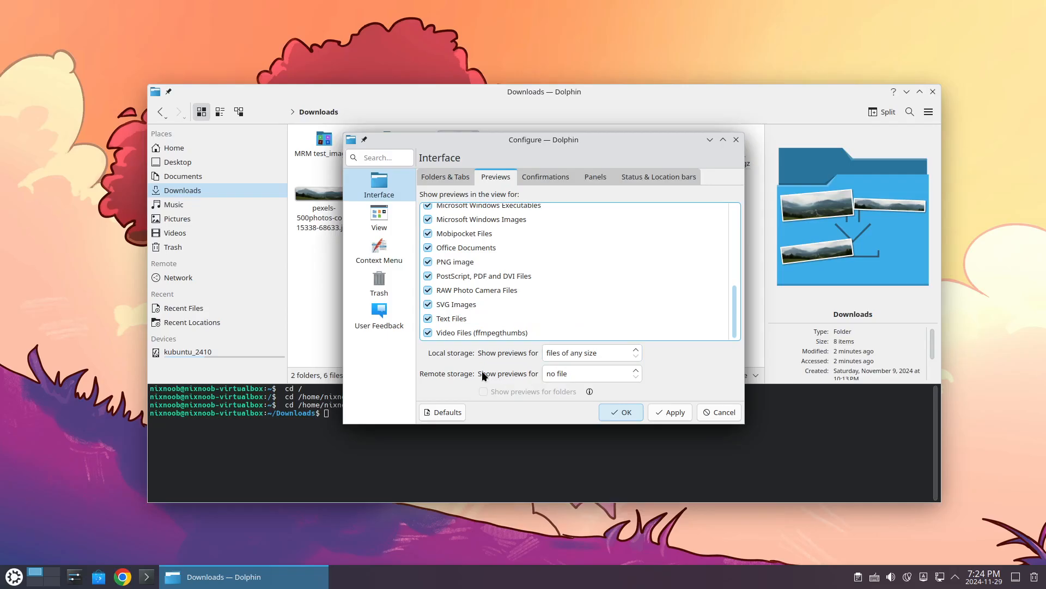
click(636, 370)
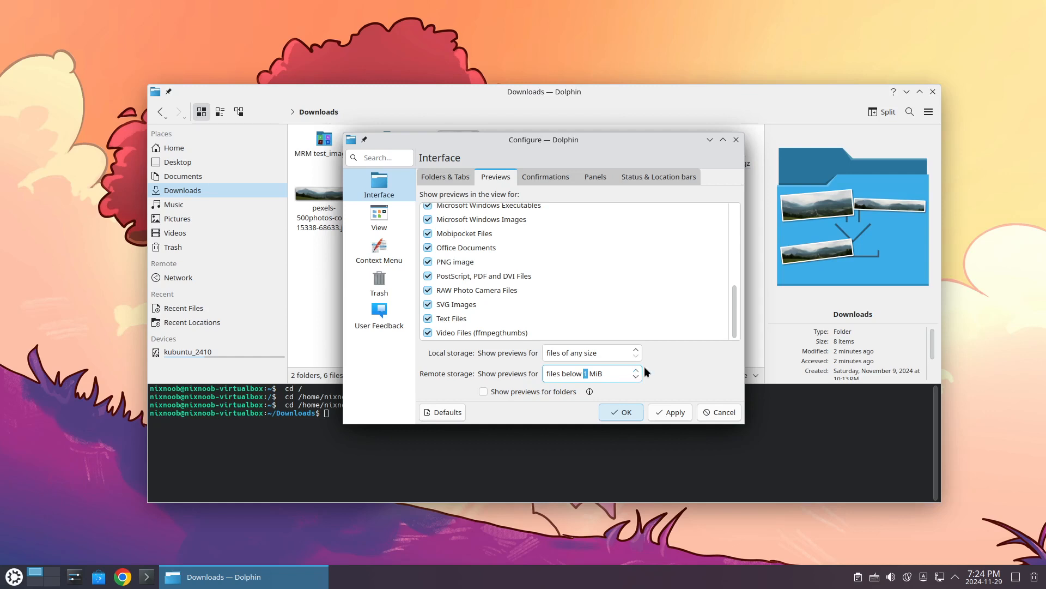
click(682, 413)
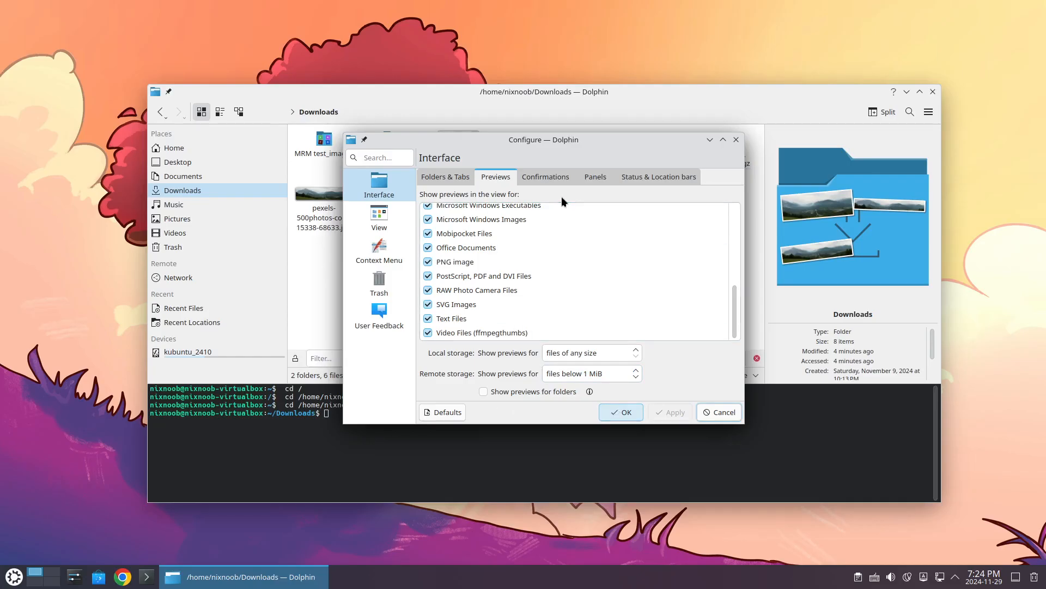
click(545, 178)
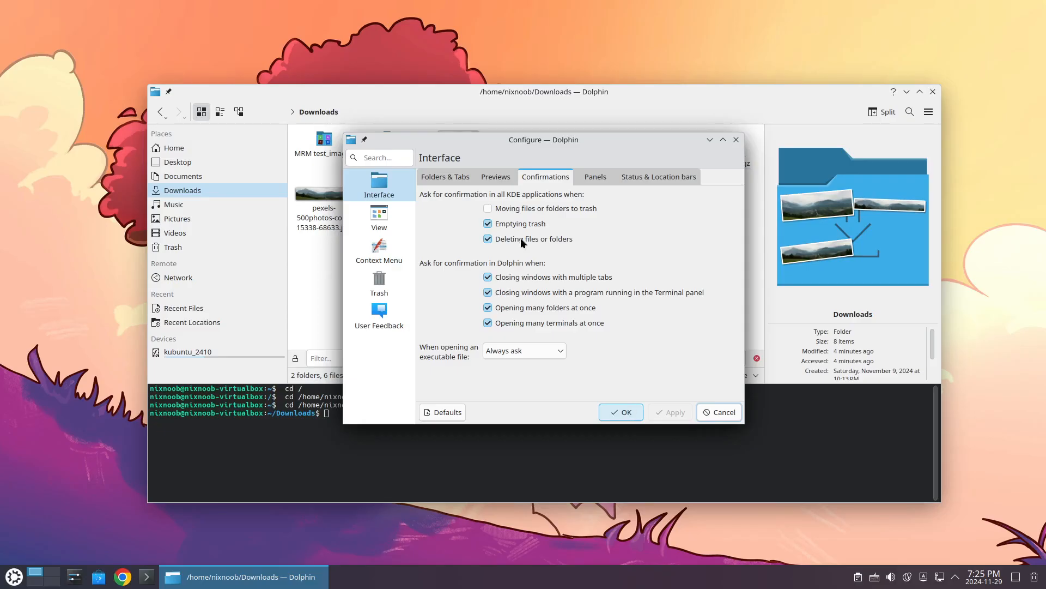
click(626, 412)
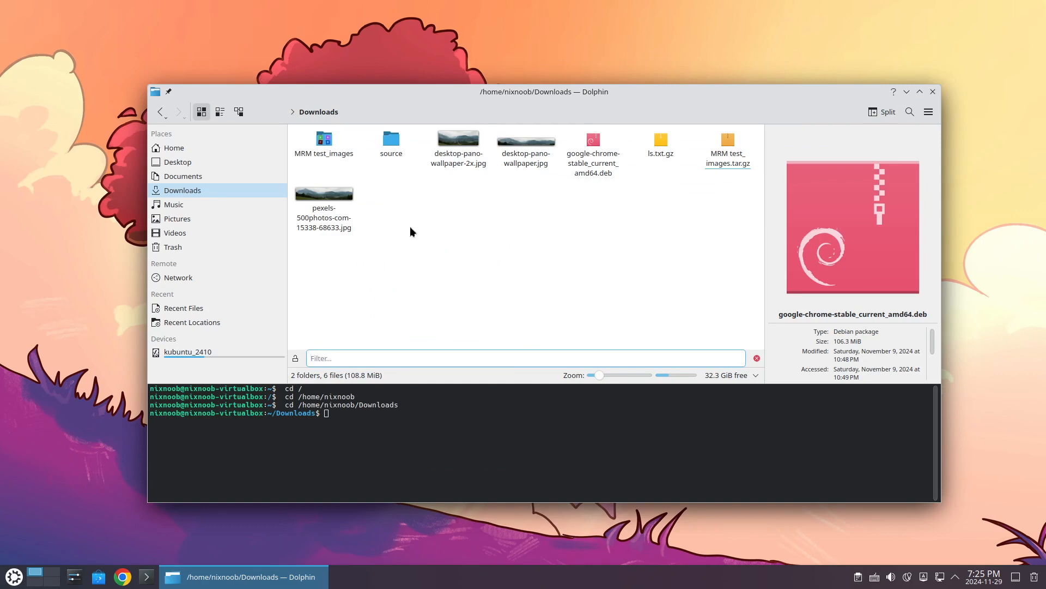
Go to the home folder, enlarge its icons slightly and open the Downloads folder
click(173, 148)
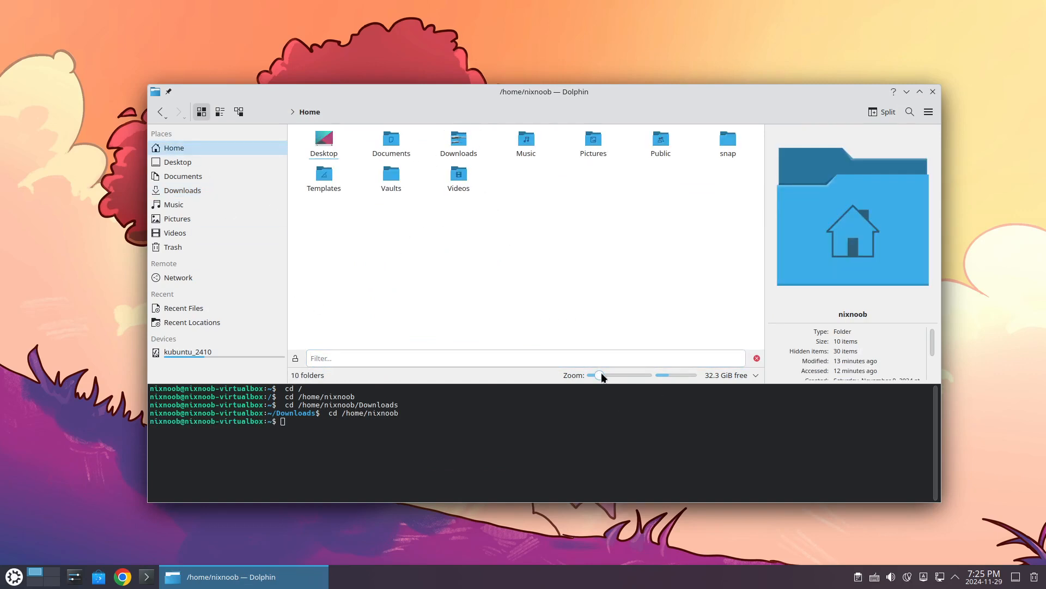
drag(602, 376, 606, 375)
click(495, 151)
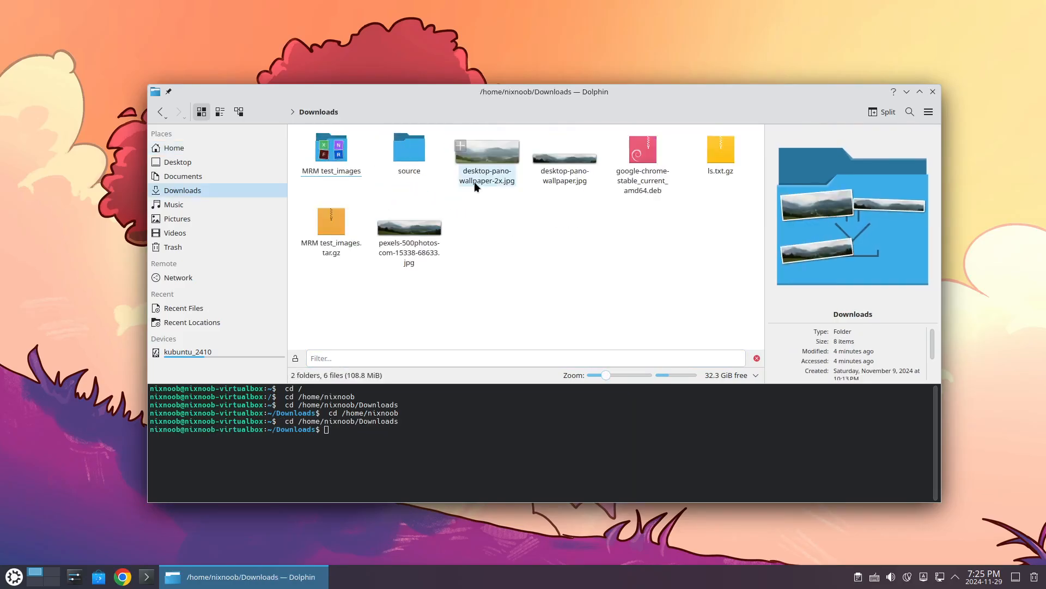
Look into the source folder, return to Downloads and open the MRM test_images folder
click(413, 154)
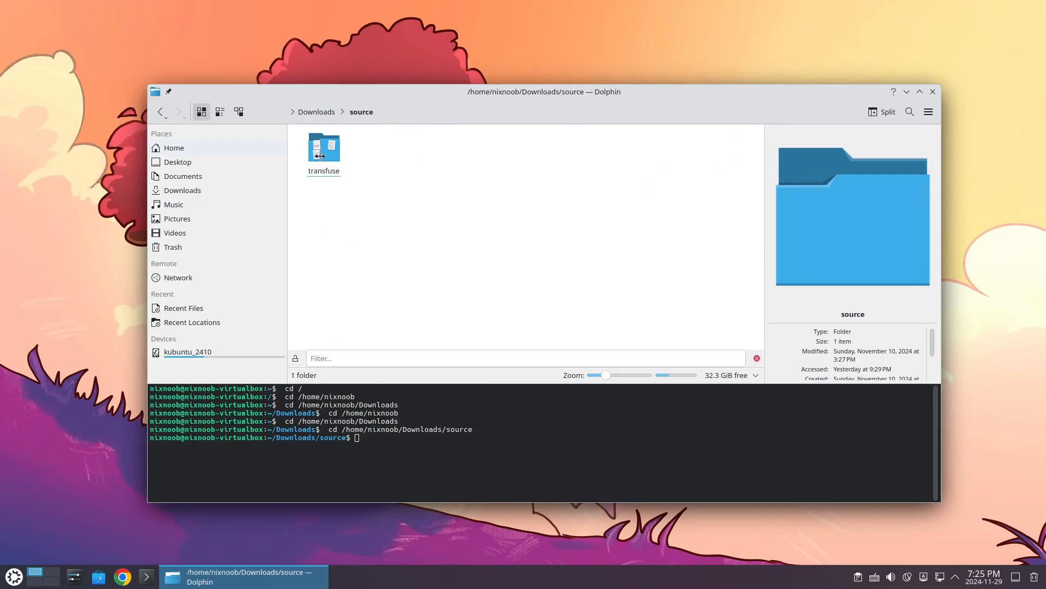
click(160, 113)
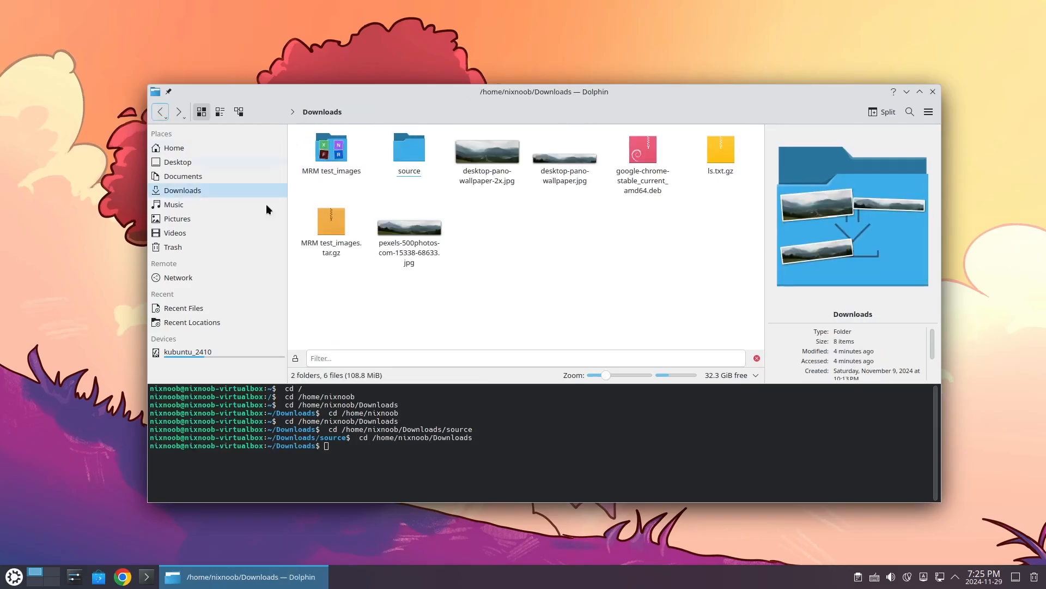
click(337, 151)
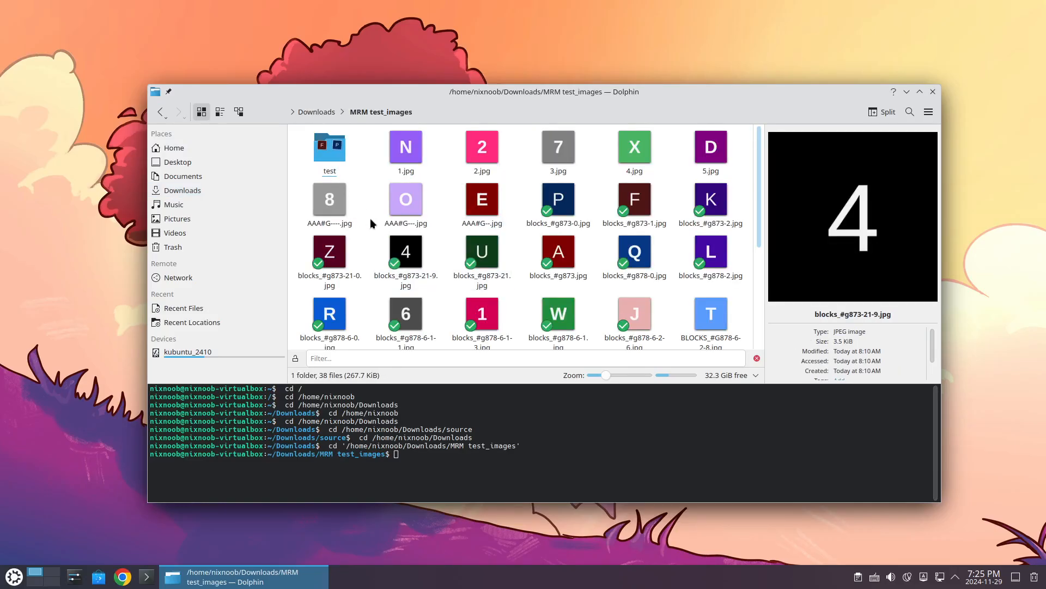
Move the image BLOCKS_#G878-6-3.jpg from the MRM test_images folder to the trash
scroll(371, 218, down, 5)
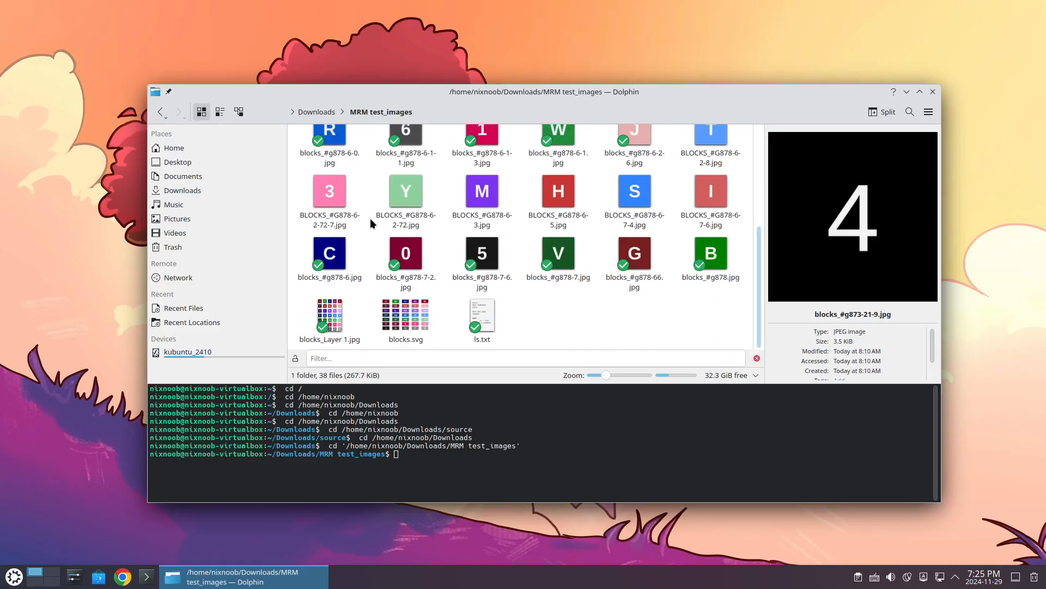
click(489, 202)
right_click(489, 202)
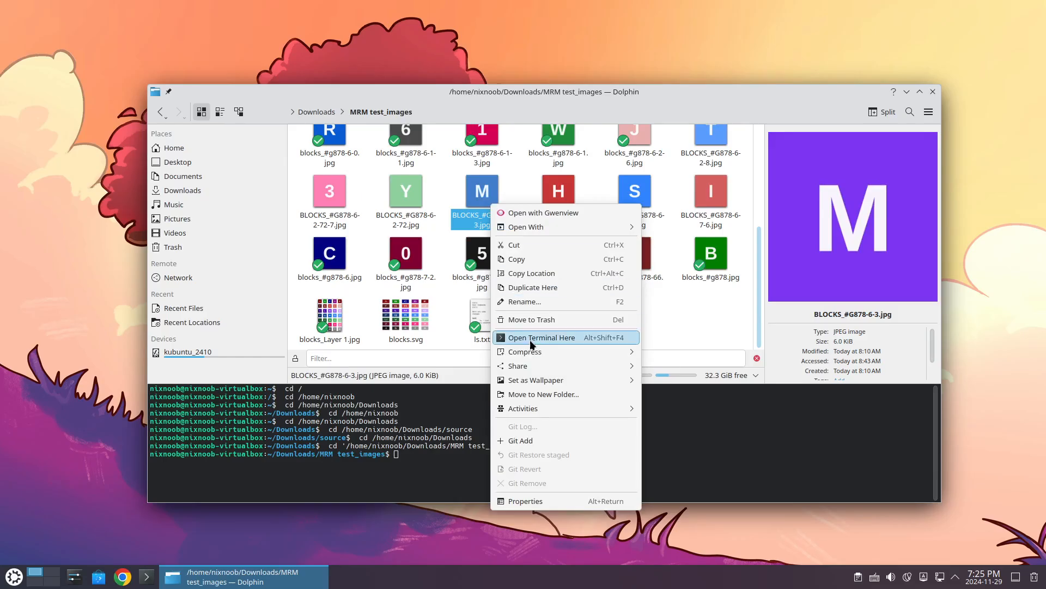
click(535, 319)
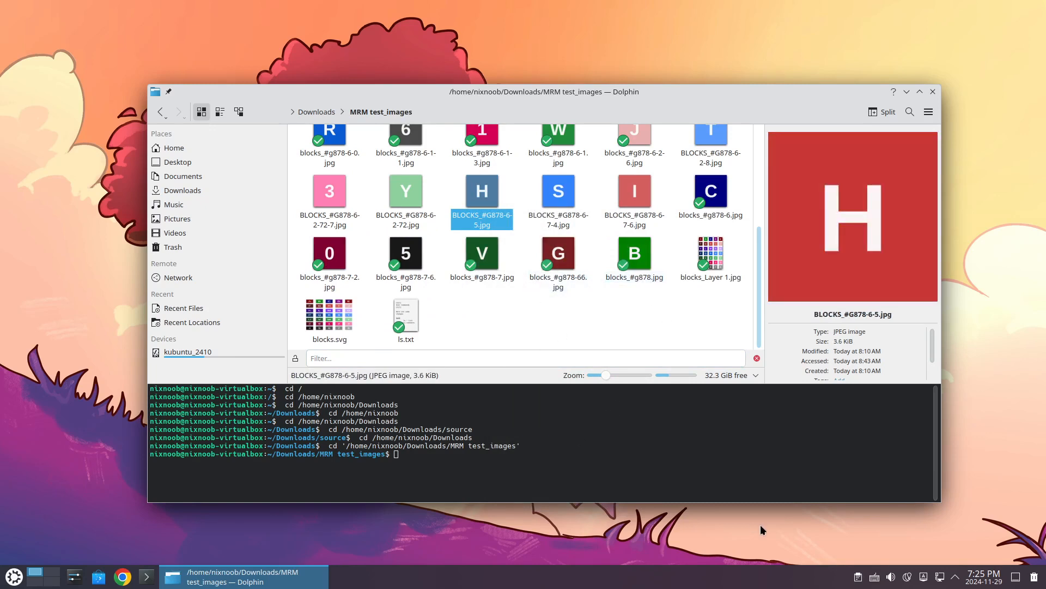
Open the trash in its own window to view the deleted image, and close that window
right_click(1035, 583)
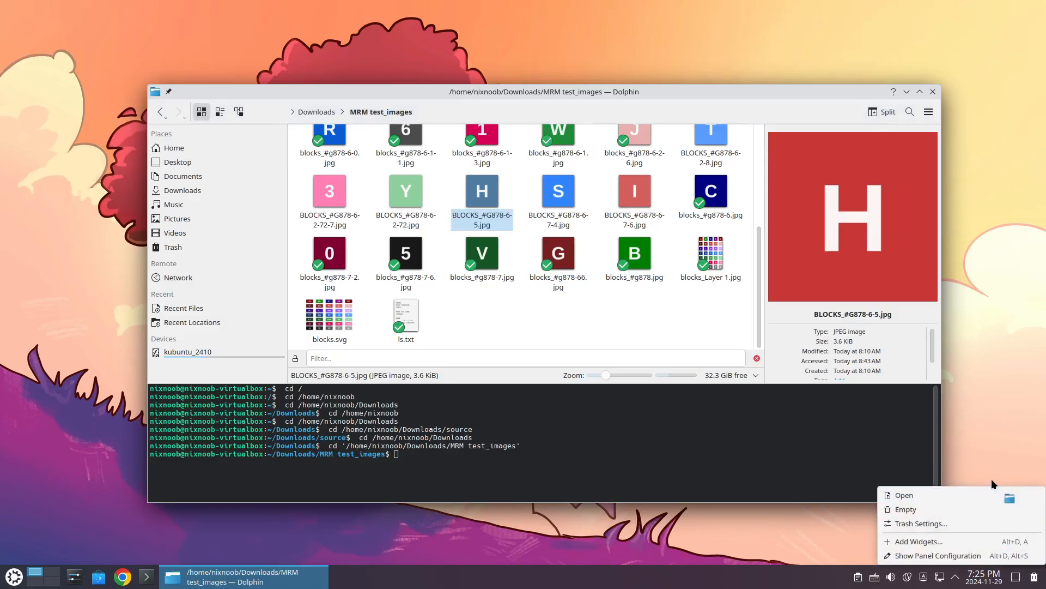
click(993, 483)
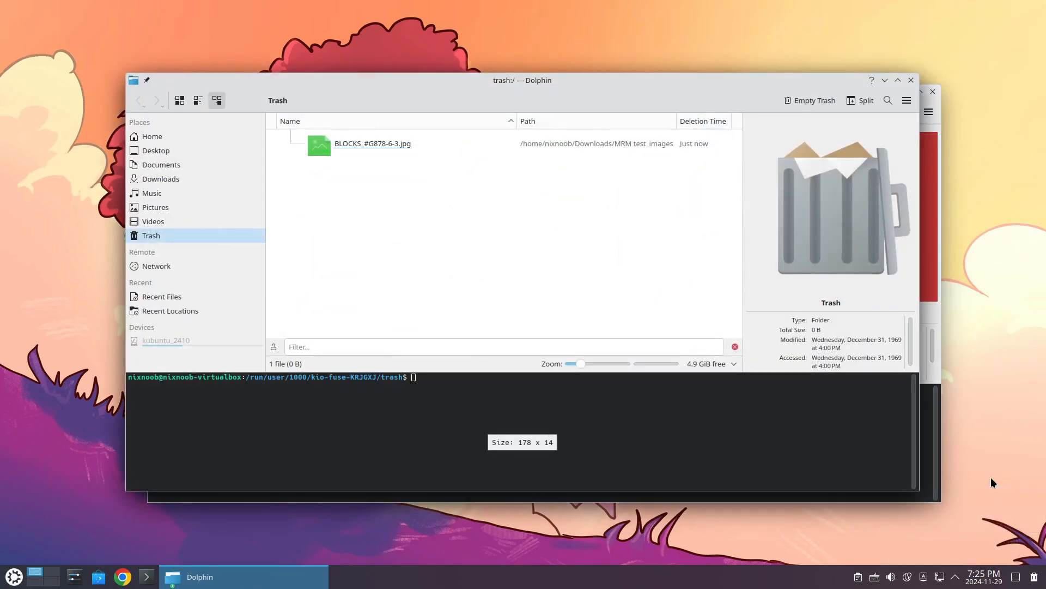
click(912, 82)
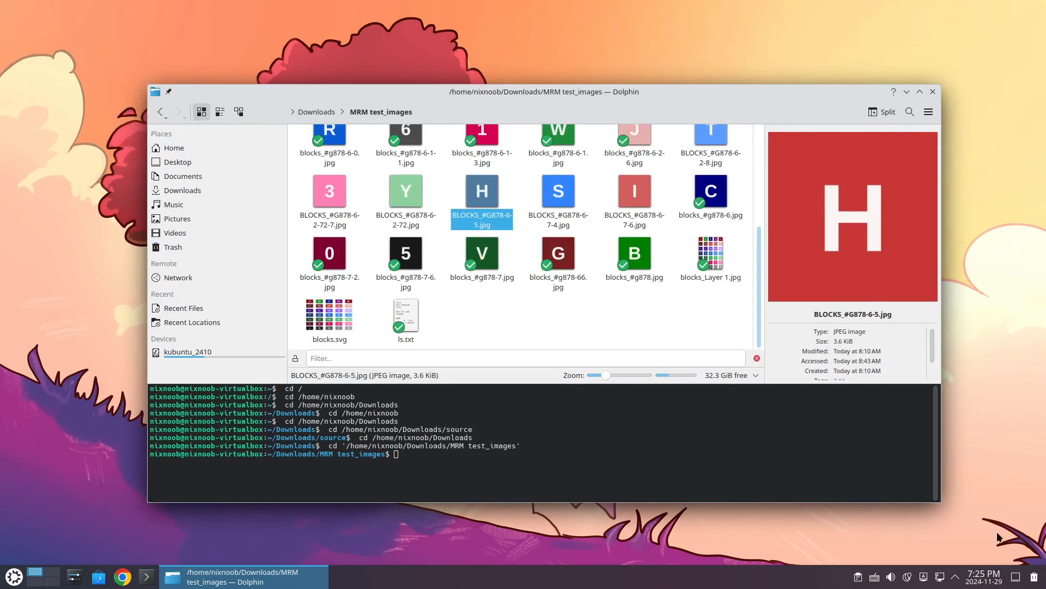
Empty the trash permanently
right_click(1035, 583)
click(911, 509)
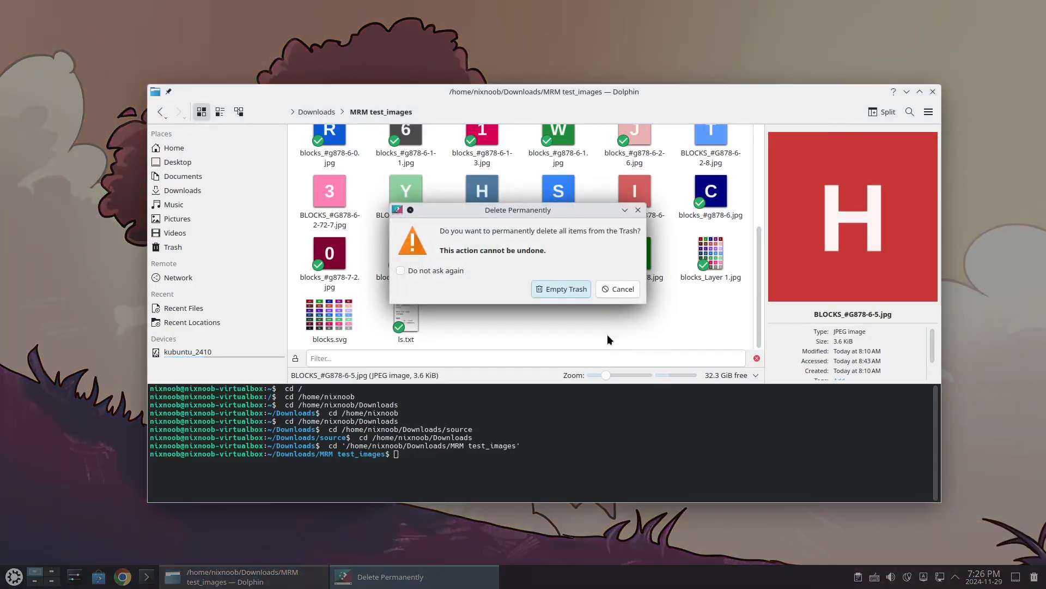
click(571, 290)
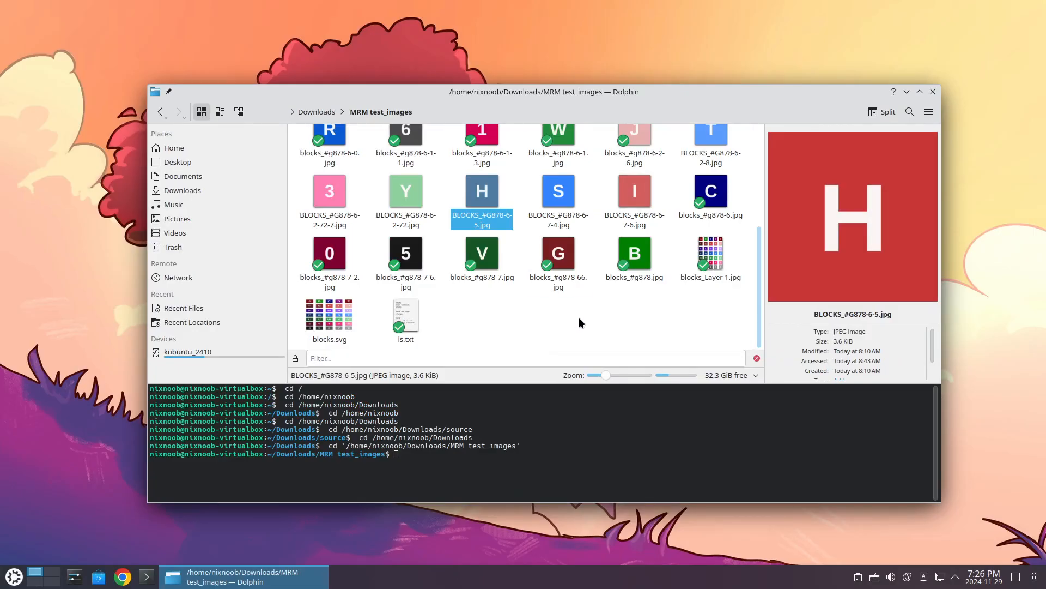
Move the image BLOCKS_#G878-6-7-6.jpg to the trash
right_click(632, 195)
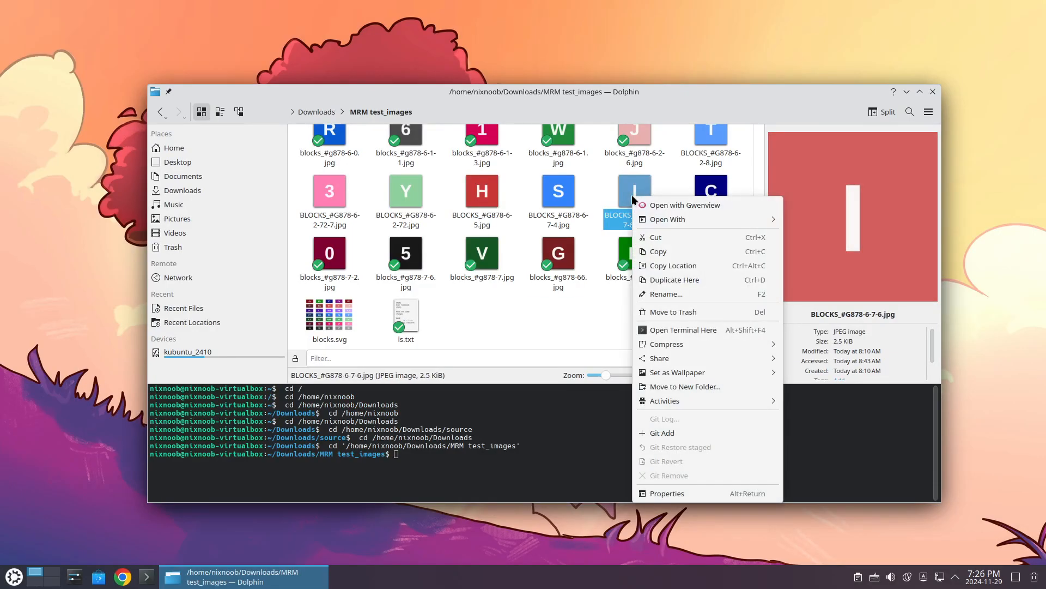
click(680, 313)
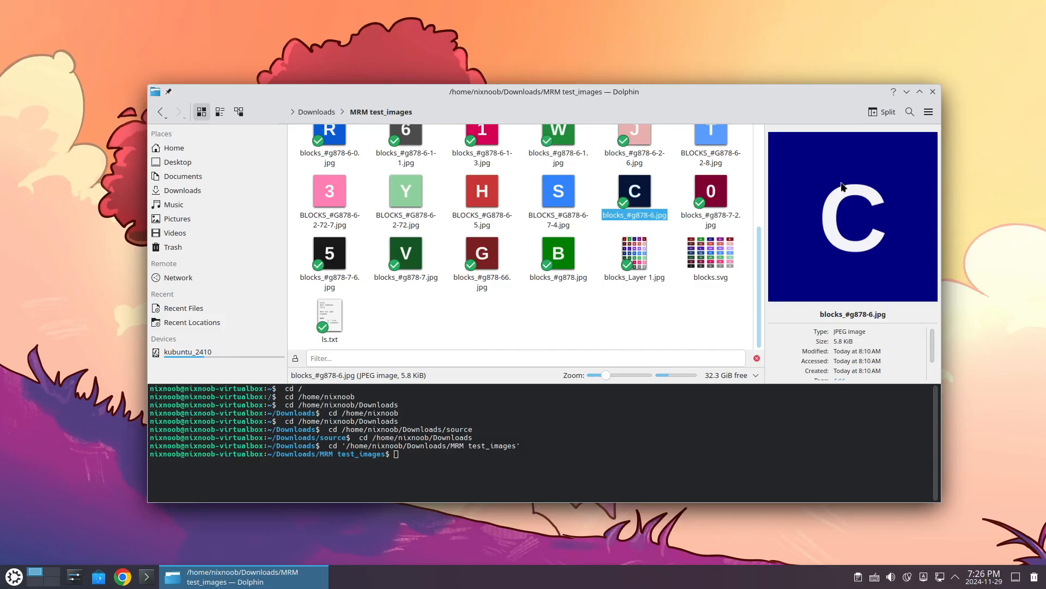
Split the MRM test_images view into two panes and open the Documents folder in the second pane
click(880, 113)
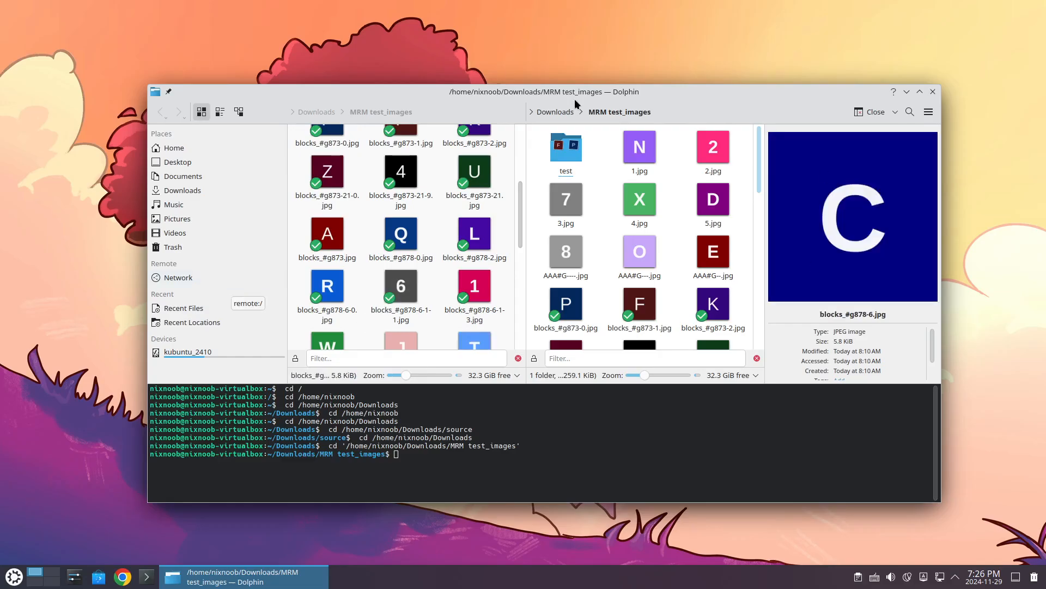
drag(708, 89, 673, 61)
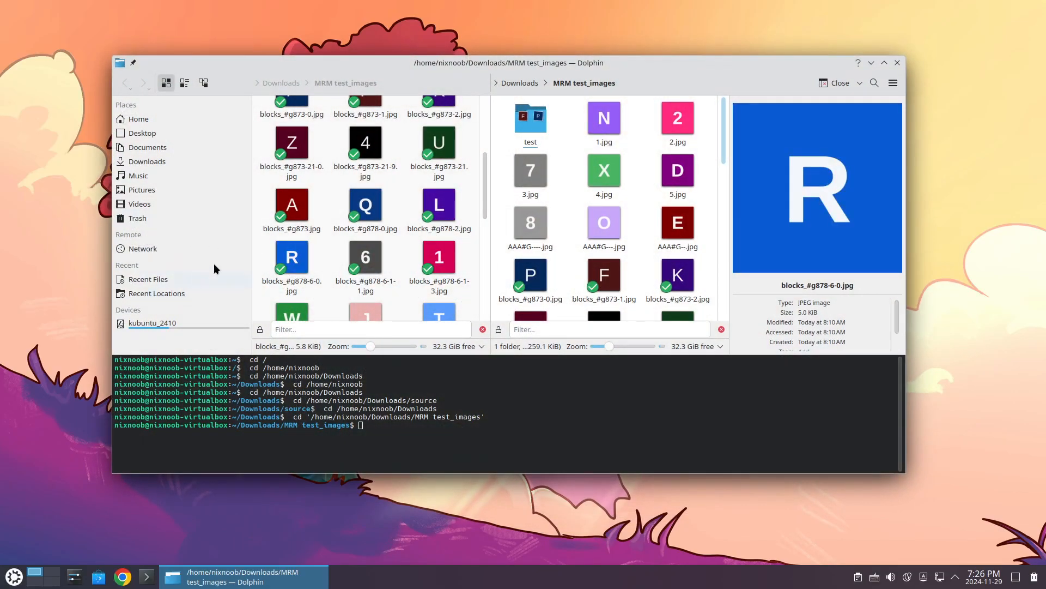
click(138, 119)
double_click(610, 113)
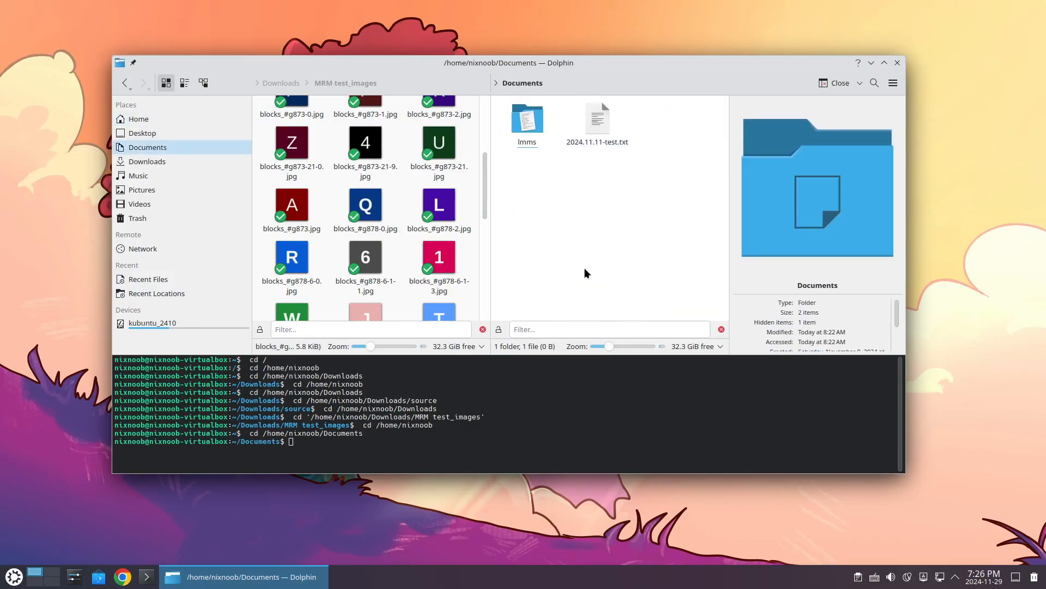
Select everything in MRM test_images, bring up the move, copy or link choices for the Documents pane, and cancel the transfer
click(365, 146)
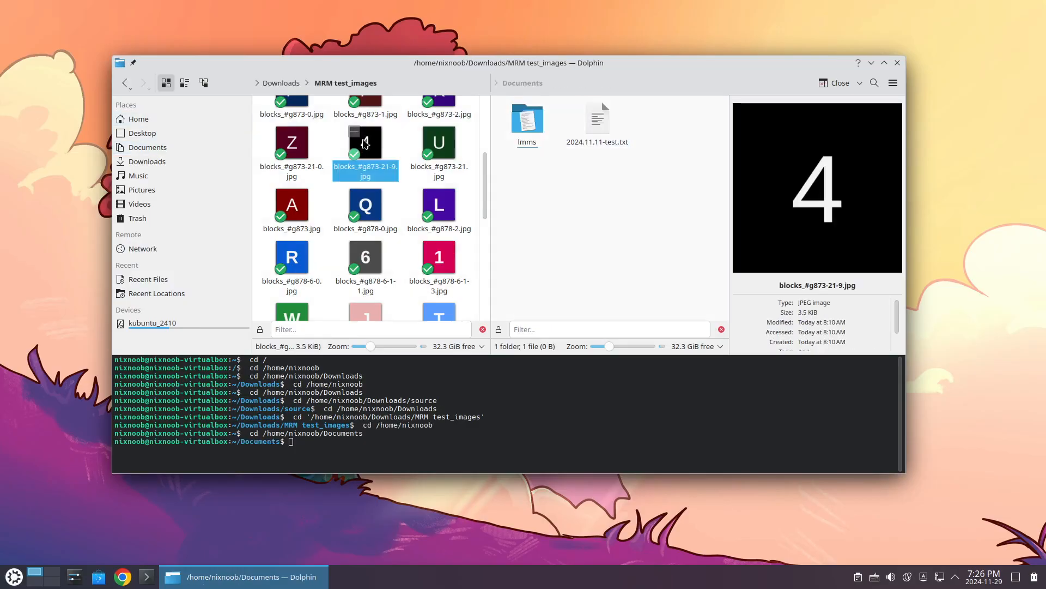
click(324, 211)
key(ctrl+a)
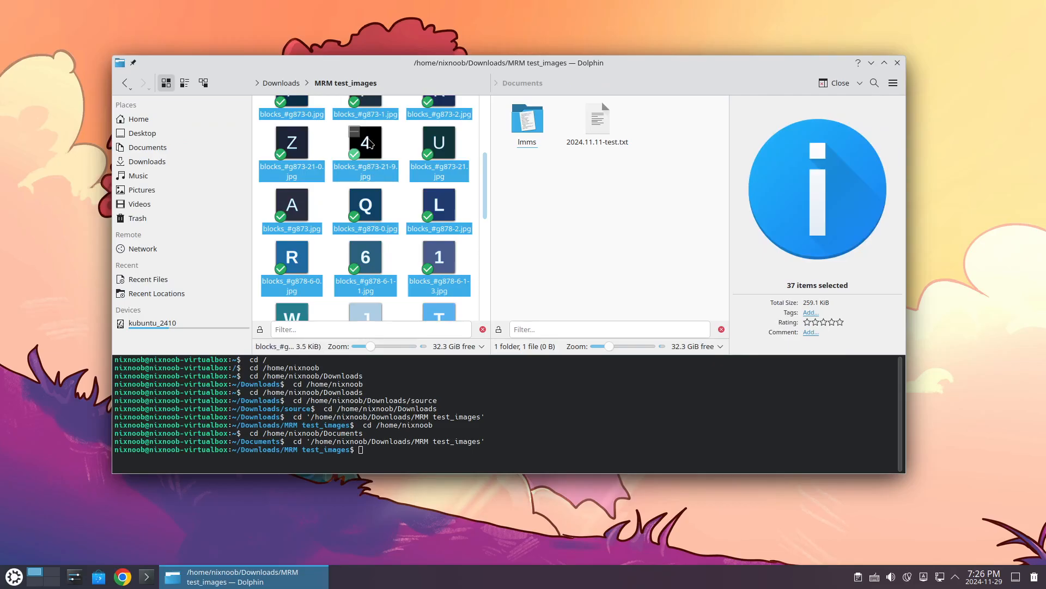
drag(368, 144, 630, 233)
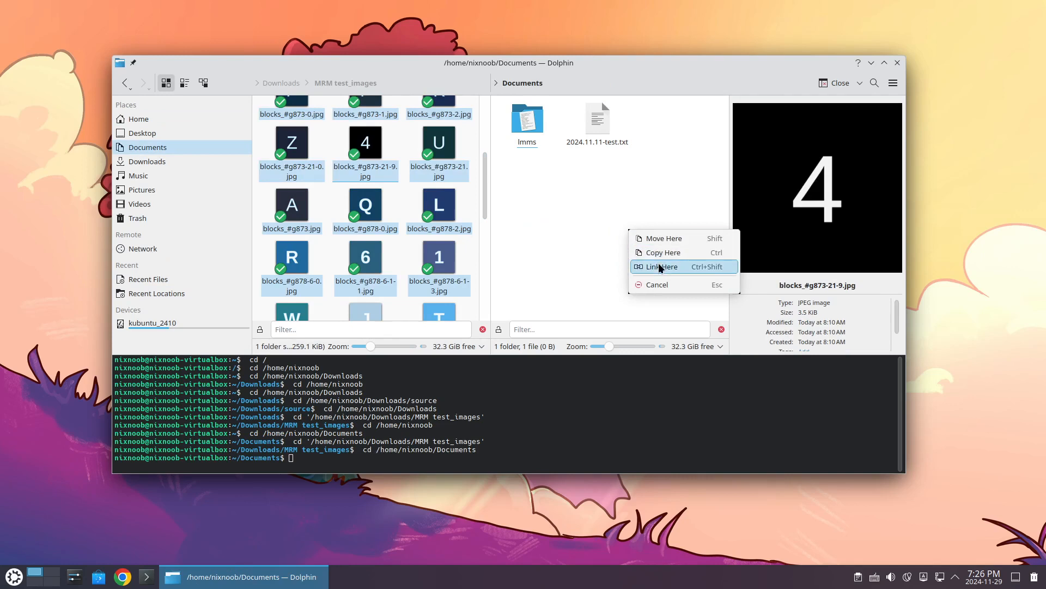
click(664, 285)
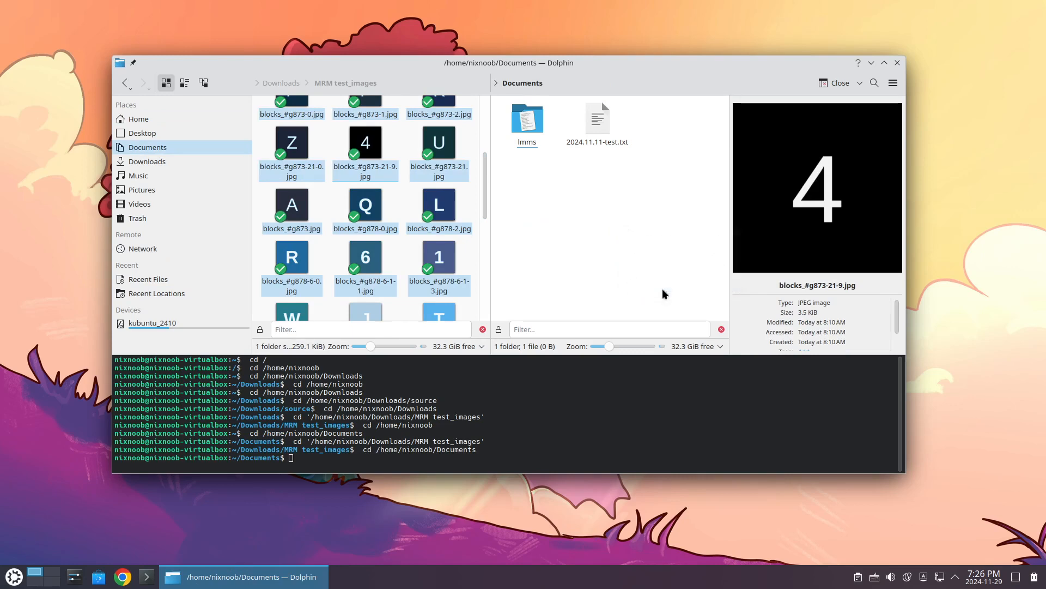
Clear the selection in MRM test_images and link the image blocks_#g873-21-9.jpg into the Documents pane
click(404, 148)
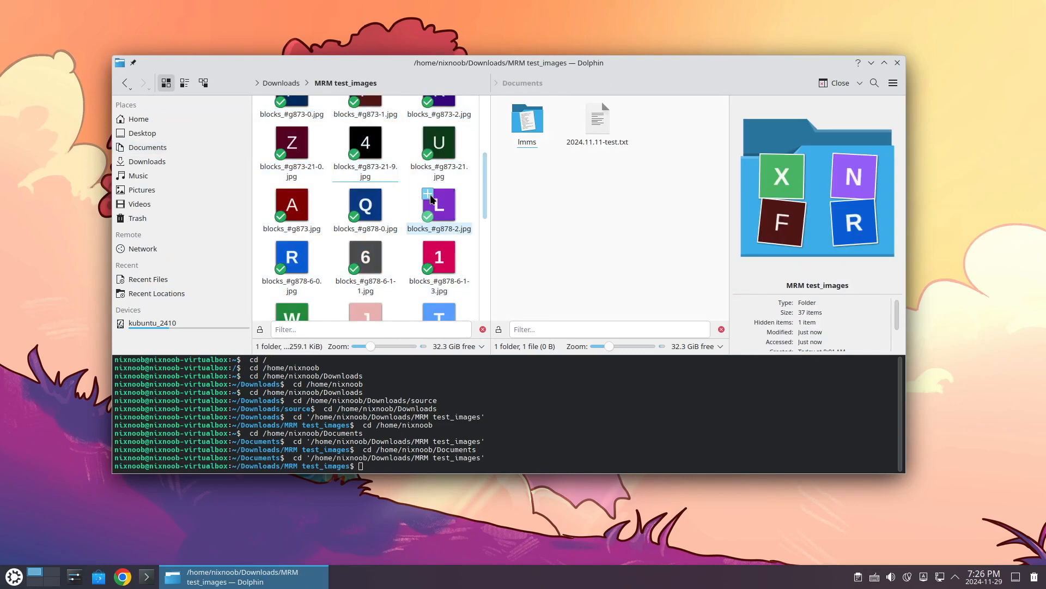
drag(365, 142, 653, 205)
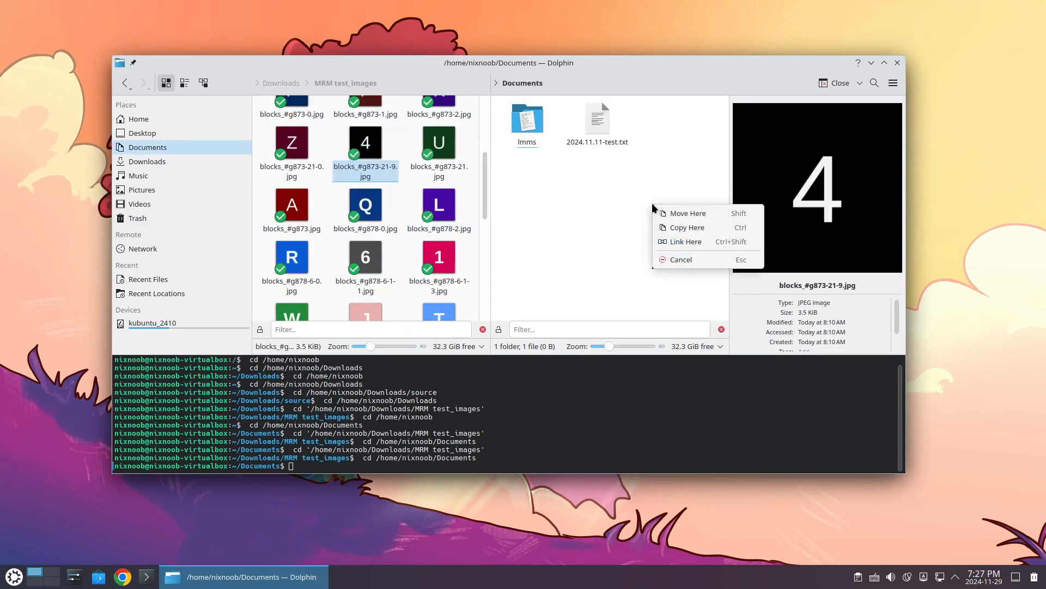
click(682, 242)
Copy blocks_#g873-21-9.jpg from MRM test_images into Documents under the new name blocks_#g873-21-92.jpg
drag(365, 143, 627, 216)
click(671, 236)
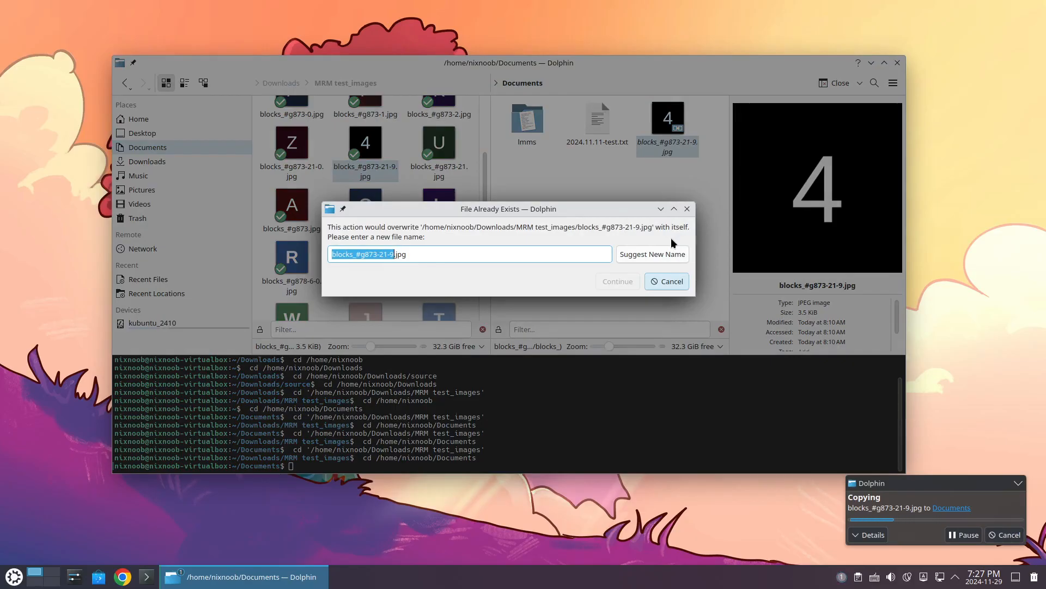
click(396, 255)
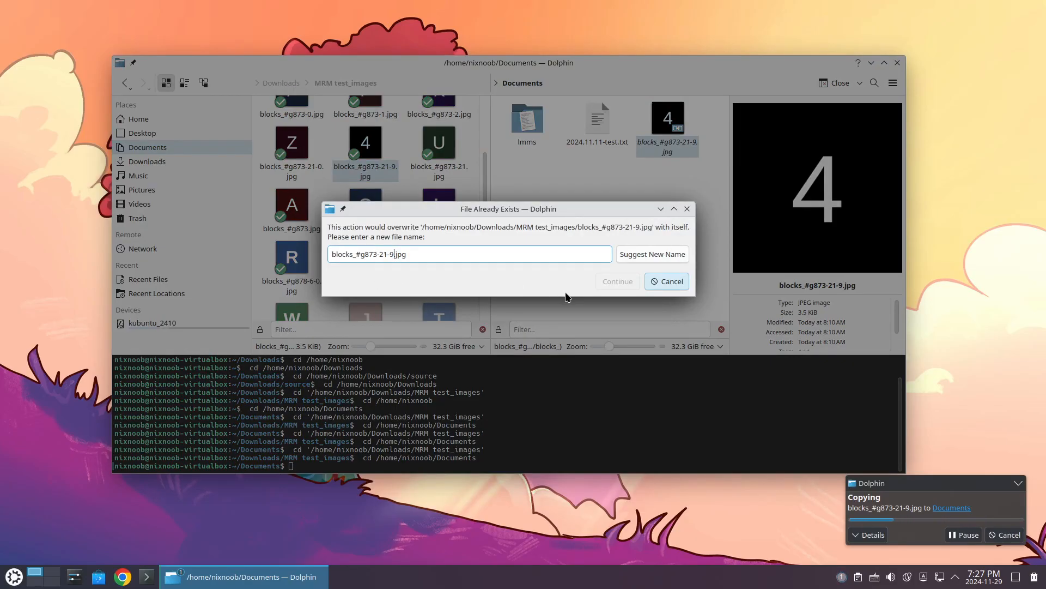
text(F)
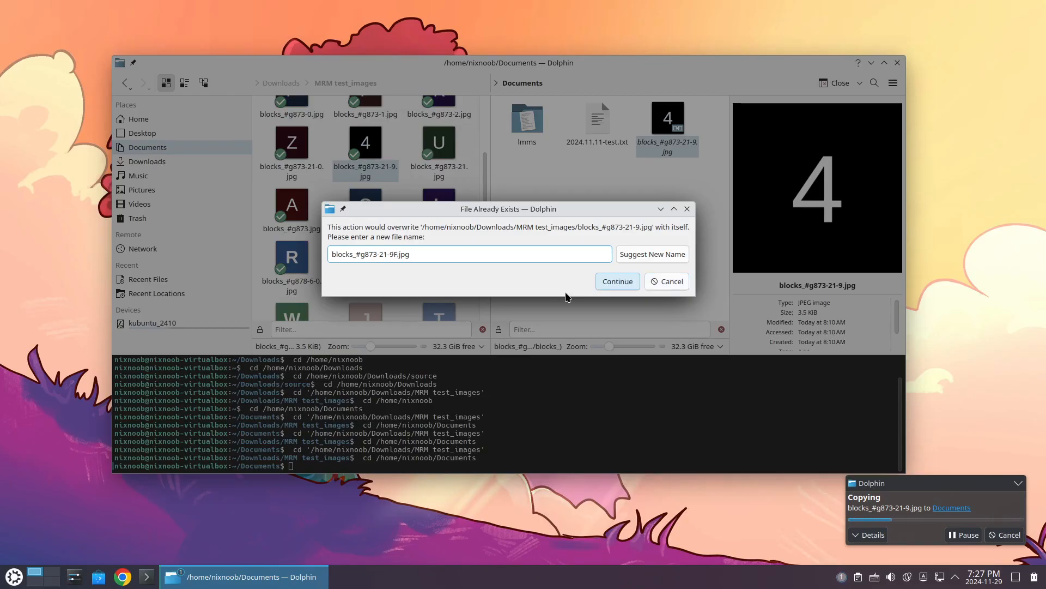
key(Return)
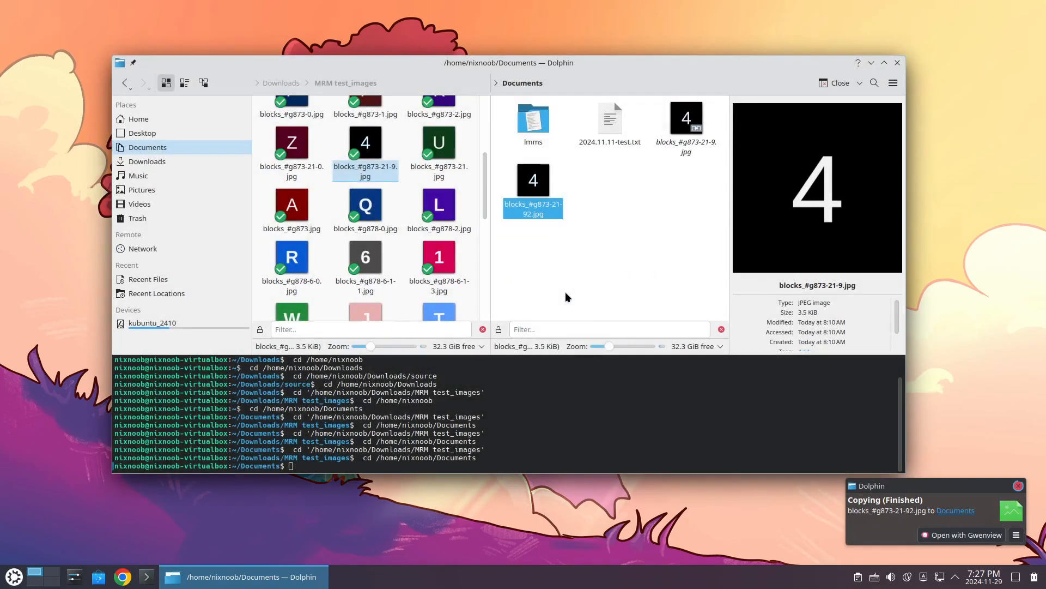
click(657, 224)
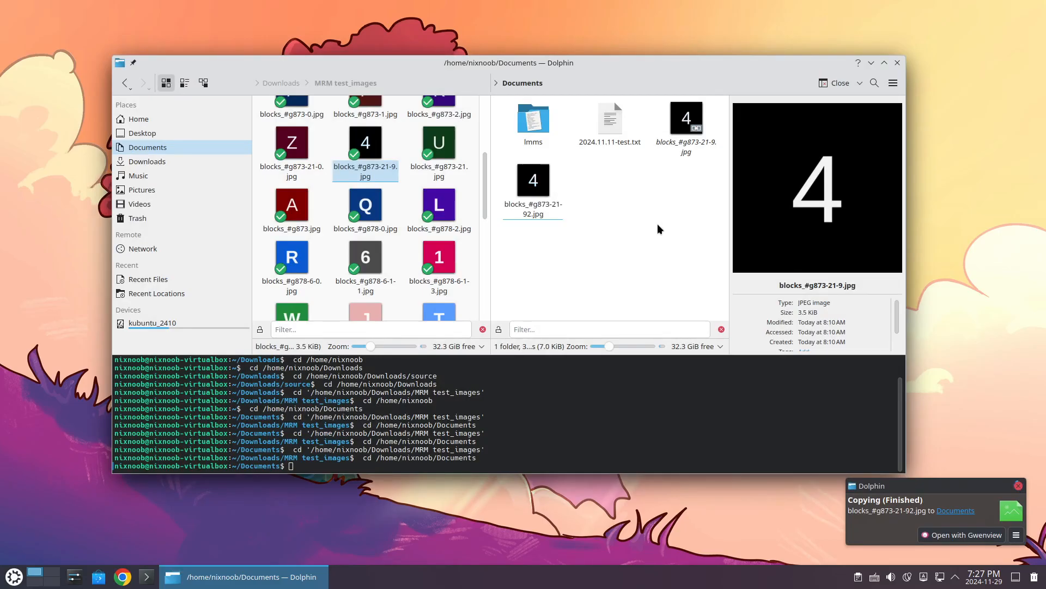
Copy blocks_#g873-21-92.jpg and paste it into the same Documents folder under the name blocks_#g873-21-9-3.jpg
right_click(546, 197)
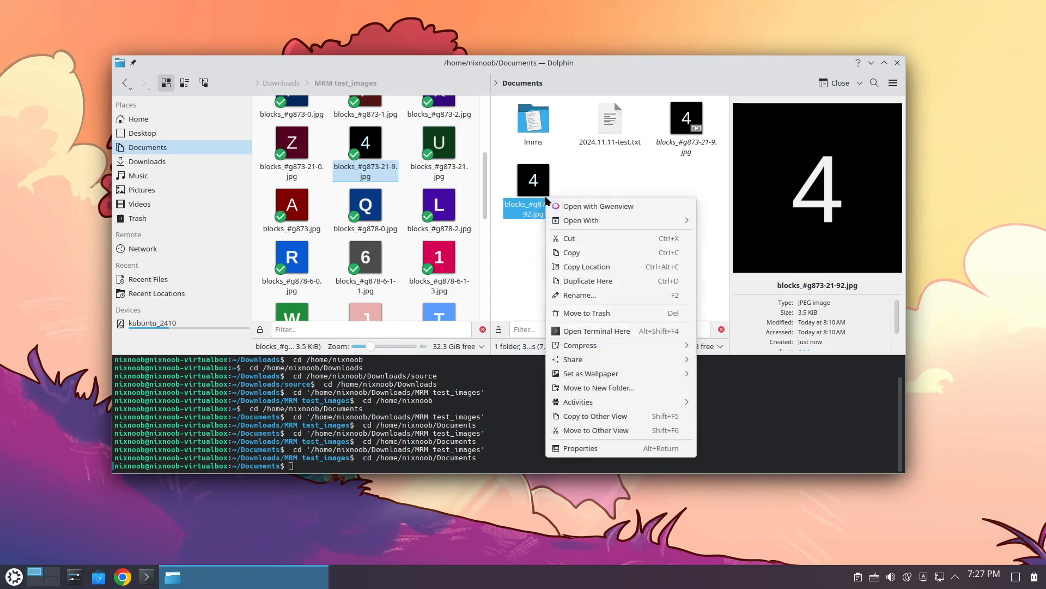
click(574, 254)
click(603, 198)
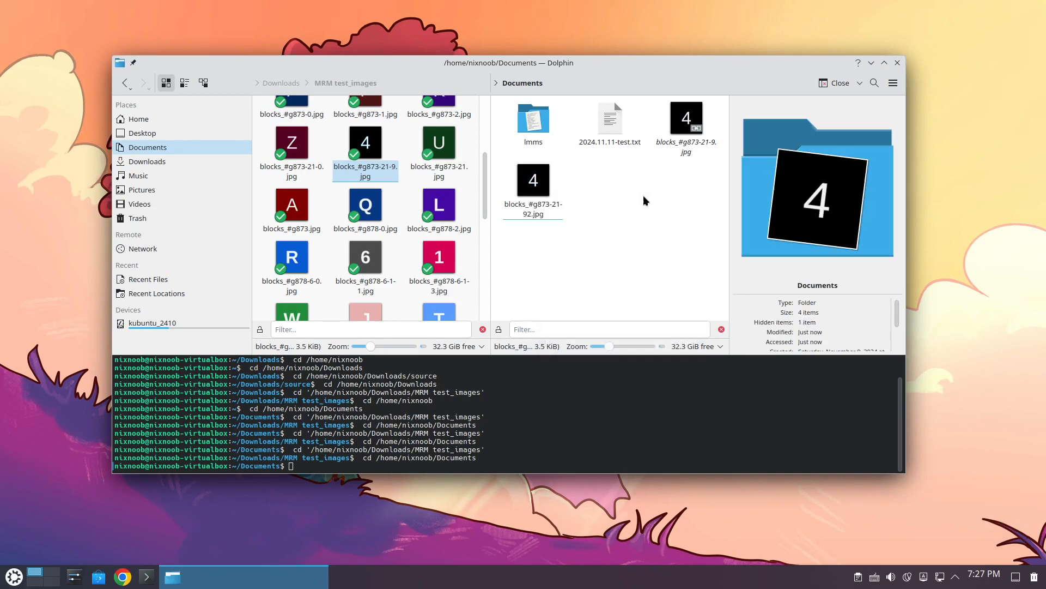
right_click(596, 188)
click(629, 231)
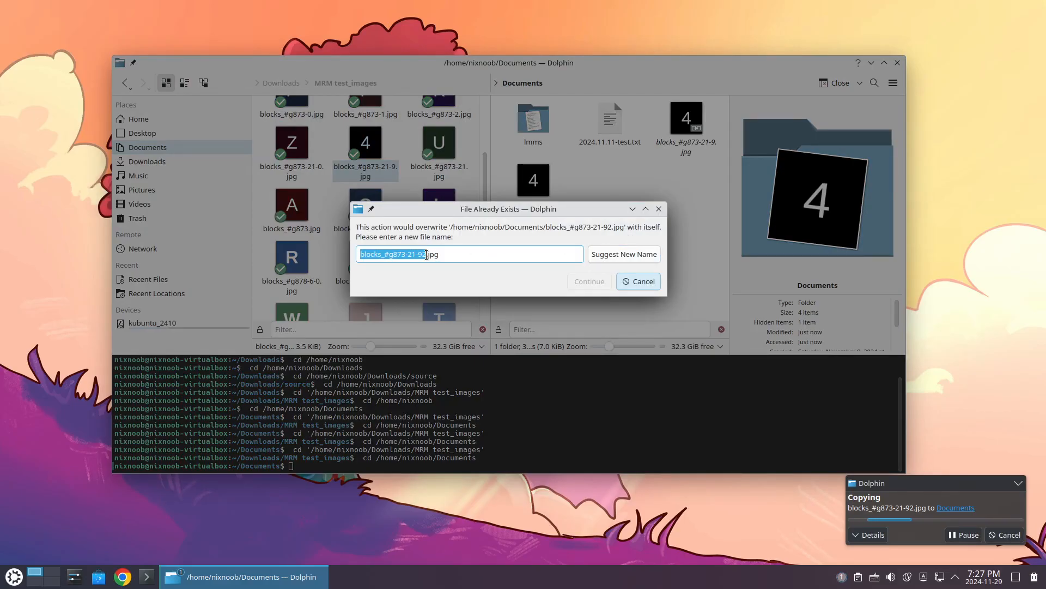
key(Right)
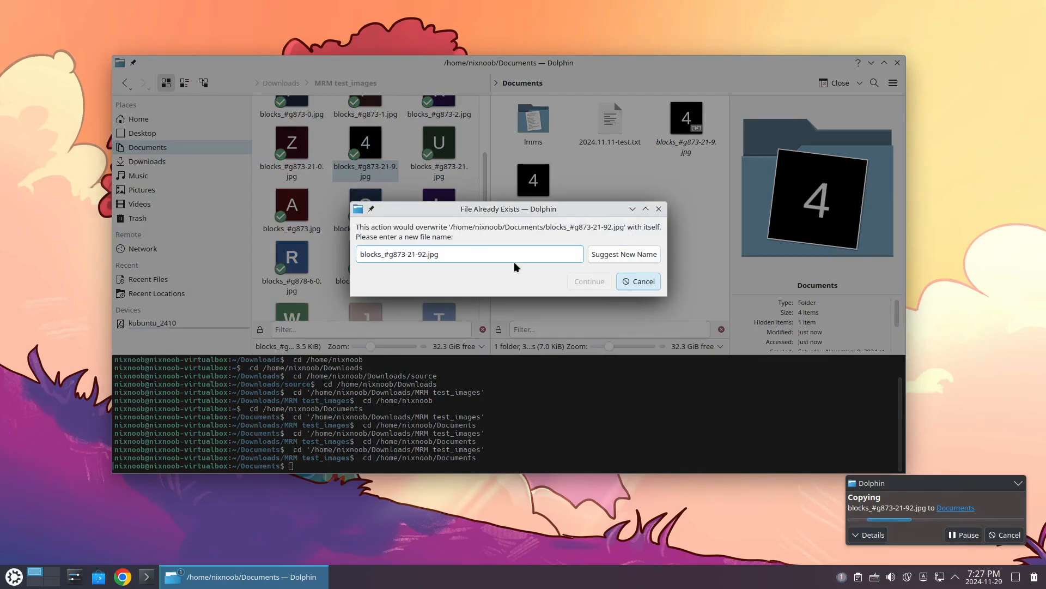
key(BackSpace)
text(-3)
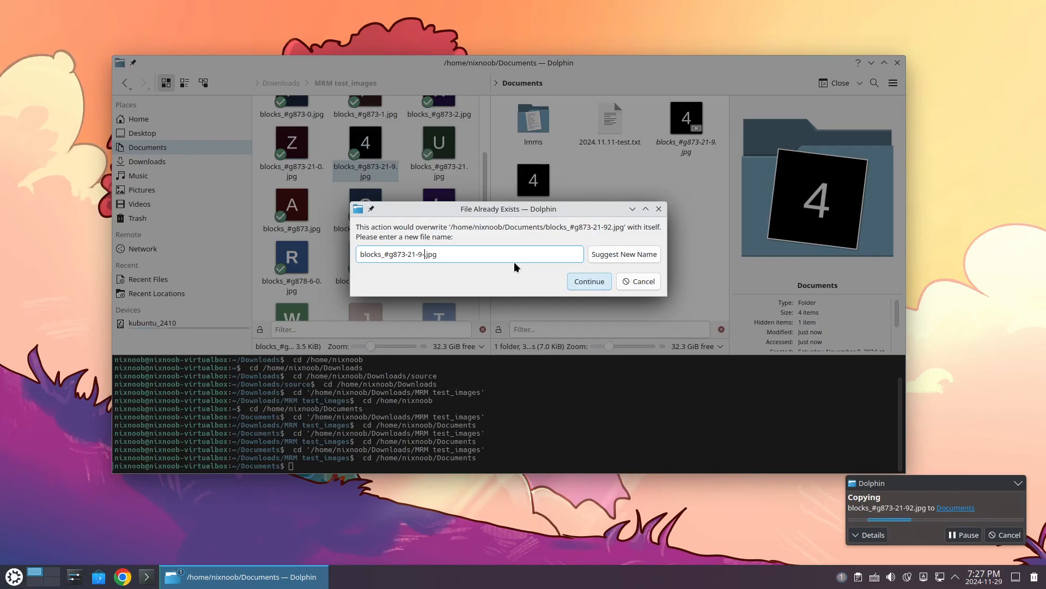
key(Return)
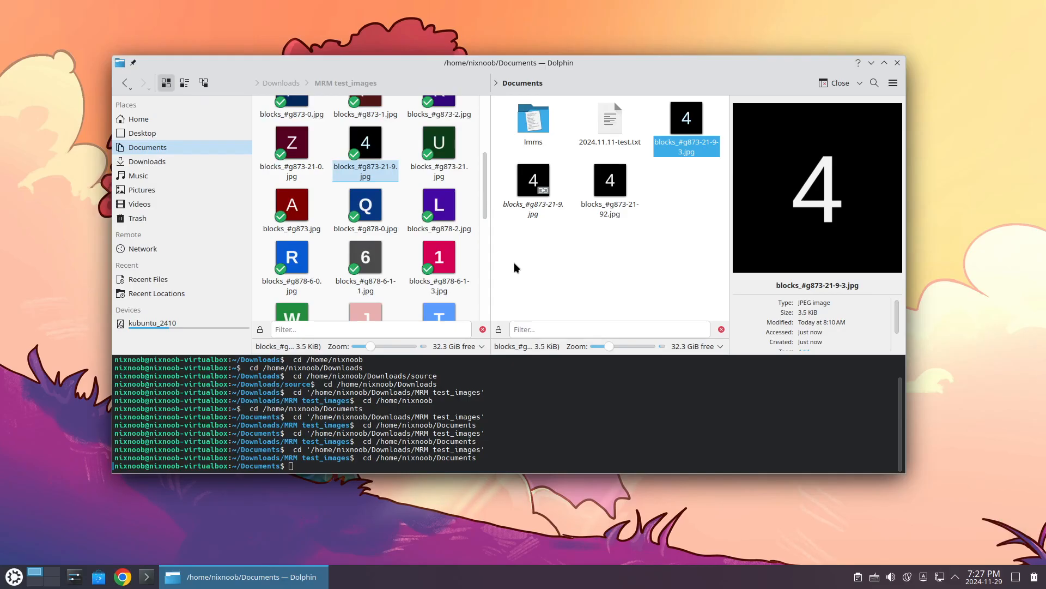
click(662, 263)
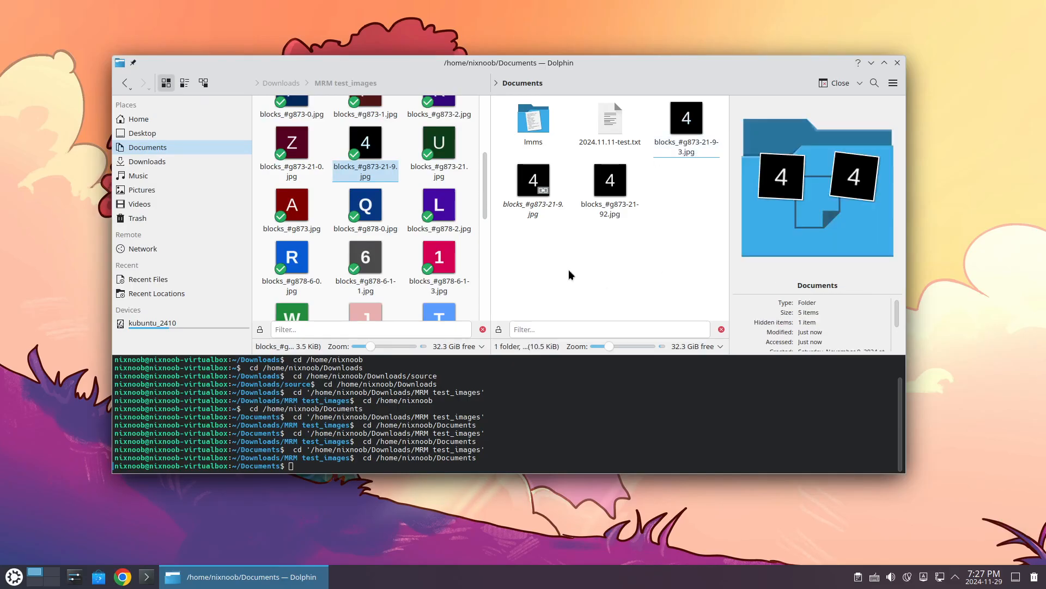
Open blocks_#g873-21-92.jpg in Gwenview to view the image, and close the viewer
click(606, 206)
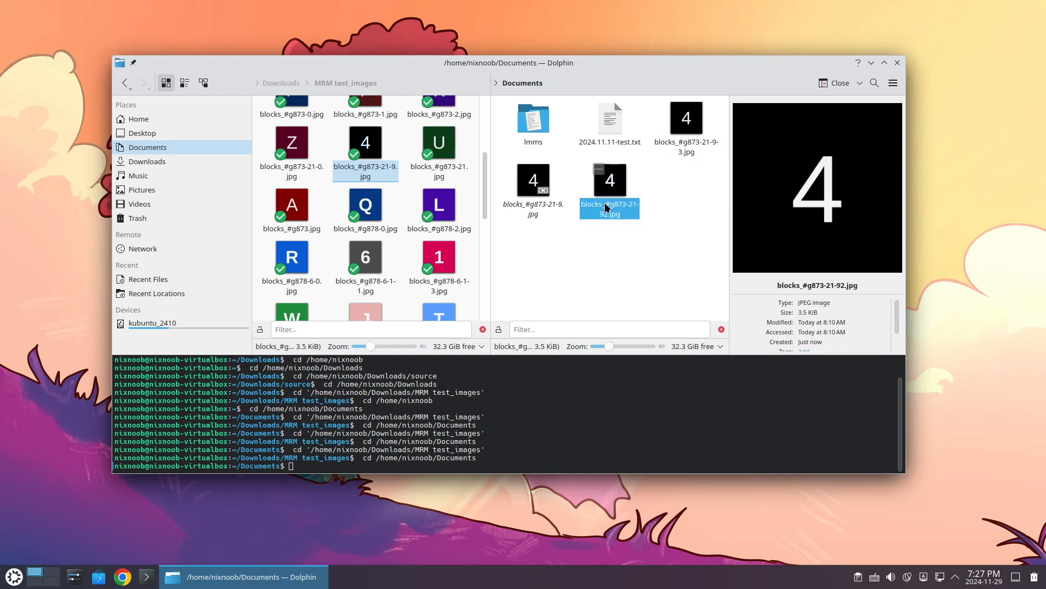
double_click(606, 207)
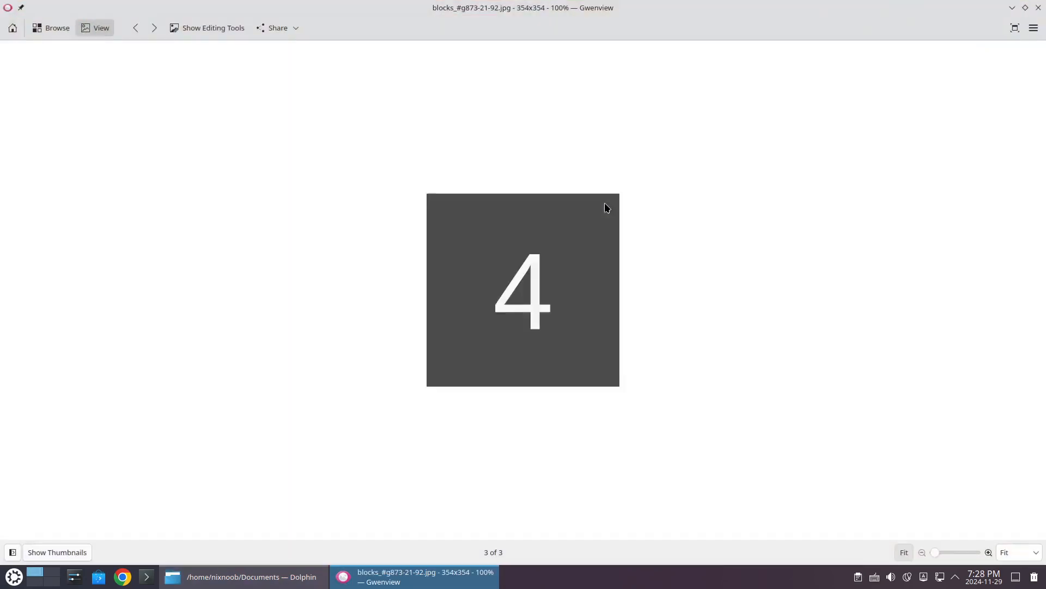
click(1038, 7)
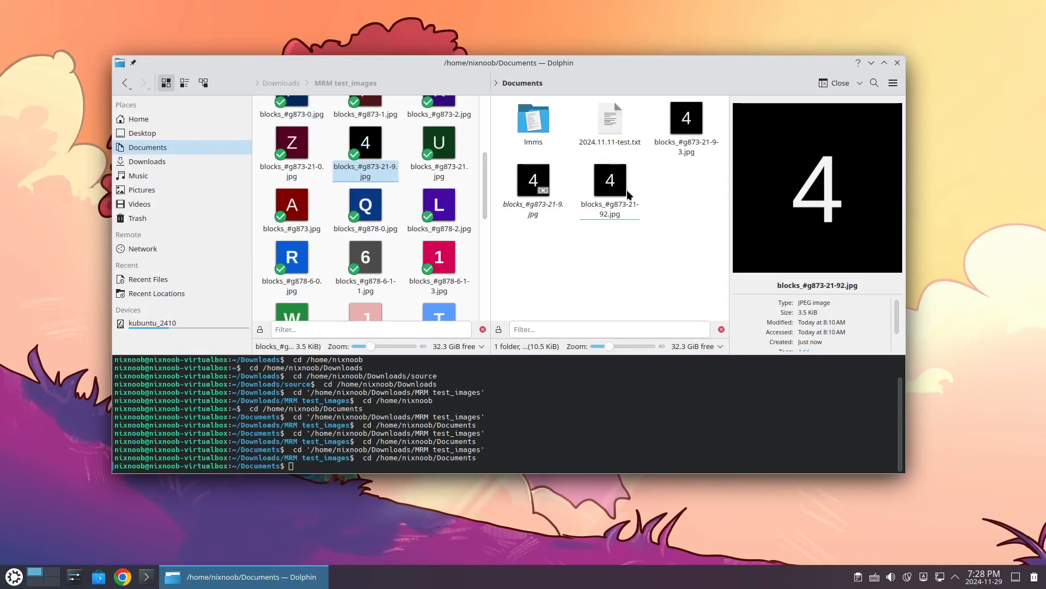
Rename blocks_#g873-21-92.jpg in Documents to TEST.jpg
right_click(616, 210)
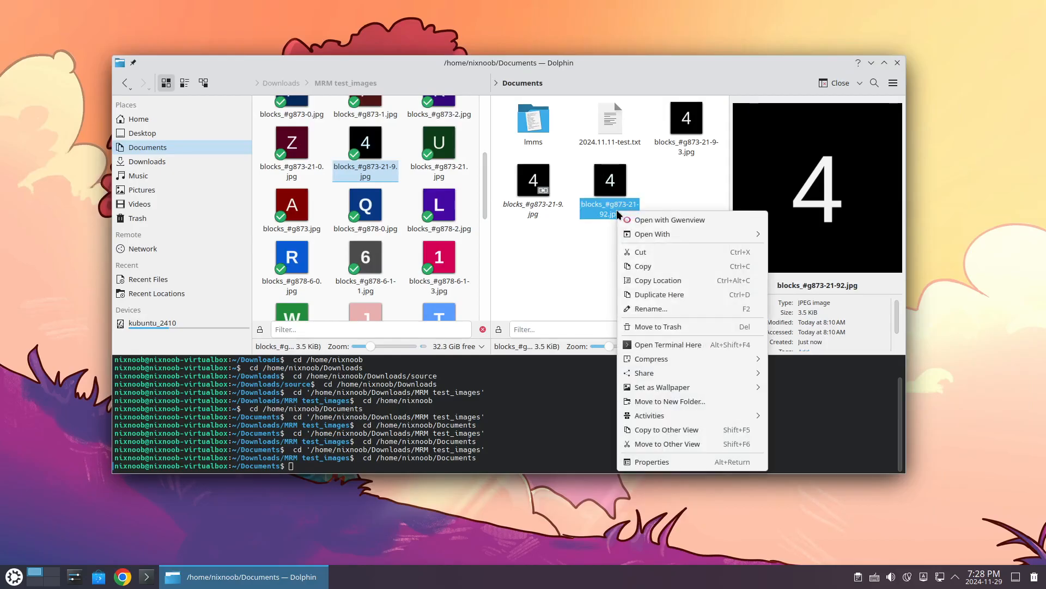
click(654, 308)
text(TEST)
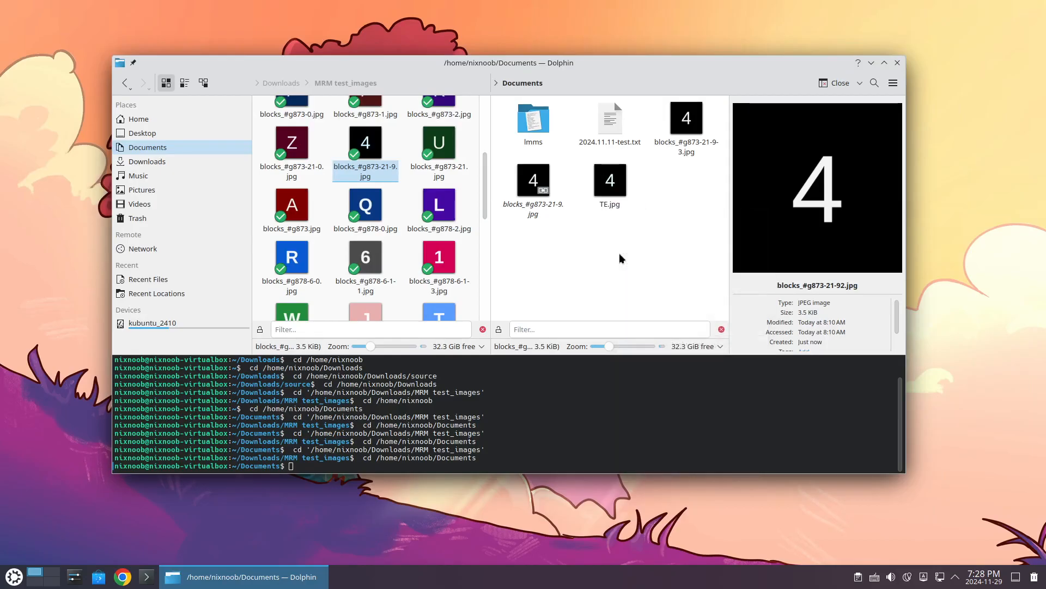
key(Return)
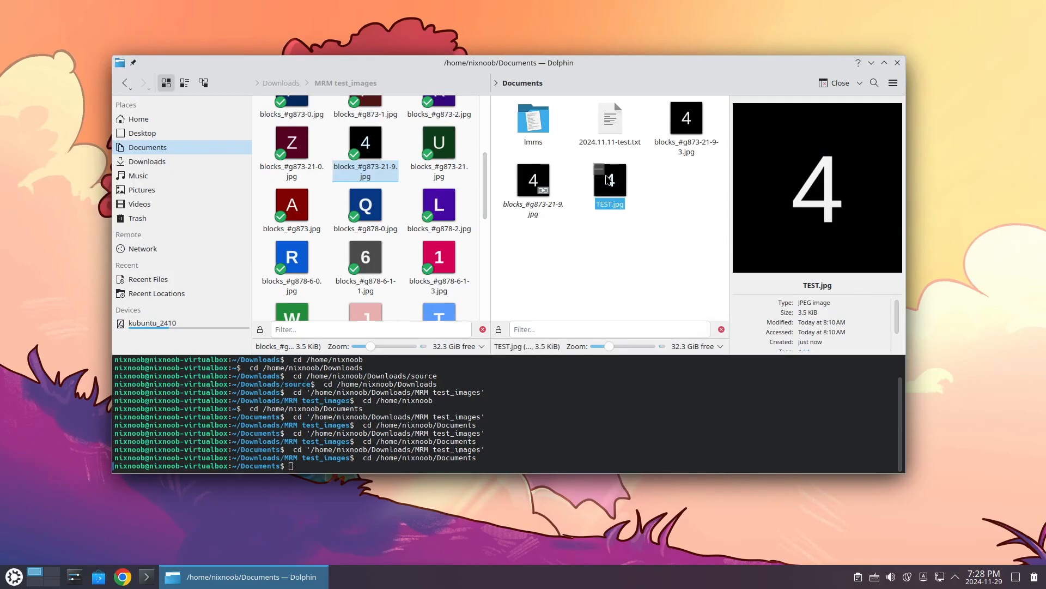
Copy TEST.jpg from Documents and paste it into the lmms subfolder
right_click(607, 177)
click(635, 231)
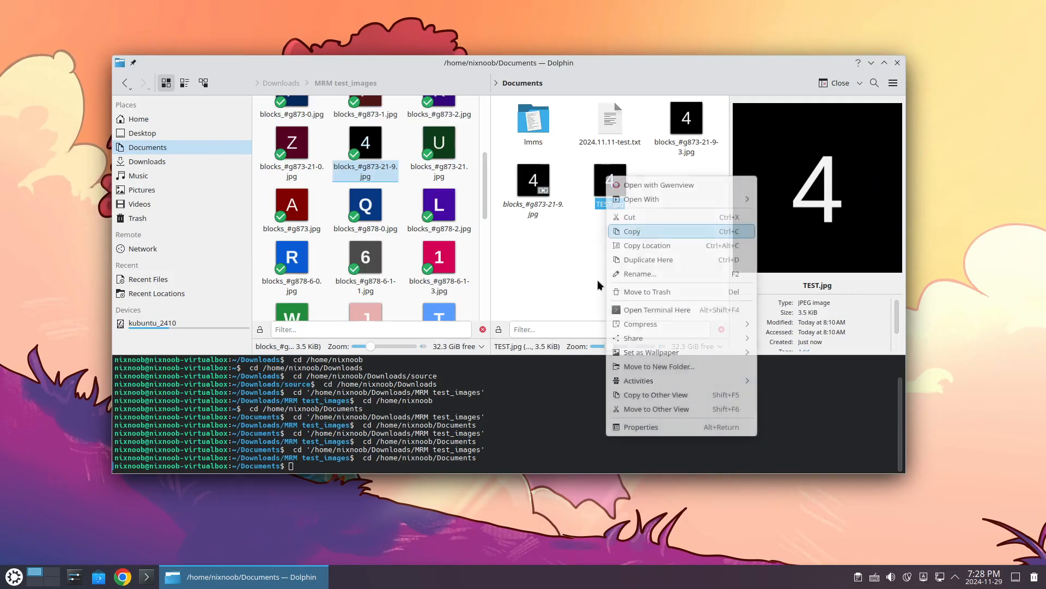
double_click(538, 125)
right_click(576, 247)
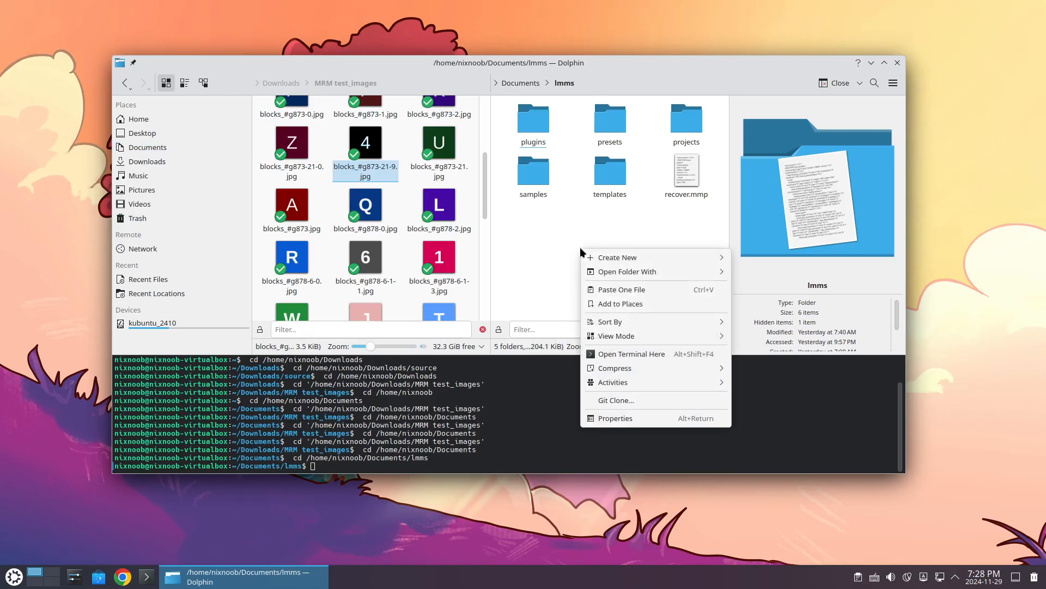
click(616, 290)
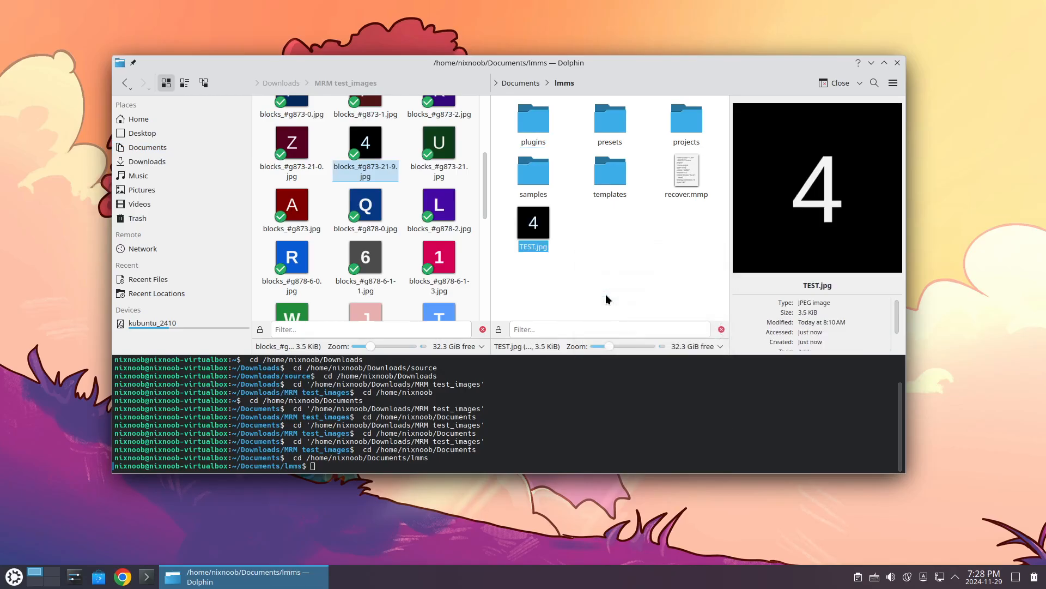
Move the TEST.jpg copy in the lmms folder to the trash and close that pane of the split view
right_click(543, 231)
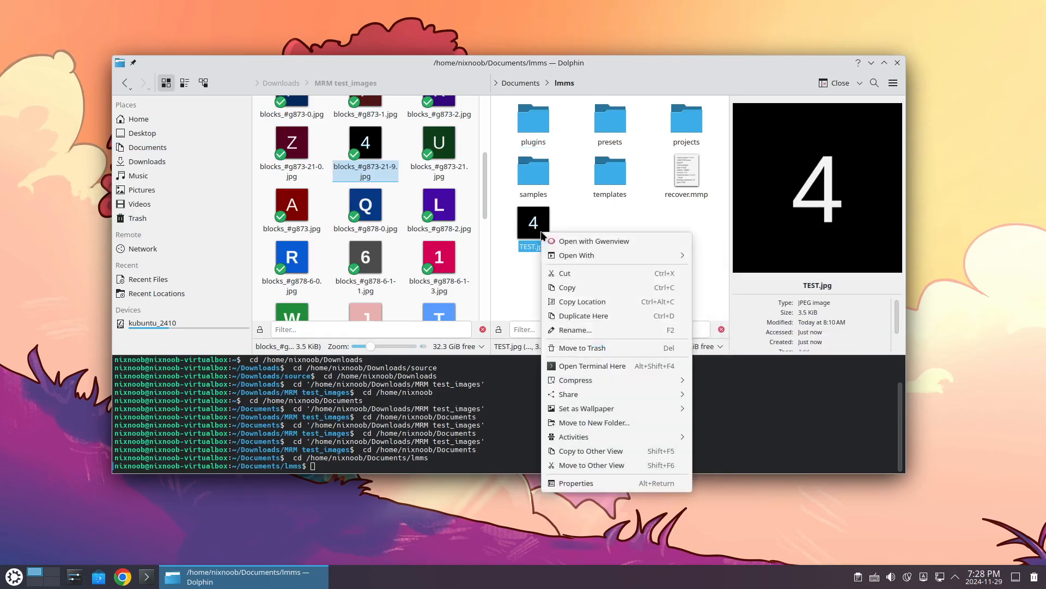
click(579, 349)
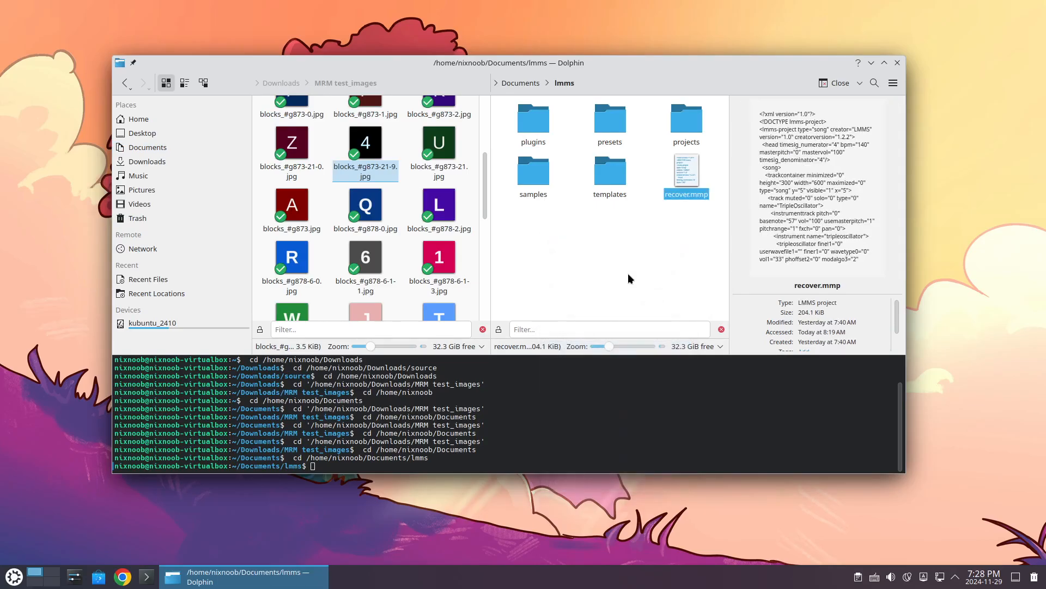
click(599, 226)
click(831, 81)
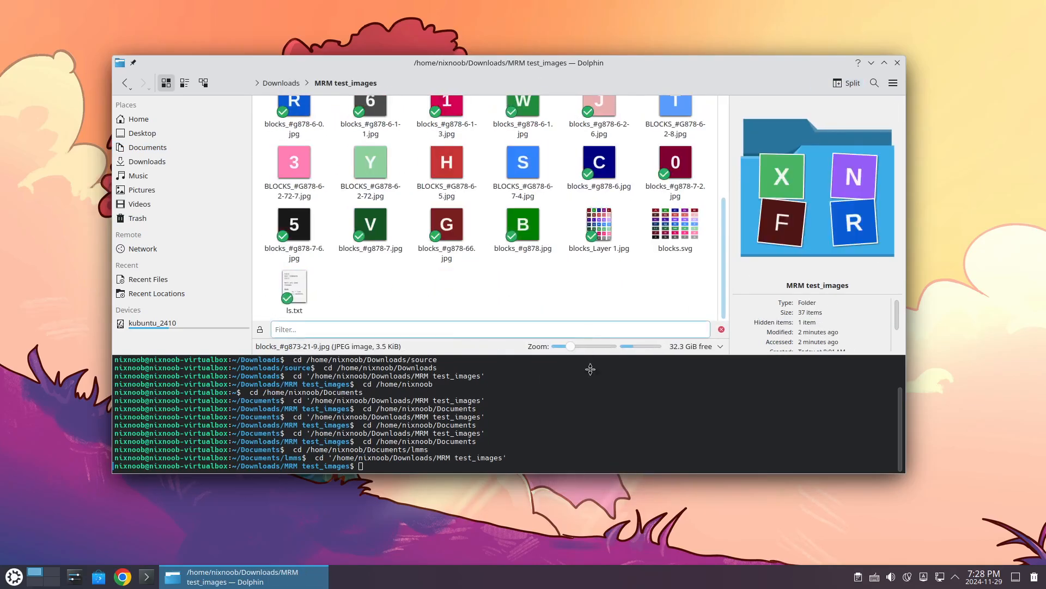
Open Dolphin's interface settings and review the confirmation, panel, and status and location bar options
click(893, 82)
mouse_move(903, 283)
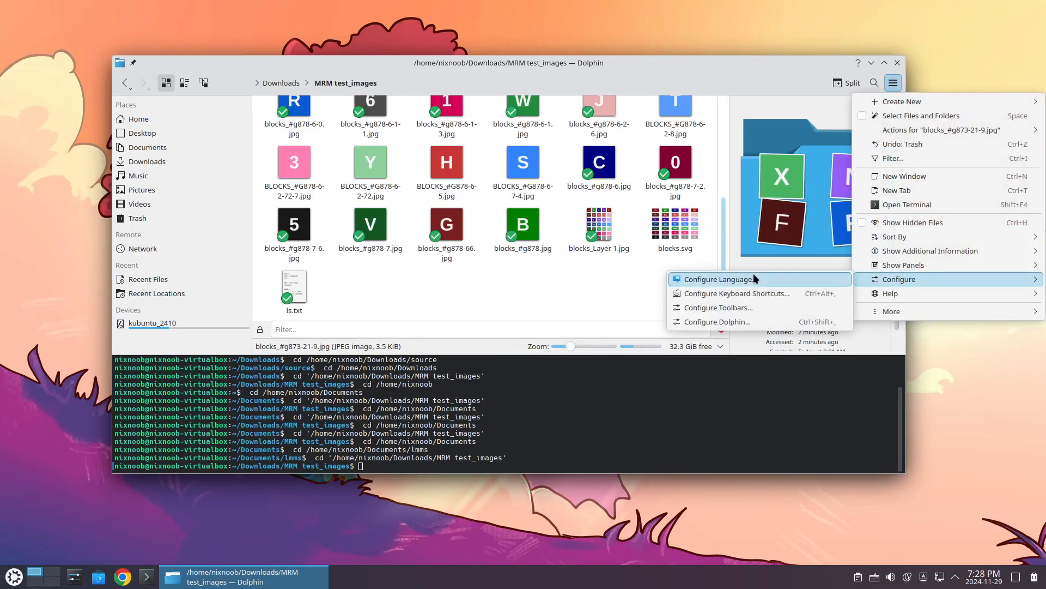
click(745, 321)
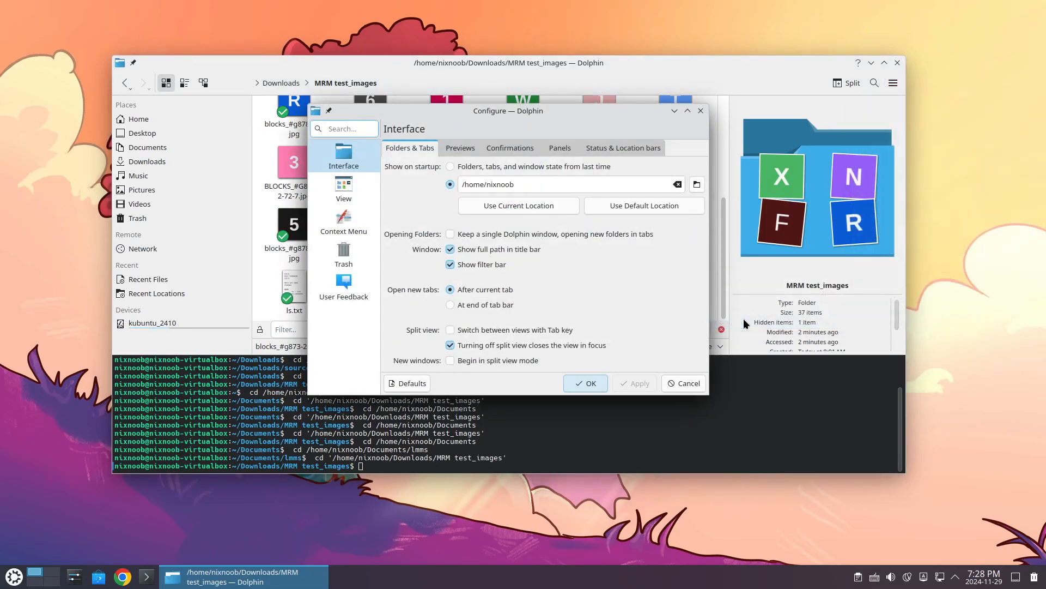
click(514, 149)
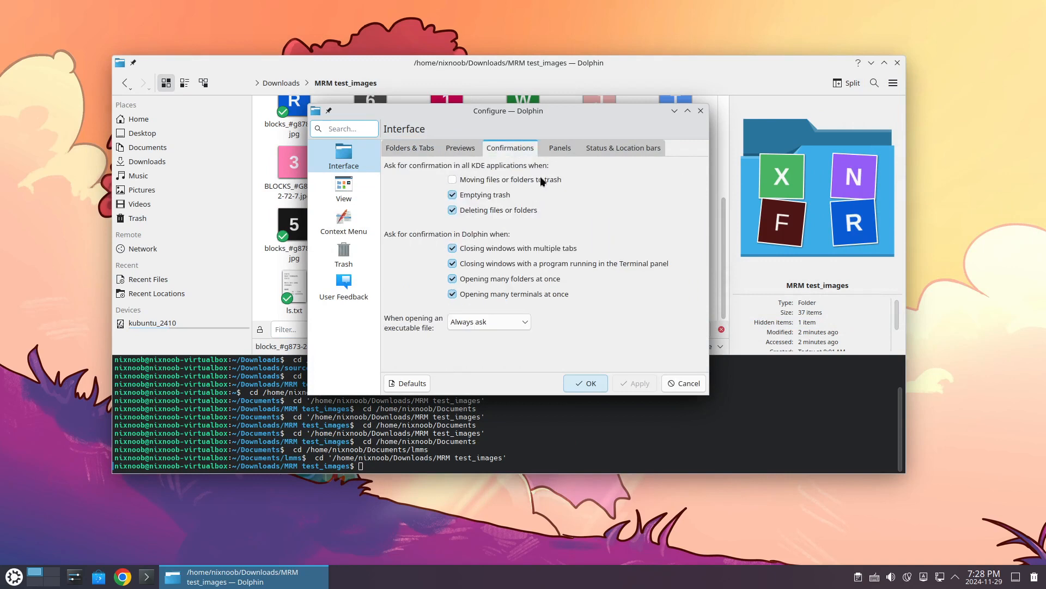
click(557, 149)
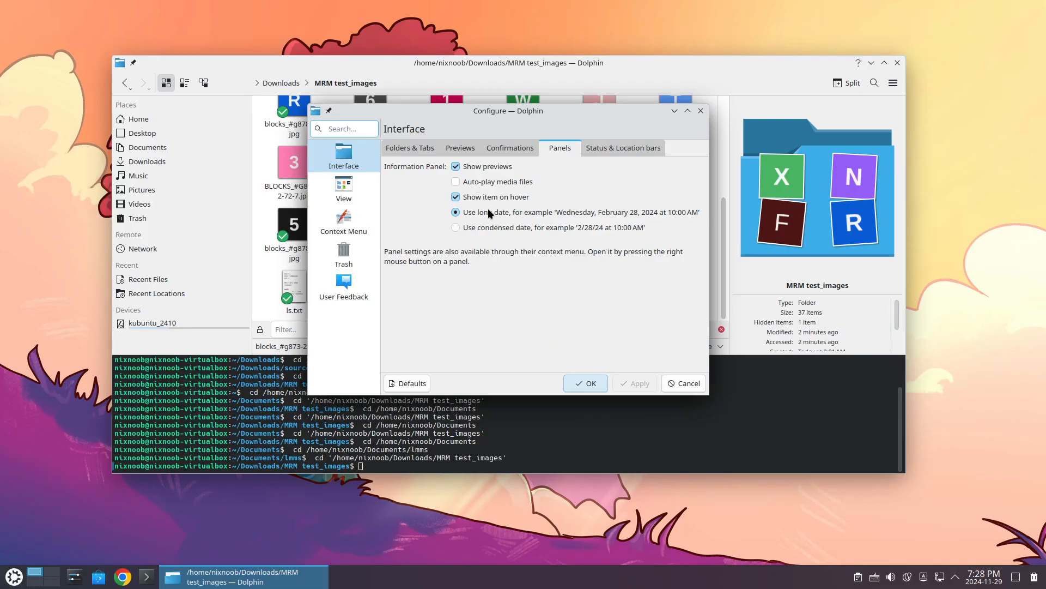
click(627, 148)
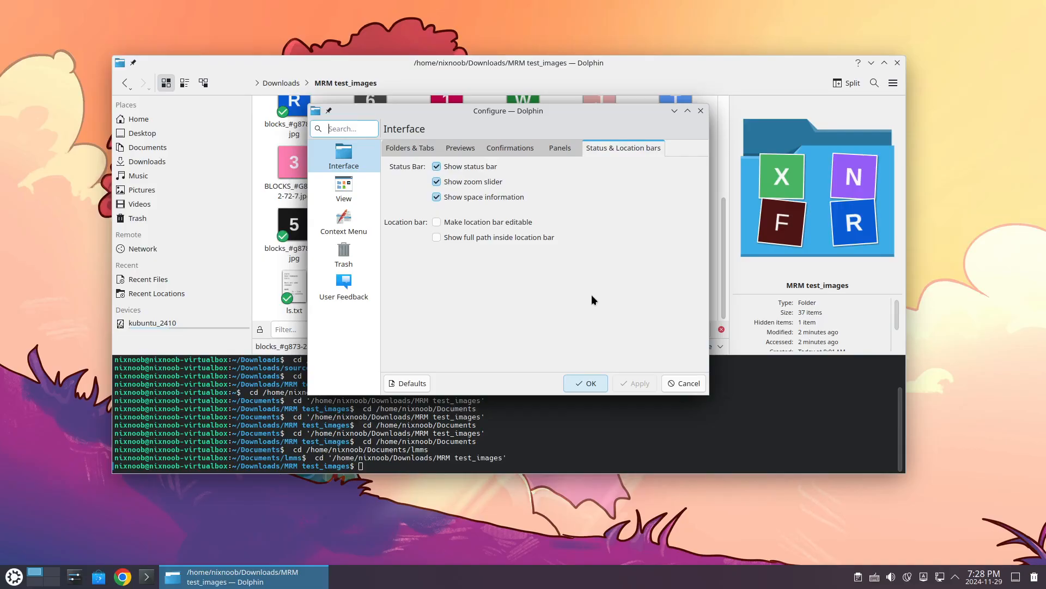
Try the options for an editable location bar and the full path inside it, and close the settings
click(437, 222)
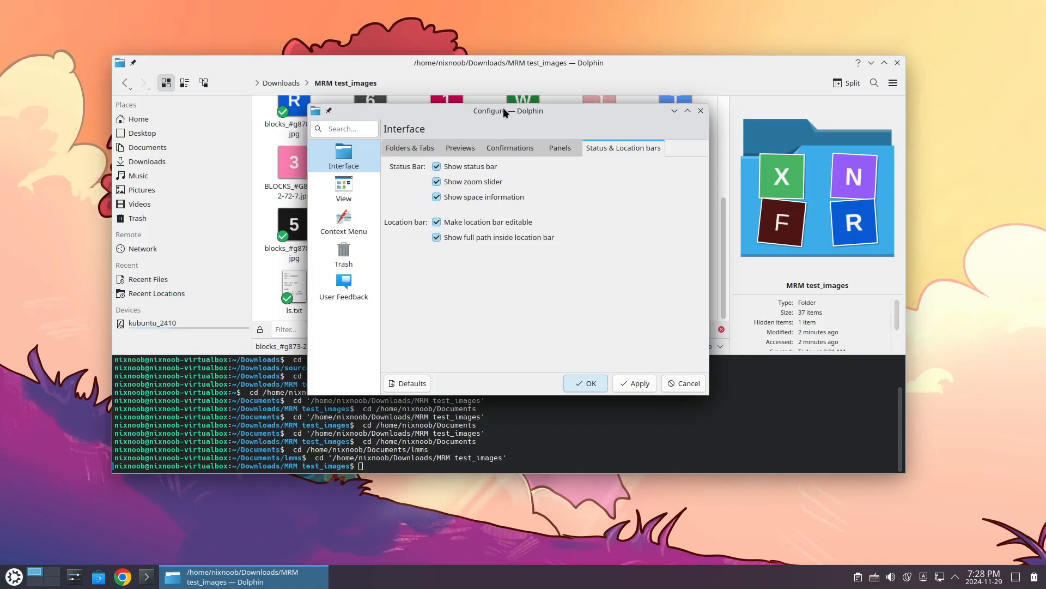
click(437, 237)
click(636, 387)
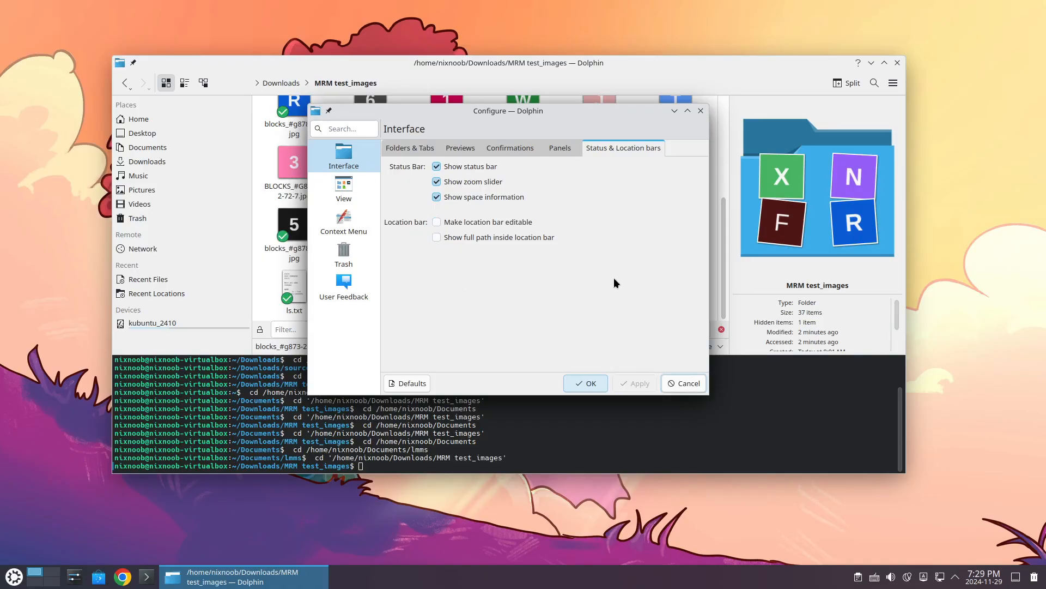
click(587, 381)
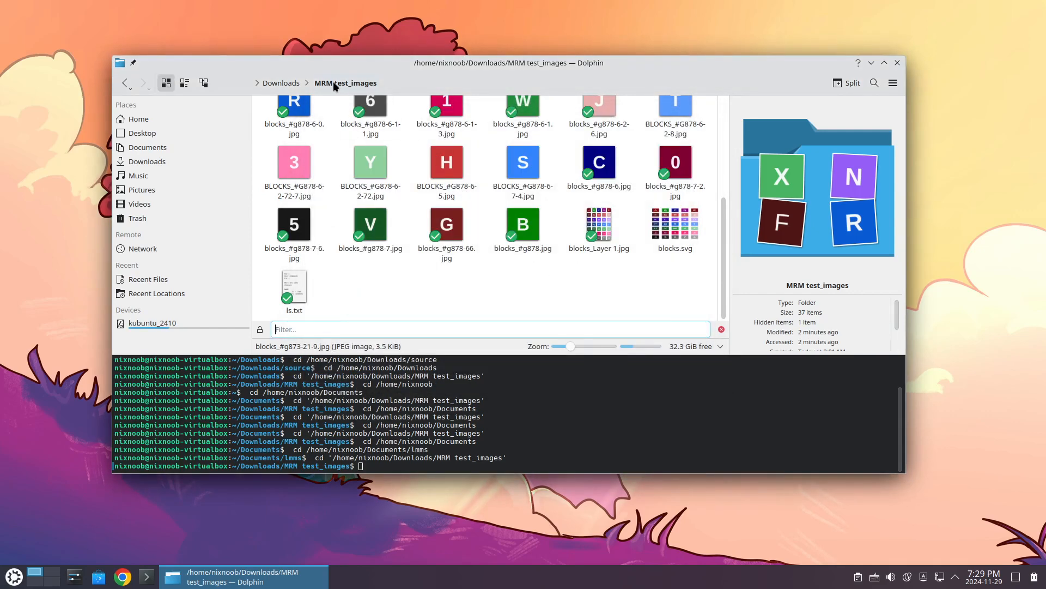
Switch the location bar of the MRM test_images view to the editable full path
click(411, 81)
click(380, 83)
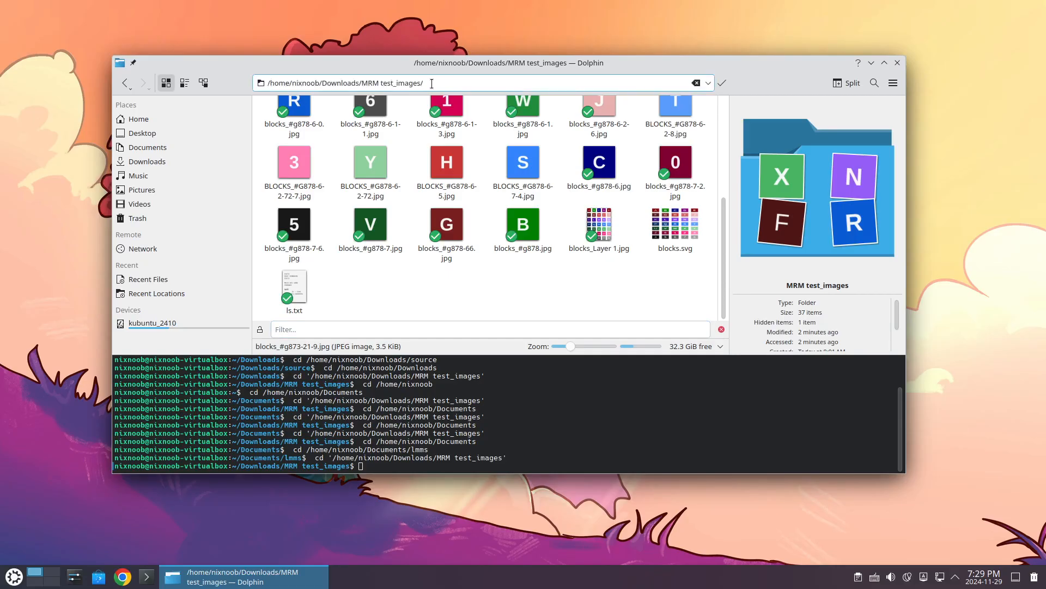
Return the location bar from the editable path to breadcrumbs and use them to browse from MRM test_images to Downloads and through the source folder
key(ctrl+a)
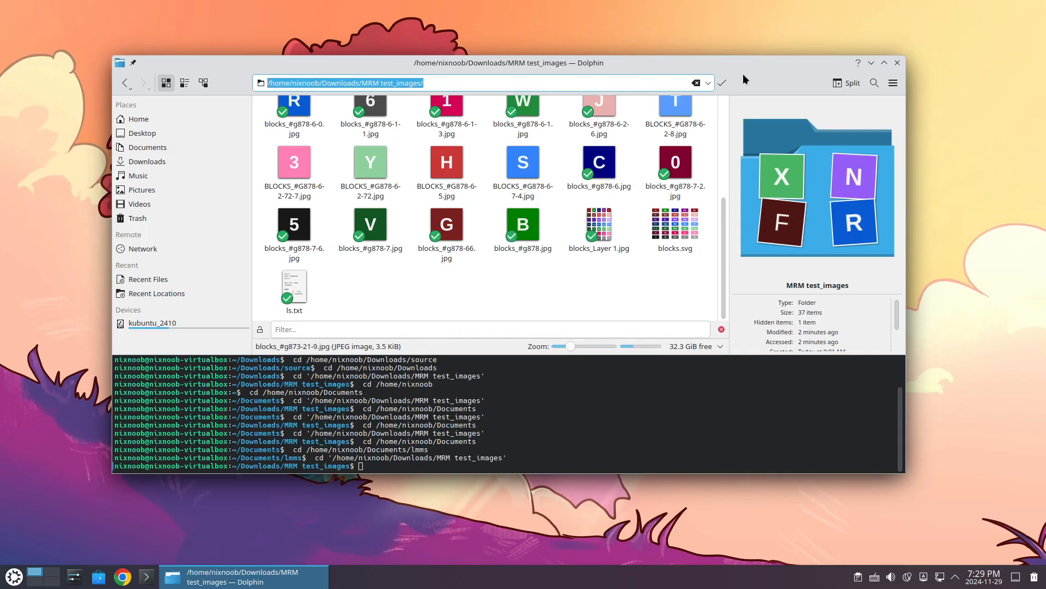
click(722, 86)
click(287, 81)
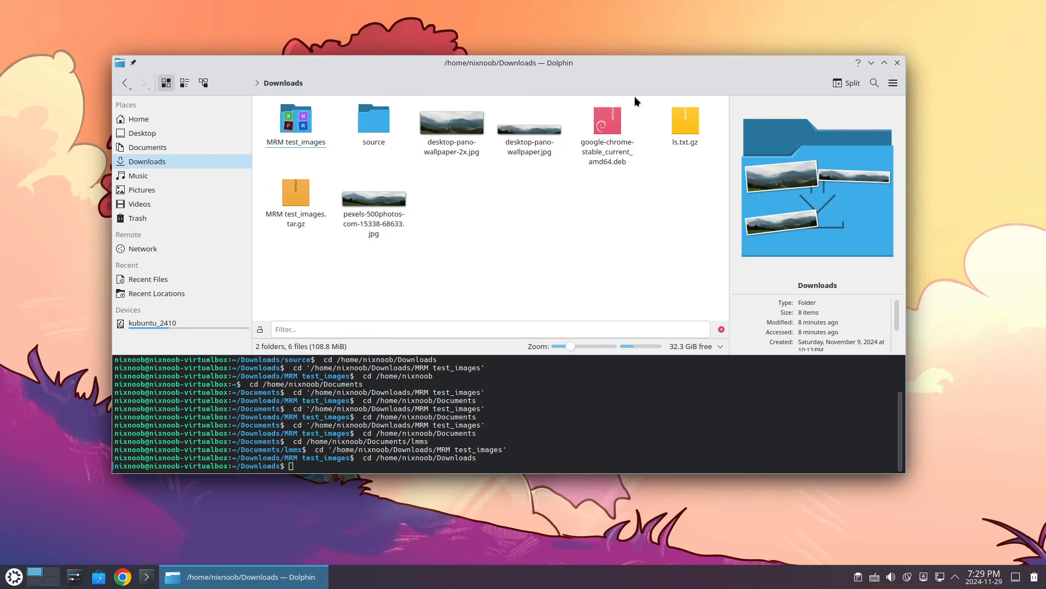
double_click(381, 126)
click(281, 83)
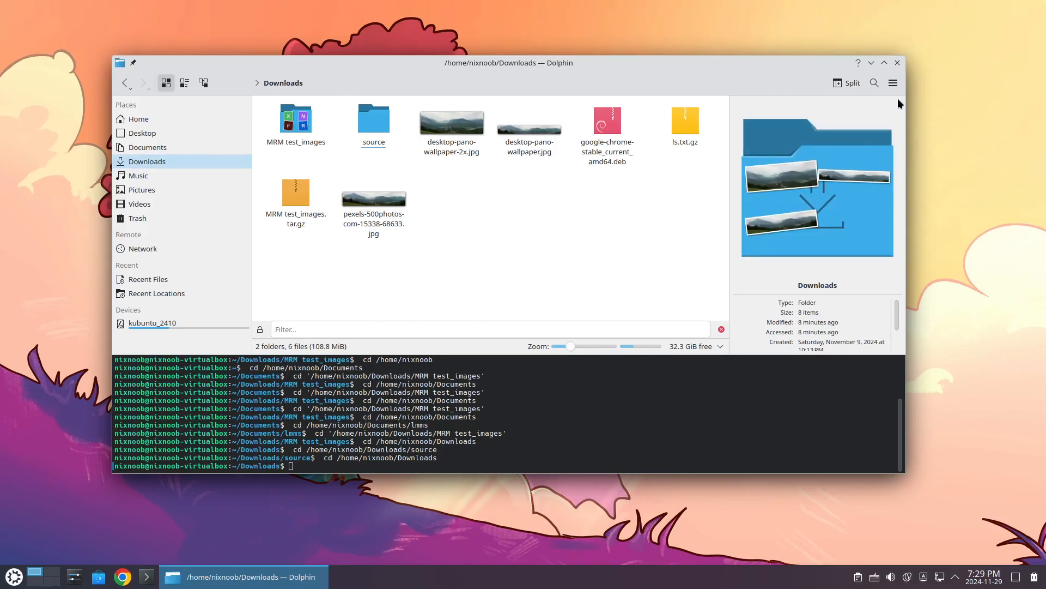
Enable the editable location bar and the full path inside it in the interface settings, and apply and close the settings
click(892, 85)
mouse_move(886, 278)
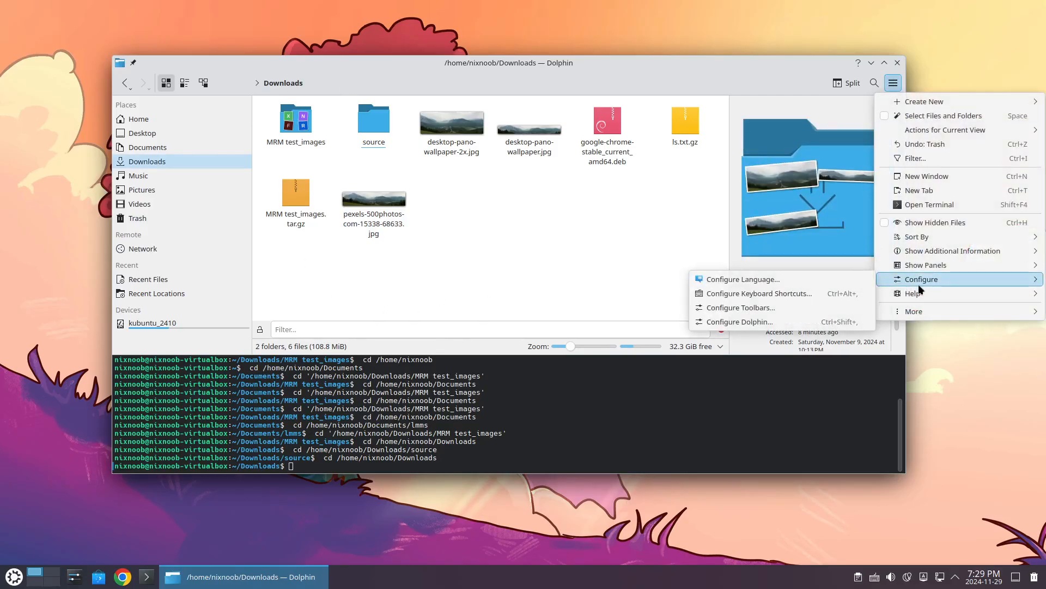
click(731, 322)
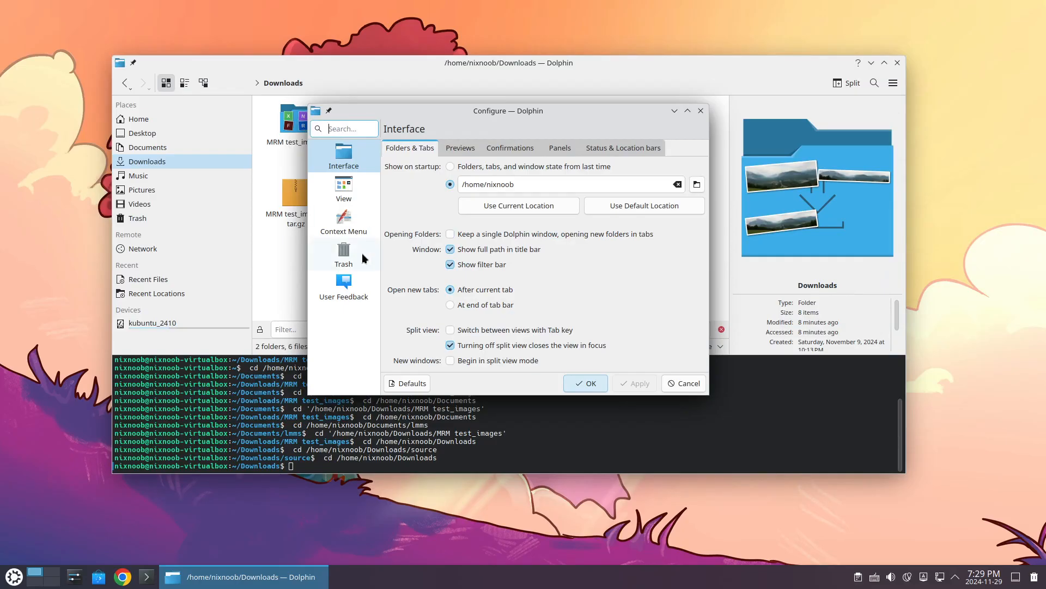
click(633, 148)
click(438, 221)
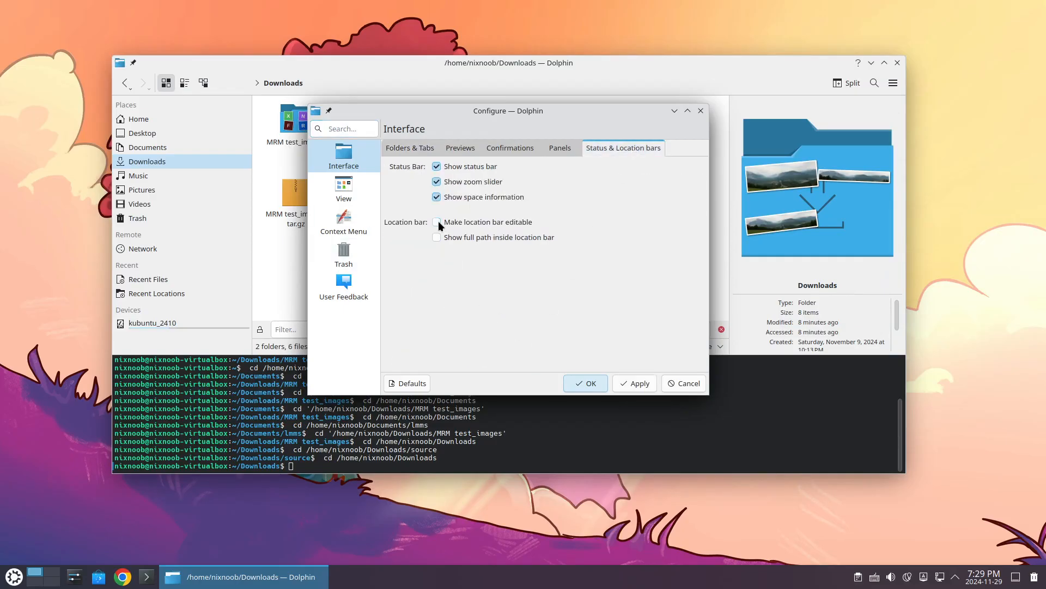
click(634, 381)
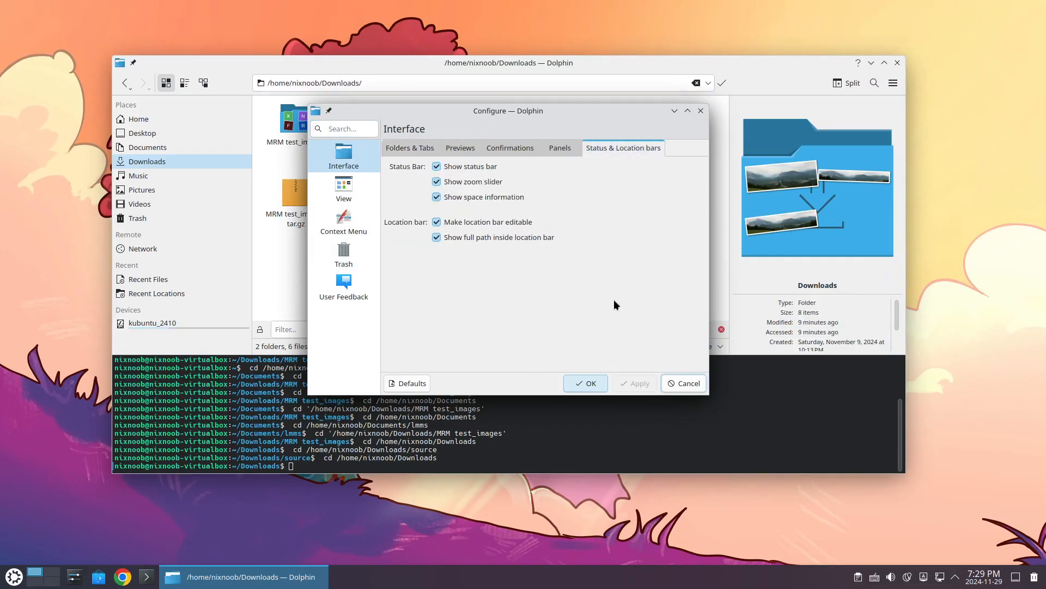
click(591, 383)
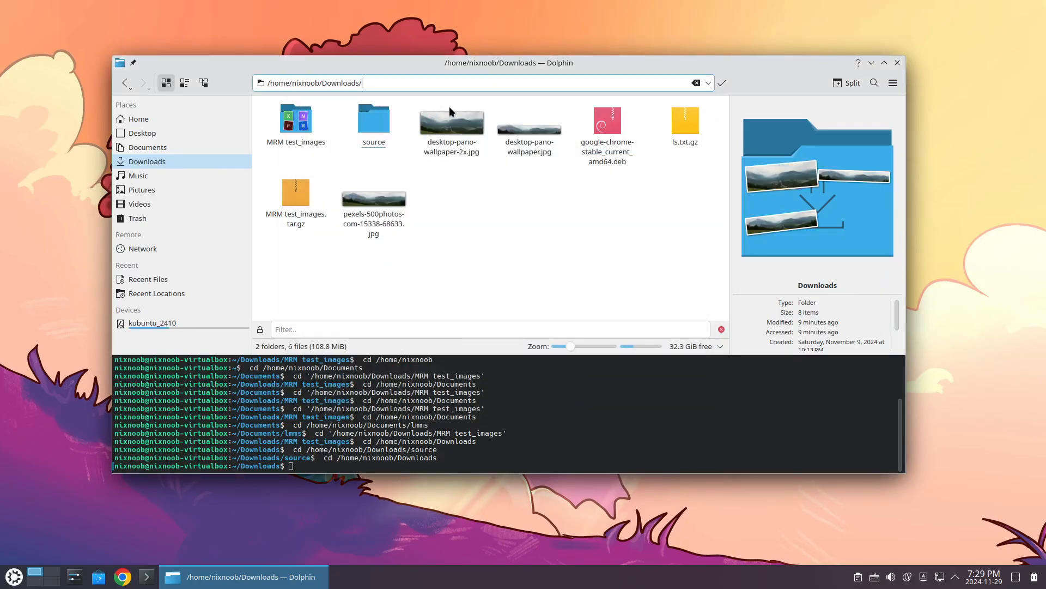
Open the source folder and remove Downloads/source/ from the location bar path to go to the home folder
double_click(374, 121)
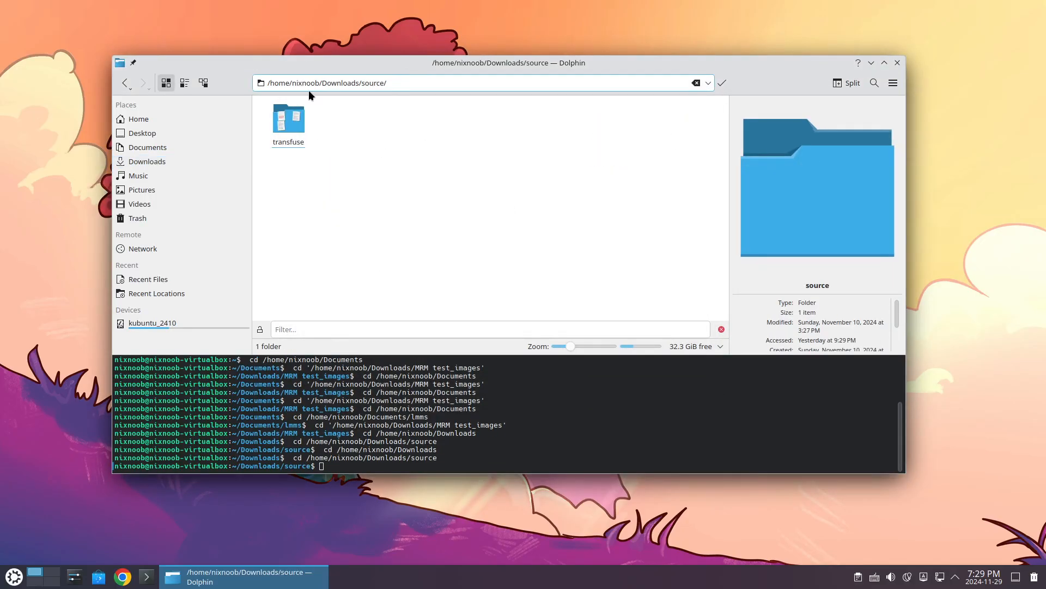
drag(323, 83, 482, 82)
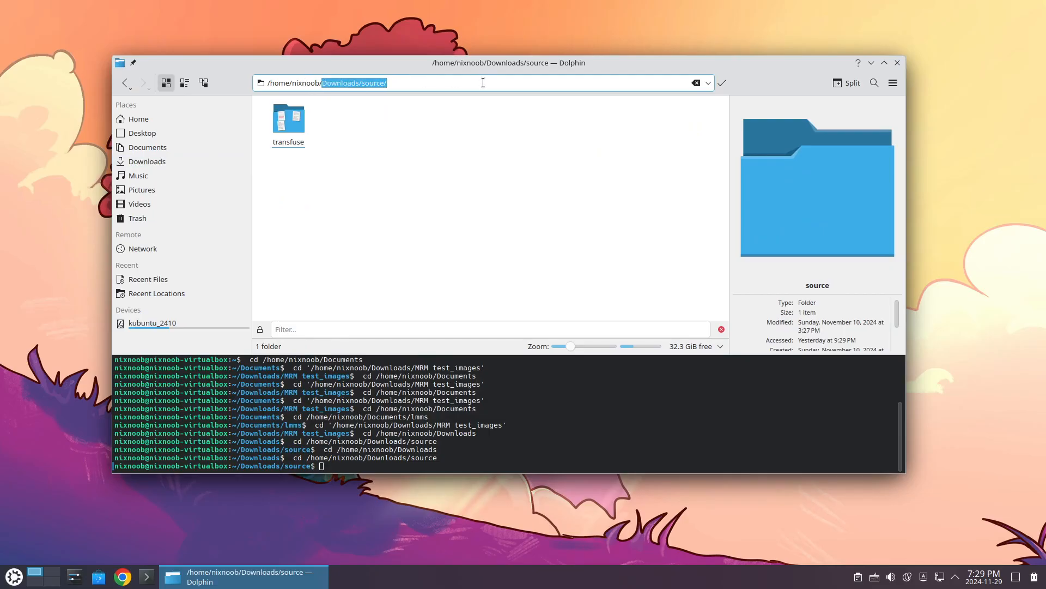
key(BackSpace)
key(Return)
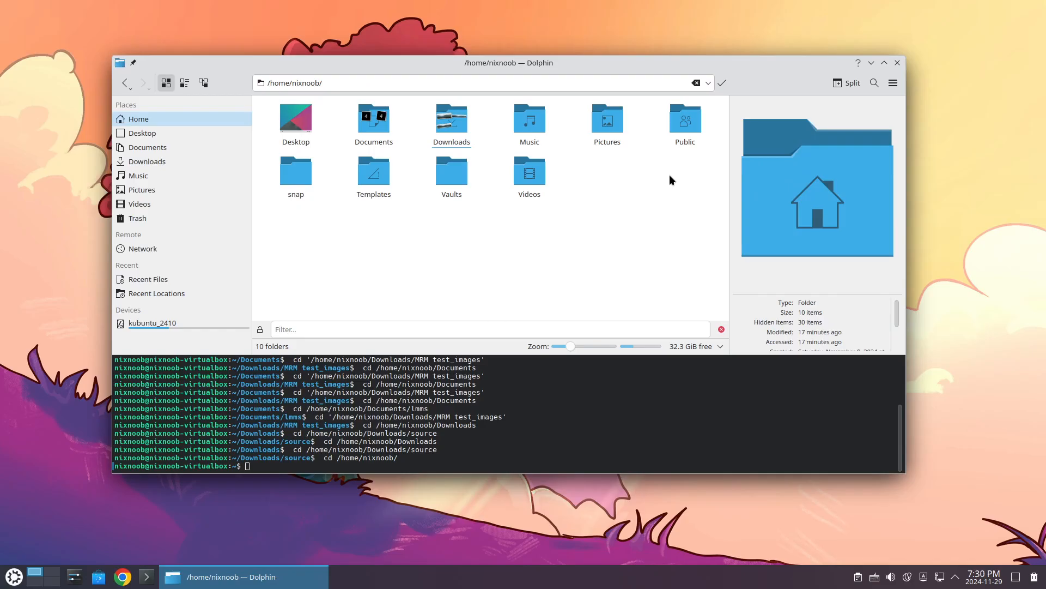
Open Dolphin's general view settings and enable opening folders during drag operations
click(894, 84)
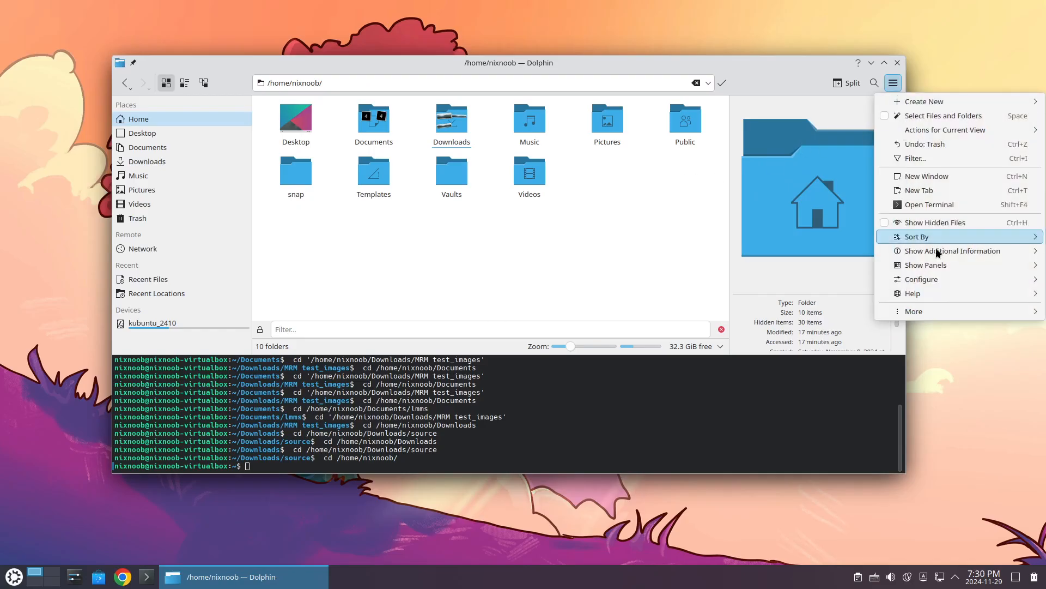
mouse_move(945, 275)
click(774, 322)
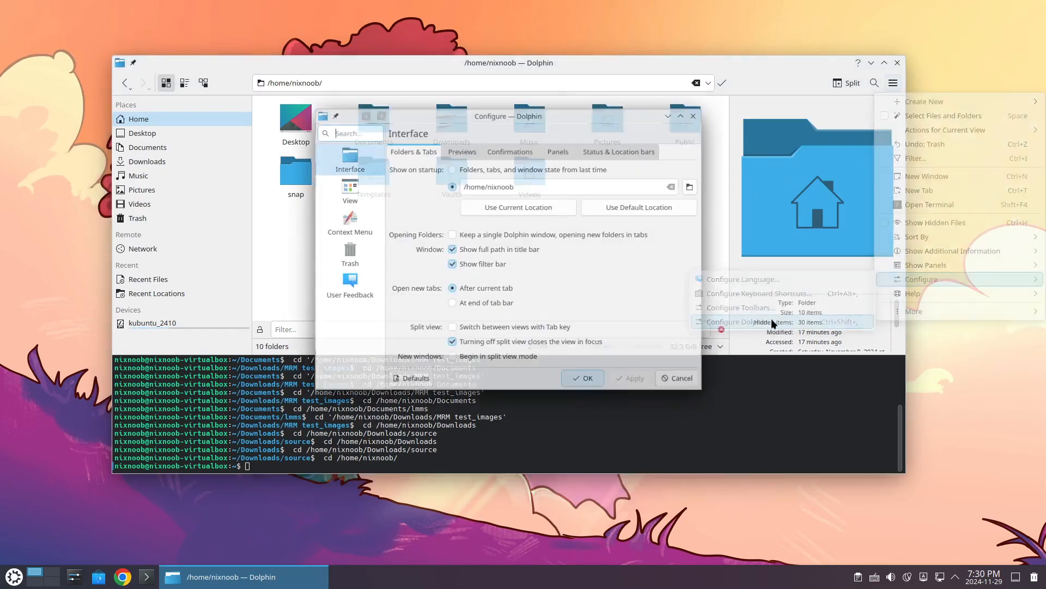
click(350, 189)
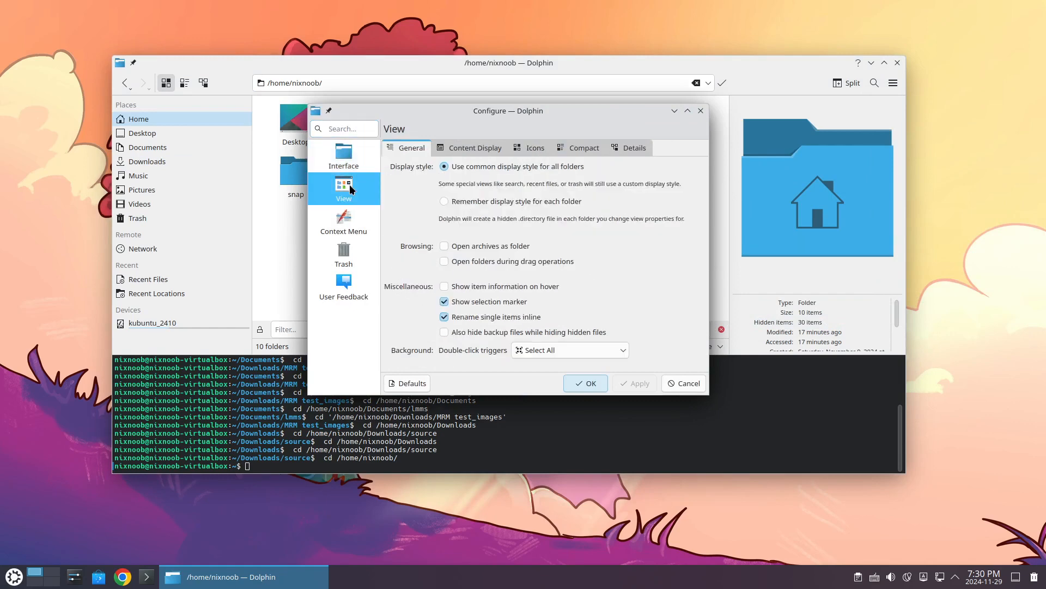
click(344, 156)
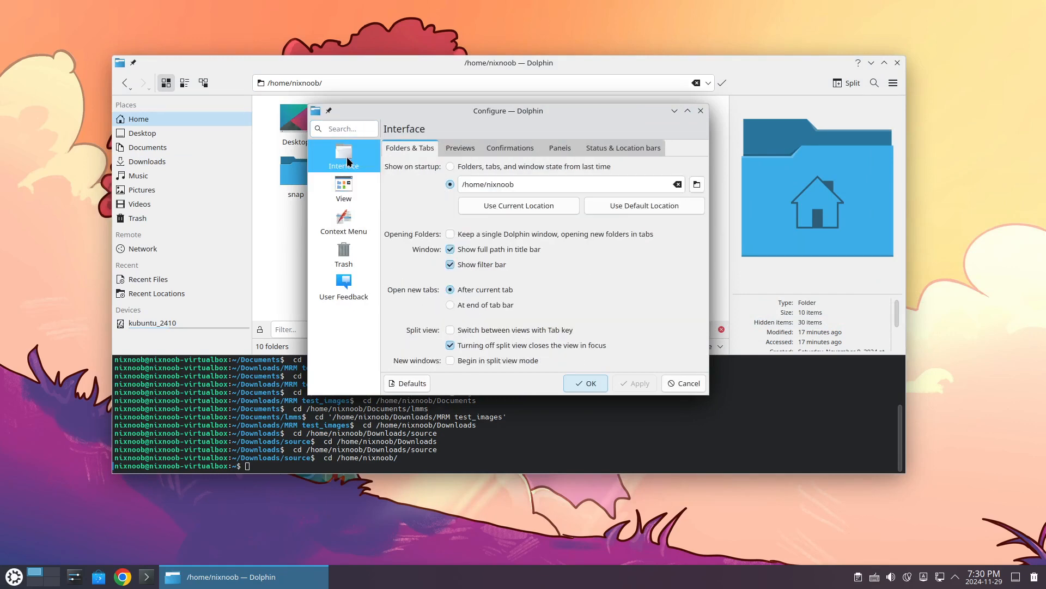
click(354, 184)
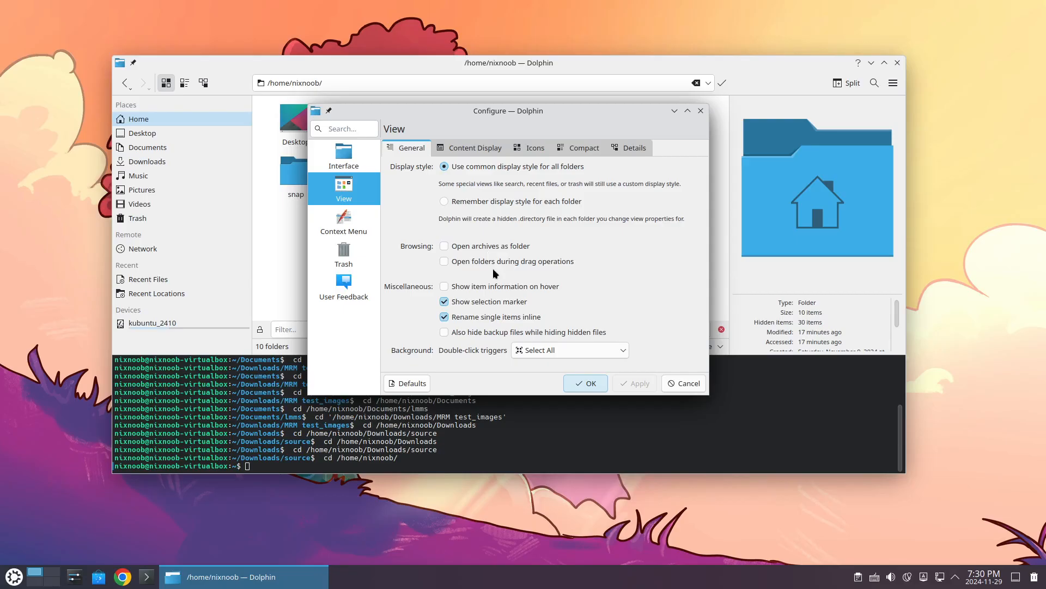
click(445, 261)
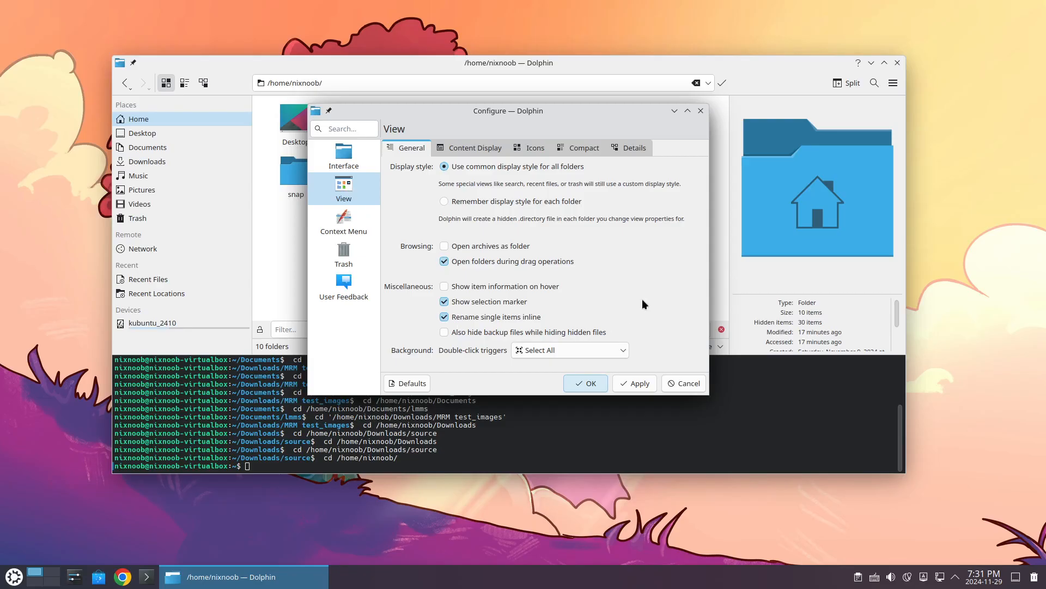
Review the content display, icons, compact and details view options, and apply and close the settings
click(475, 152)
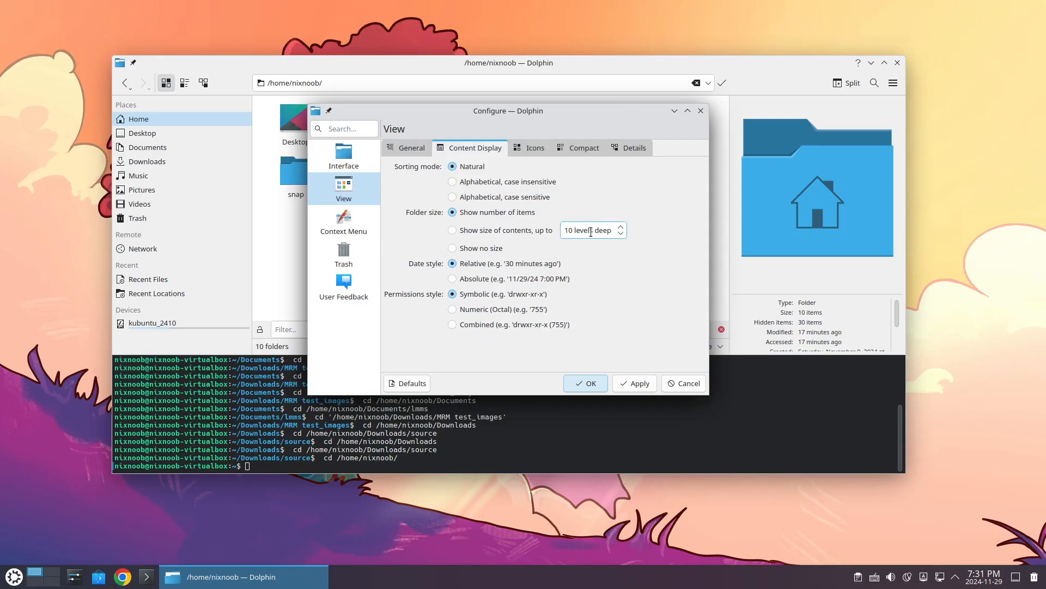
click(528, 147)
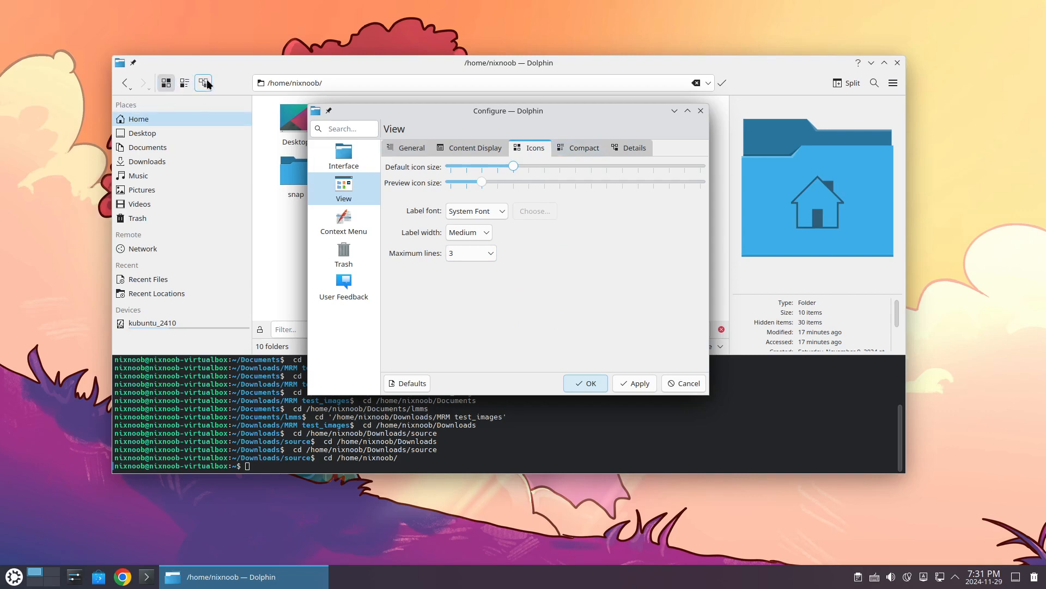
click(575, 146)
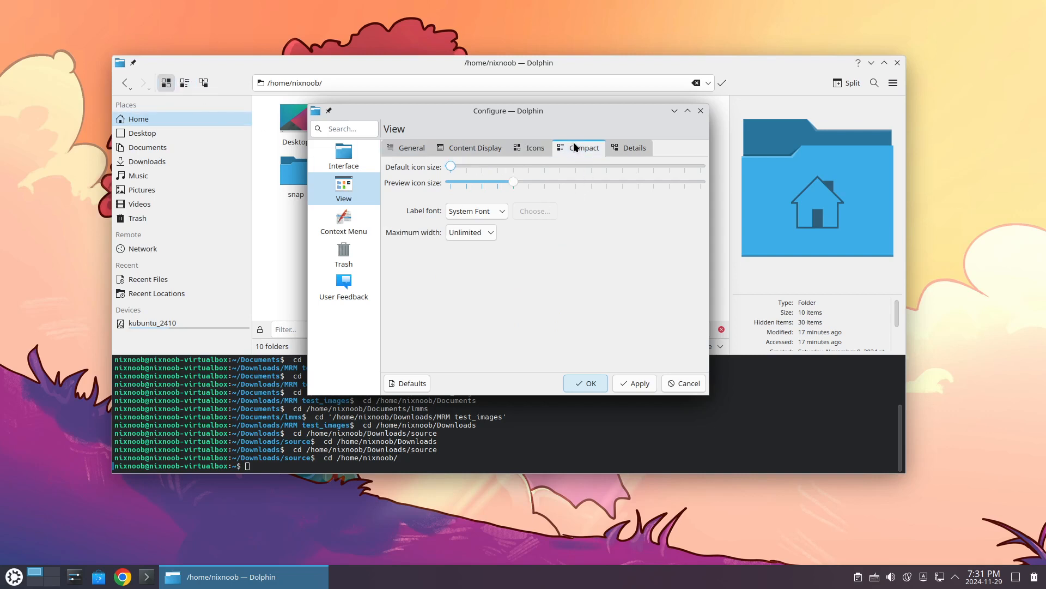
click(629, 149)
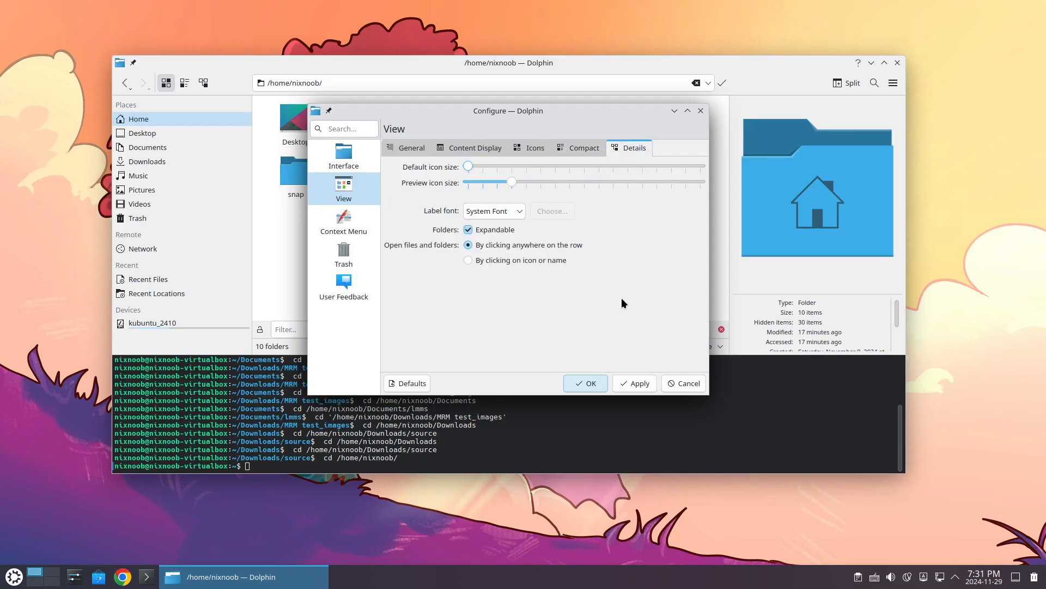
click(636, 386)
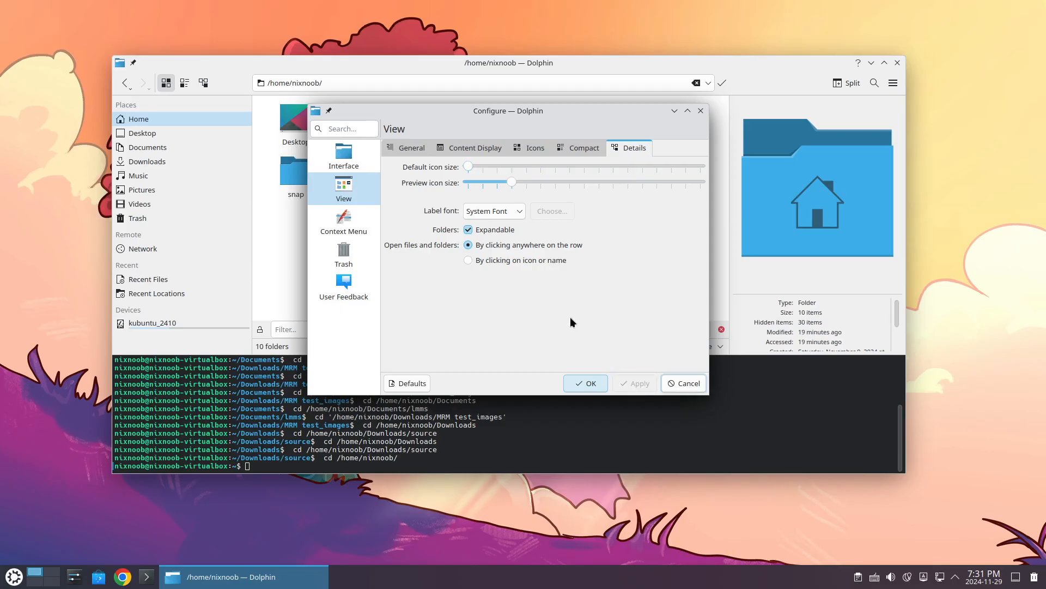
click(577, 385)
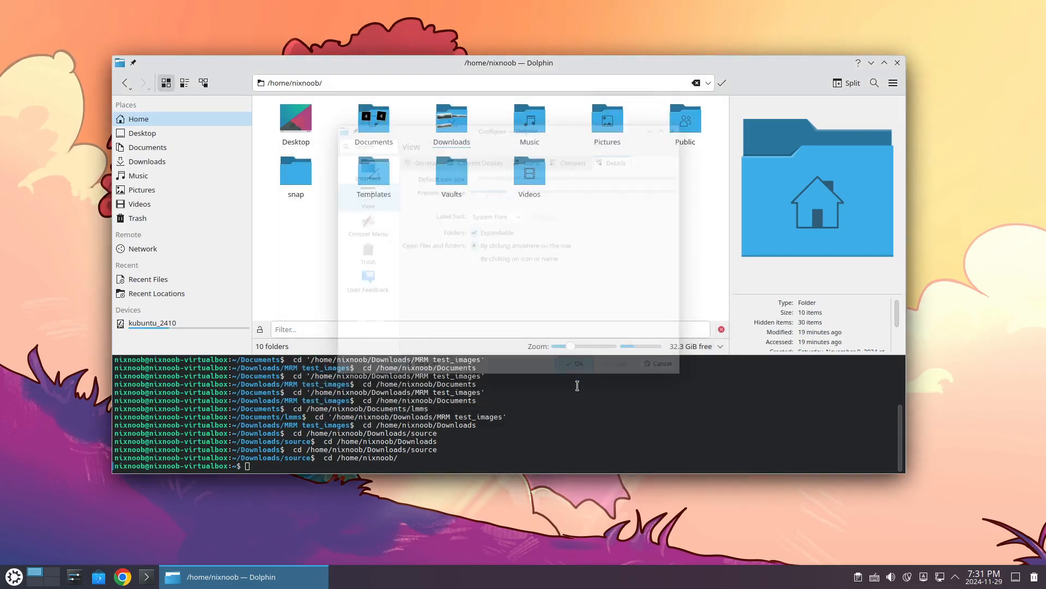
Open MRM test_images in Downloads and copy 2.jpg into its test subfolder by letting the folder open during the transfer
double_click(452, 122)
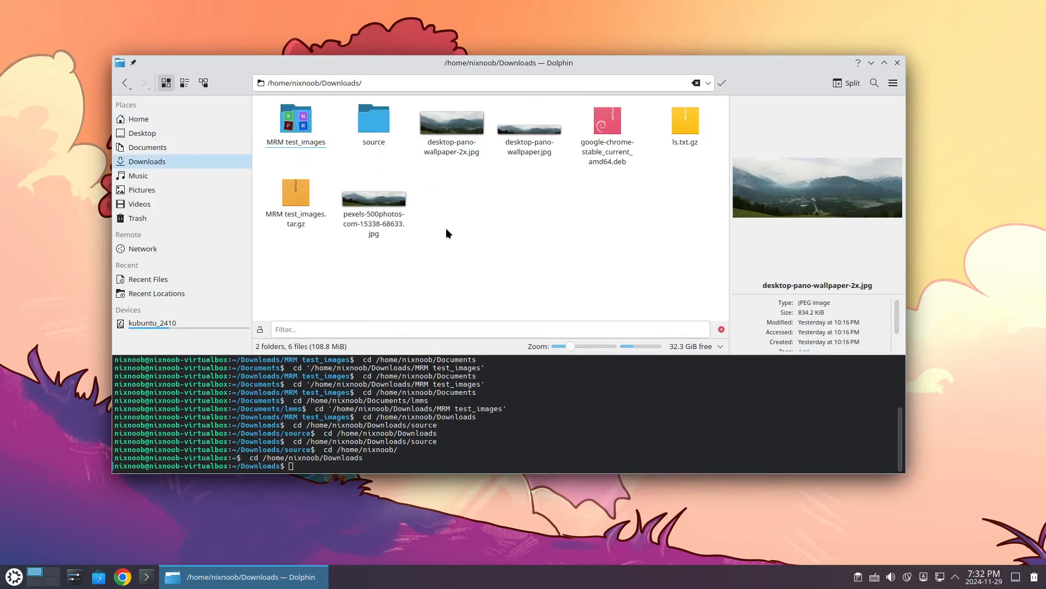
double_click(295, 129)
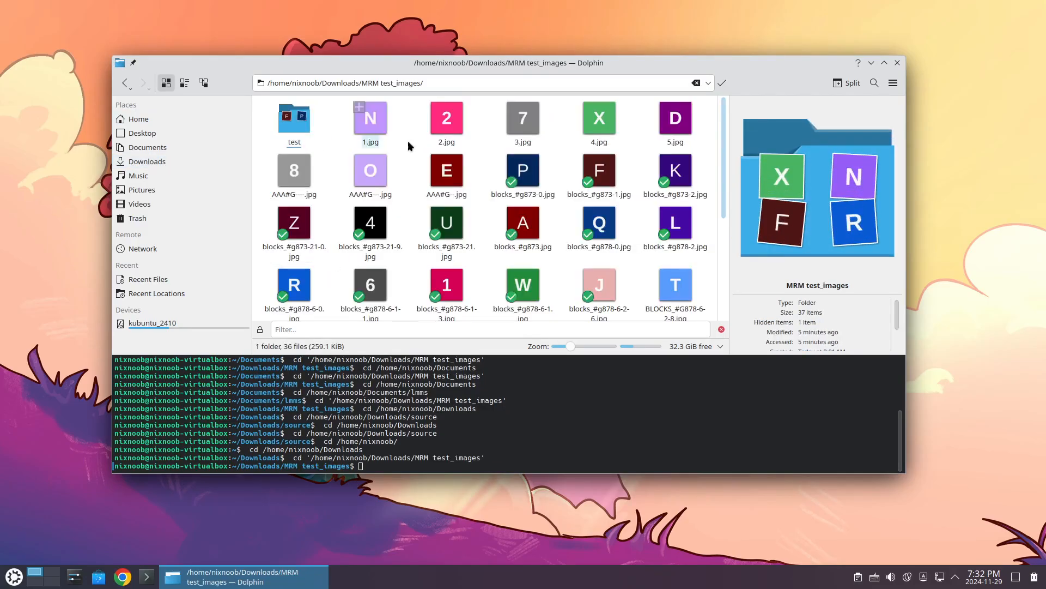
drag(447, 119, 465, 132)
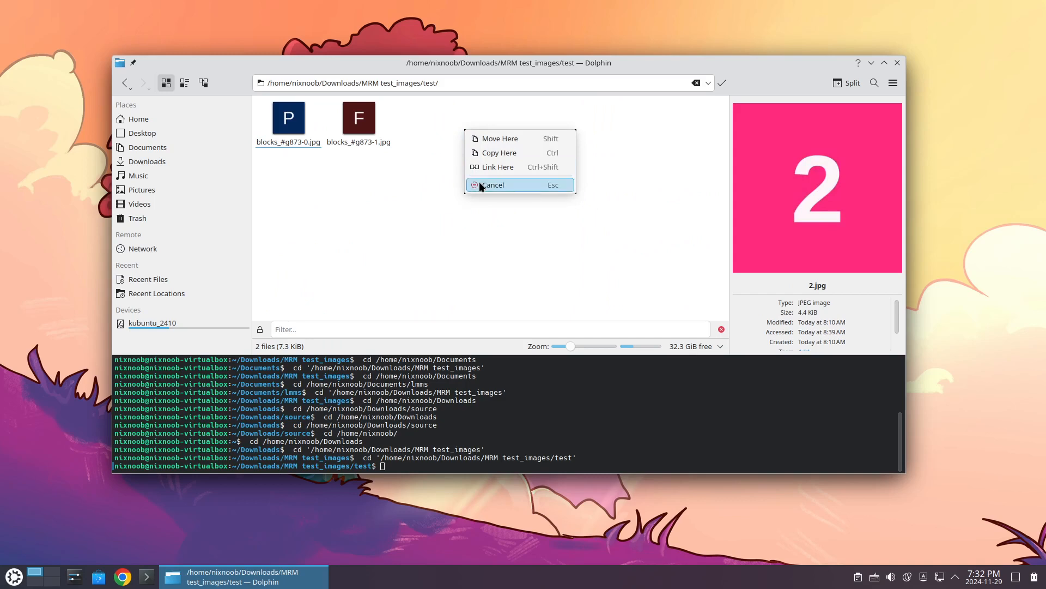
click(500, 154)
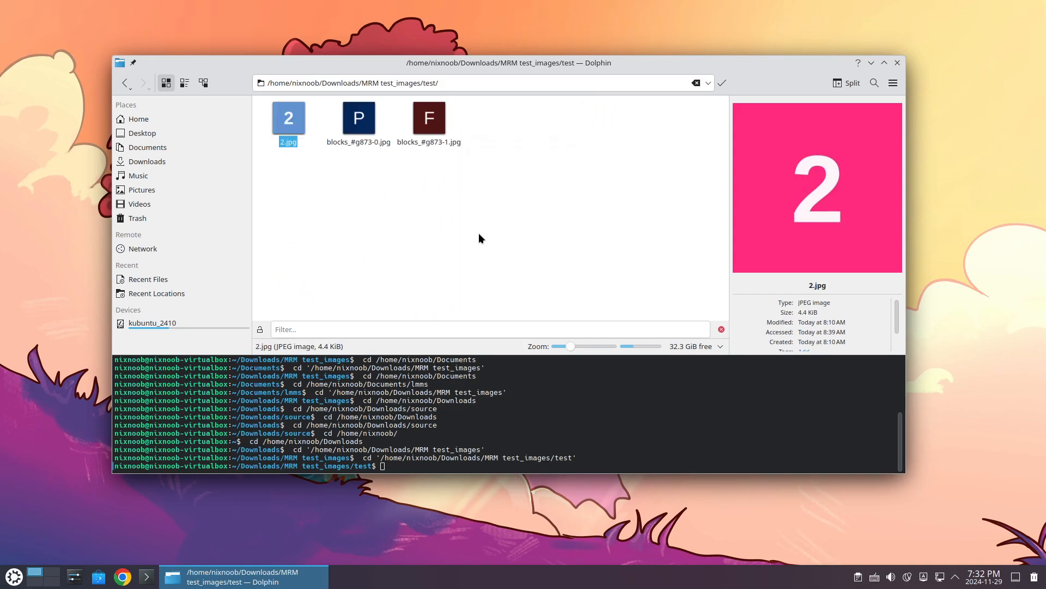
Copy the block of nine images from blocks_#g873-0.jpg to BLOCKS_#G878-6-2-8.jpg in MRM test_images into the test subfolder, skipping all files that already exist
click(120, 89)
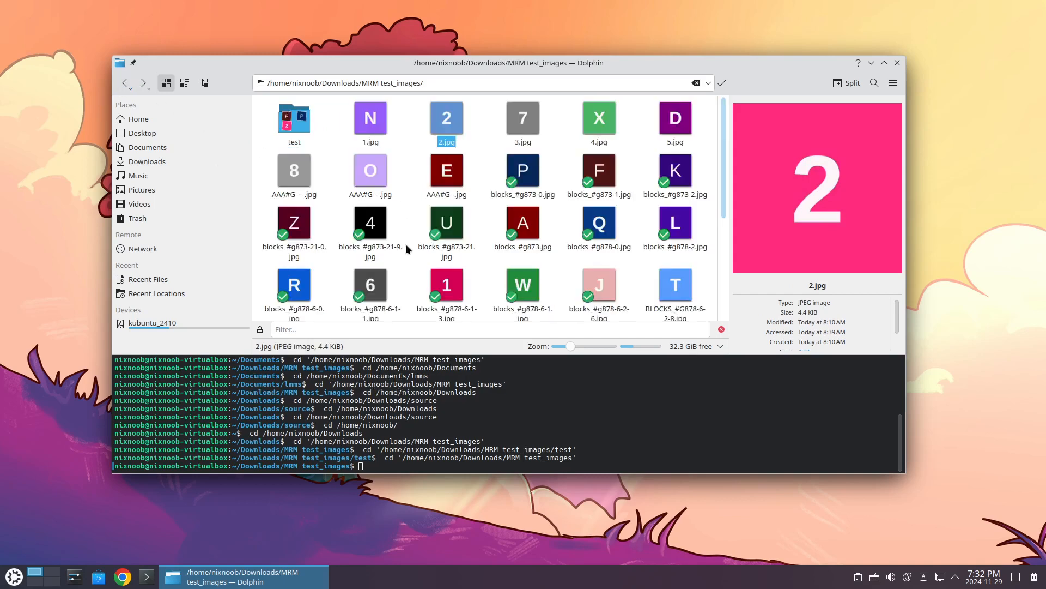
drag(477, 159, 698, 217)
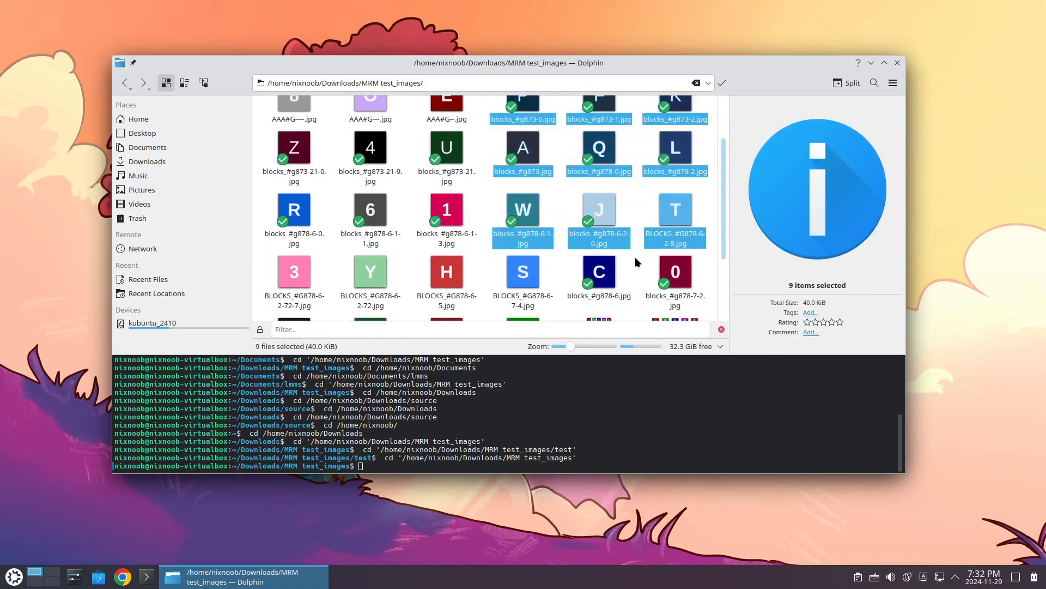
scroll(636, 257, up, 1)
mouse_move(523, 170)
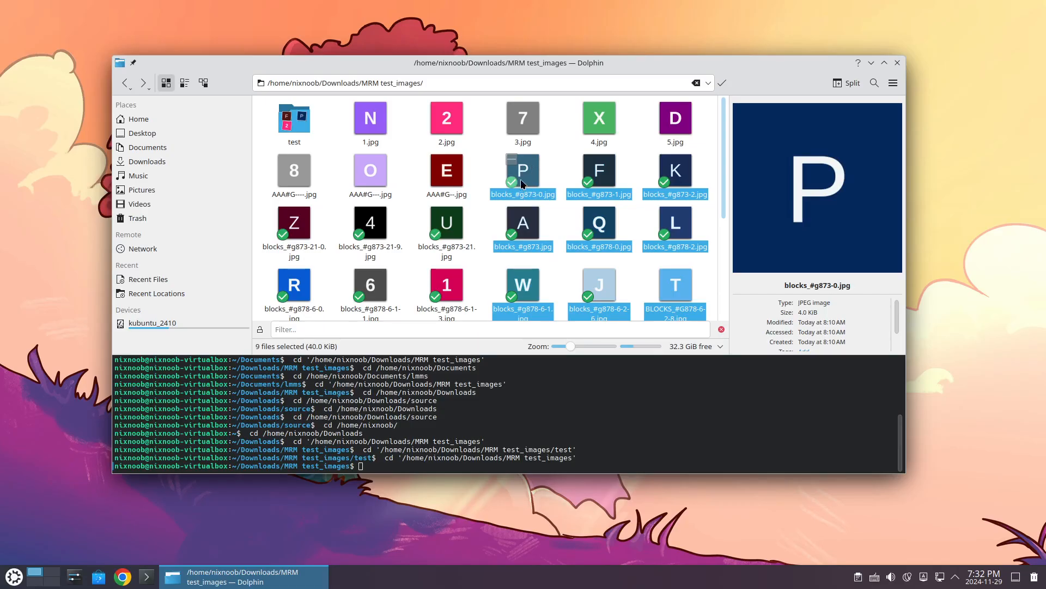
drag(527, 180, 583, 156)
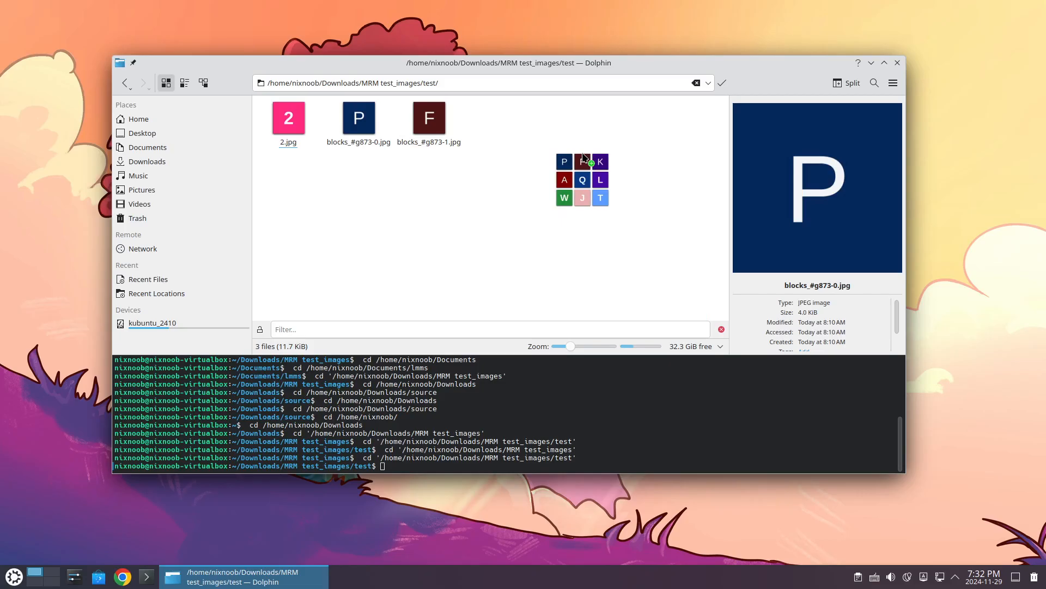
drag(583, 157, 583, 157)
drag(583, 157, 584, 156)
drag(583, 157, 583, 156)
mouse_move(583, 156)
mouse_down()
mouse_move(594, 218)
mouse_move(576, 147)
mouse_up()
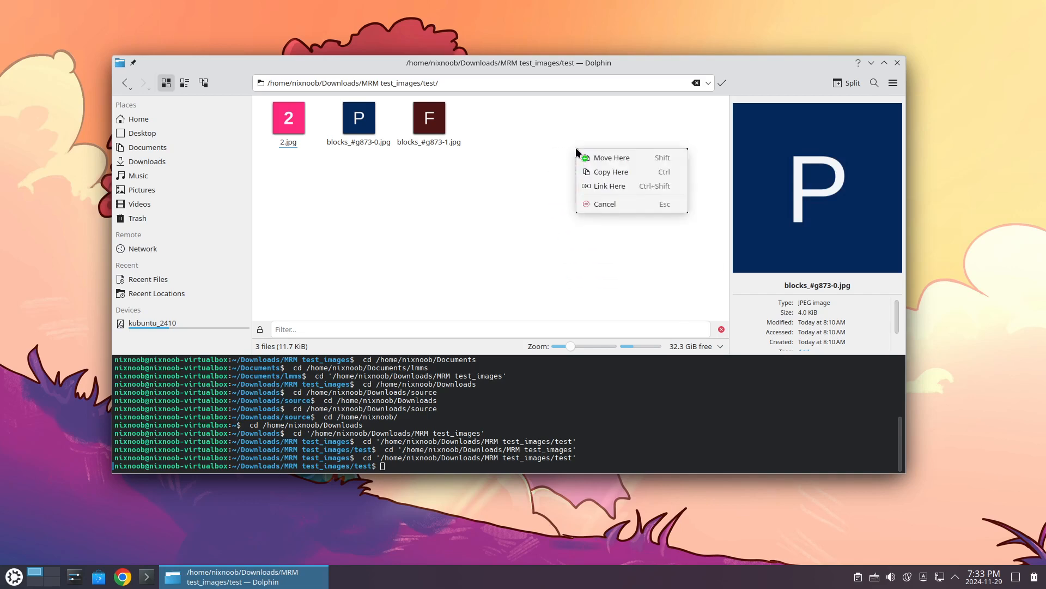
click(604, 173)
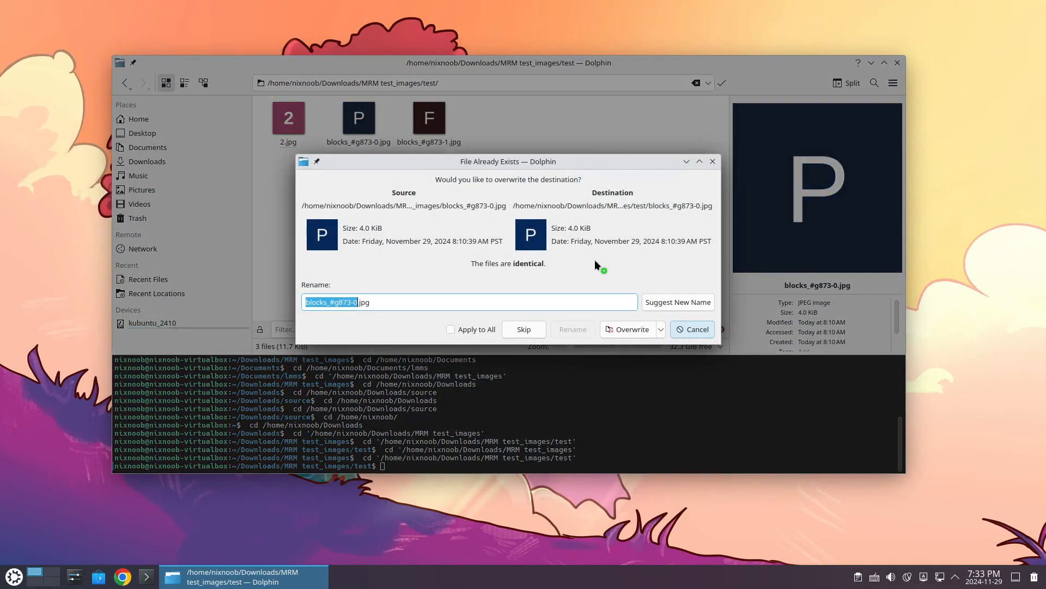
click(450, 329)
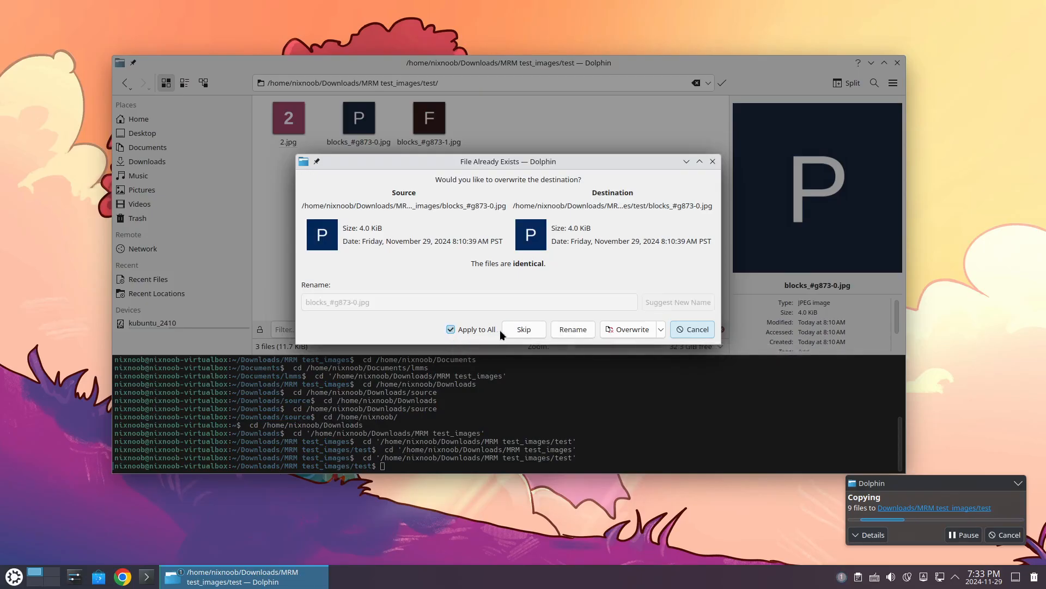
click(524, 330)
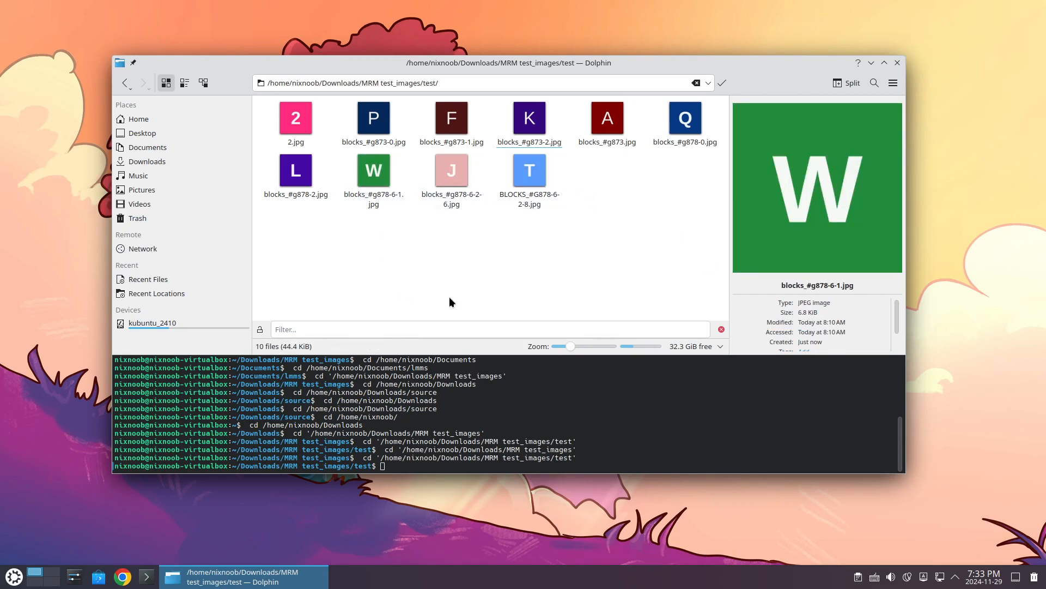
Split the window into two views of the test folder and select the second view's whole location path
click(848, 83)
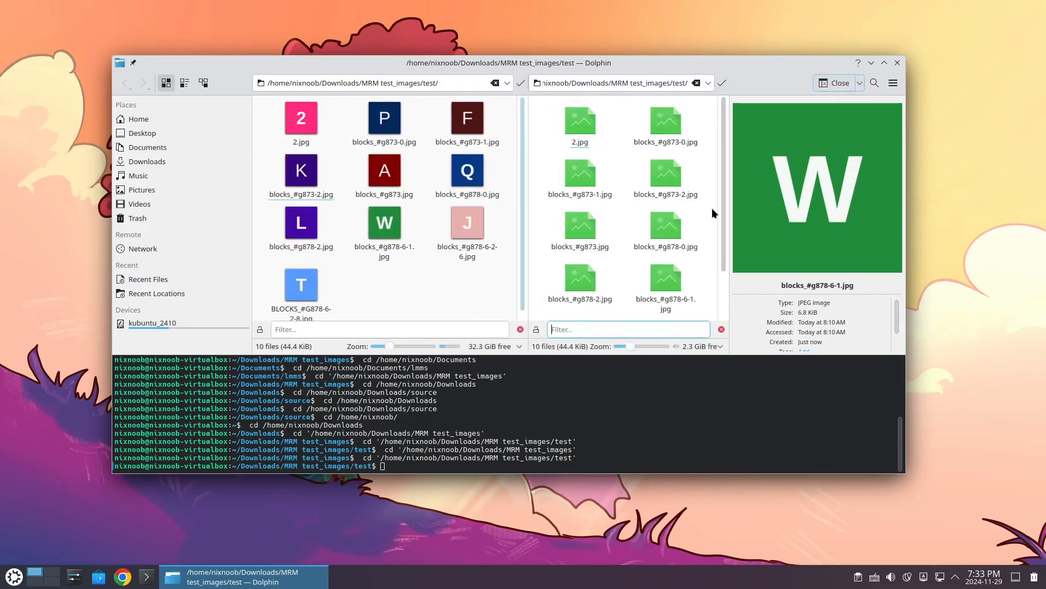
drag(683, 83, 505, 83)
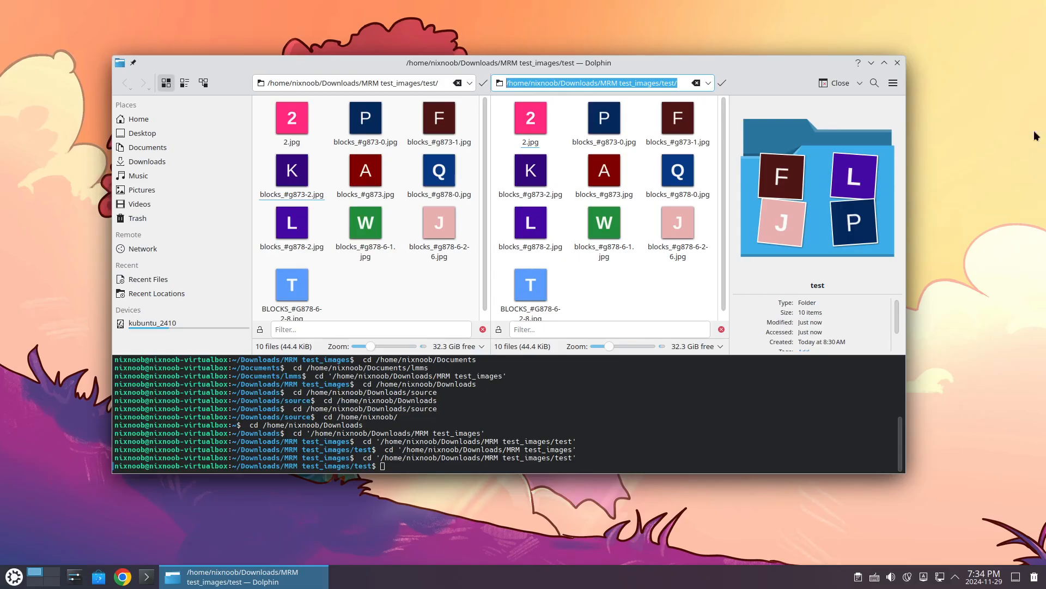
click(682, 83)
triple_click(662, 80)
text(FI)
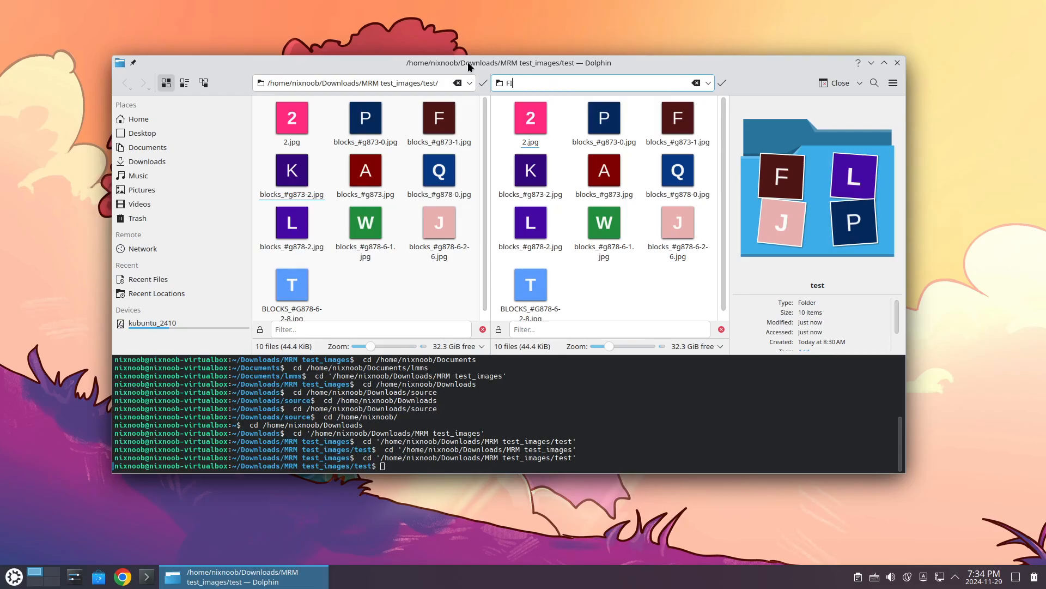
text(SH://)
key(BackSpace)
key(BackSpace)
key(BackSpace)
key(BackSpace)
key(BackSpace)
key(BackSpace)
key(BackSpace)
text(fish://)
right_click(575, 81)
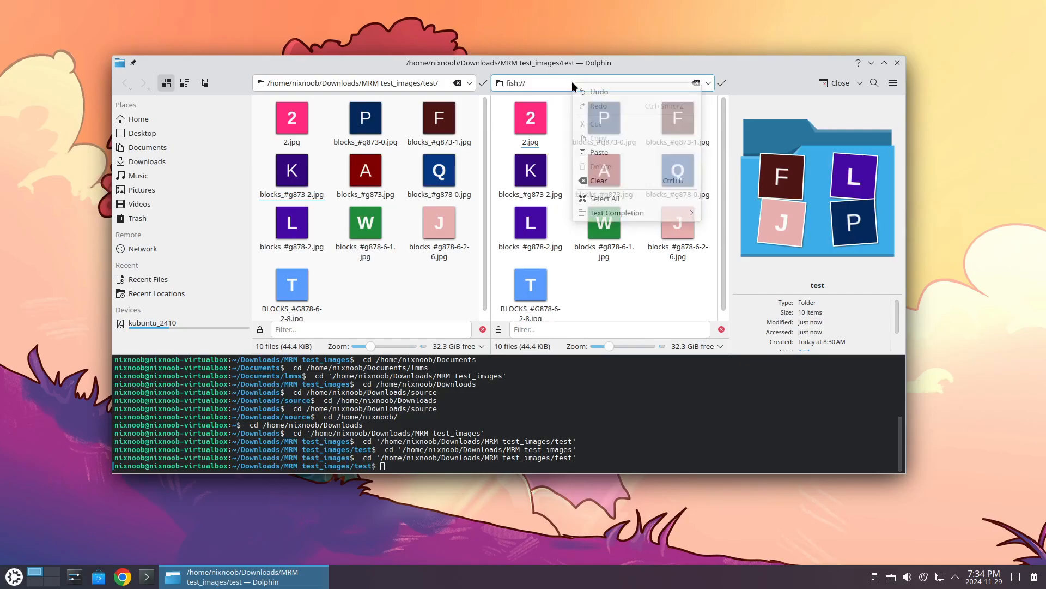
click(599, 152)
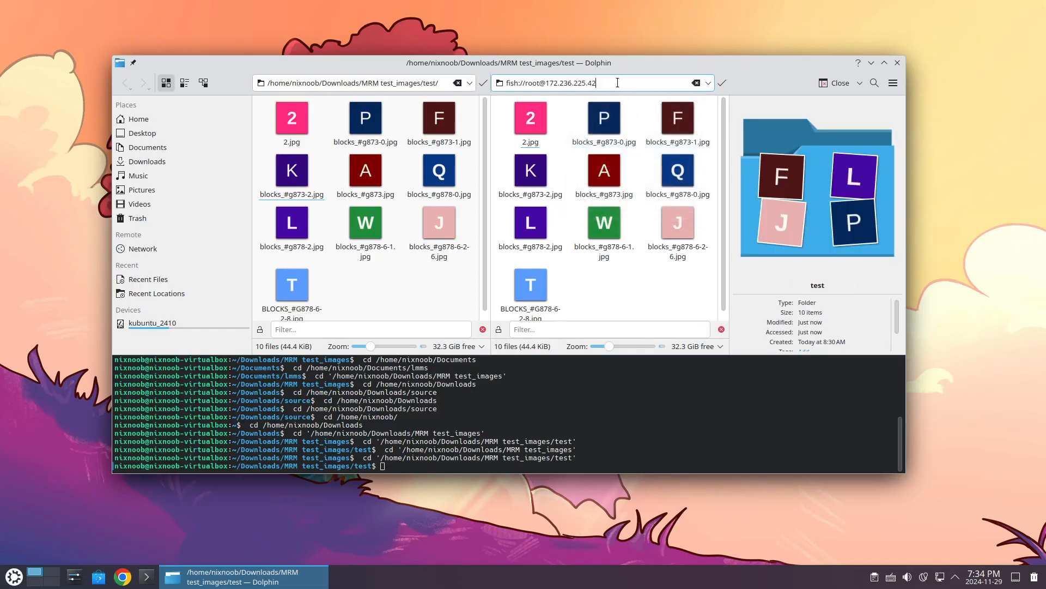
key(Return)
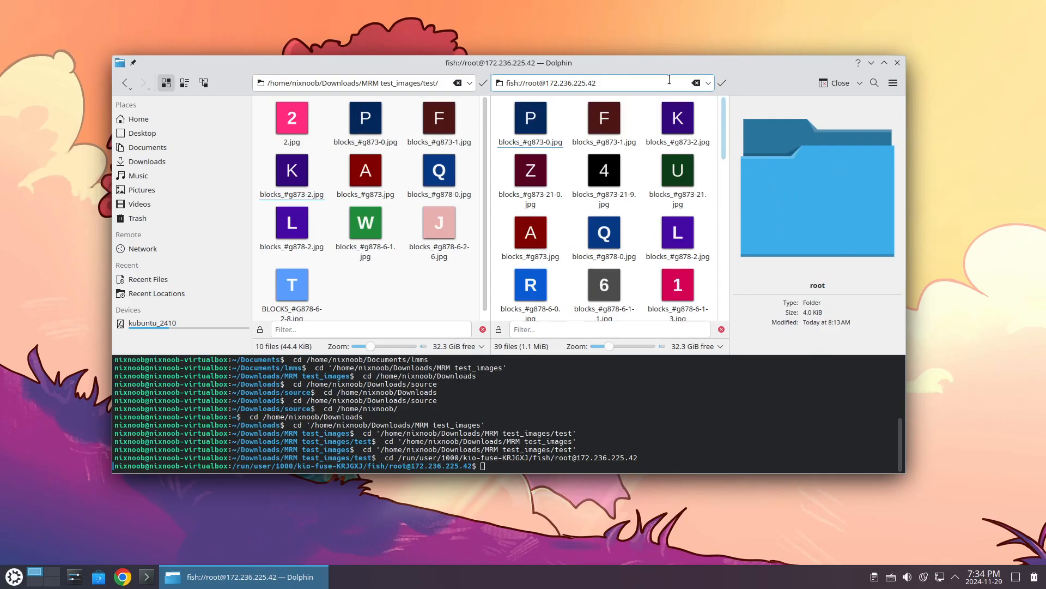
Maximize the window and look through the files on the remote server
click(885, 63)
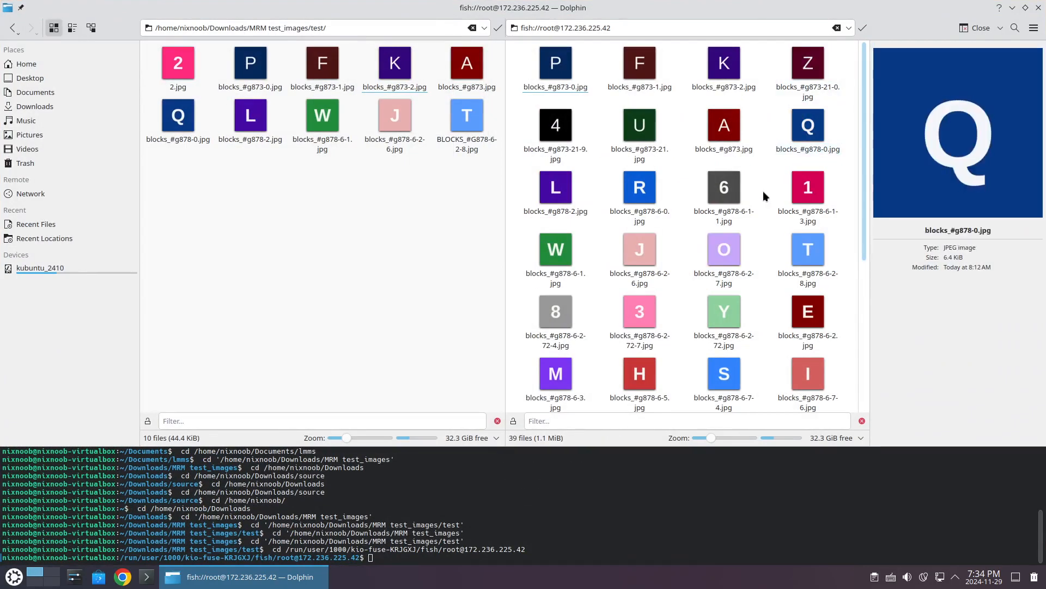
scroll(763, 197, down, 5)
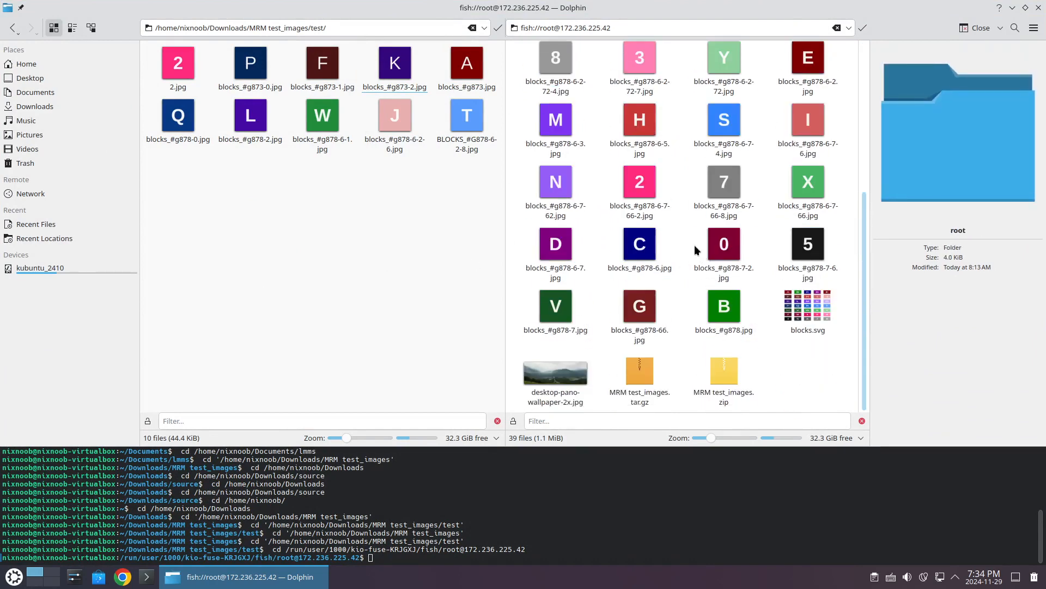
scroll(694, 244, up, 4)
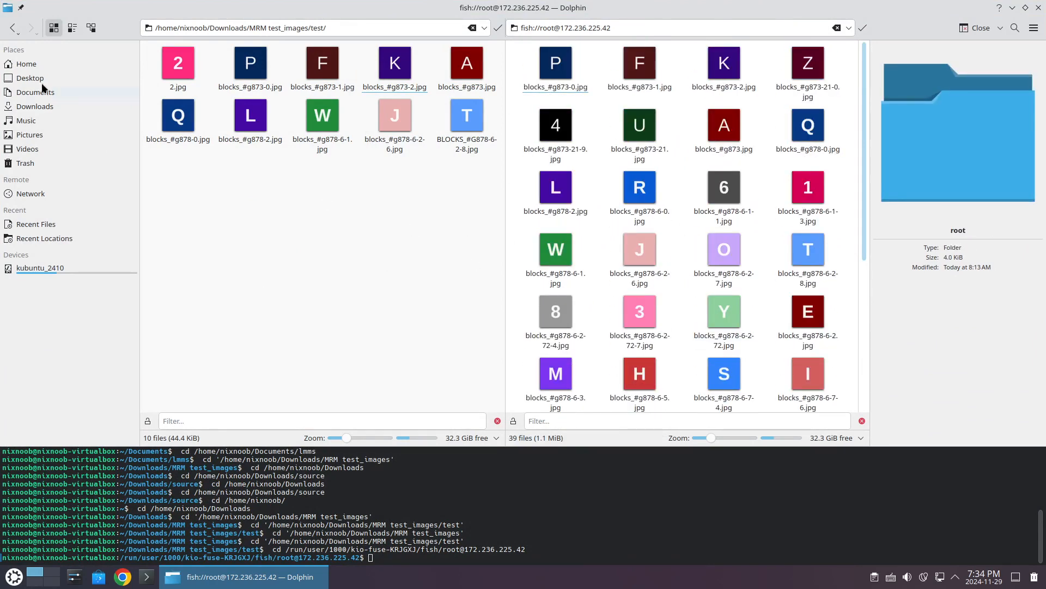
Return the local view to the MRM test_images folder and clear its file selection
click(359, 257)
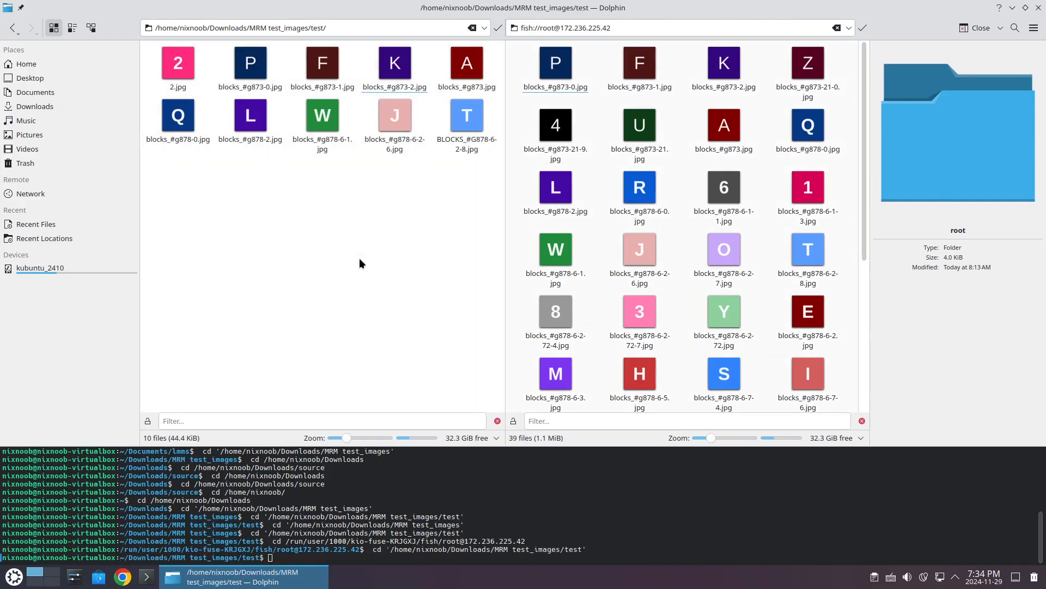
click(10, 31)
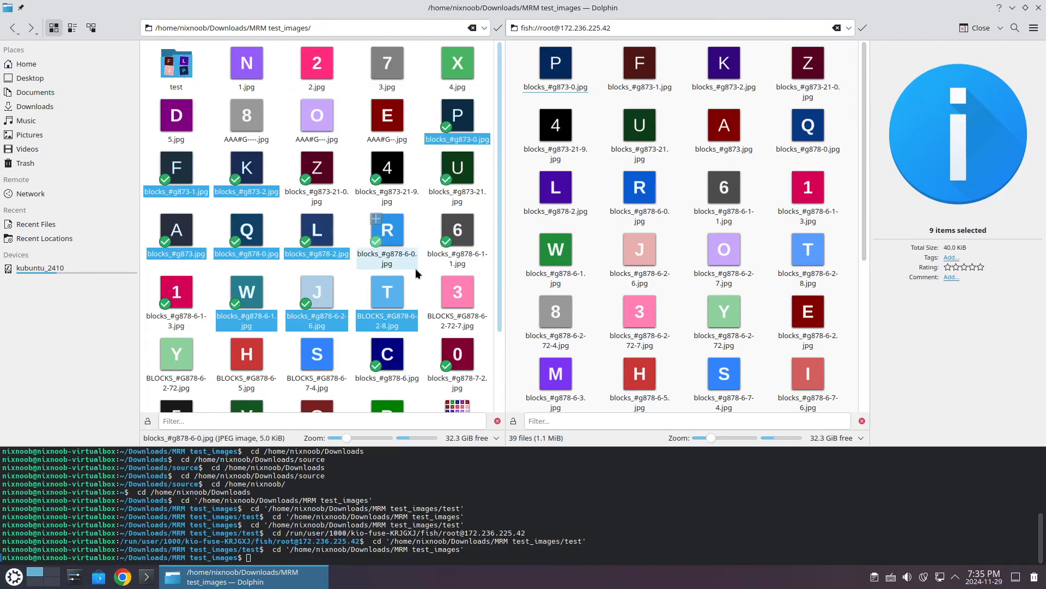
click(362, 216)
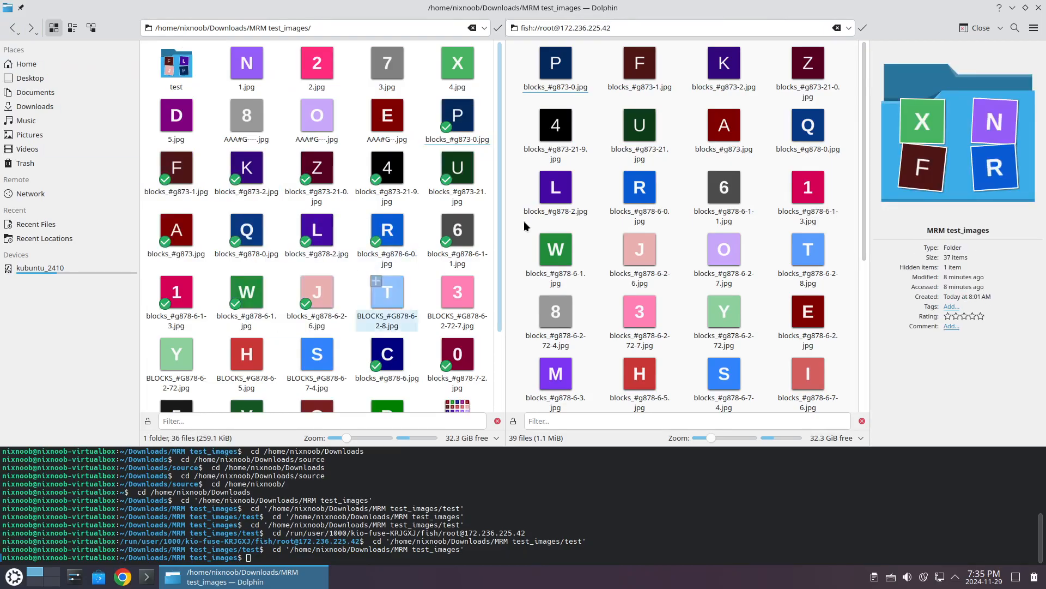
Permanently delete blocks_#g873-21-9.jpg from the remote server folder
right_click(561, 141)
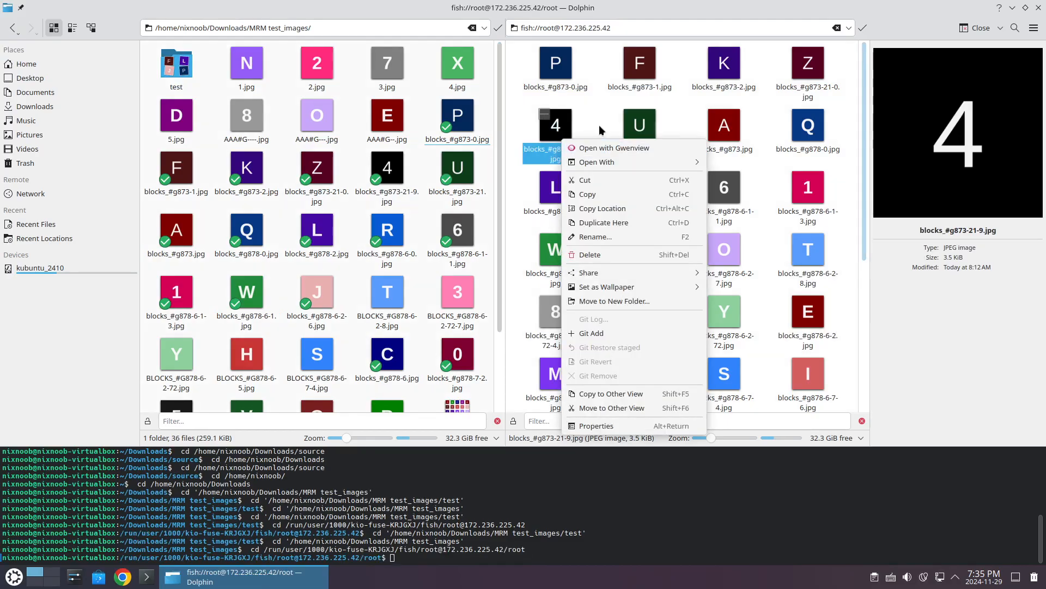
click(590, 255)
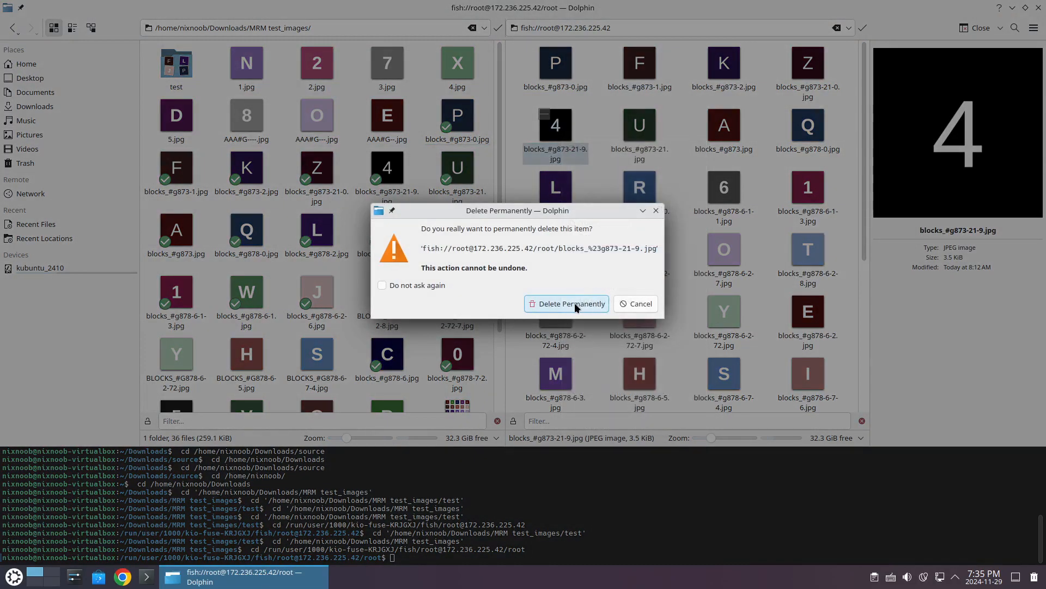
click(576, 308)
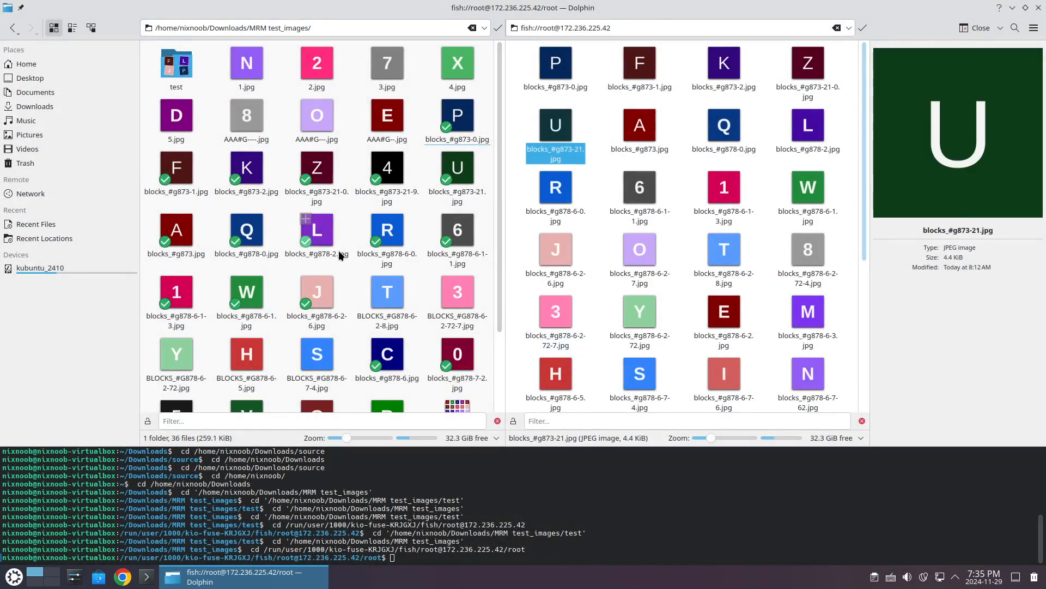
Copy blocks_#g873-21-9.jpg from the local MRM test_images folder to the remote folder and look over the remote files
drag(387, 166, 604, 180)
click(626, 195)
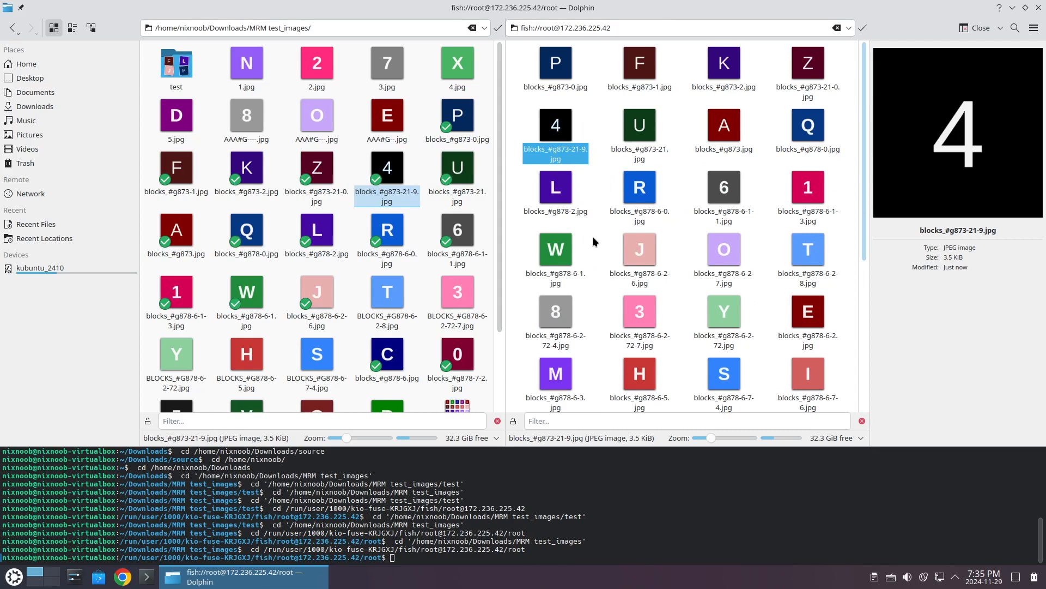
scroll(593, 236, down, 5)
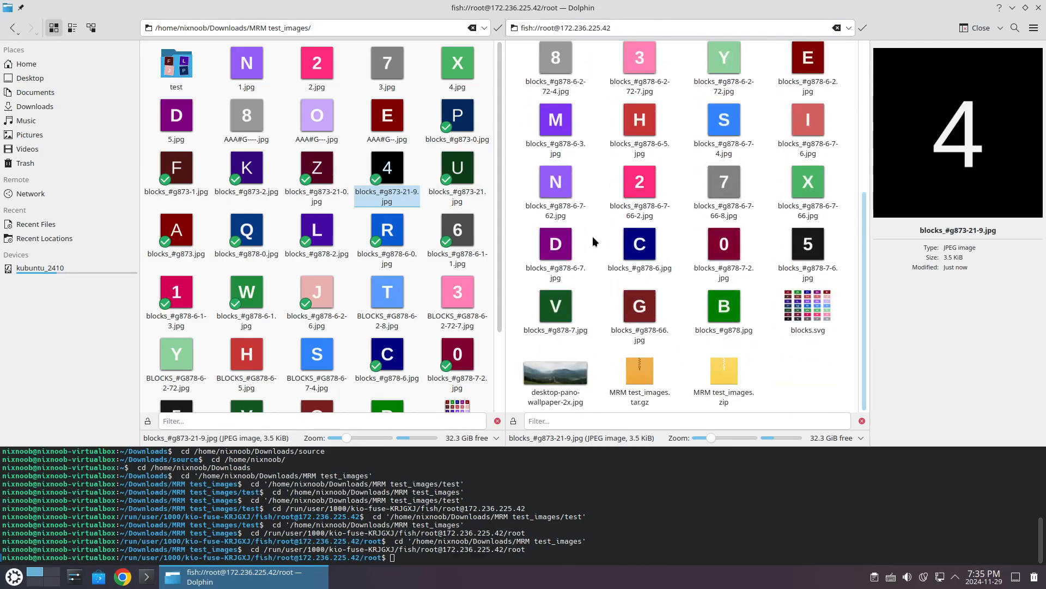
scroll(593, 236, up, 4)
Copy ls.txt from the local MRM test_images folder to the remote server folder
scroll(593, 237, down, 5)
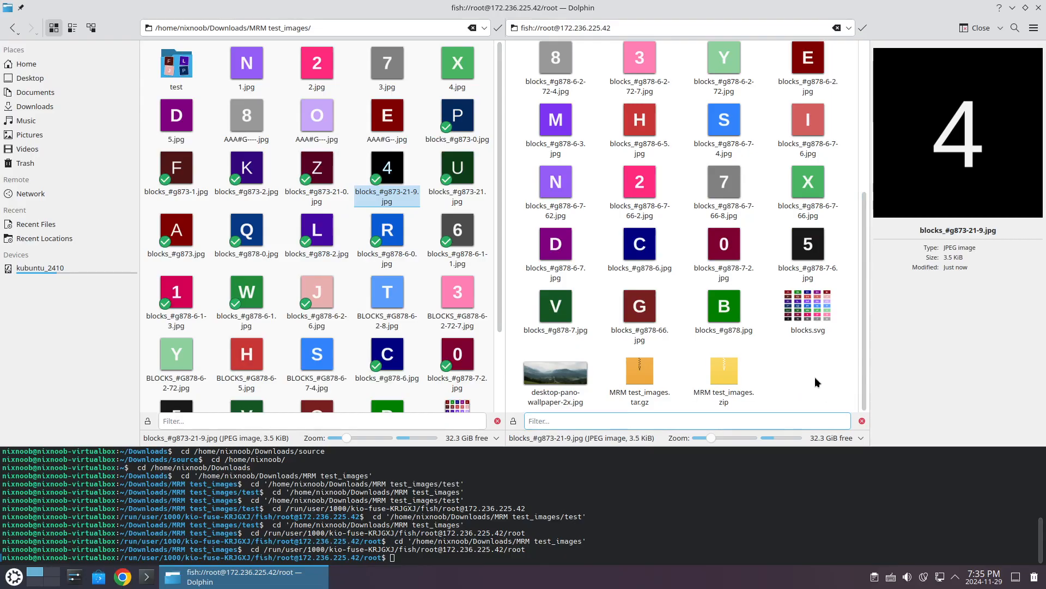
scroll(420, 257, down, 2)
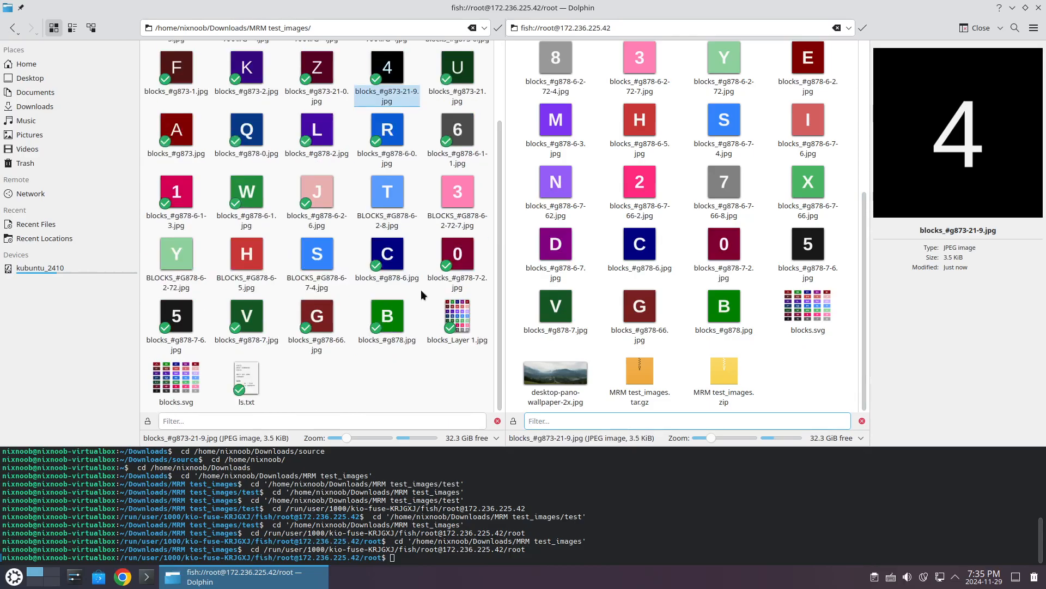
drag(246, 381, 797, 366)
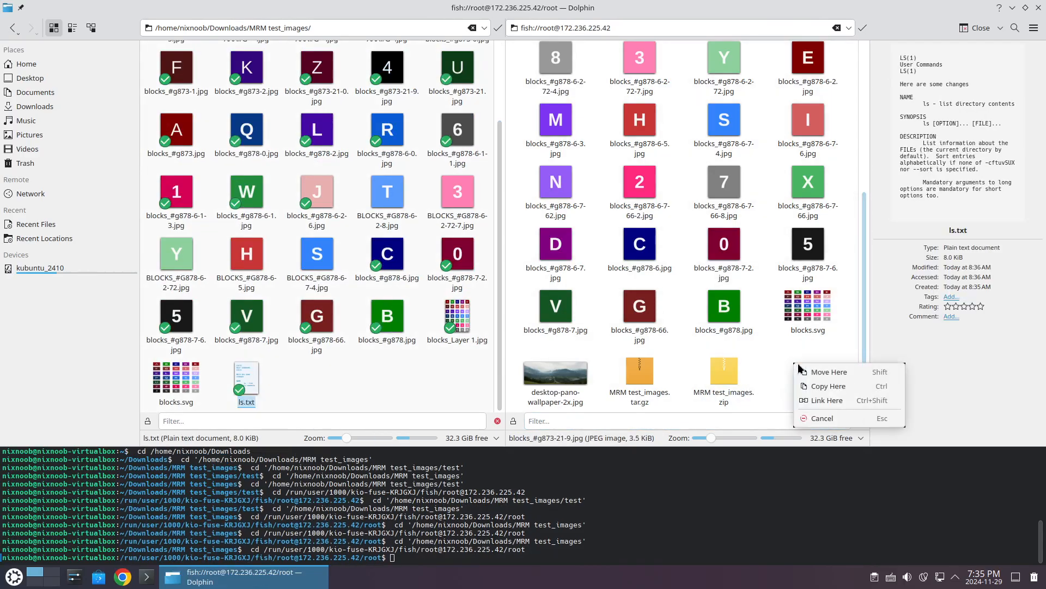
click(806, 386)
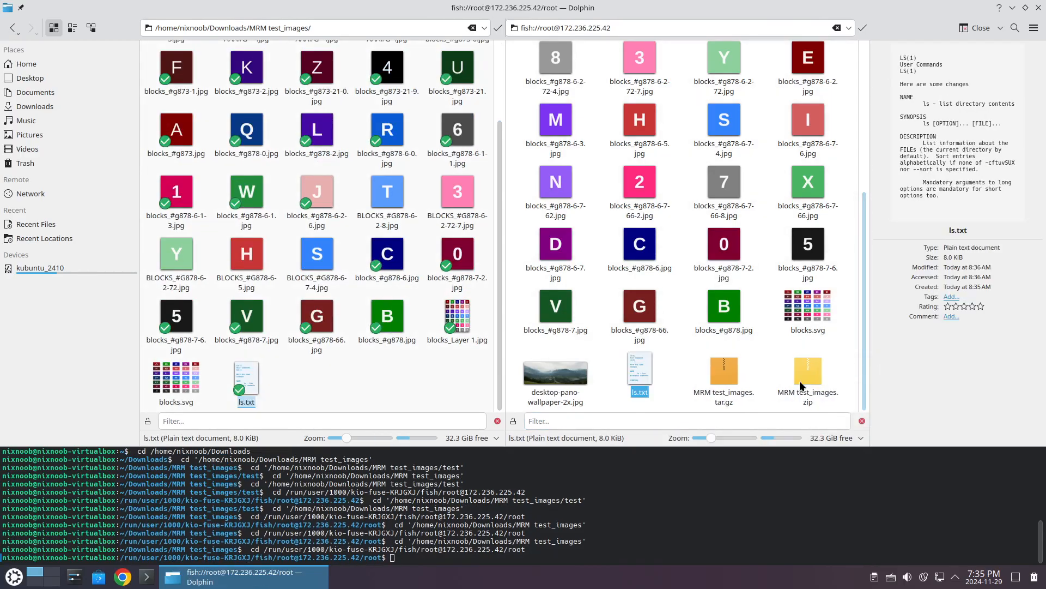
Add "This is a test" on line 2 of the remote ls.txt in Kate, save it, and reopen the file to check the edit
double_click(641, 361)
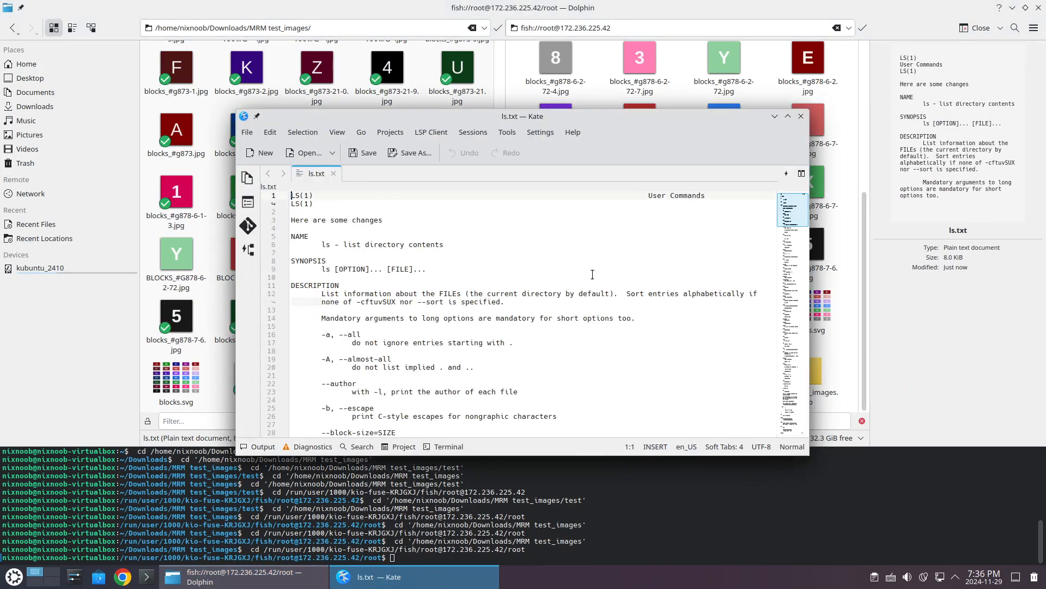
click(360, 213)
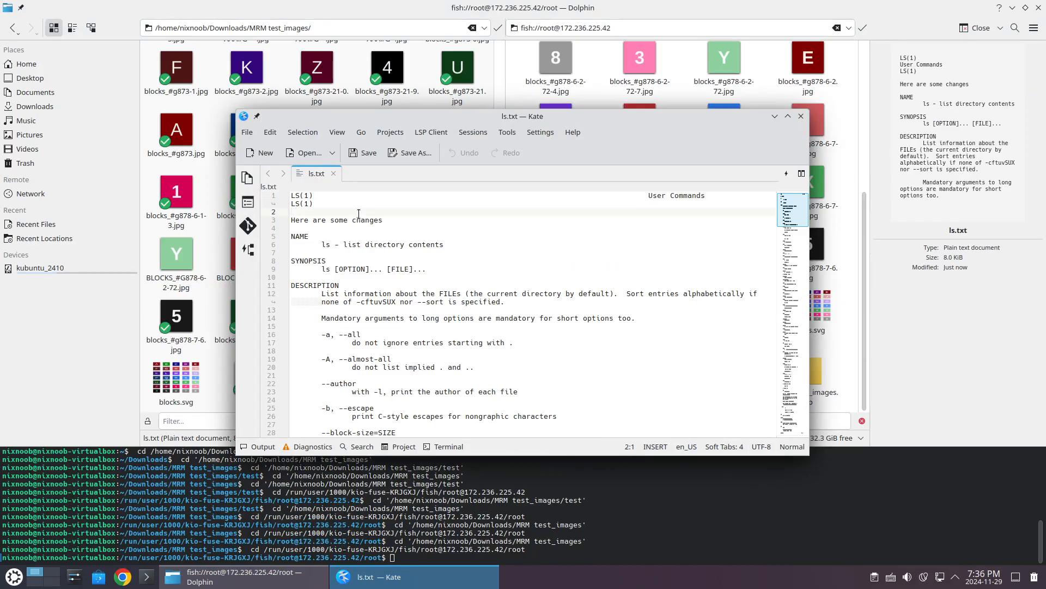
text(This is a test)
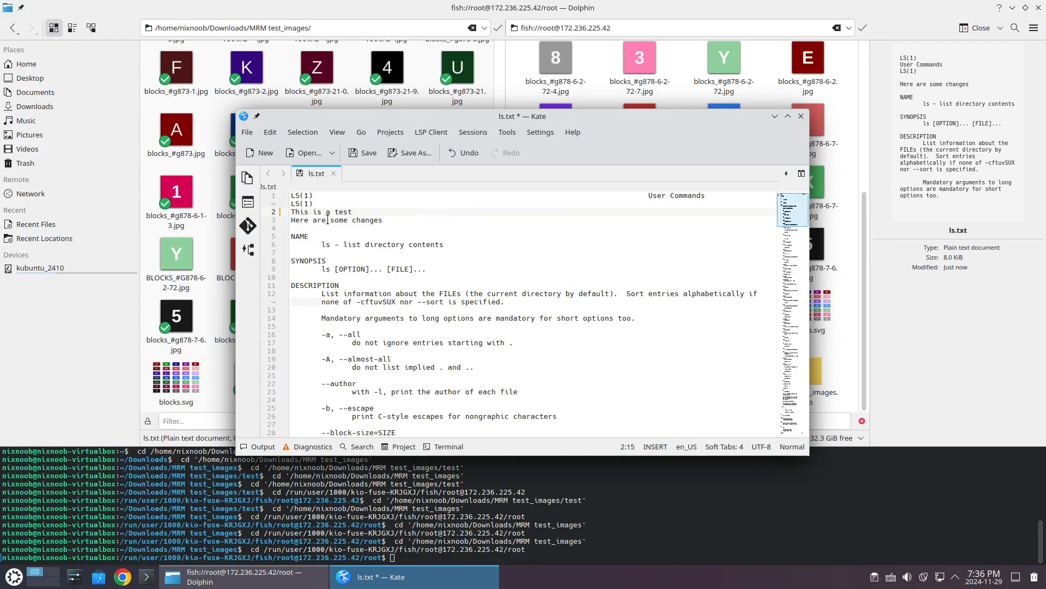
click(354, 153)
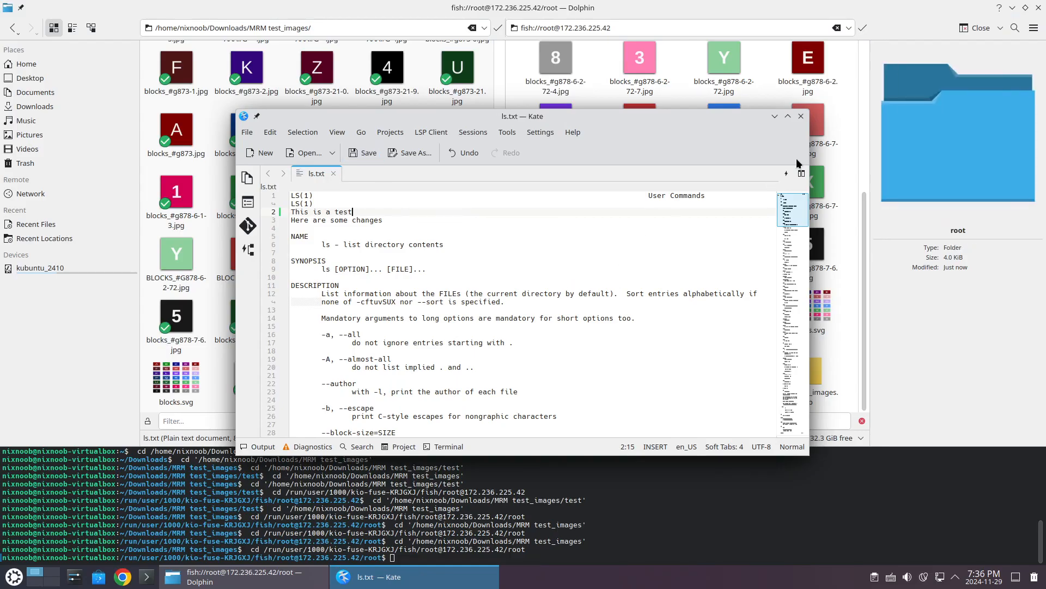
click(800, 117)
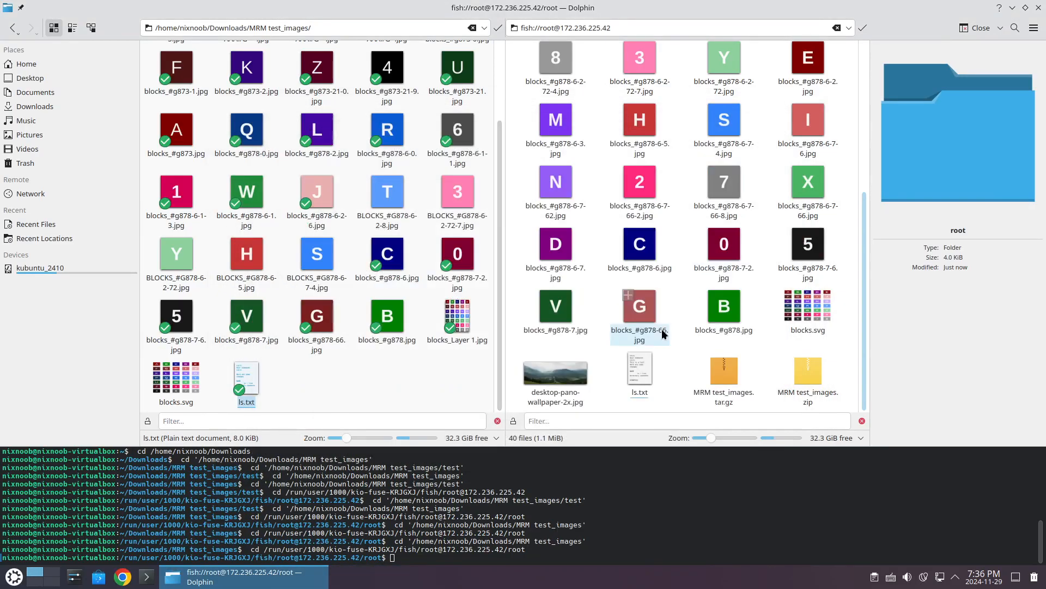
double_click(638, 372)
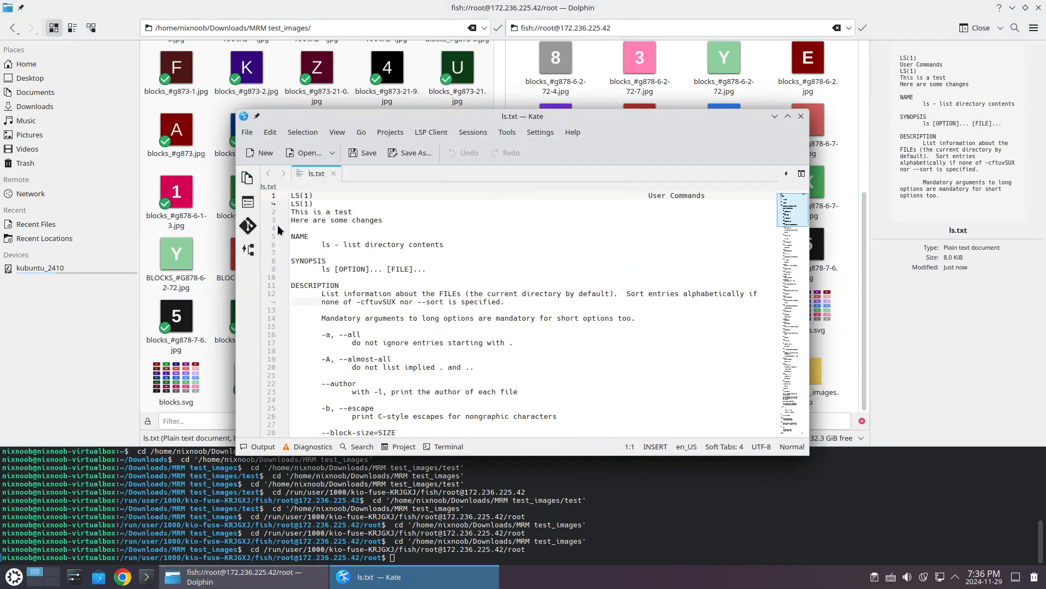
click(801, 116)
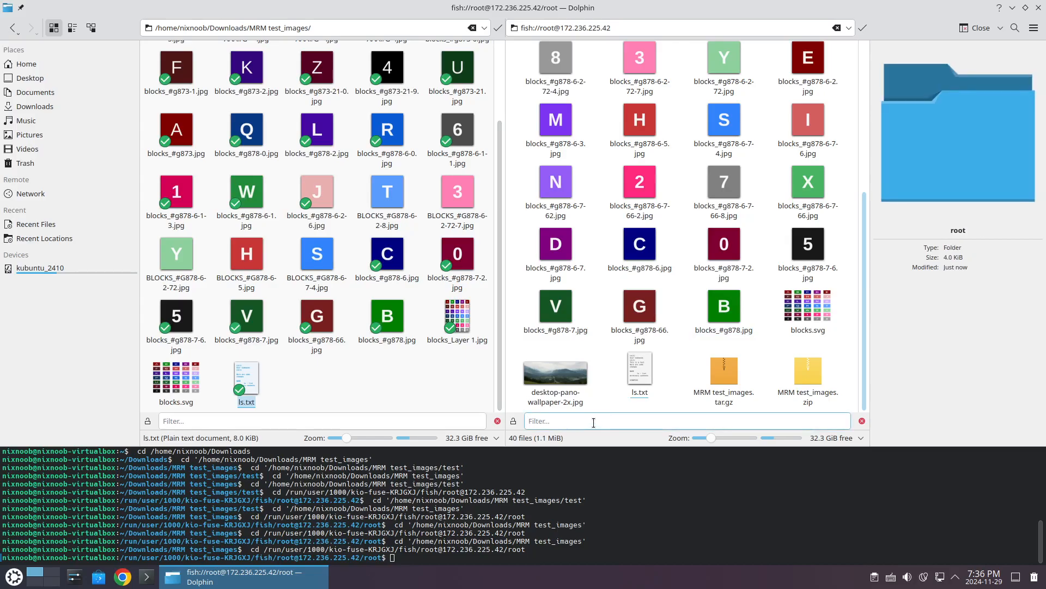
Preview ls.txt at a larger icon size by filtering the remote view for "ls", and clear the filter
text(ls)
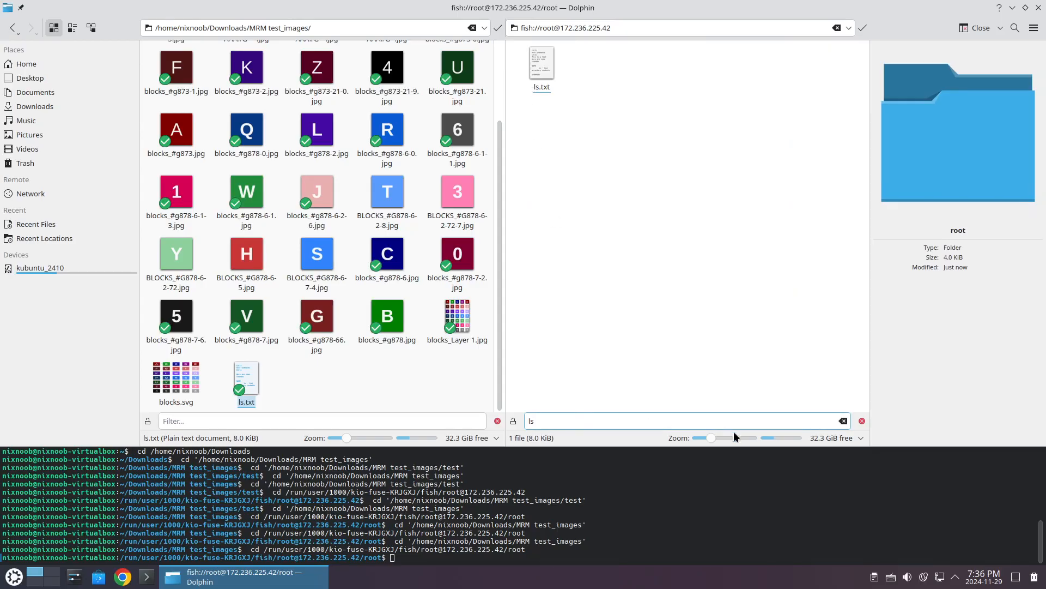
drag(709, 441, 746, 438)
mouse_move(567, 152)
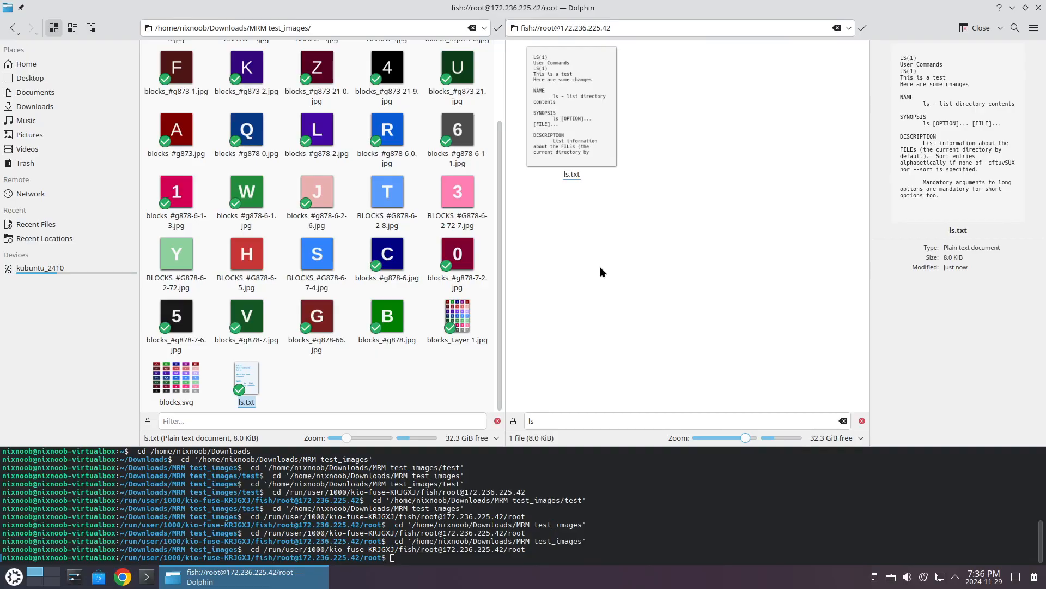
click(843, 421)
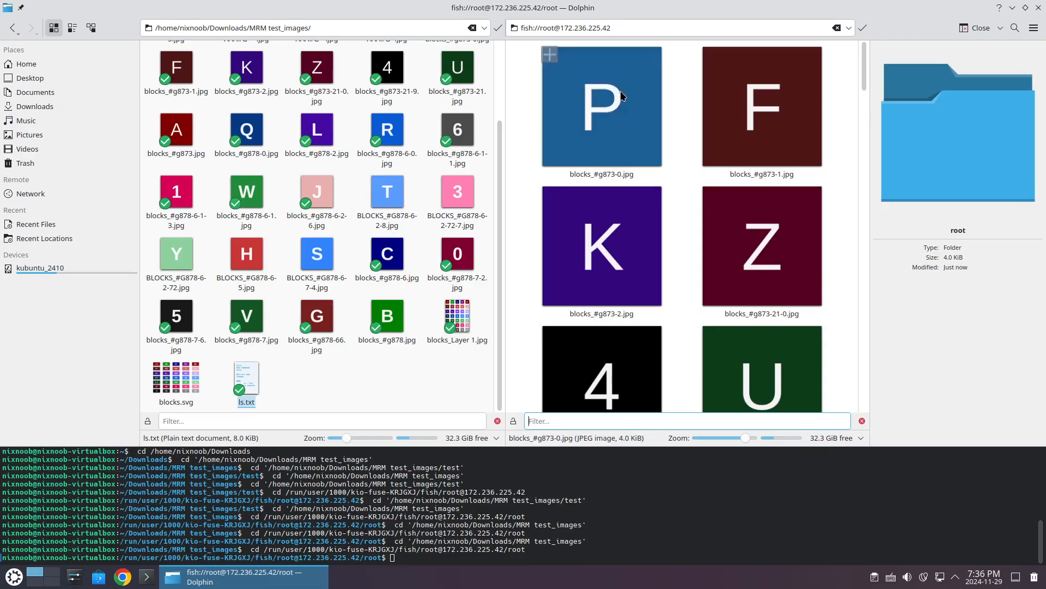
scroll(714, 304, down, 5)
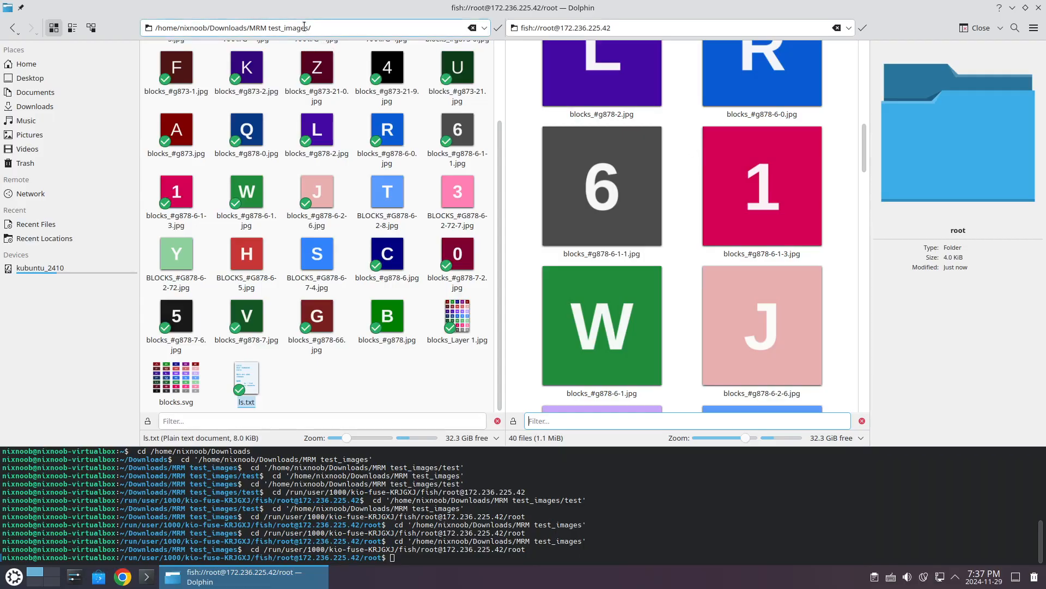
Highlight the local MRM test_images path and the remote server's location path for comparison
triple_click(340, 32)
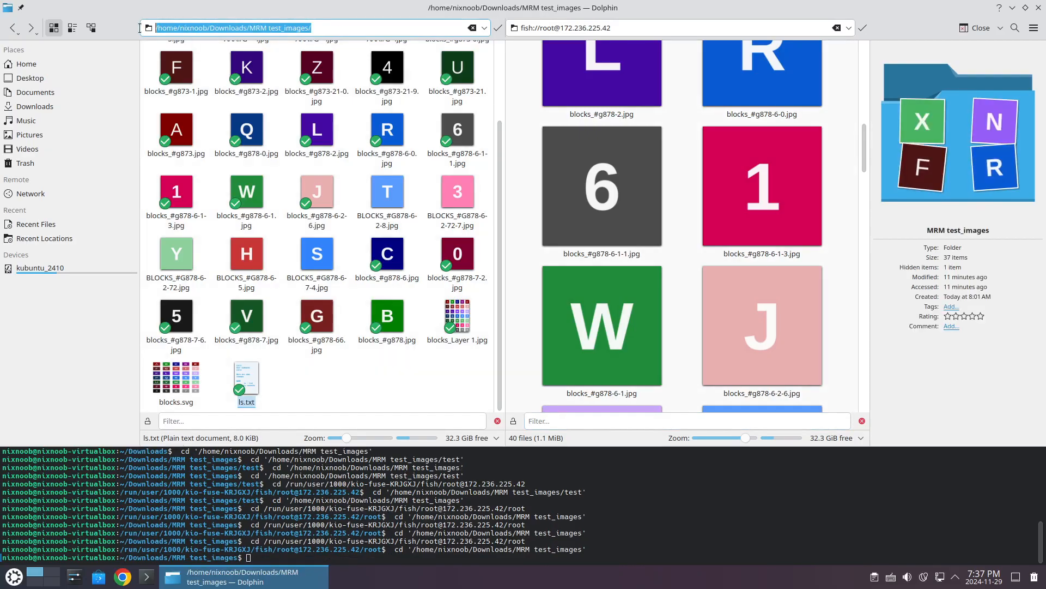
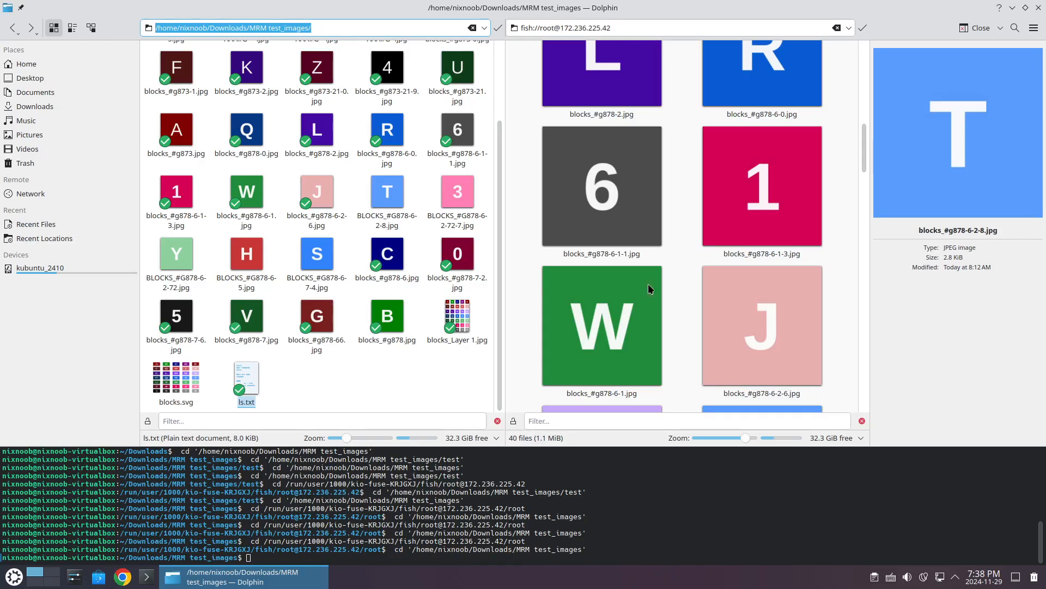
click(625, 23)
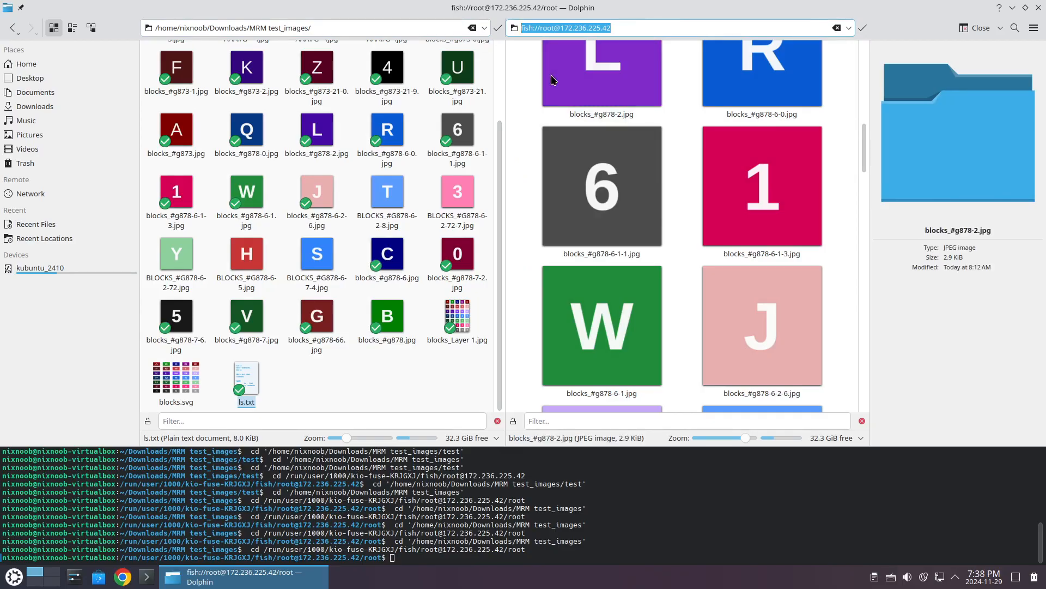
Close the remote server pane of the split view, leaving only the local MRM test_images folder, and clear the file selection
click(975, 28)
click(760, 349)
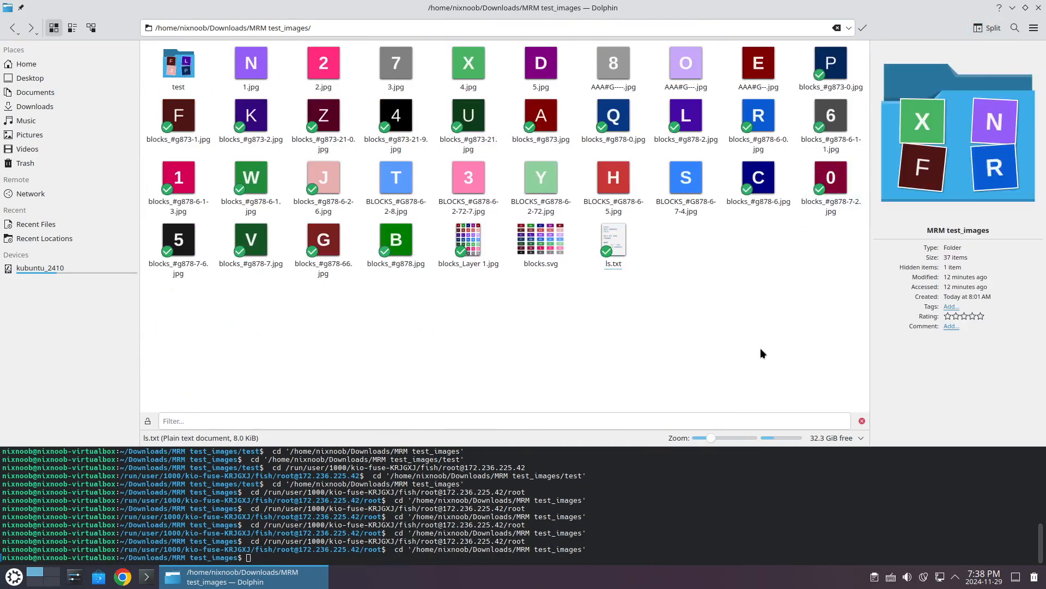
mouse_move(676, 126)
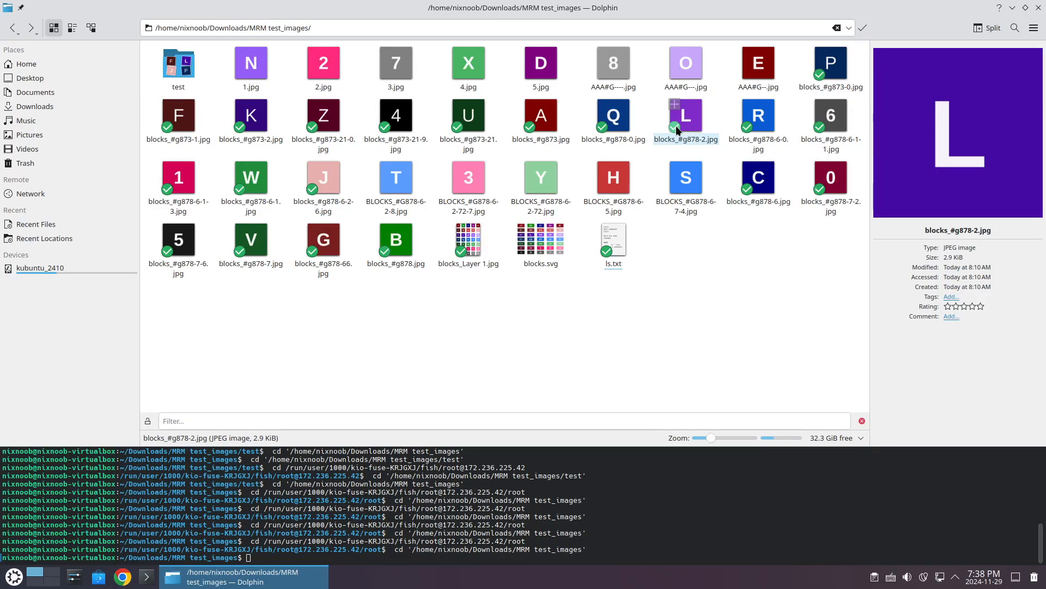
Open the local ls.txt in Kate, add "this is a test" on line 2, save the file and close the editor
mouse_move(615, 253)
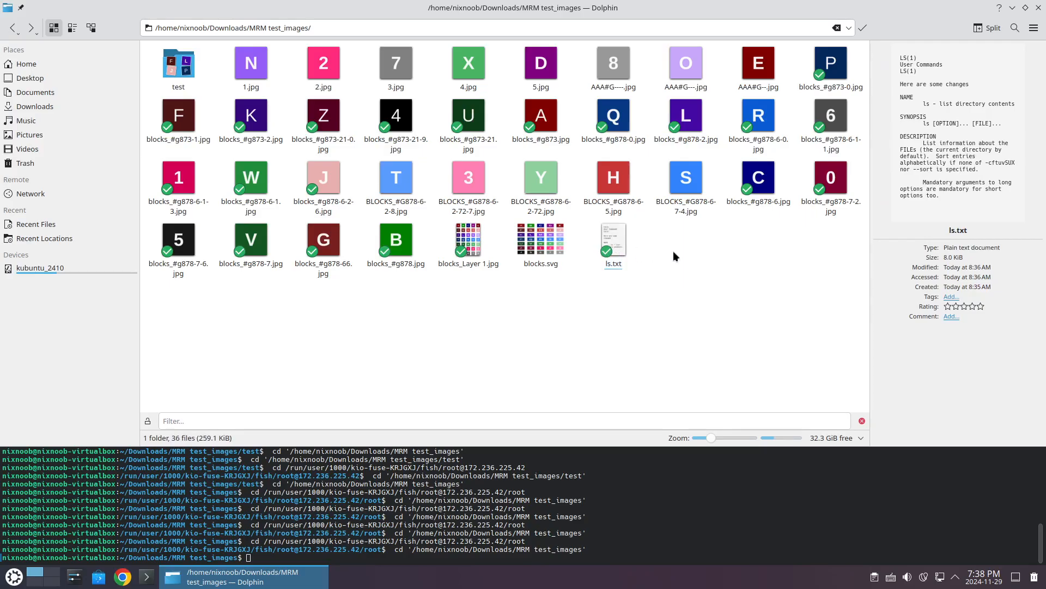
click(611, 240)
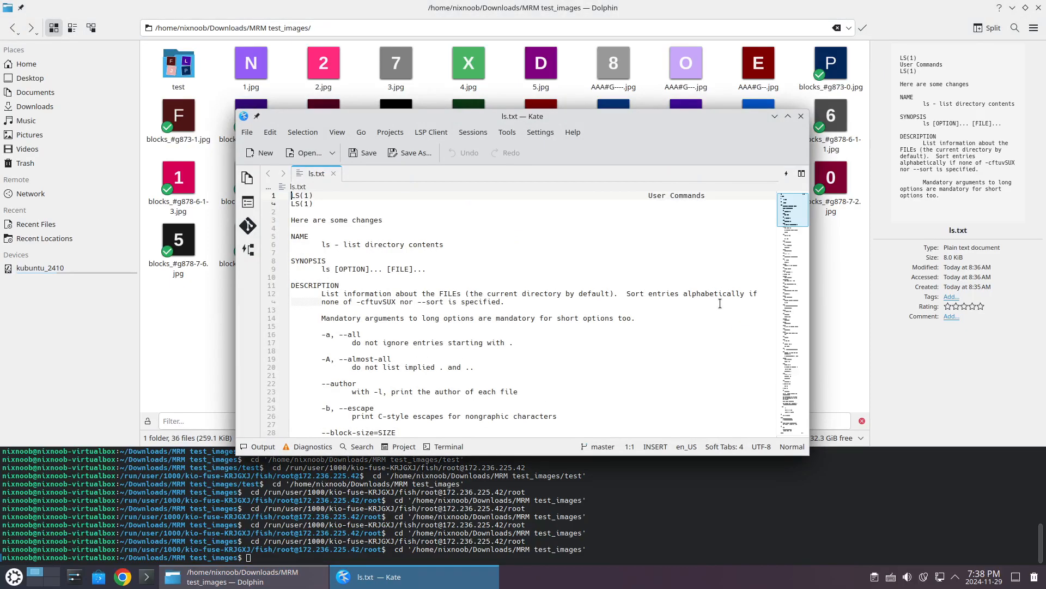
click(334, 213)
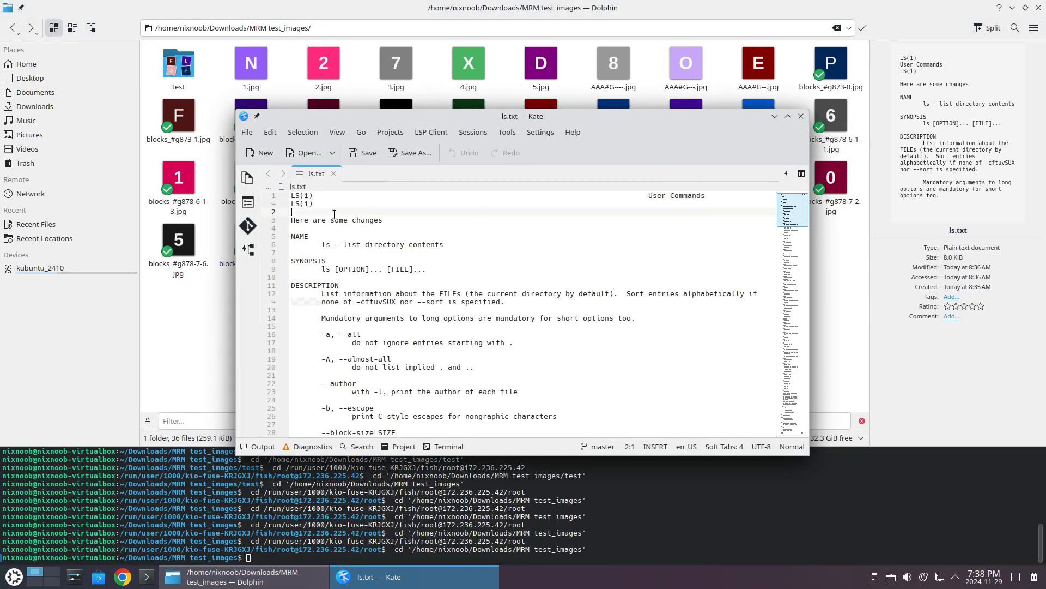
text(this t)
text(s a test)
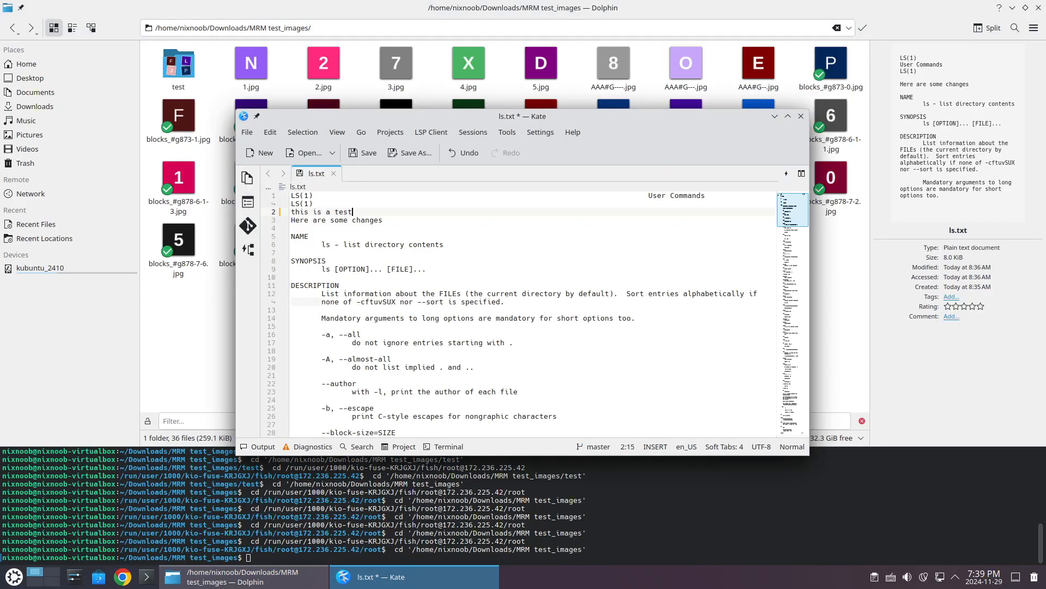
click(363, 153)
click(801, 115)
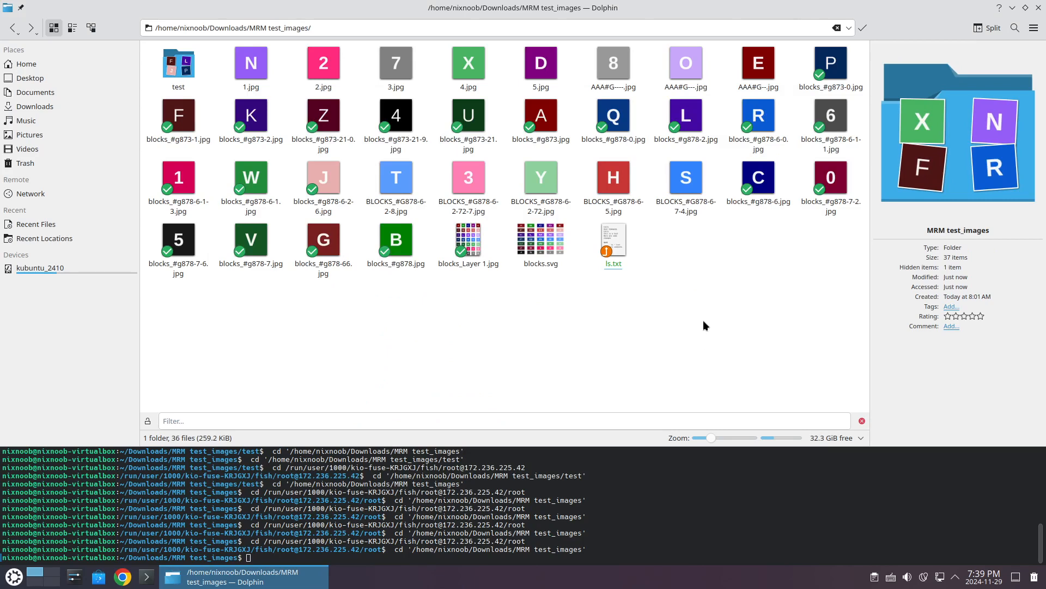
Open the Git log of ls.txt and examine the ls.txt differences of the "made some changes" commit in Meld
mouse_move(620, 238)
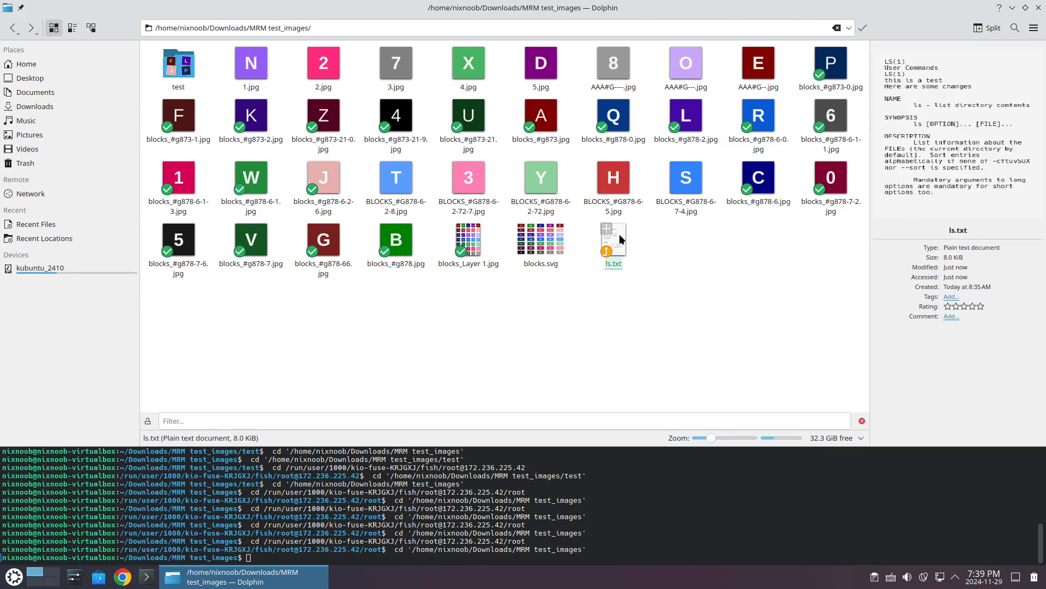
right_click(619, 234)
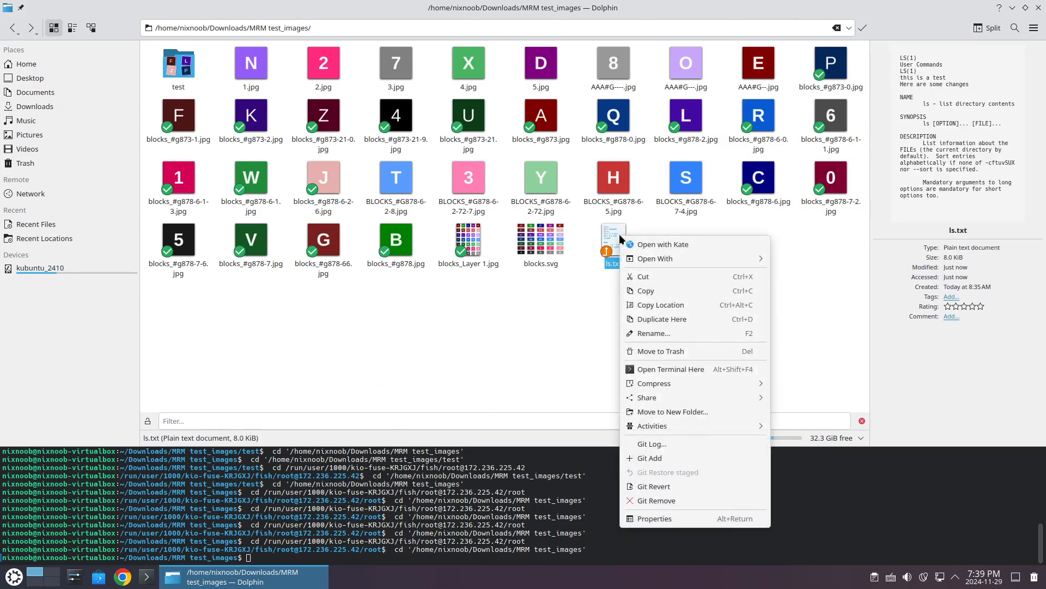
click(675, 443)
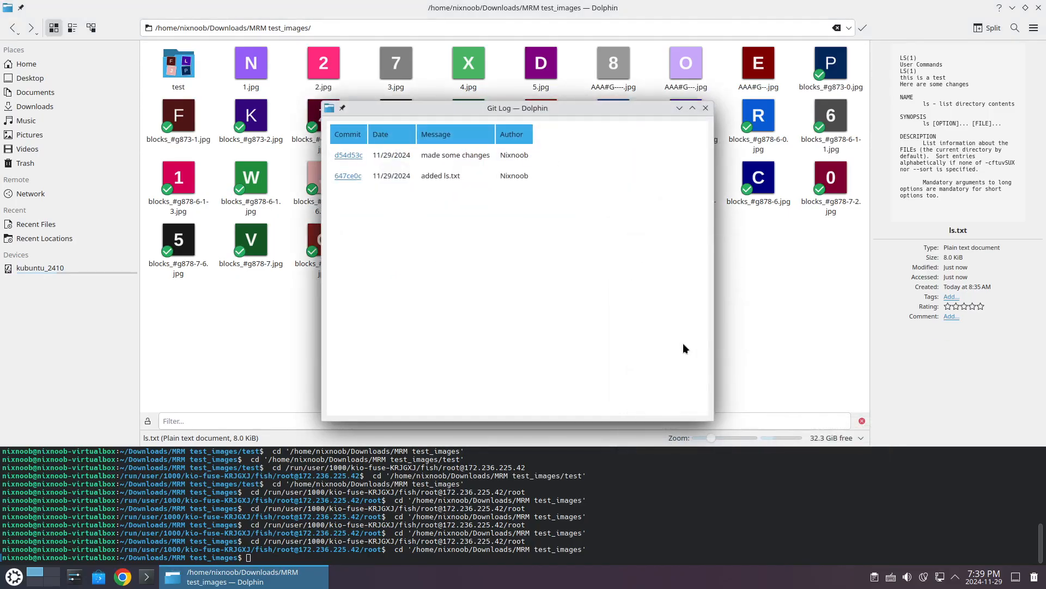
click(348, 156)
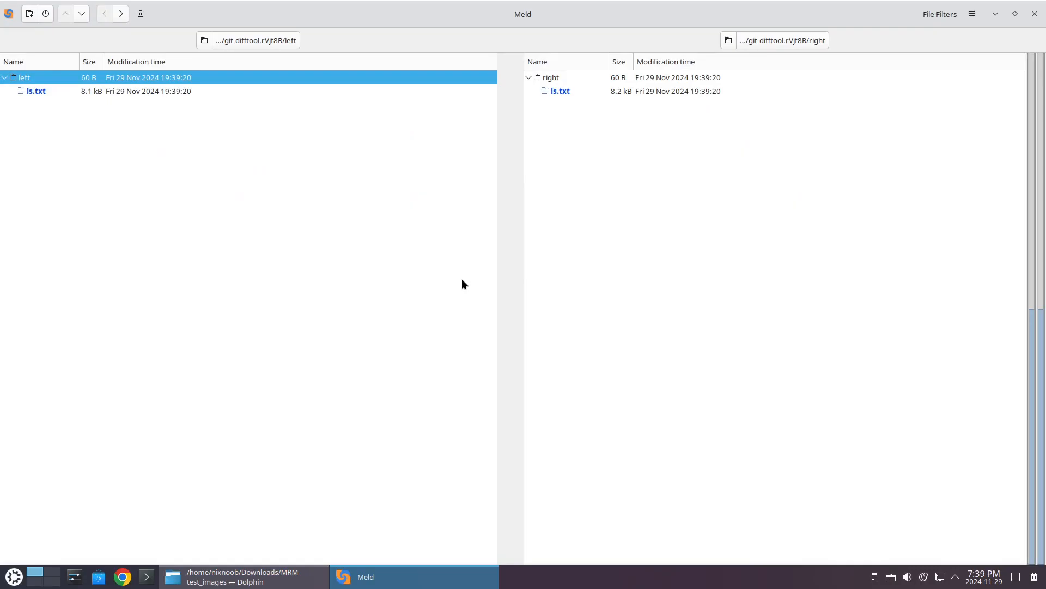
double_click(32, 89)
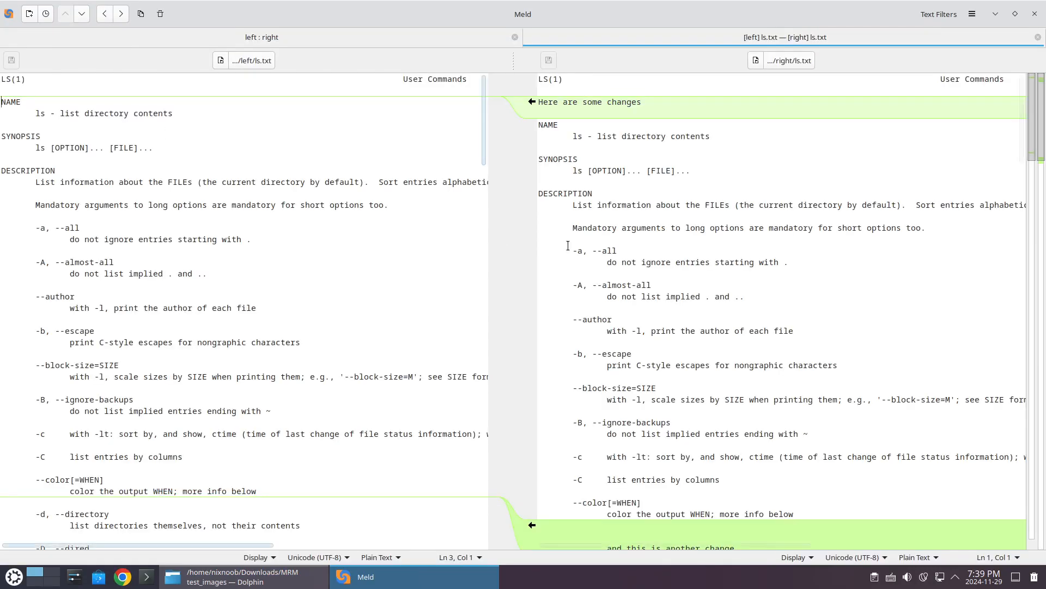
scroll(586, 238, down, 5)
scroll(586, 238, up, 5)
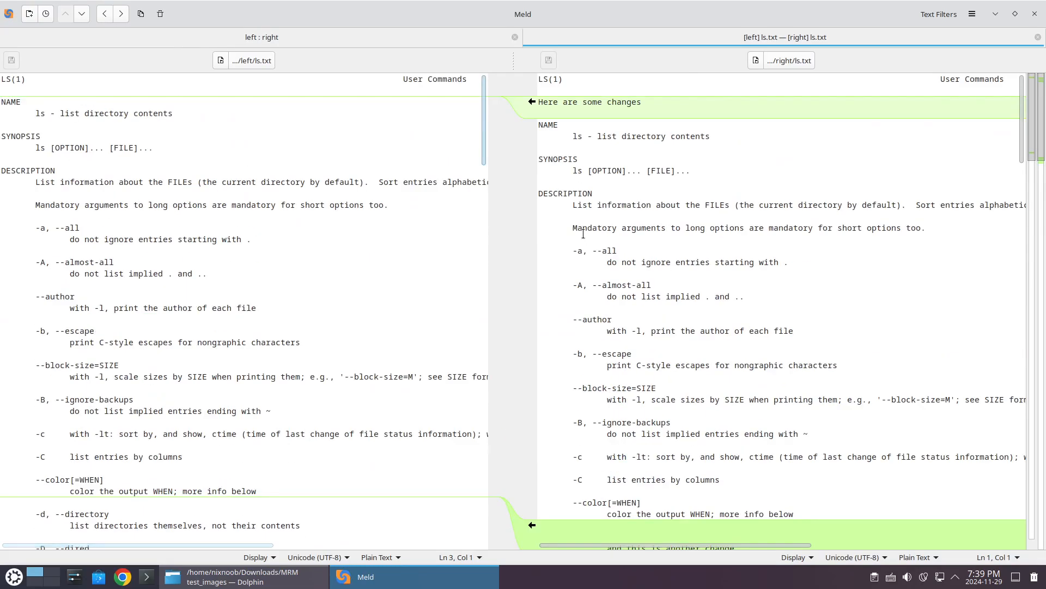
click(1035, 14)
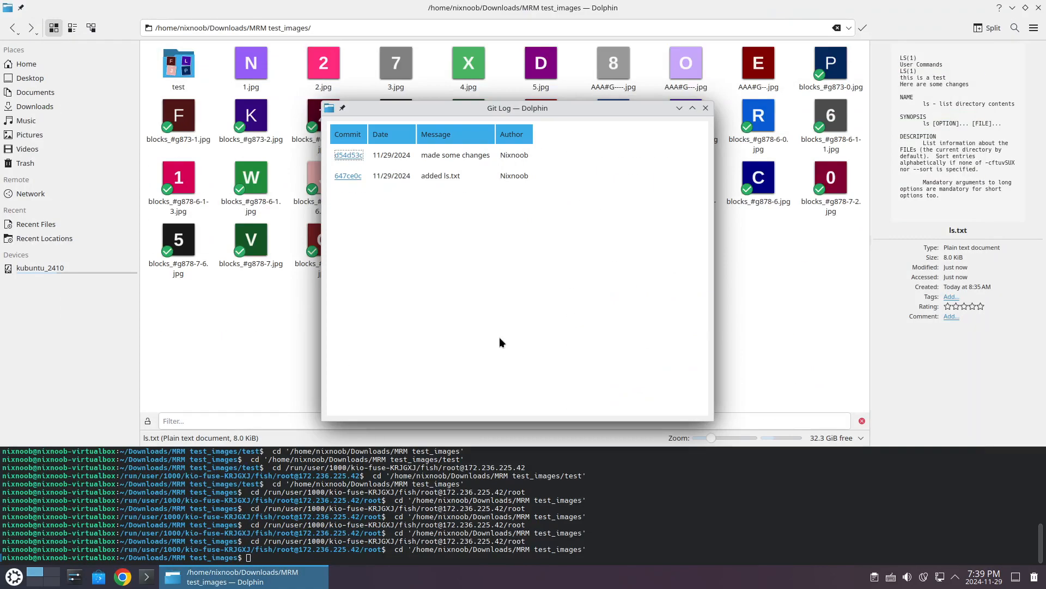
Examine the ls.txt differences of the "added ls.txt" commit in Meld, and close the Git log
click(349, 176)
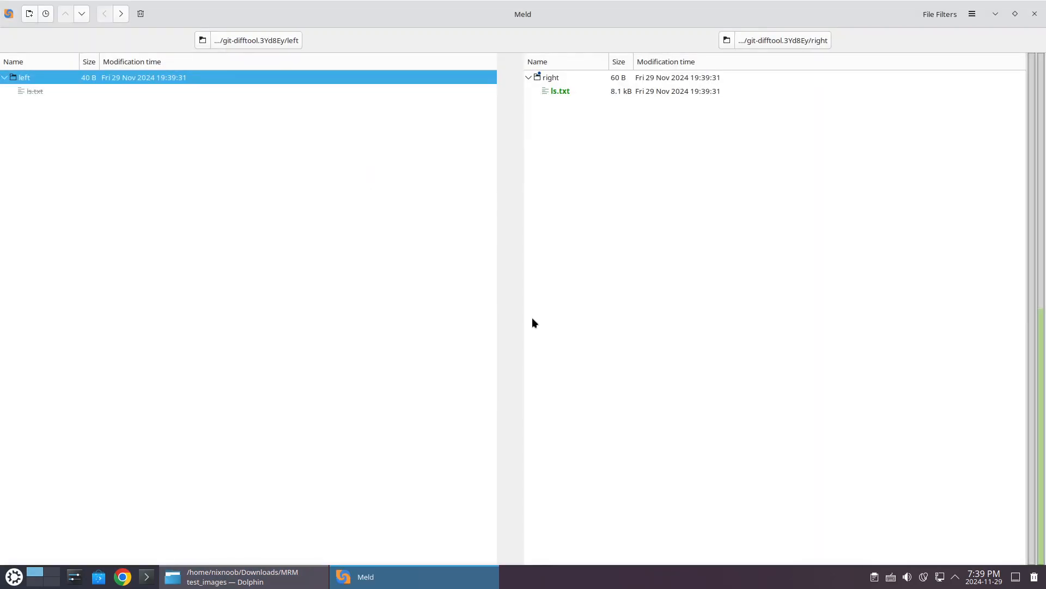
click(37, 92)
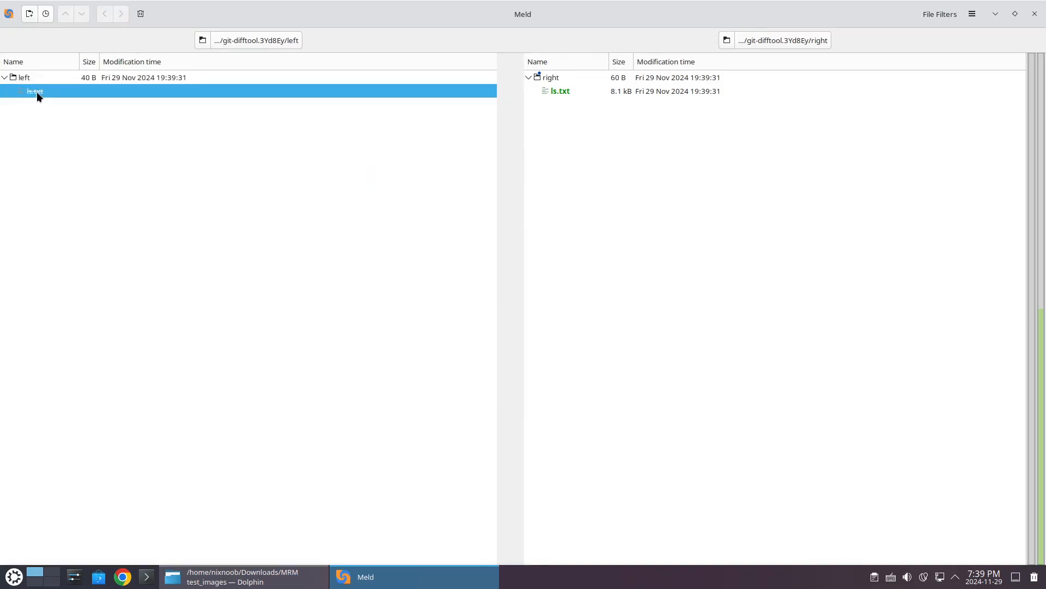
double_click(37, 92)
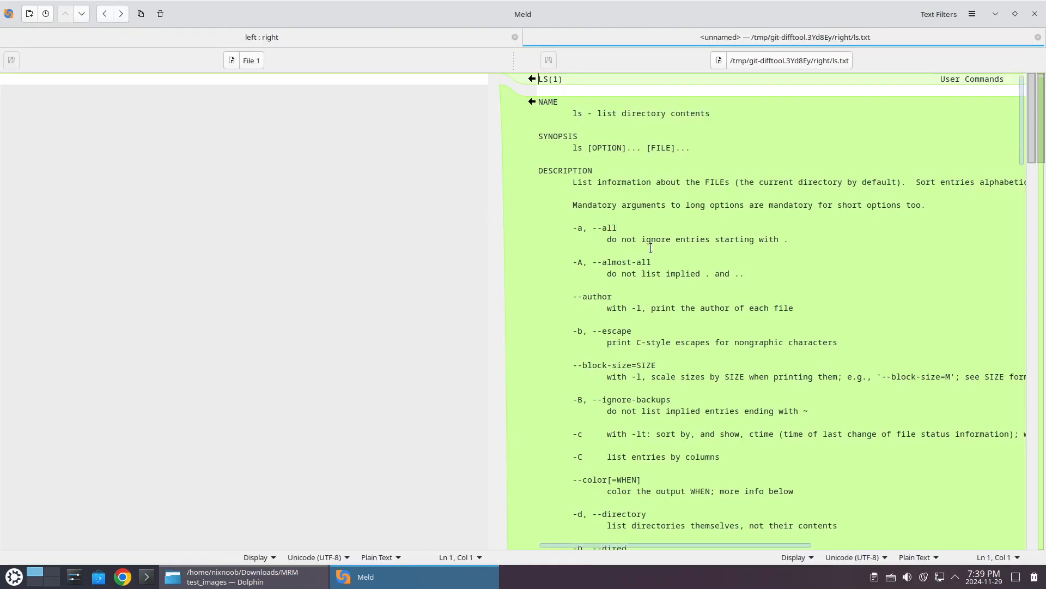
scroll(667, 220, down, 8)
scroll(668, 220, down, 10)
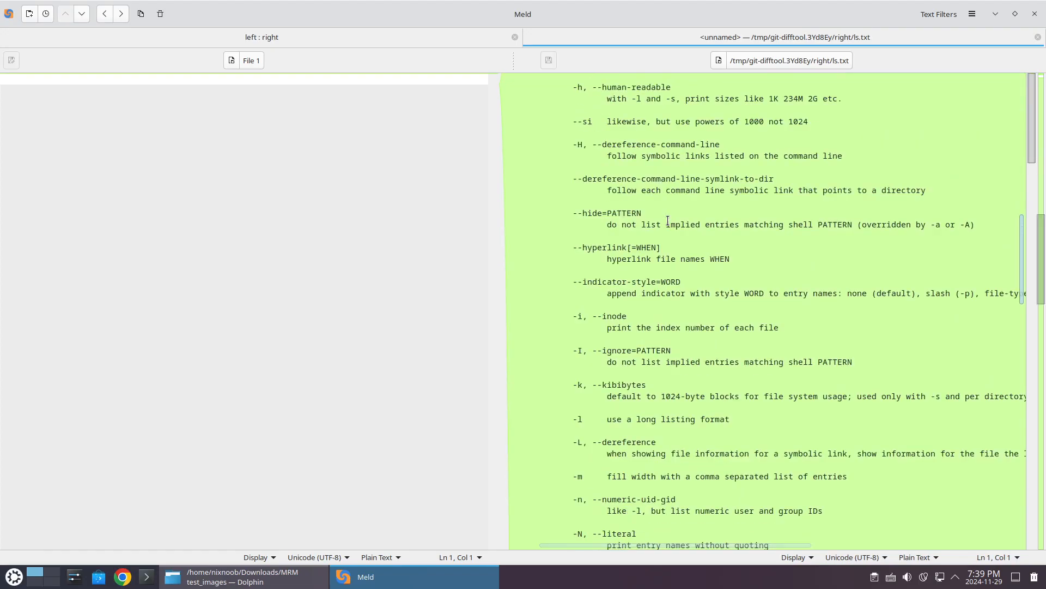
scroll(667, 220, up, 20)
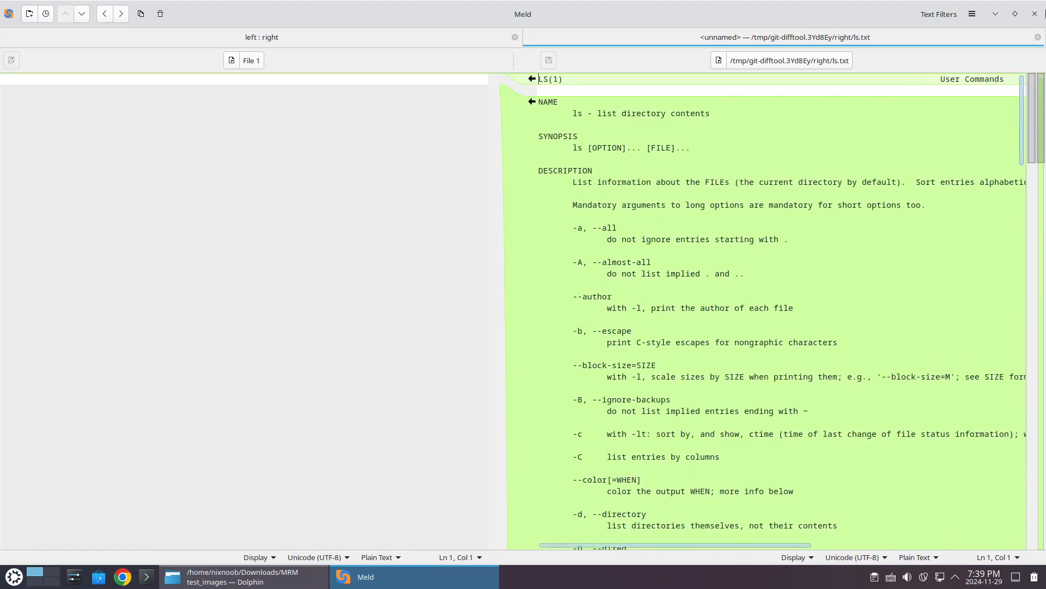
click(1034, 14)
click(611, 234)
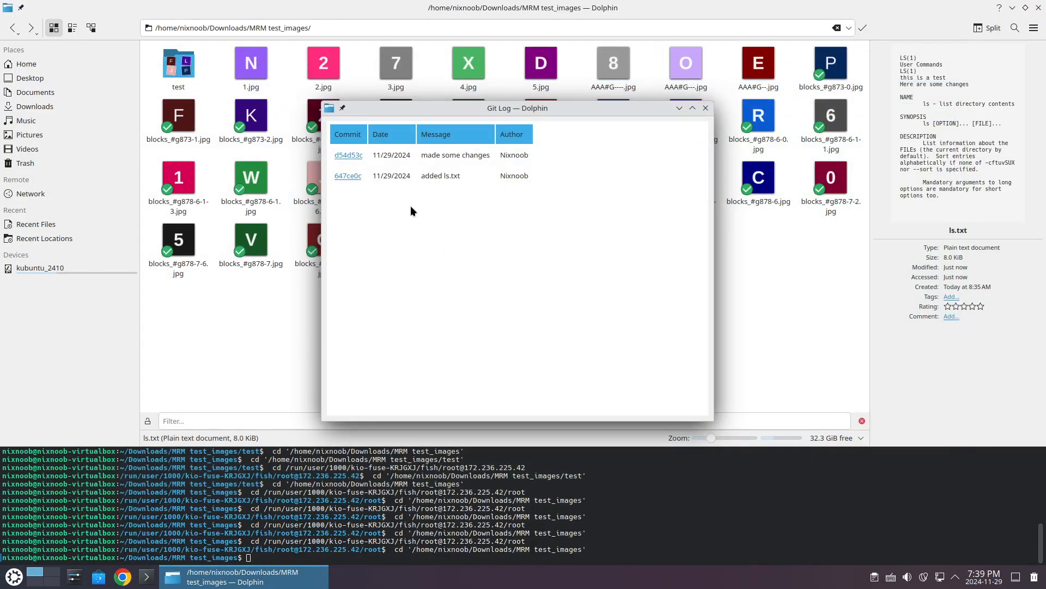
click(705, 108)
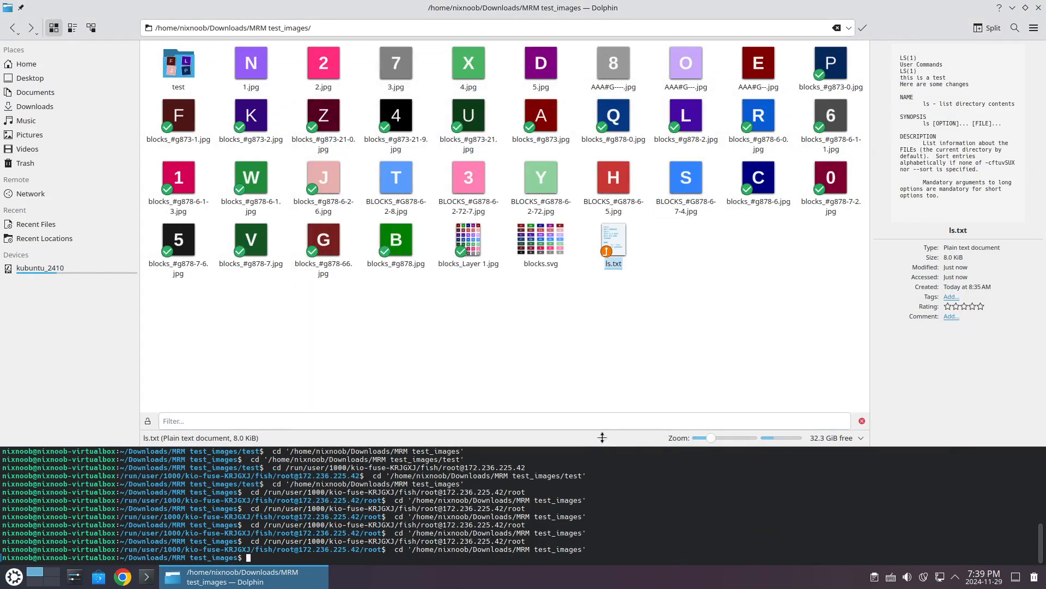
Enlarge the terminal panel and run meld ls.txt to compare the working copy with its repository version, and close the comparison
drag(602, 445, 600, 349)
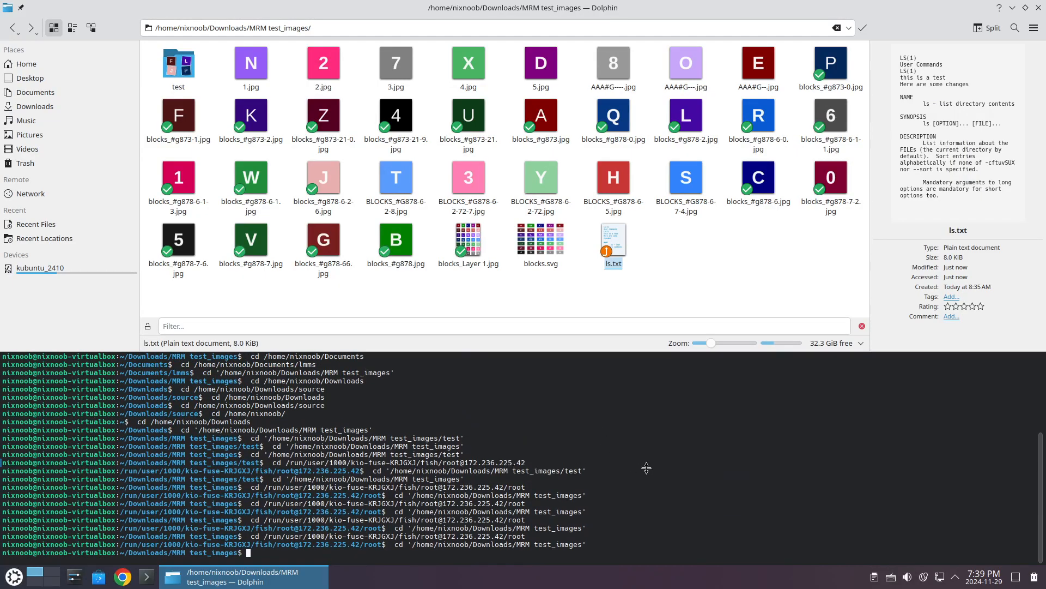
right_click(617, 261)
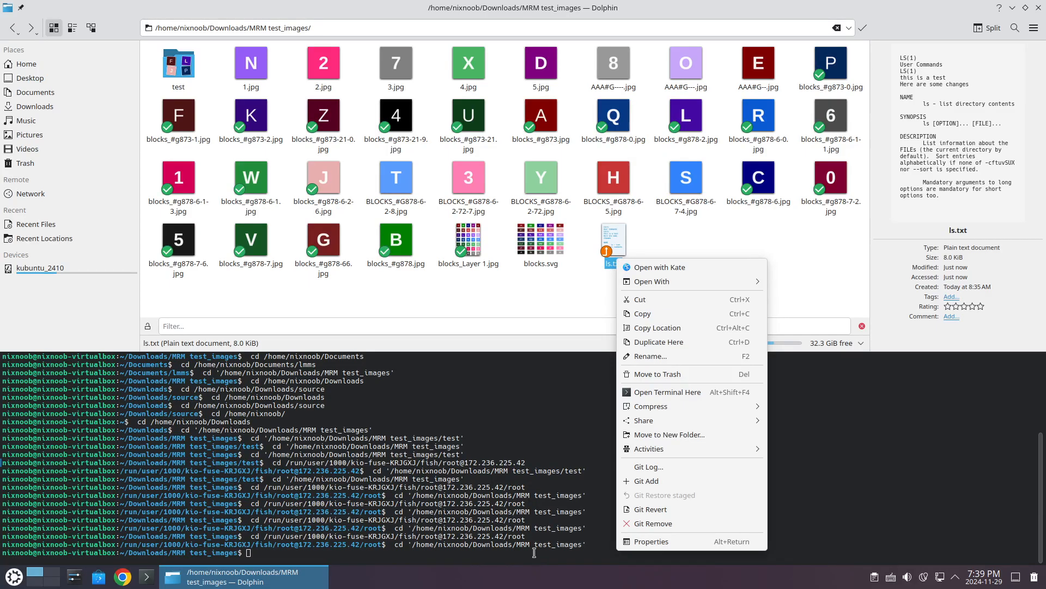
click(534, 552)
text(meld ls)
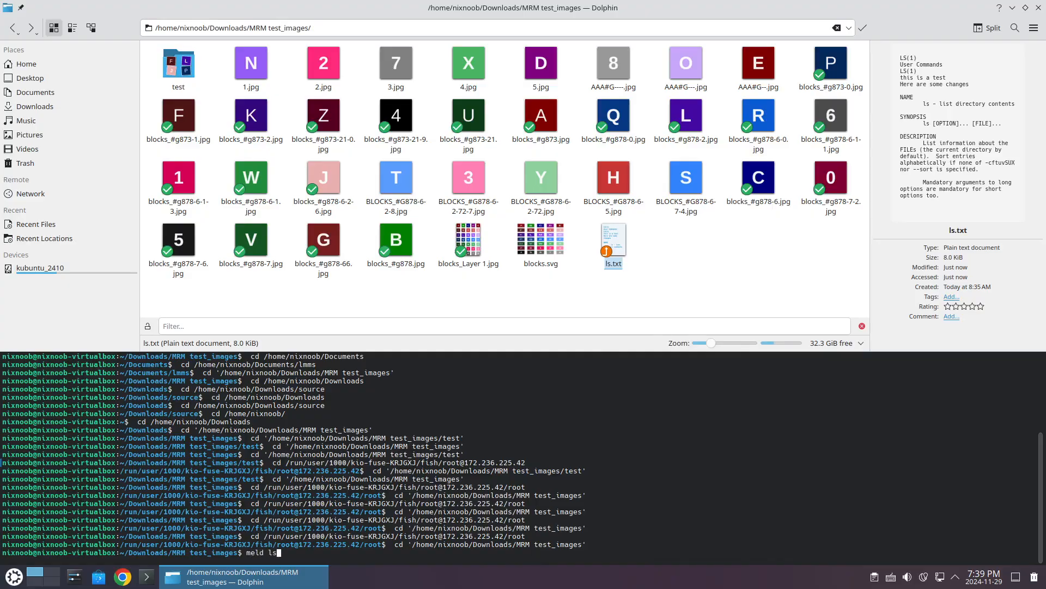
key(Tab)
key(Return)
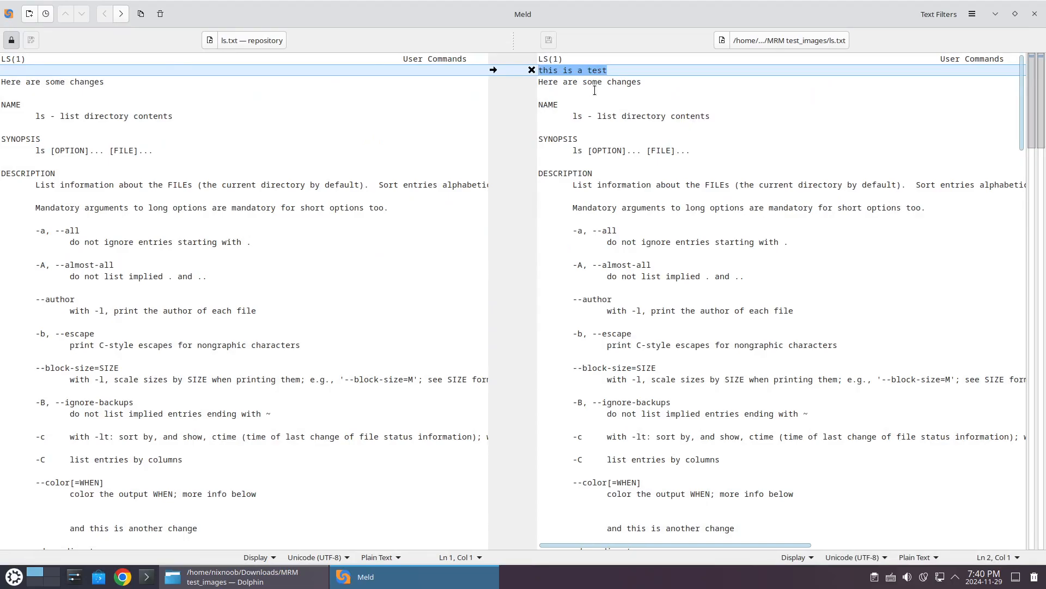
click(1035, 14)
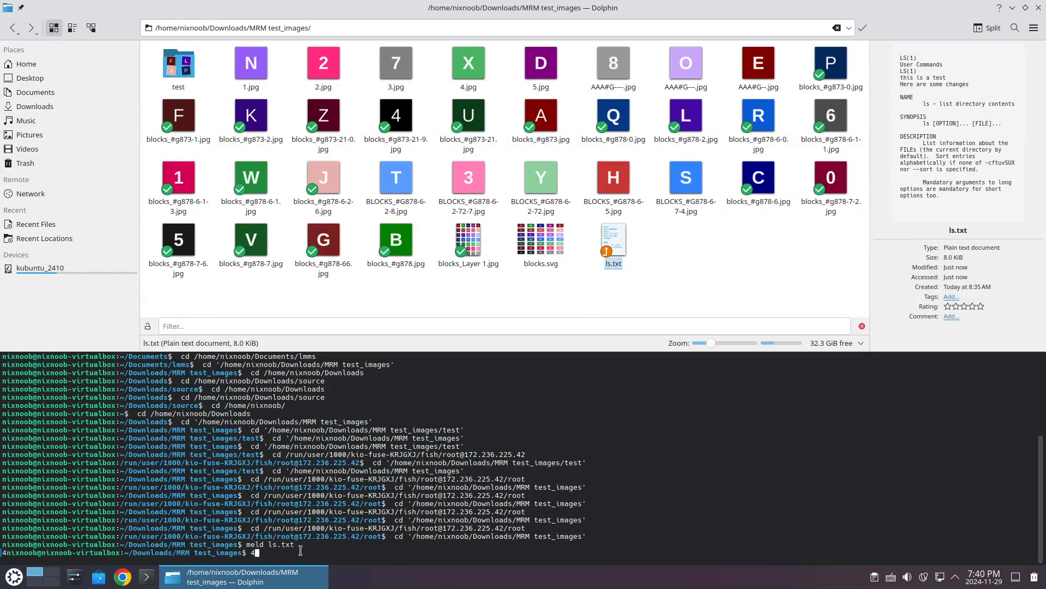
Stage the tracked changes with git add -u and commit them with the message 'this is a bad commit message'
key(BackSpace)
text(git add -u)
key(Return)
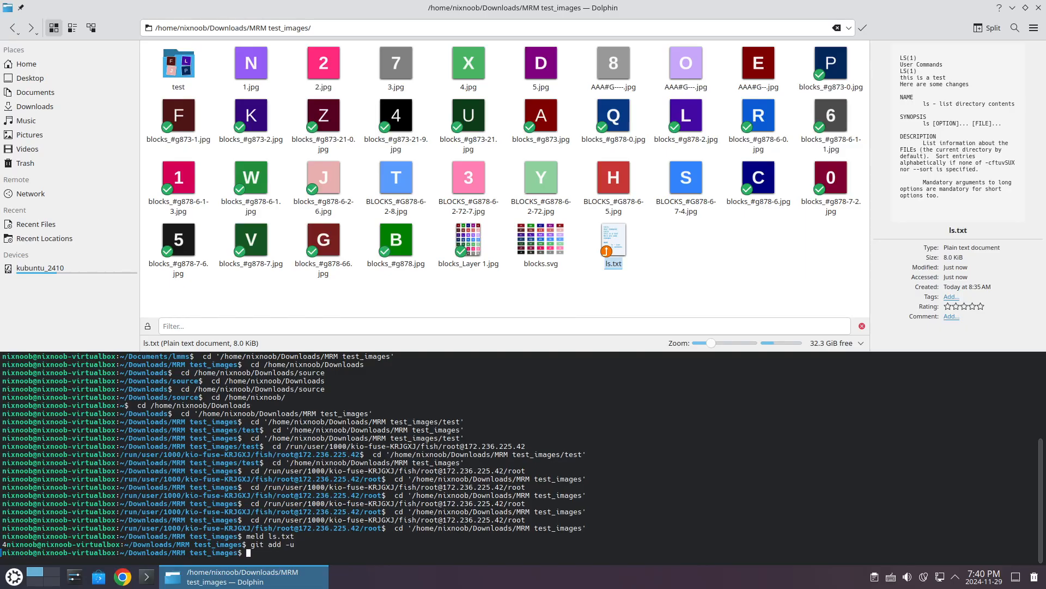
text(git commit -m 'this is a bad commit message)
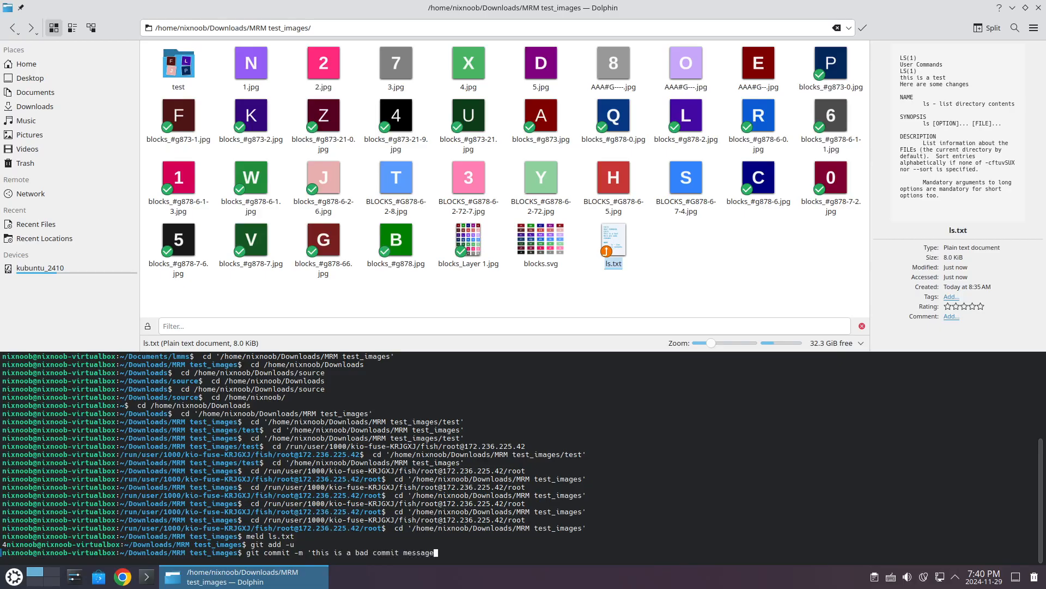
text(')
key(Return)
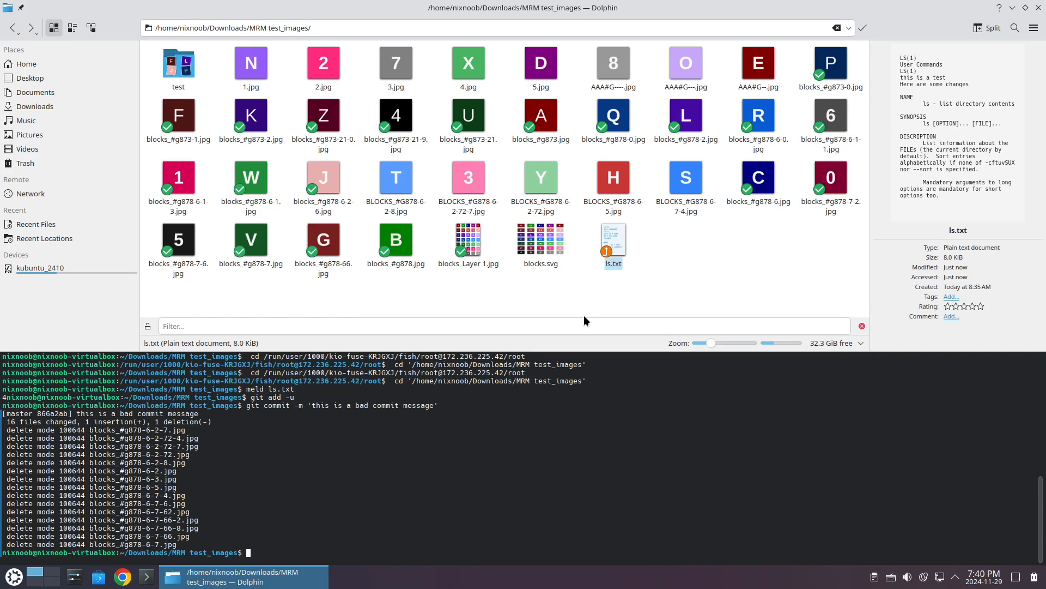
click(566, 307)
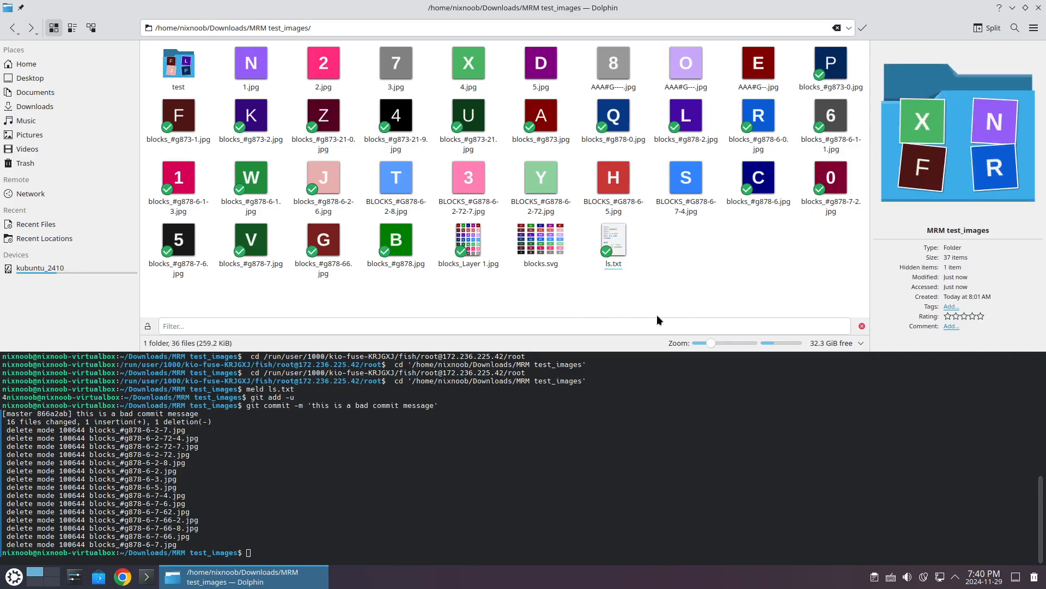
Examine the ls.txt differences of the "this is a bad commit message" commit from the file's Git log, and close the log
right_click(625, 245)
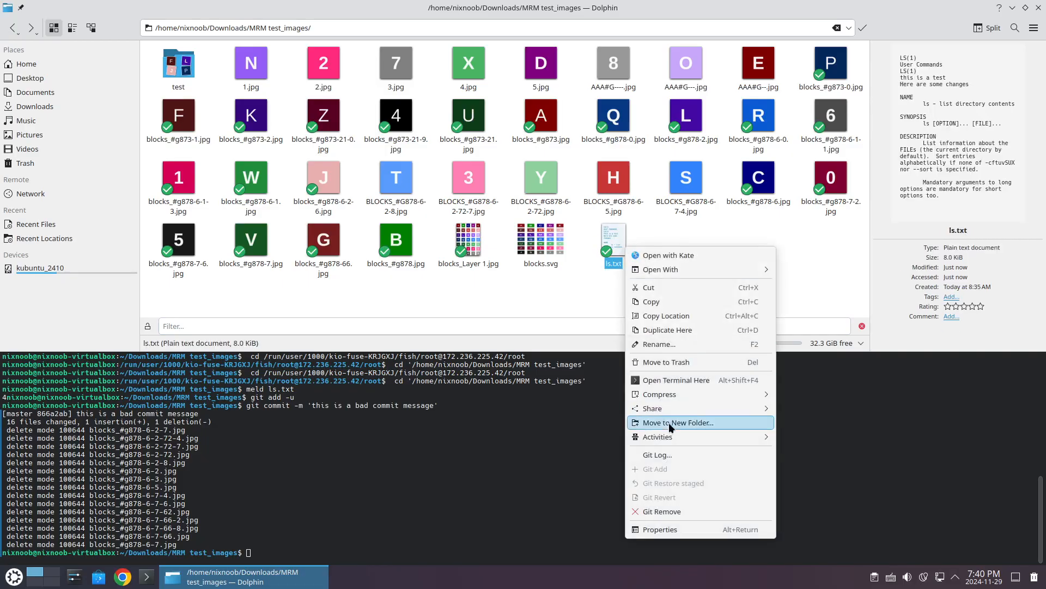
click(679, 455)
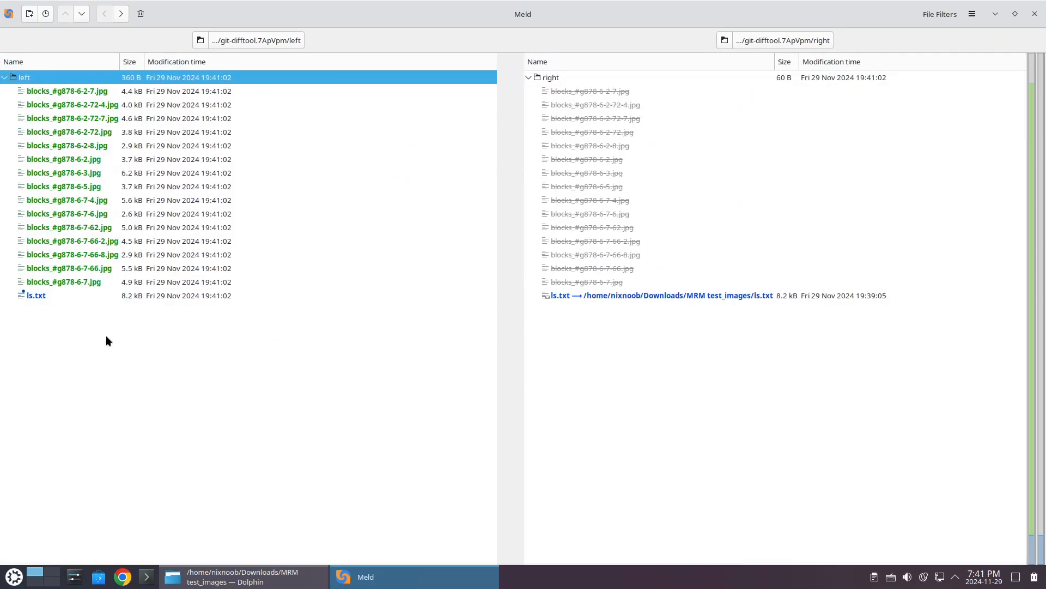
click(32, 296)
double_click(31, 295)
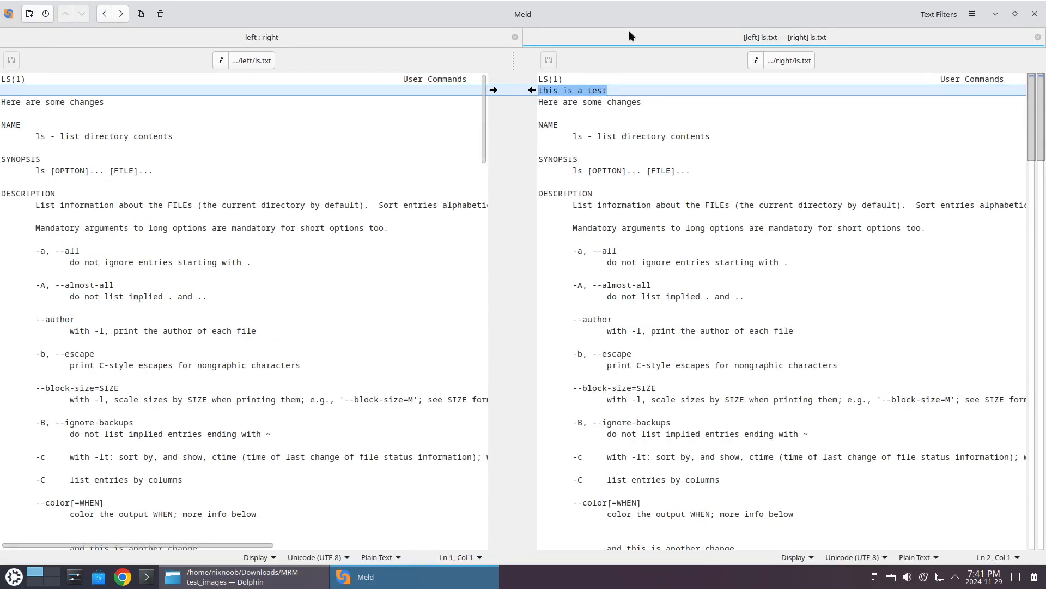
click(1036, 15)
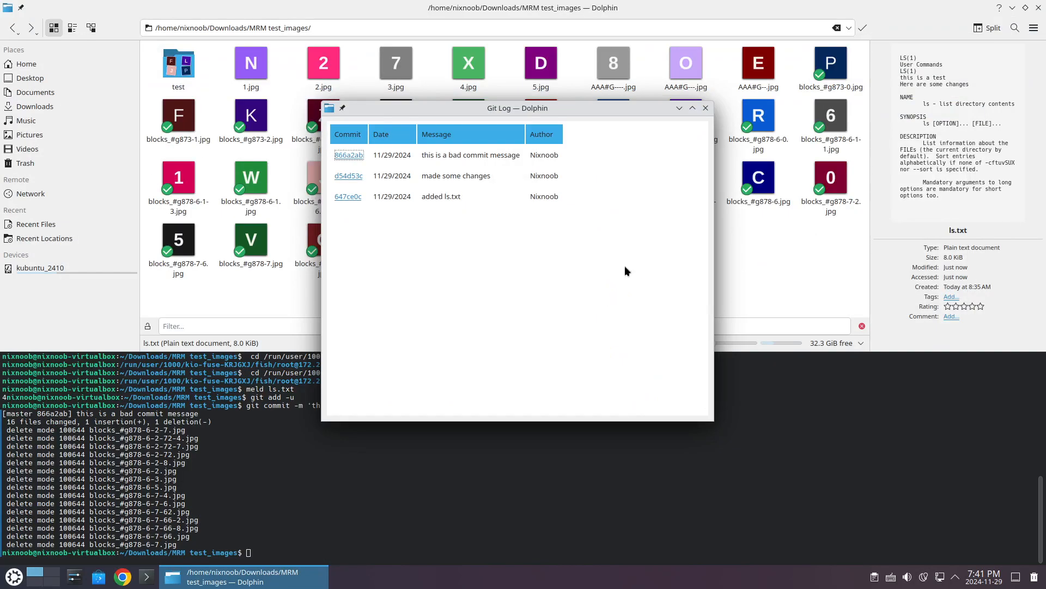
click(706, 108)
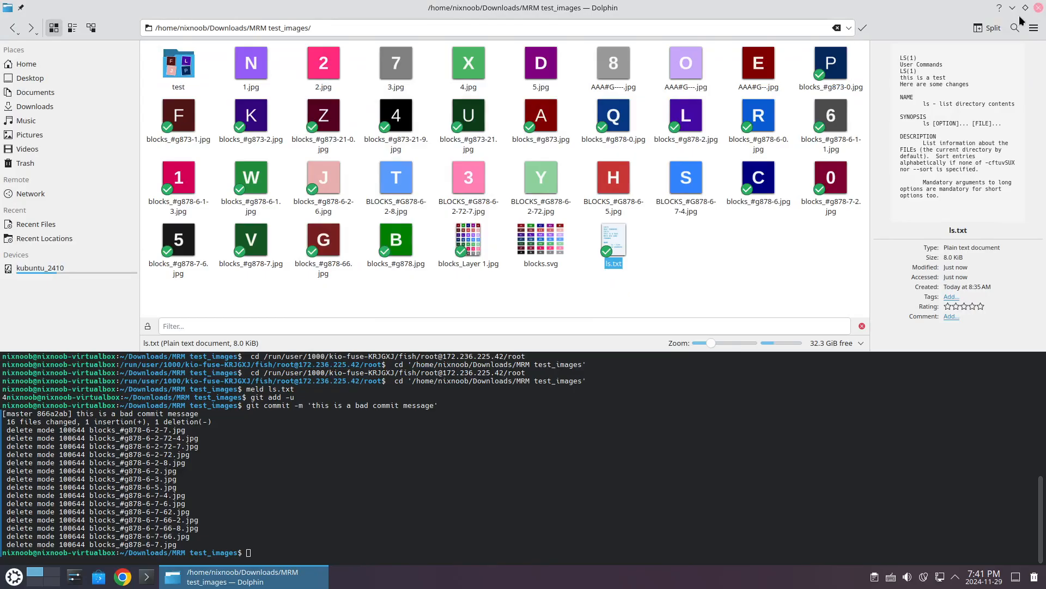
Disable the Git service in the context menu settings, apply the change, and restart Dolphin
click(1032, 30)
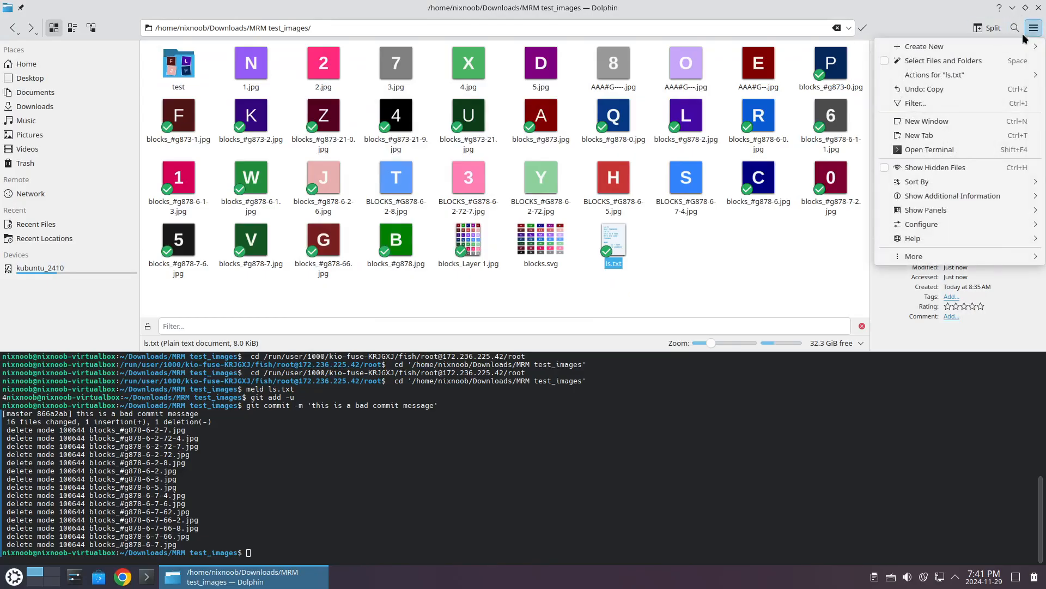
mouse_move(935, 224)
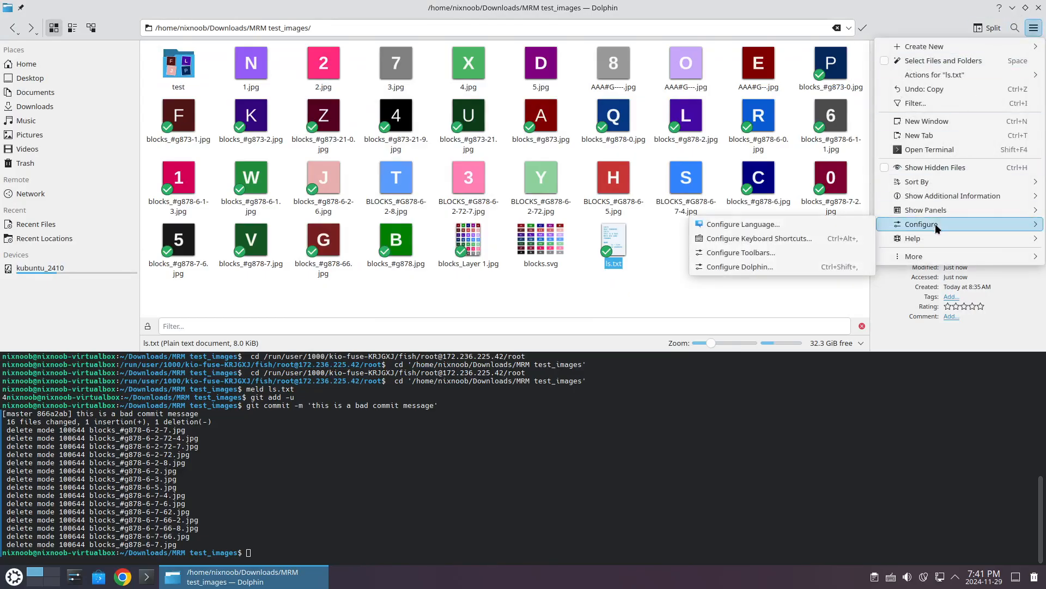
click(766, 265)
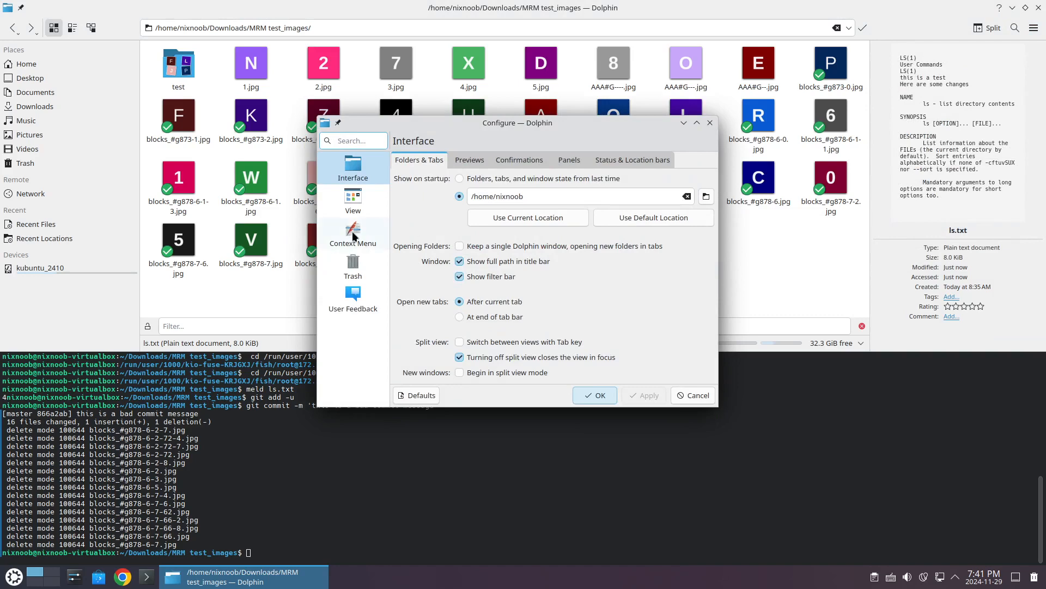
click(355, 236)
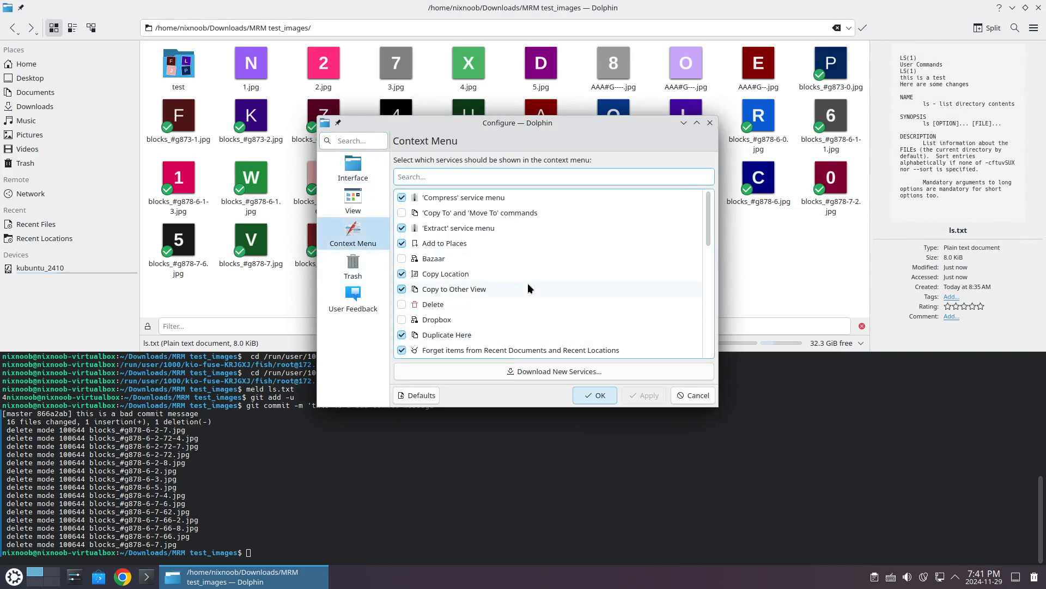
scroll(533, 272, down, 3)
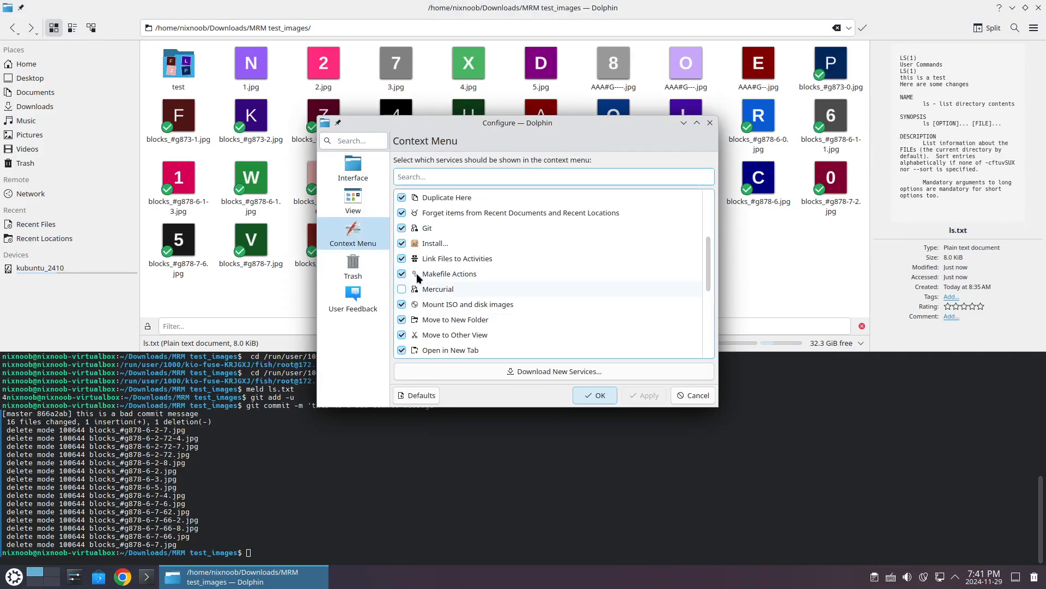
click(401, 228)
scroll(557, 282, down, 5)
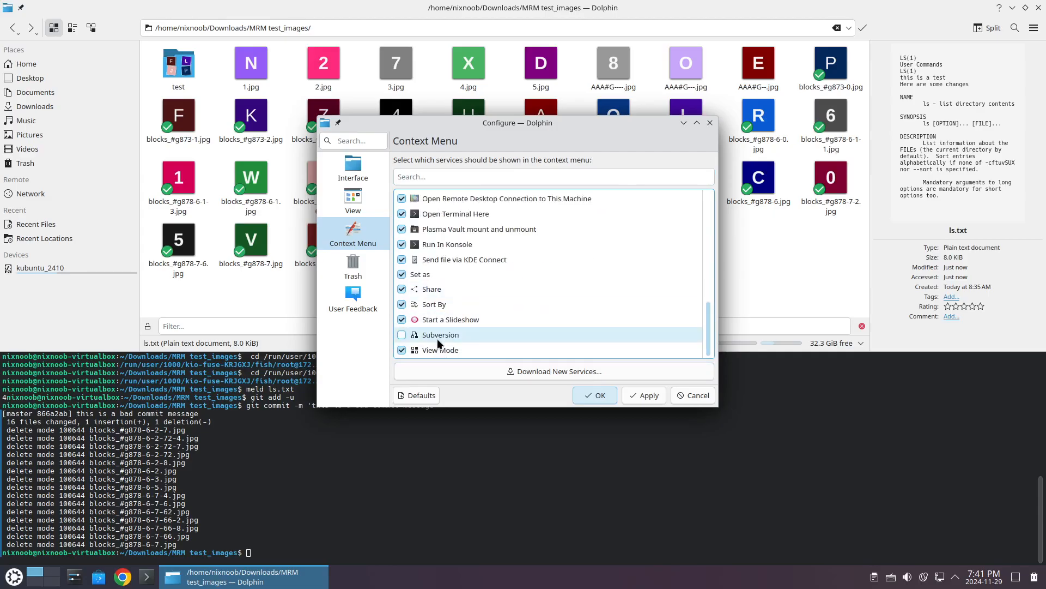
click(644, 395)
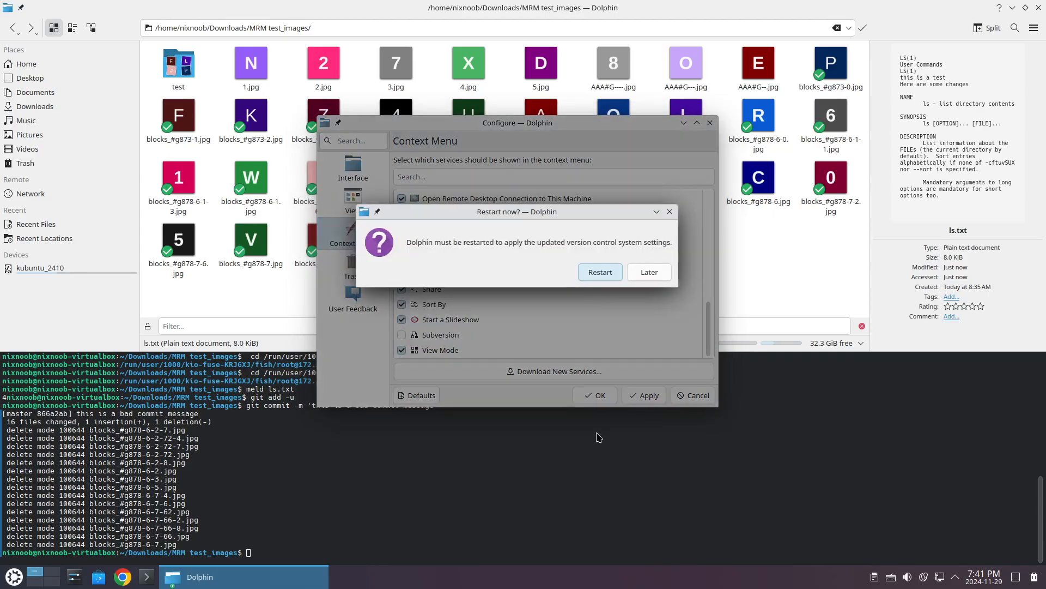
click(591, 274)
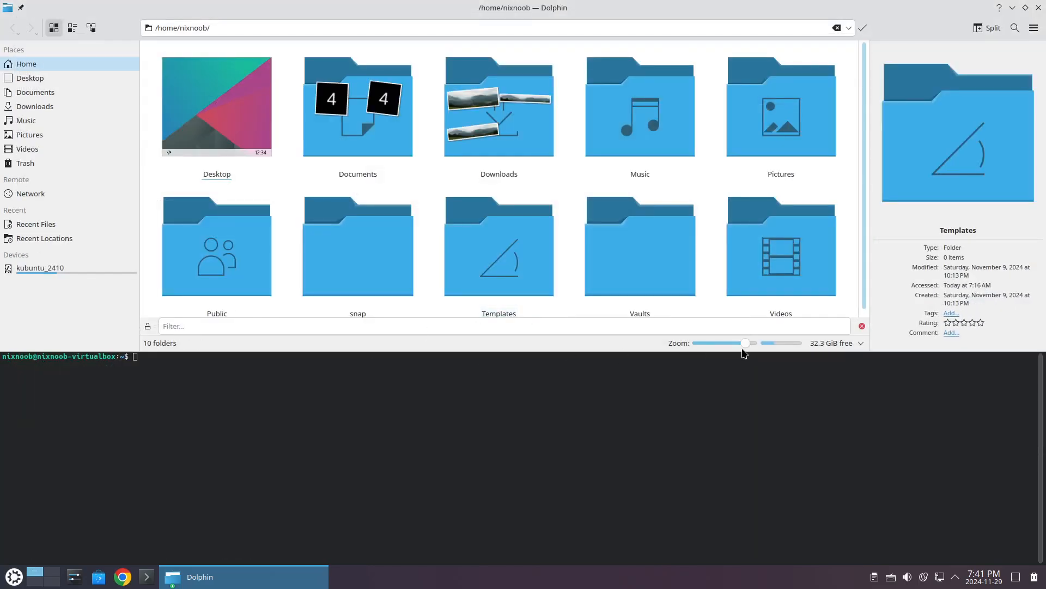
Open the MRM test_images folder inside Downloads and shrink the icons so that all its files fit in the view
drag(745, 343, 717, 343)
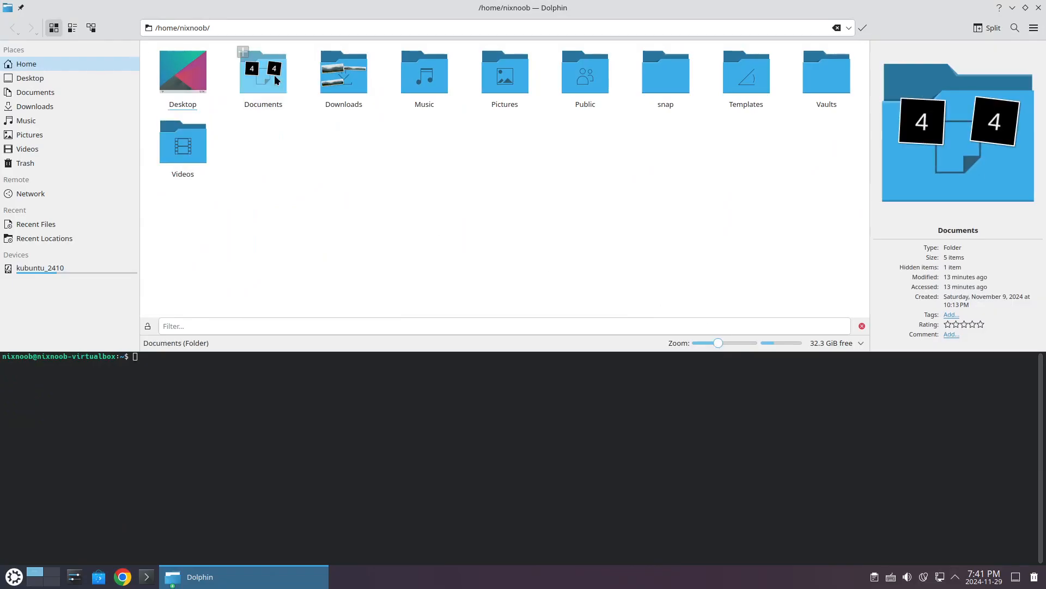
double_click(344, 80)
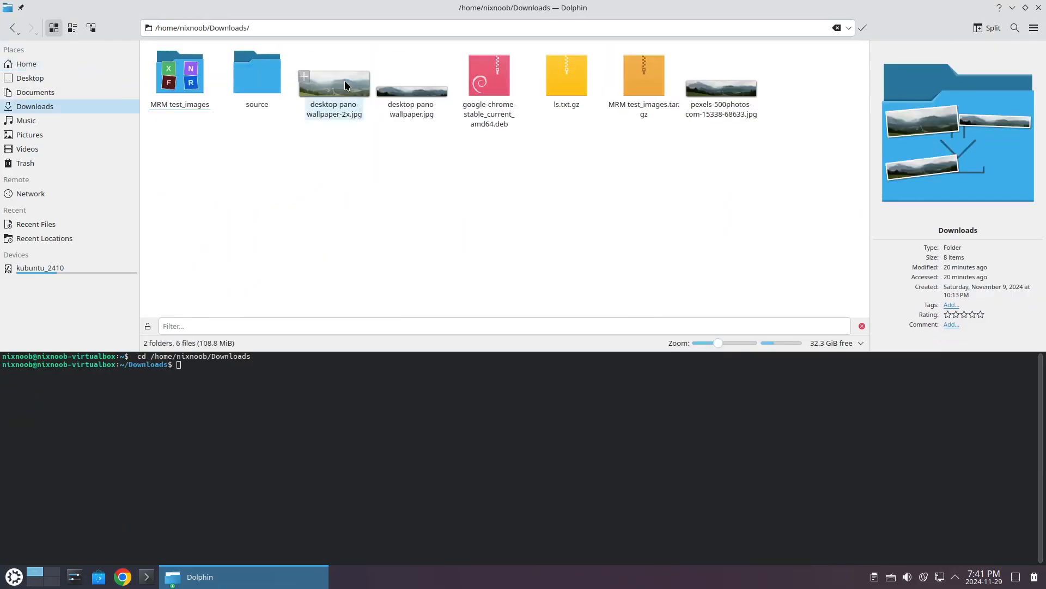
double_click(179, 82)
scroll(460, 235, down, 2)
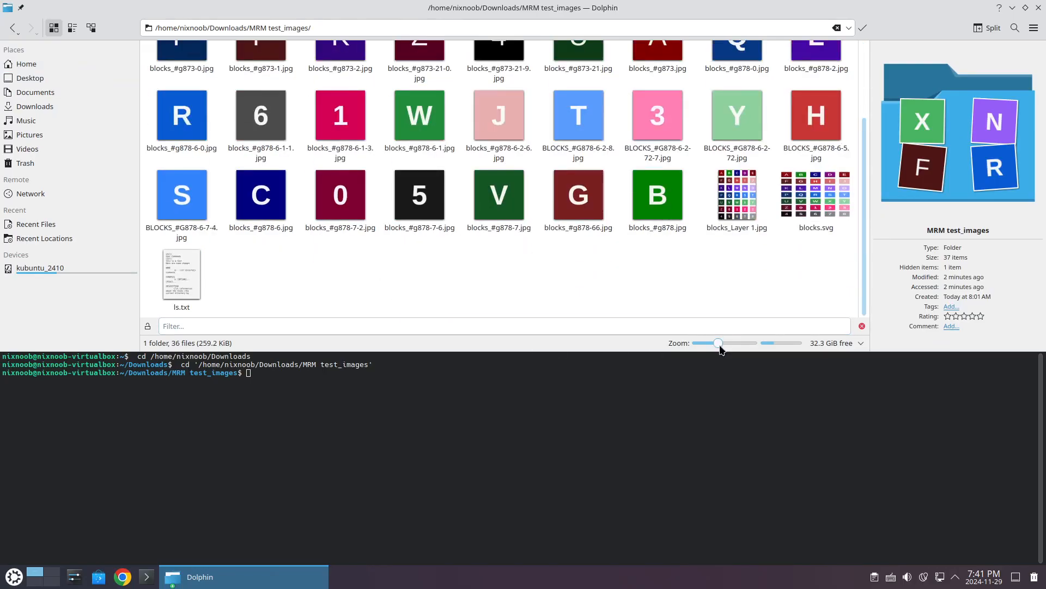
drag(719, 343, 711, 345)
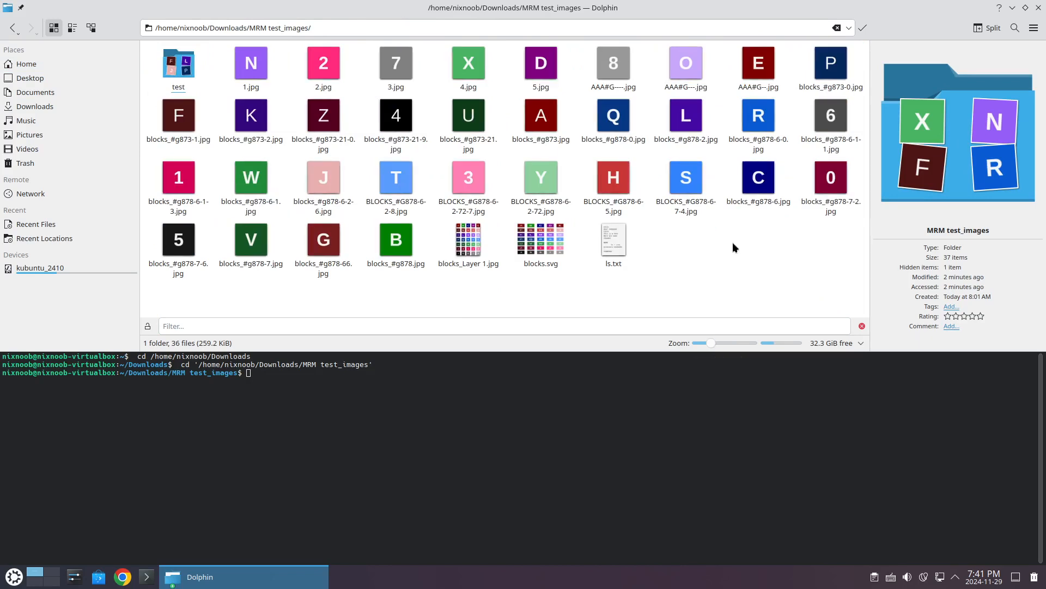
Enable the Git service again in the context menu settings, apply it, and postpone the restart
click(1034, 28)
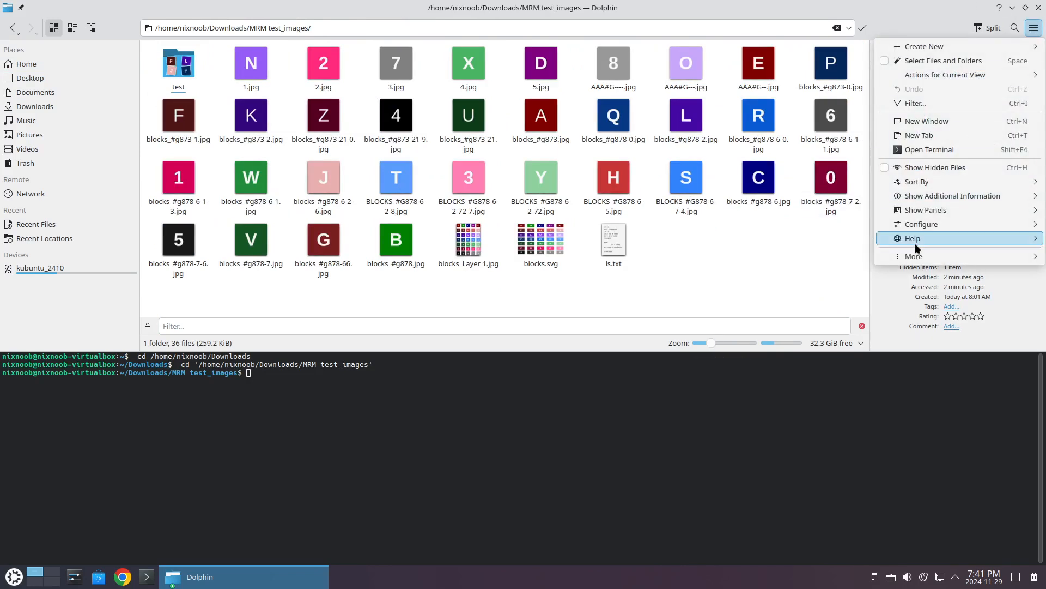
mouse_move(918, 224)
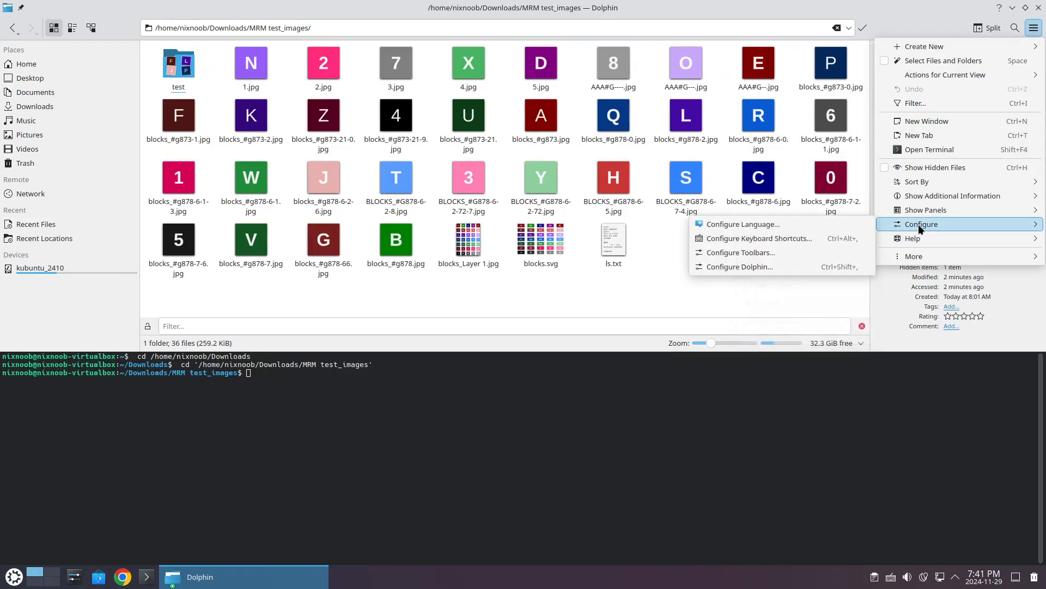
click(742, 264)
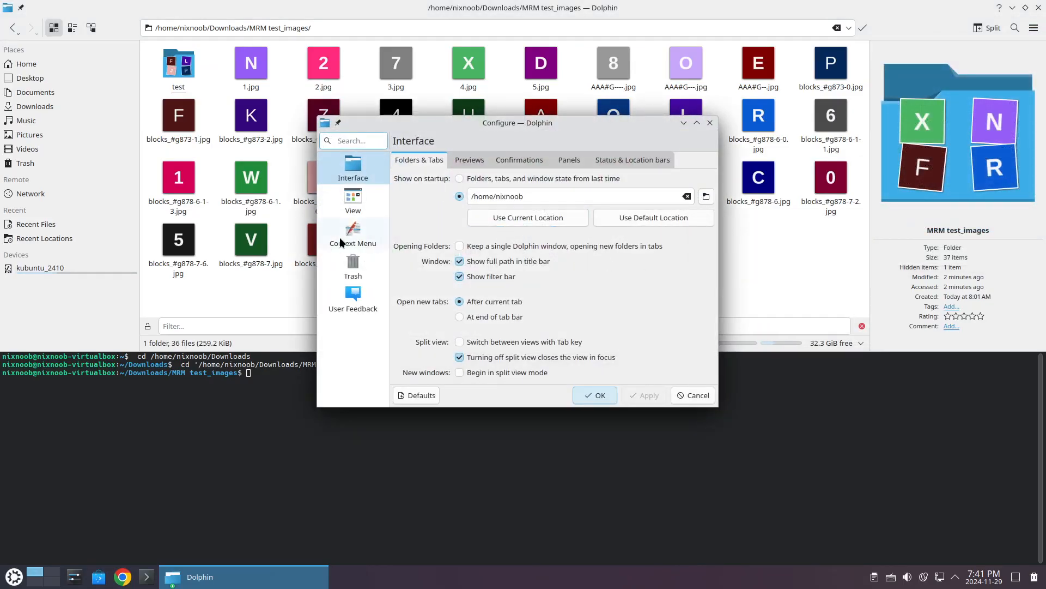
click(339, 237)
scroll(490, 289, down, 1)
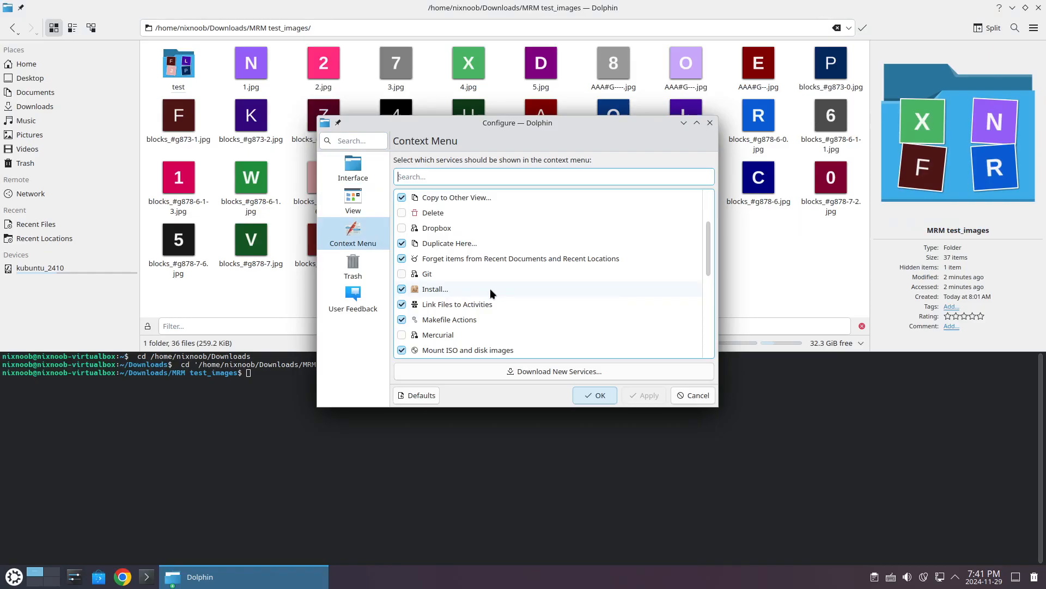
click(404, 274)
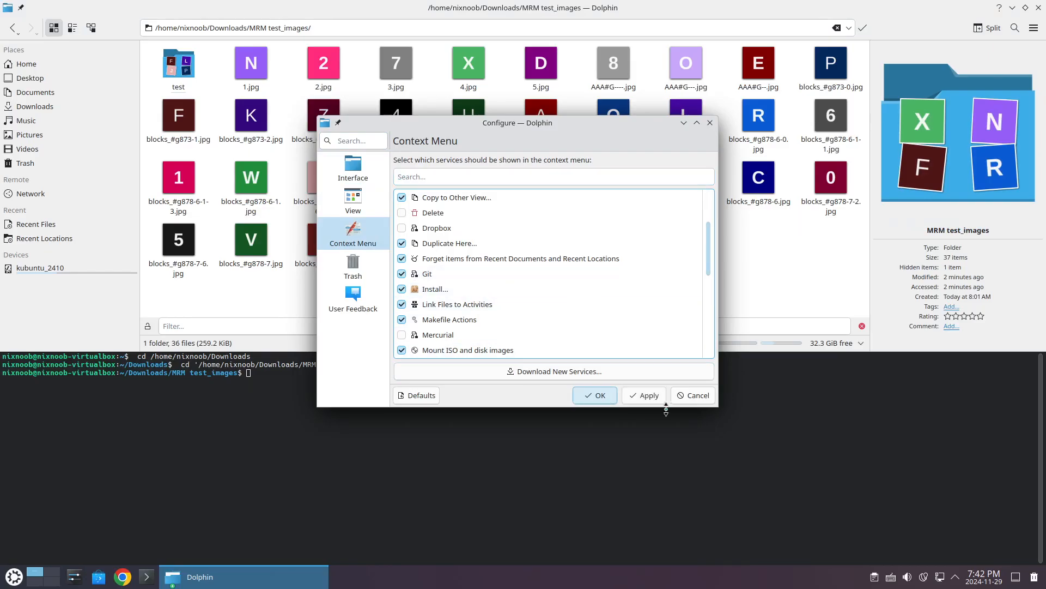
click(645, 396)
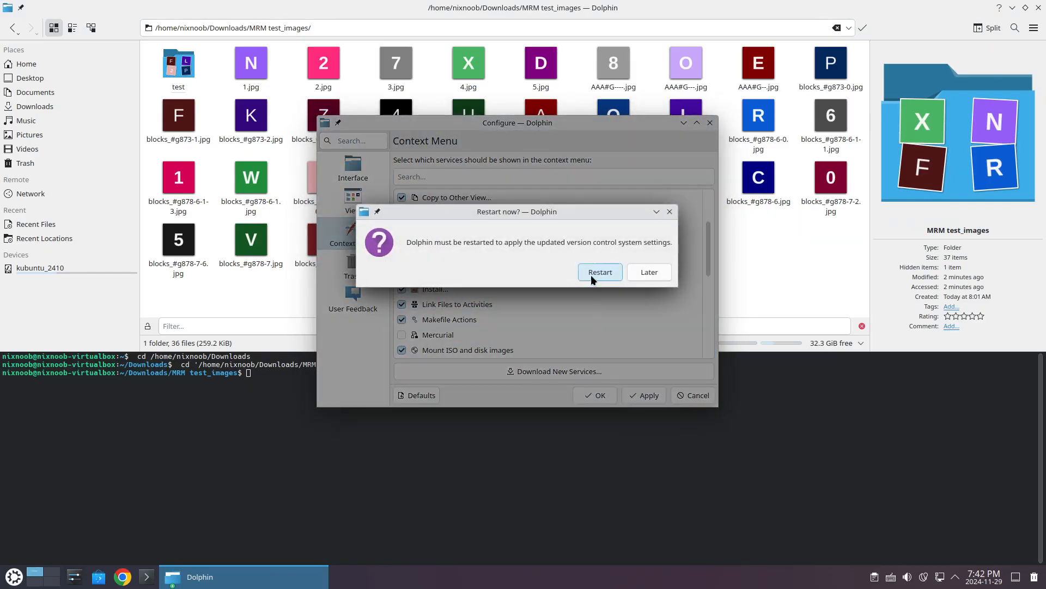
click(639, 272)
Enable the Delete entry in the context menu services, apply it, and close the settings
click(401, 214)
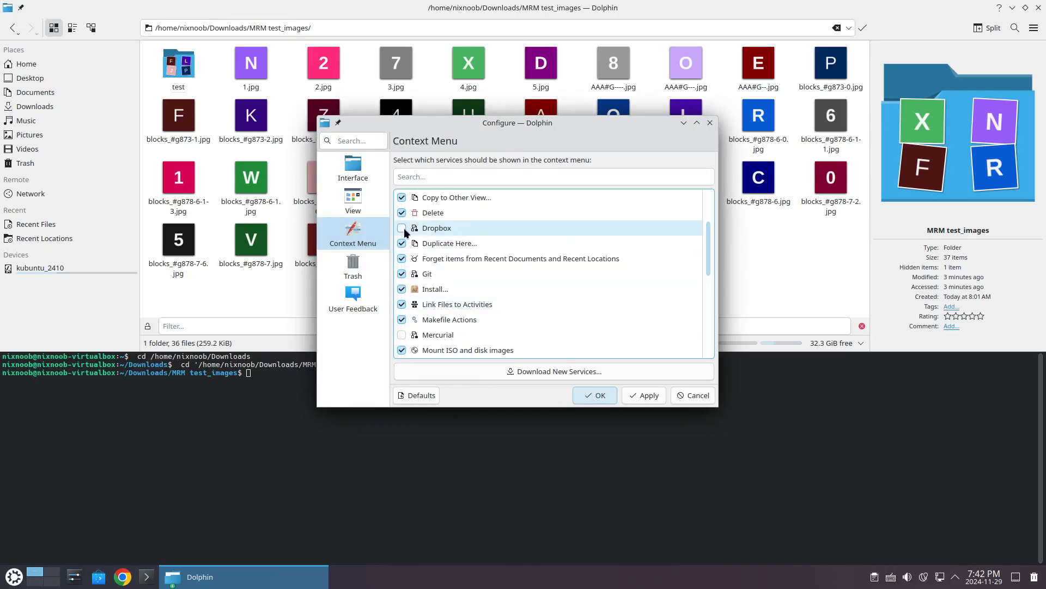
click(646, 396)
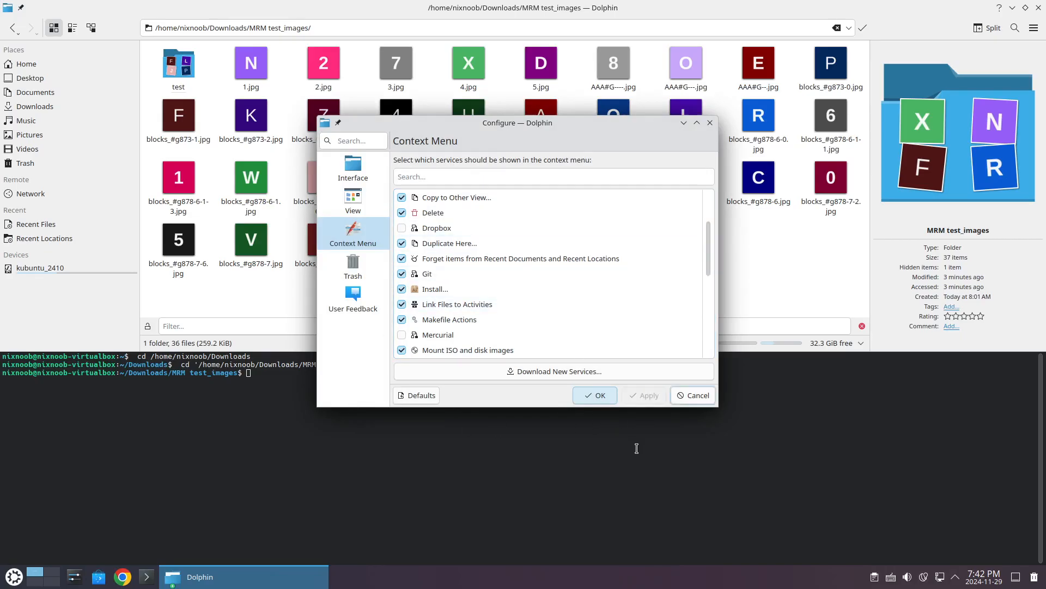
click(594, 400)
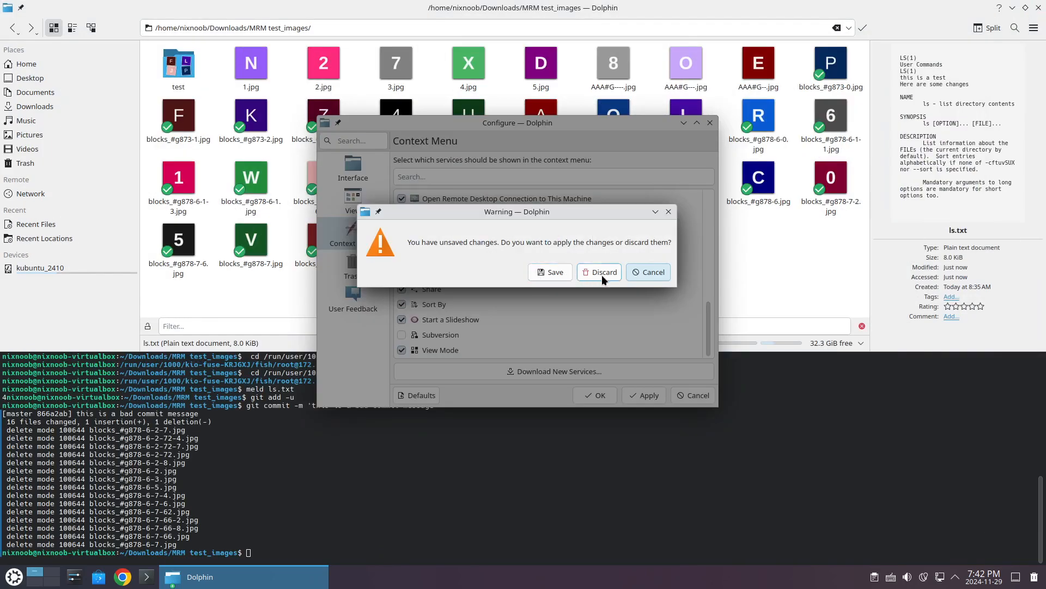
Restart Dolphin with the pending settings changes saved, and open the MRM test_images folder inside Downloads
click(551, 272)
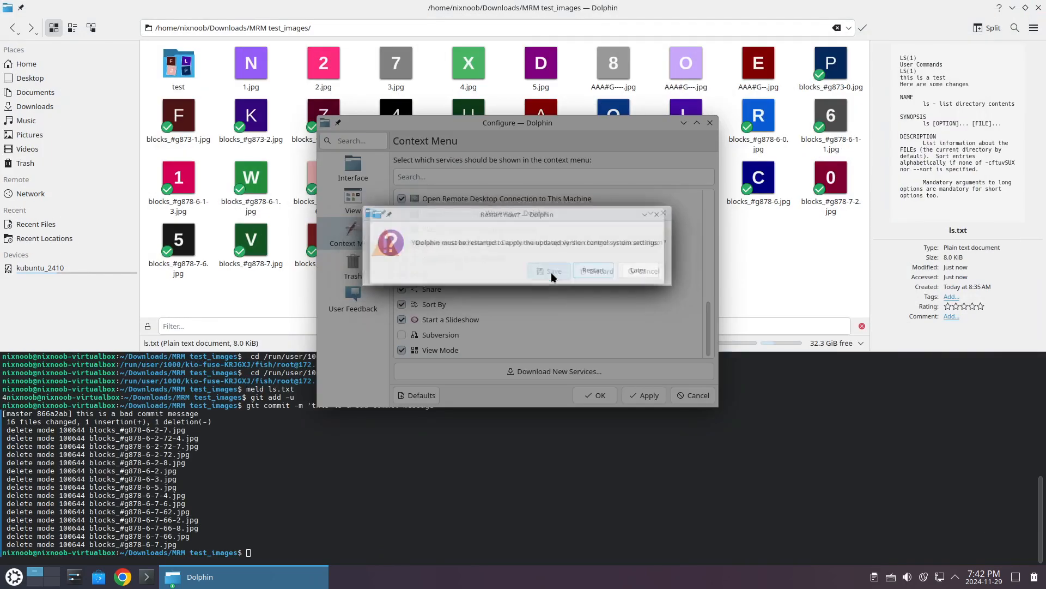
click(614, 271)
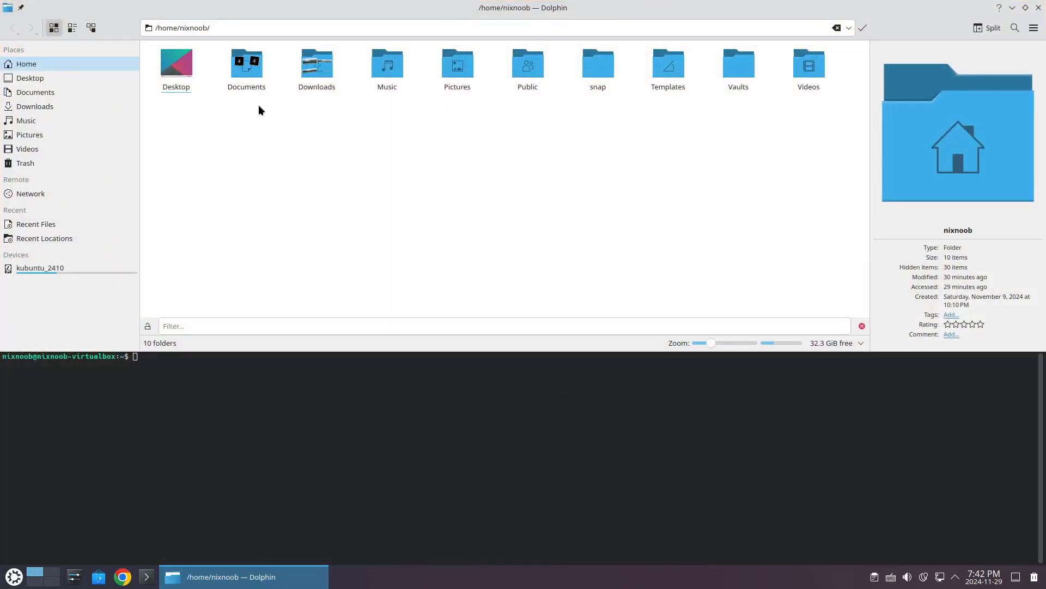
double_click(302, 68)
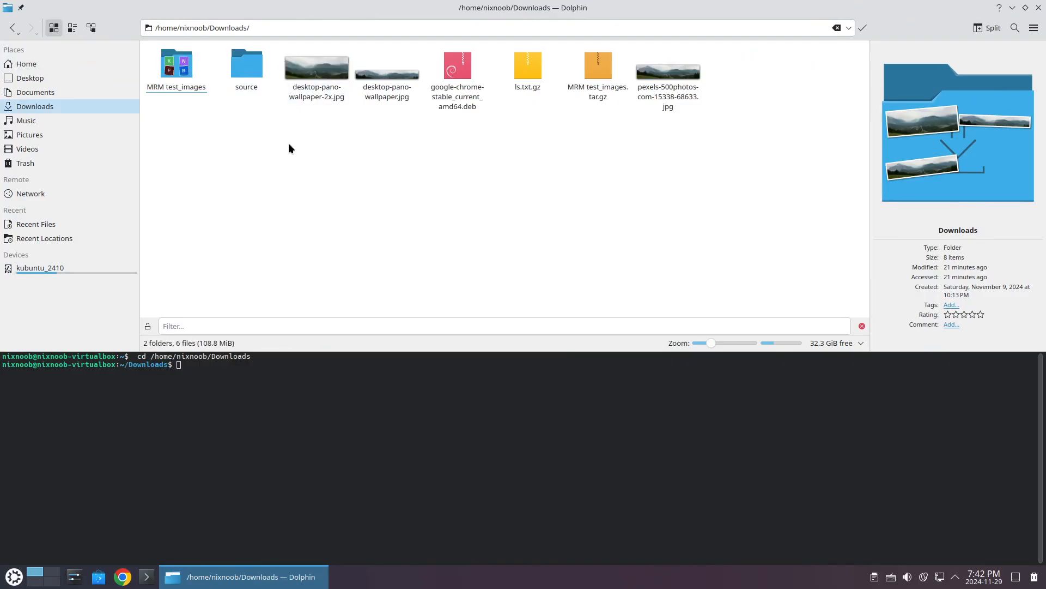
double_click(175, 70)
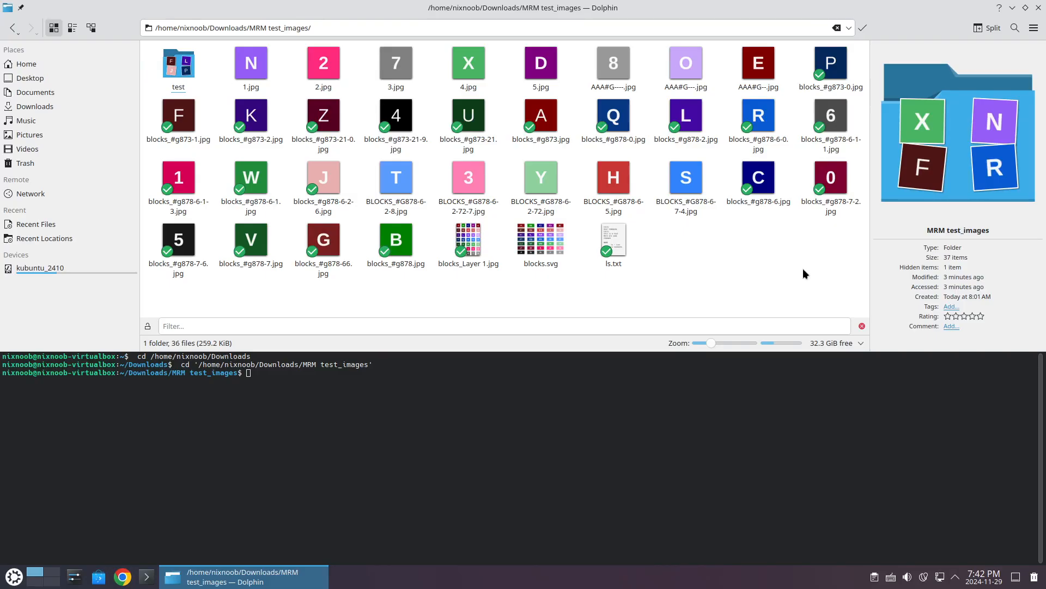
Review the Trash settings and the list of context menu services, and close the configuration without changes
click(1034, 28)
mouse_move(947, 224)
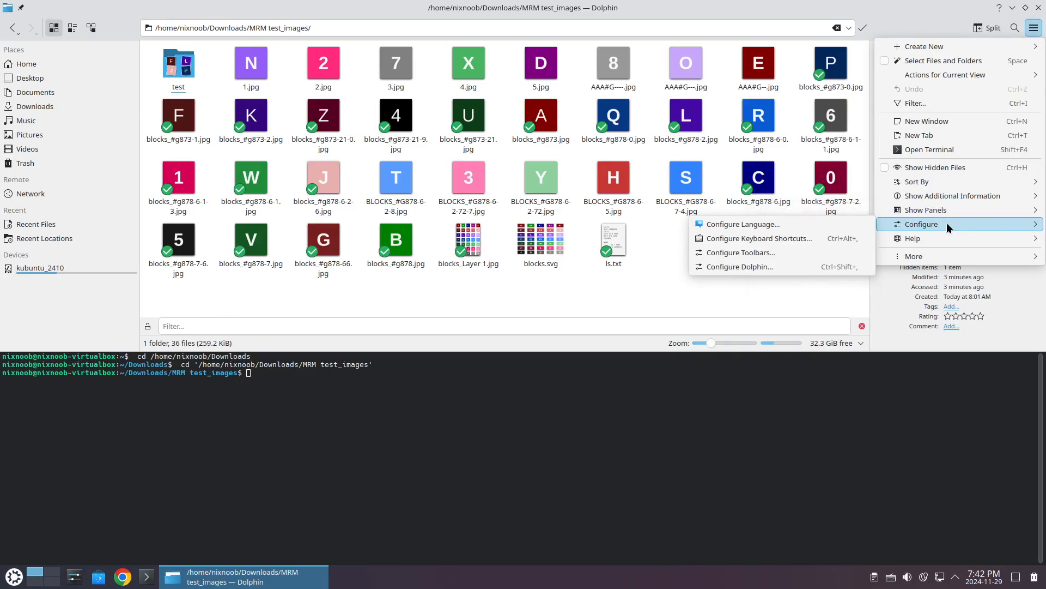
click(764, 266)
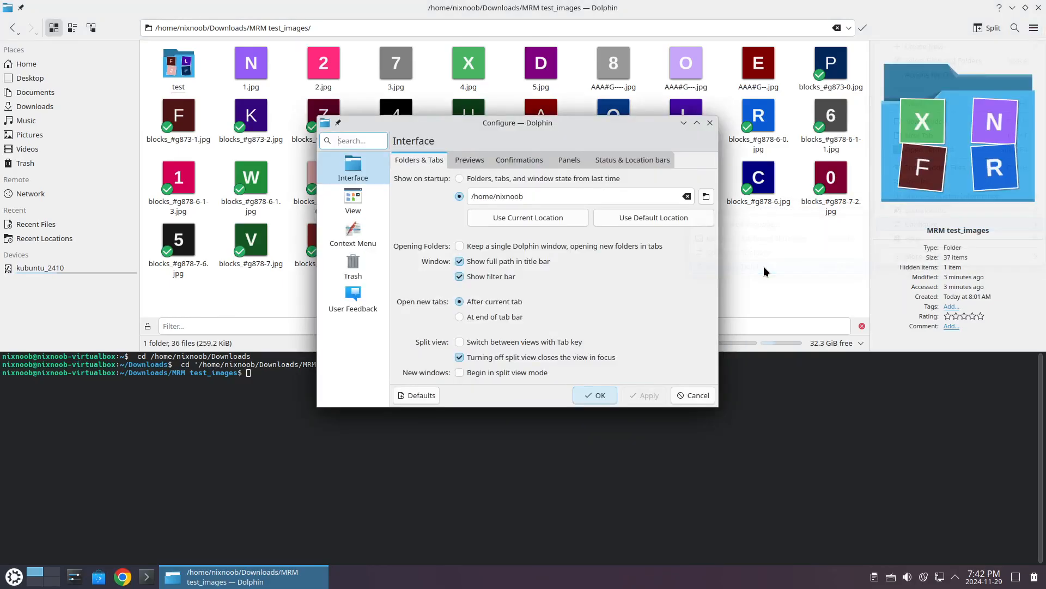
click(353, 263)
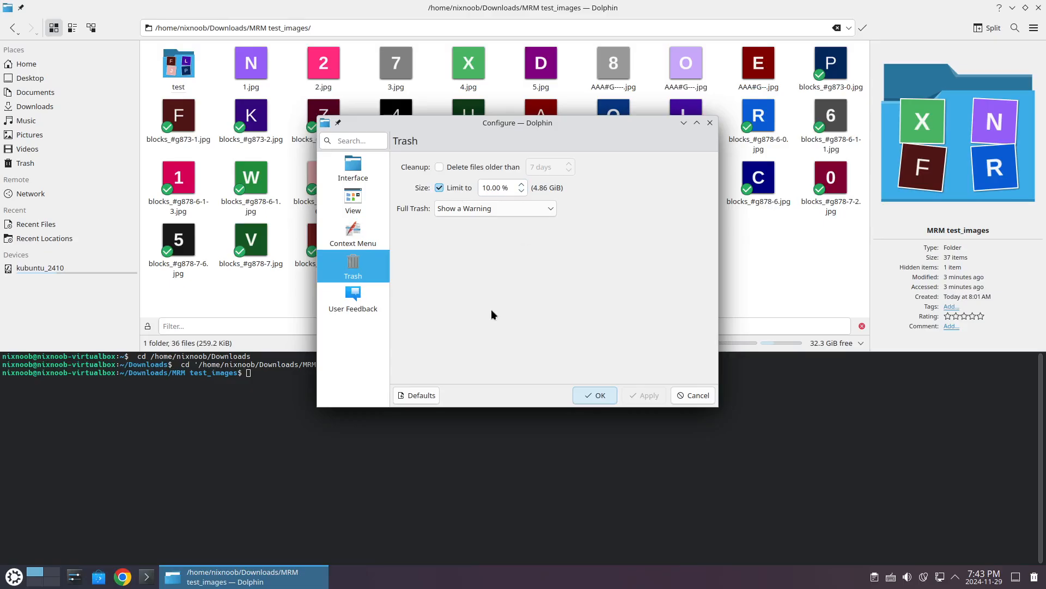
click(355, 234)
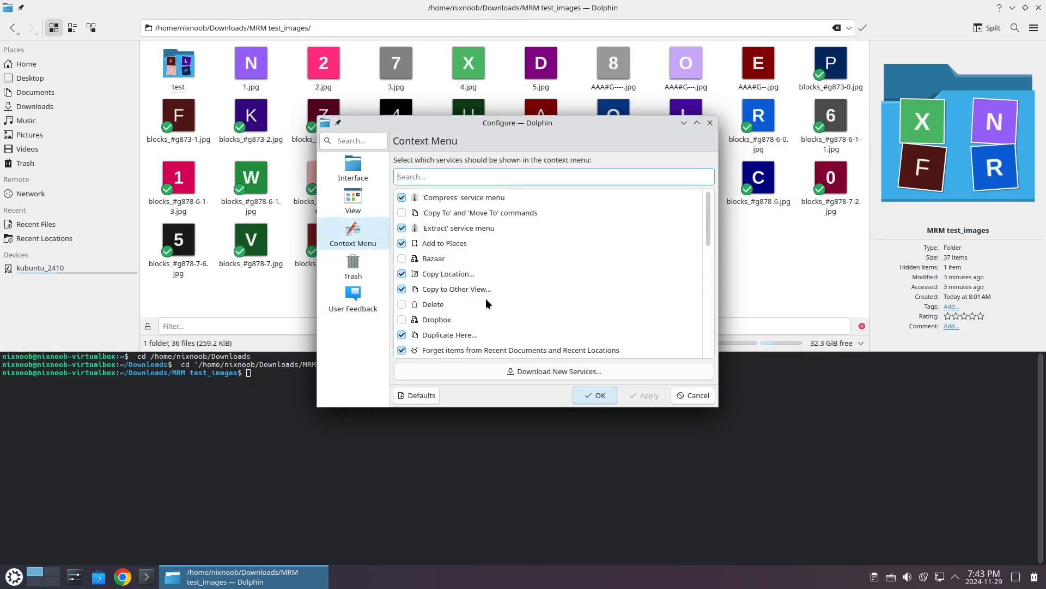
scroll(501, 271, down, 5)
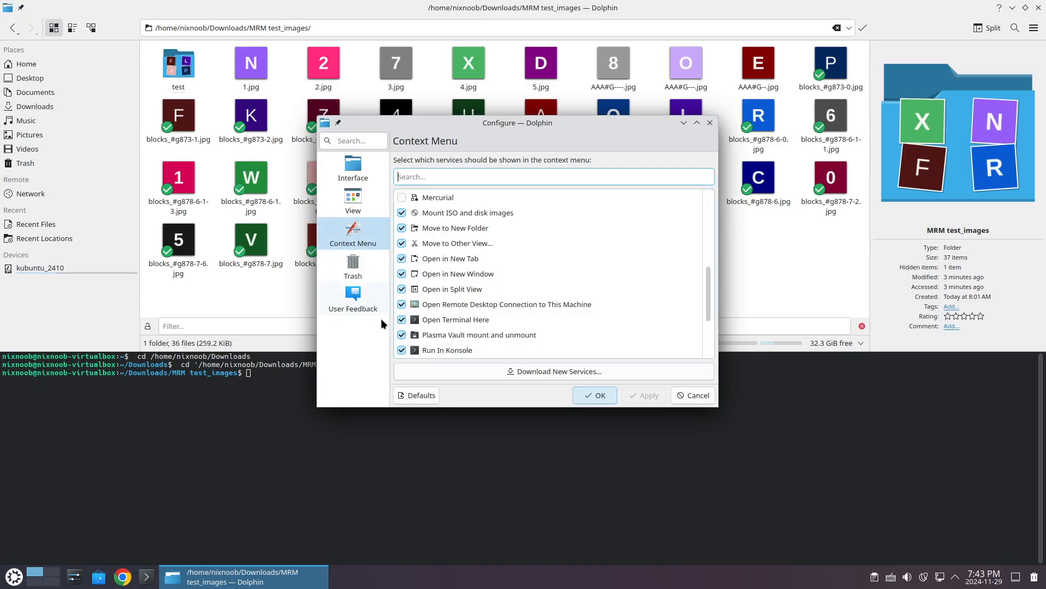
click(699, 396)
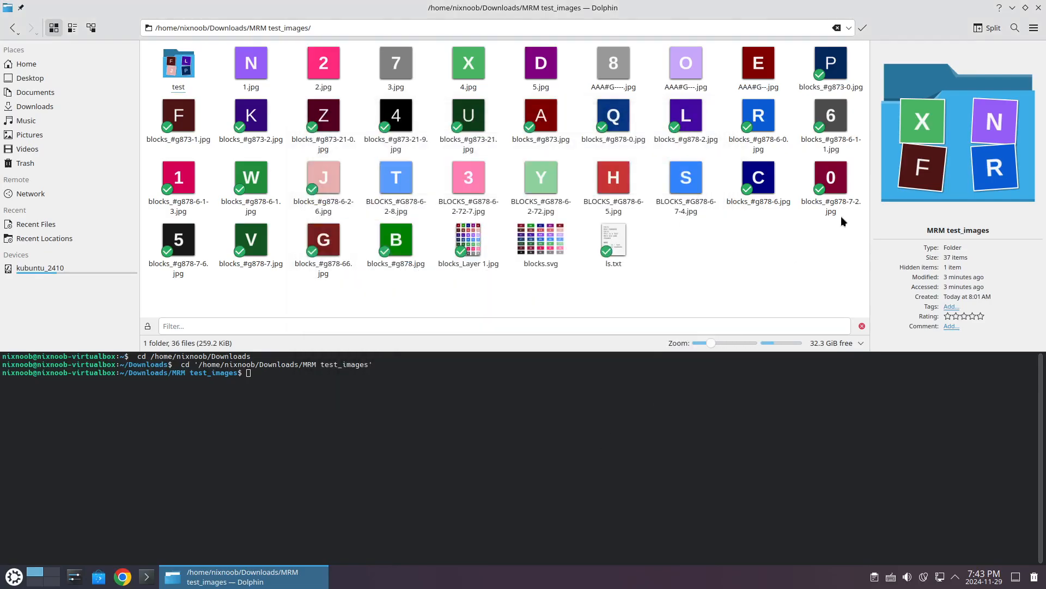
View the available and current actions in the toolbar configuration, and close it without changes
click(1033, 28)
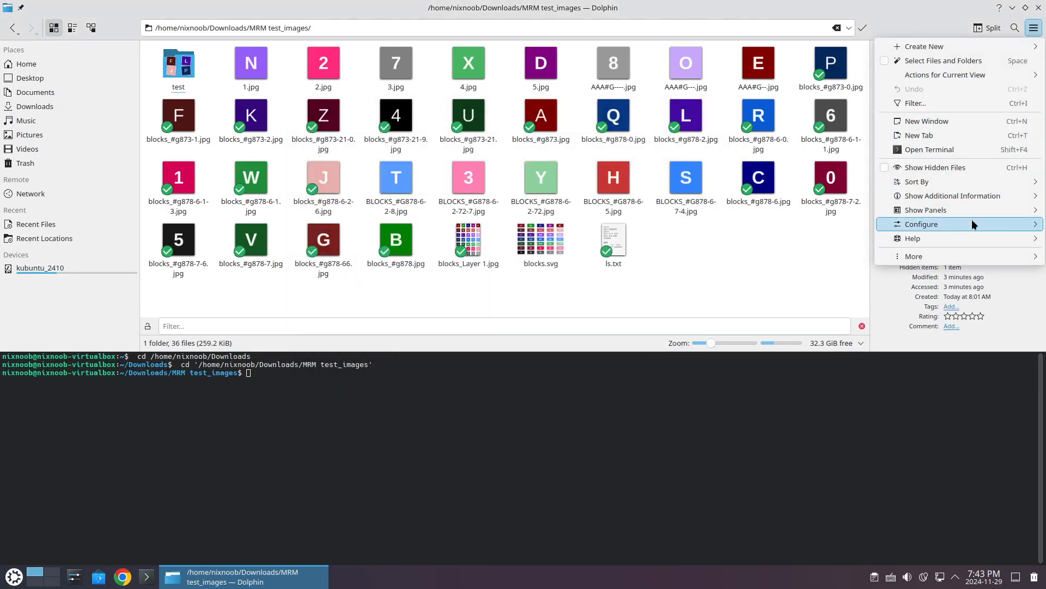
mouse_move(967, 221)
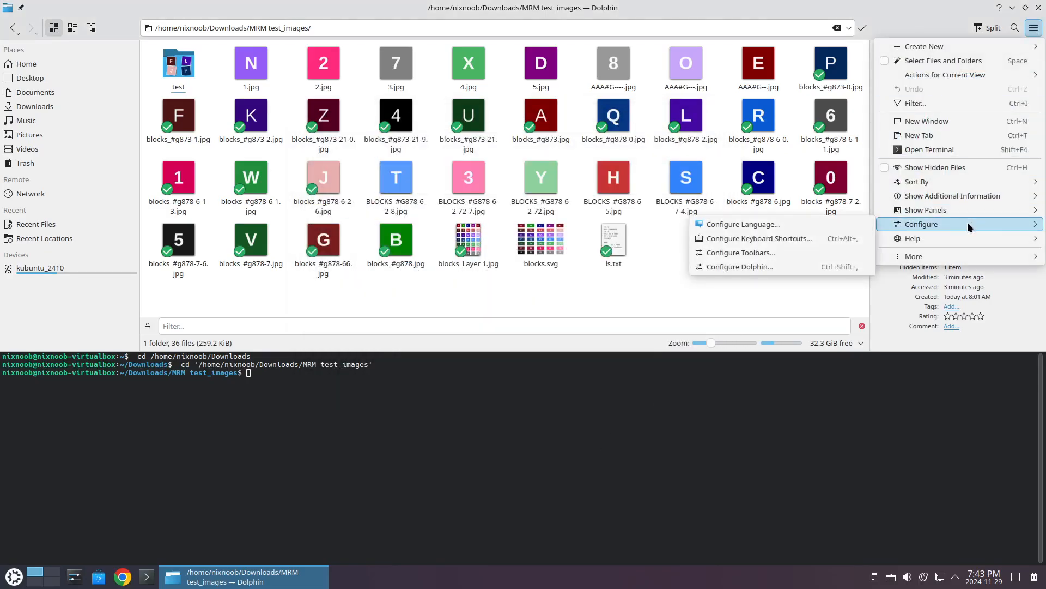
click(743, 253)
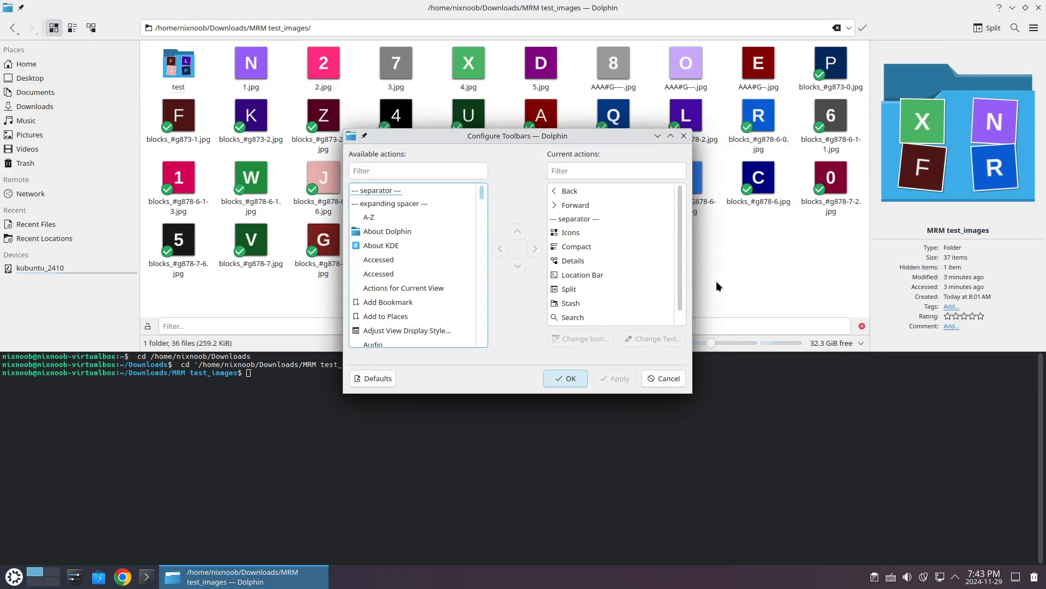
click(671, 379)
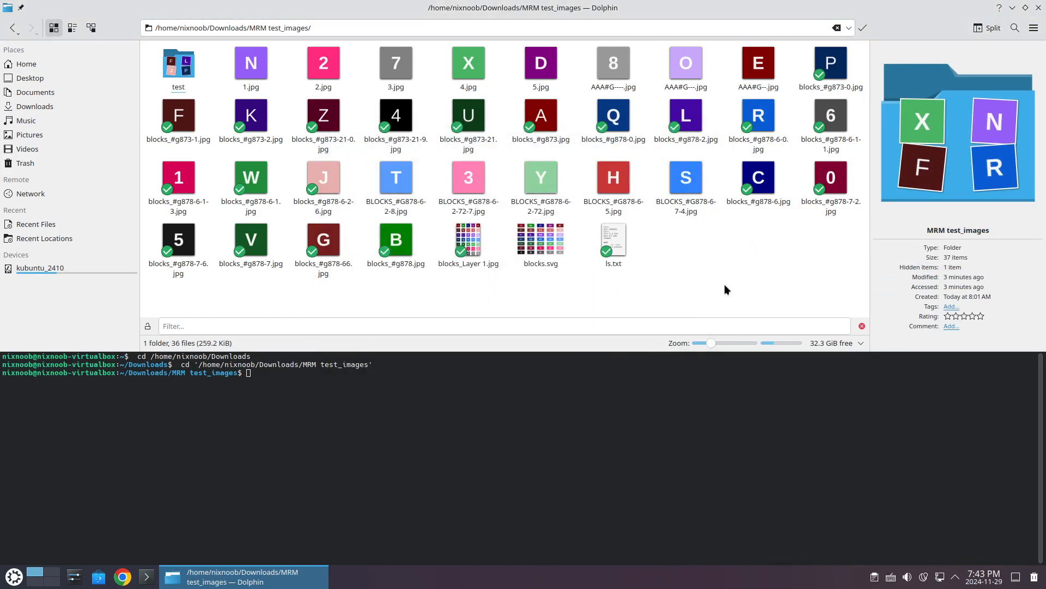
right_click(671, 251)
click(573, 402)
key(Home)
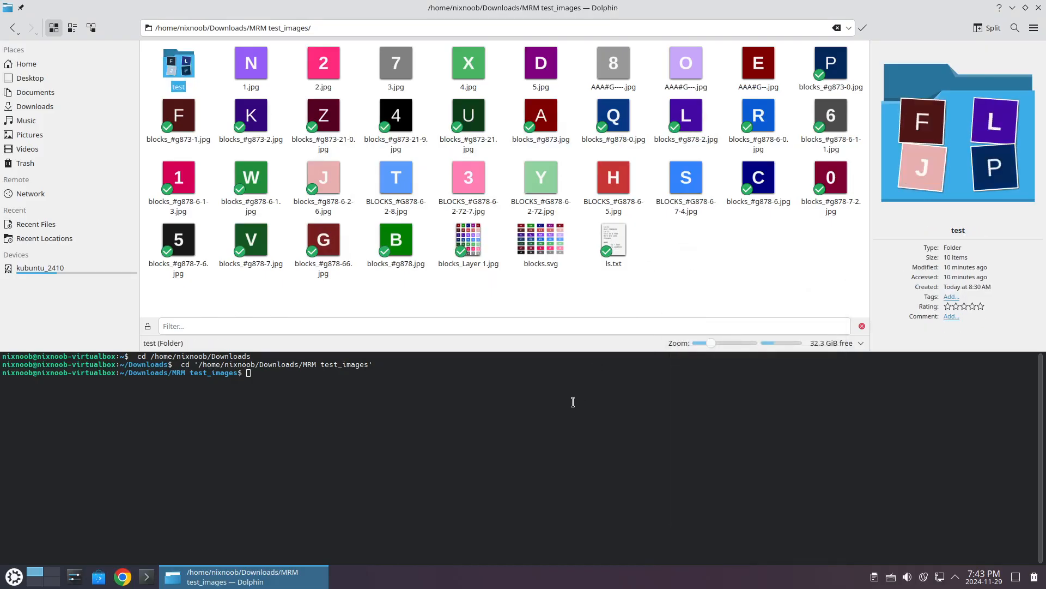
Create an empty file named .test with touch in the terminal, and show hidden files in the folder
click(538, 418)
text(touch .test)
key(Return)
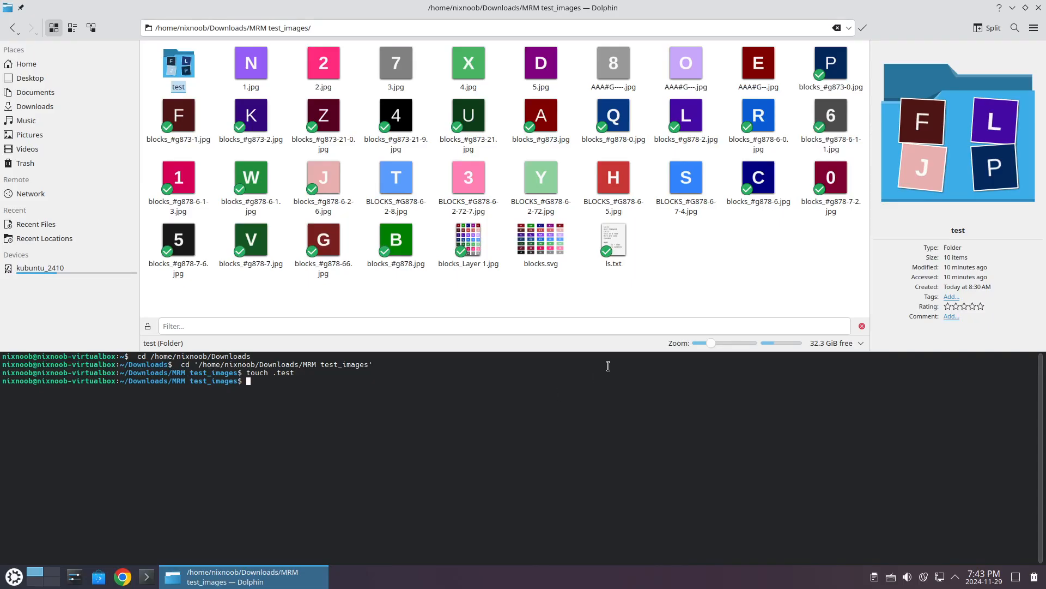
click(1031, 32)
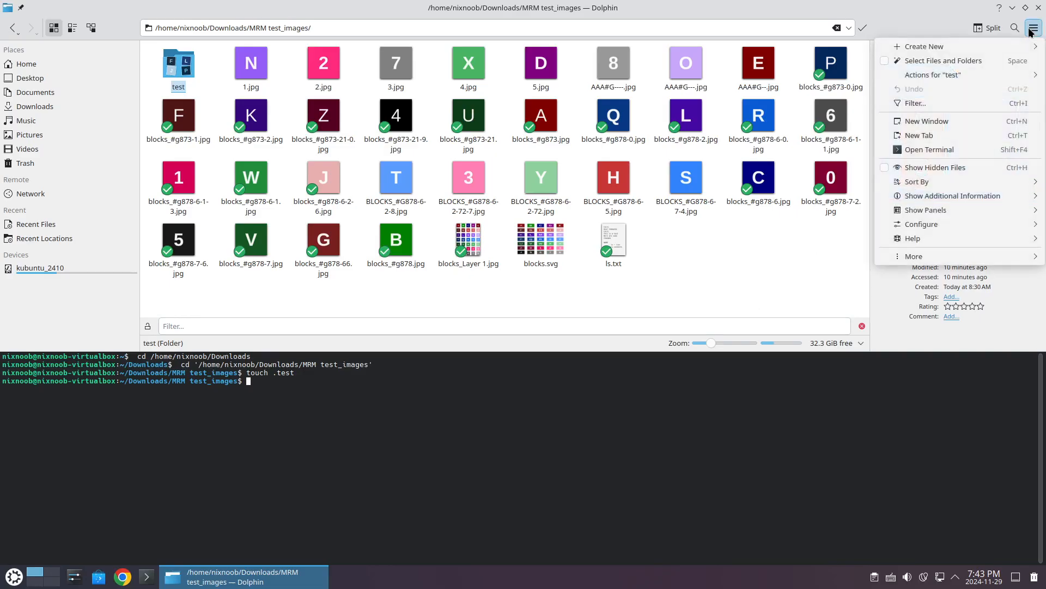
click(925, 167)
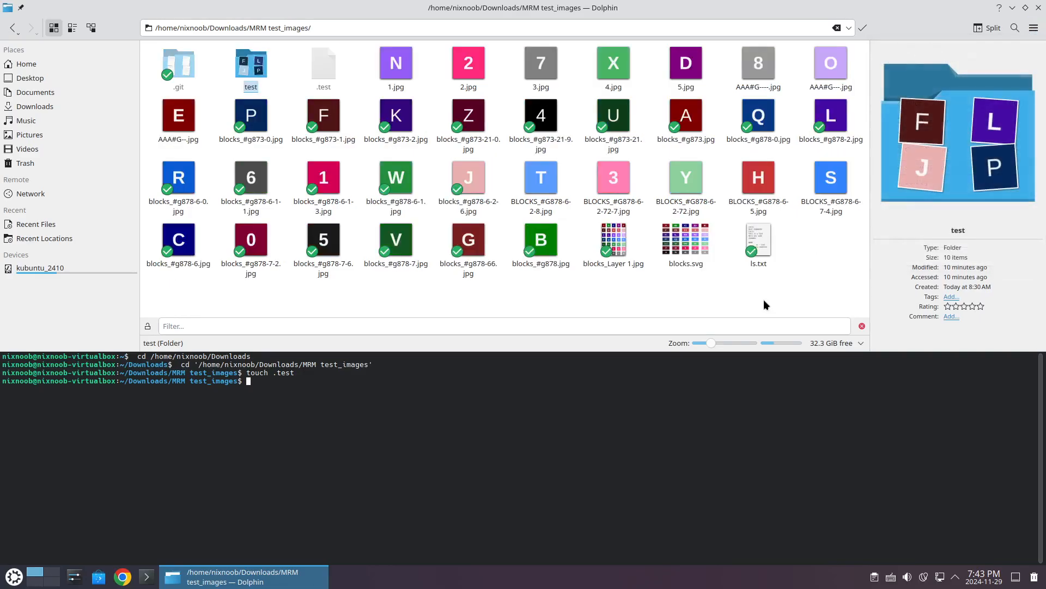
Review the general properties and access permissions of ls.txt, including the group options, and close without changes
right_click(755, 248)
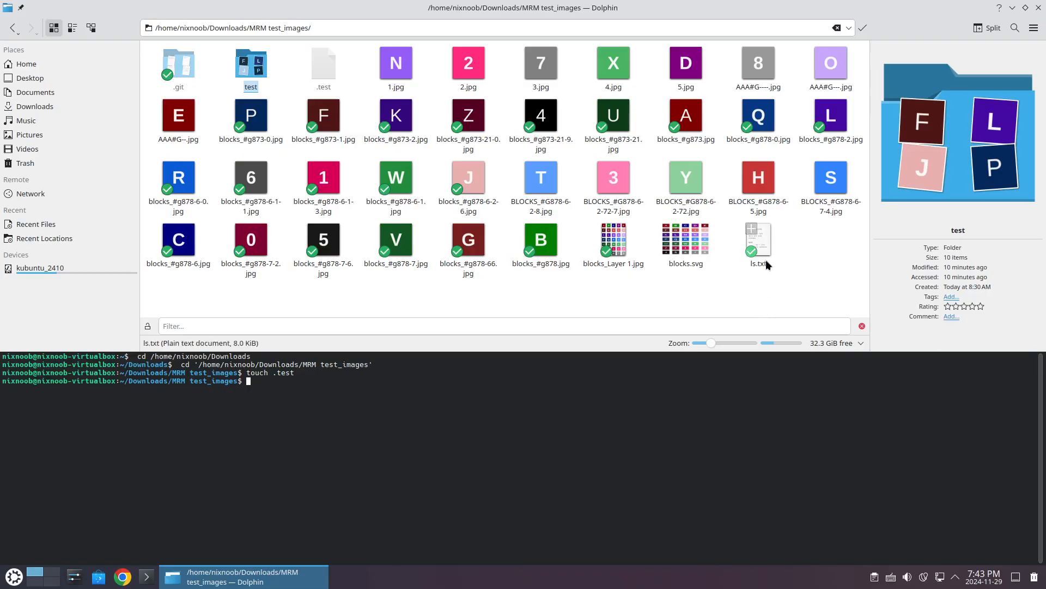
click(779, 529)
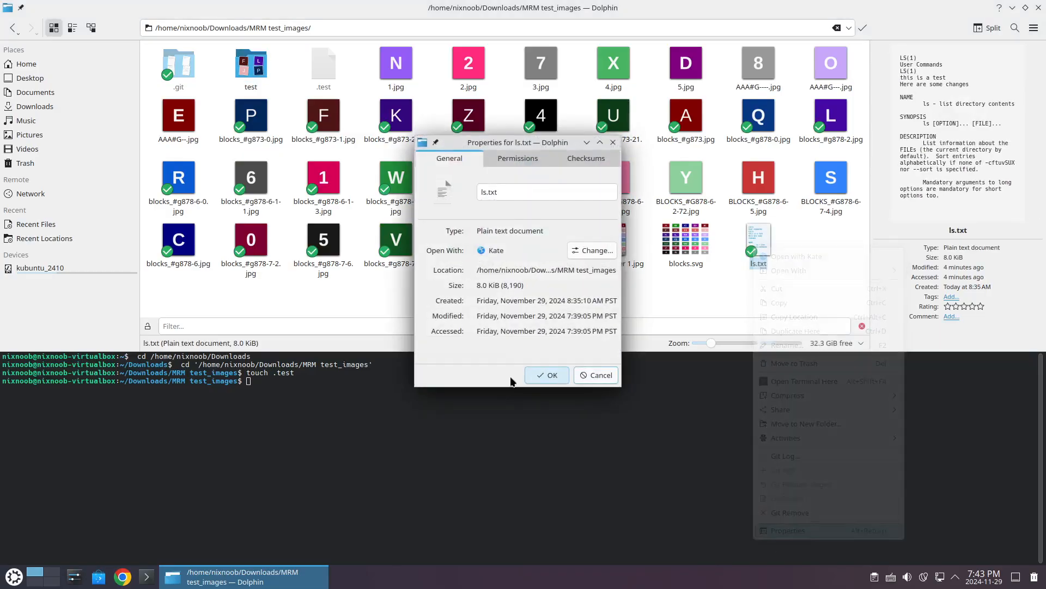
click(505, 158)
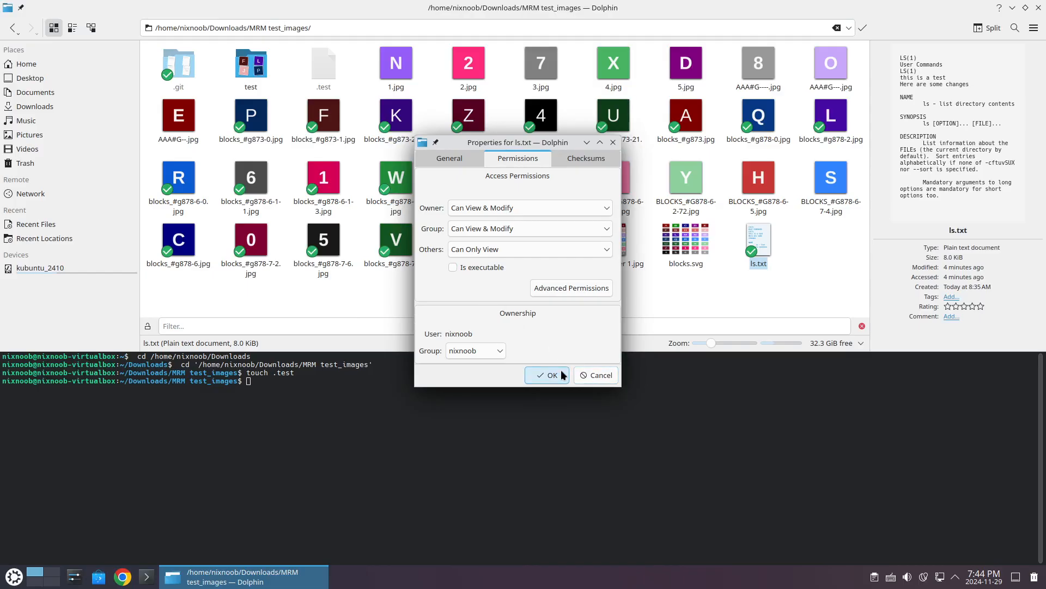
click(473, 229)
click(473, 229)
click(602, 377)
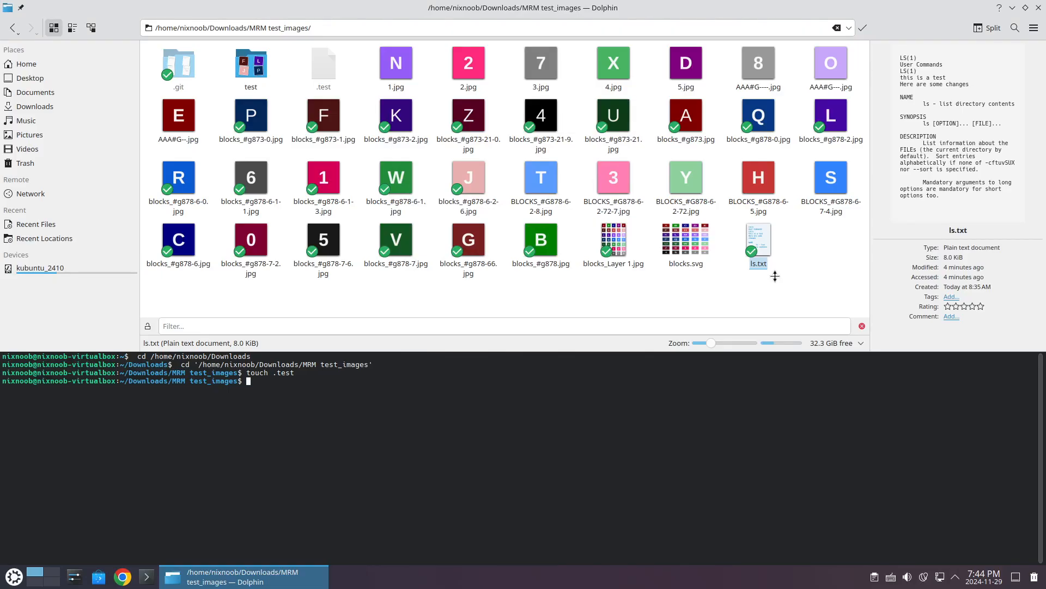
Open the properties of the test folder and review its group access permissions and the available ownership groups
right_click(254, 71)
click(304, 414)
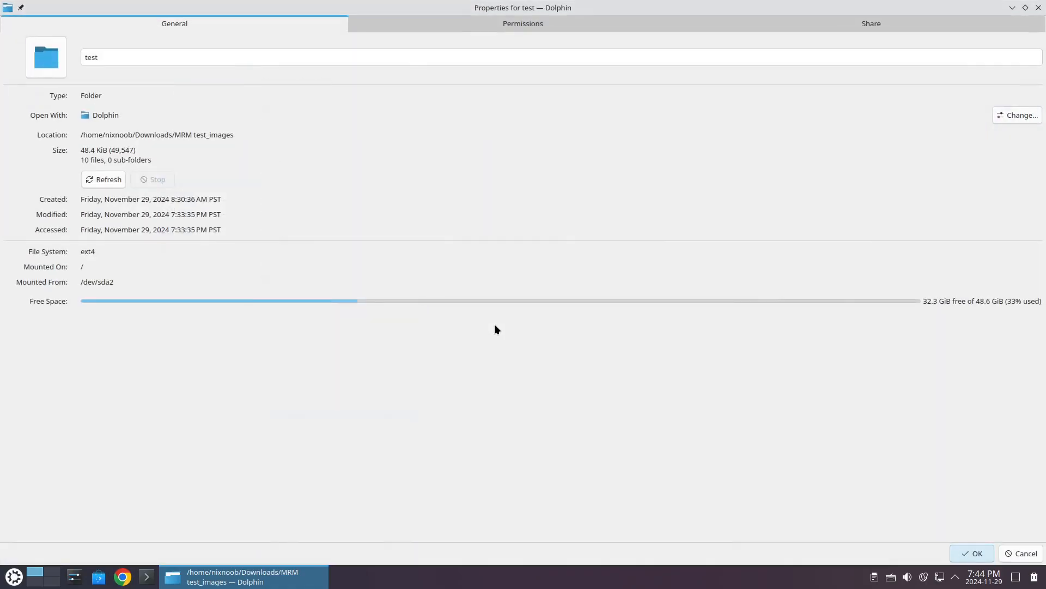
click(476, 22)
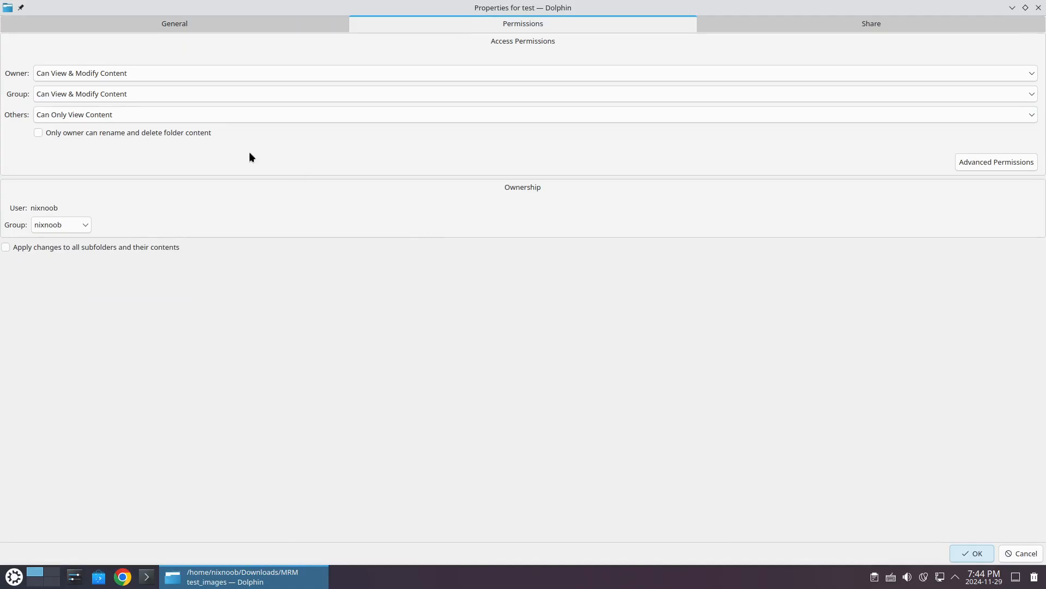
click(147, 96)
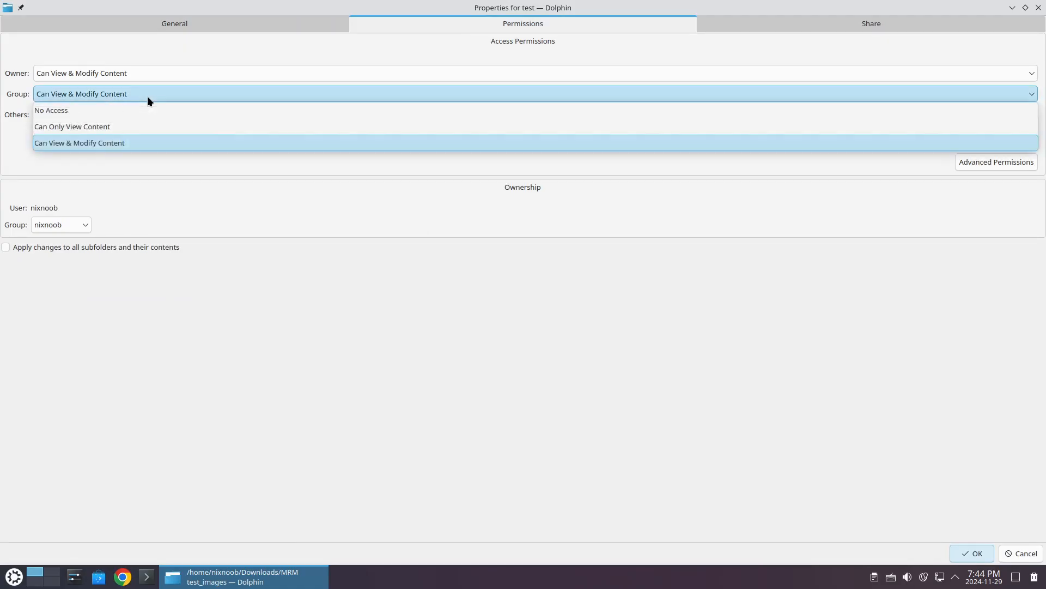
click(147, 96)
click(79, 224)
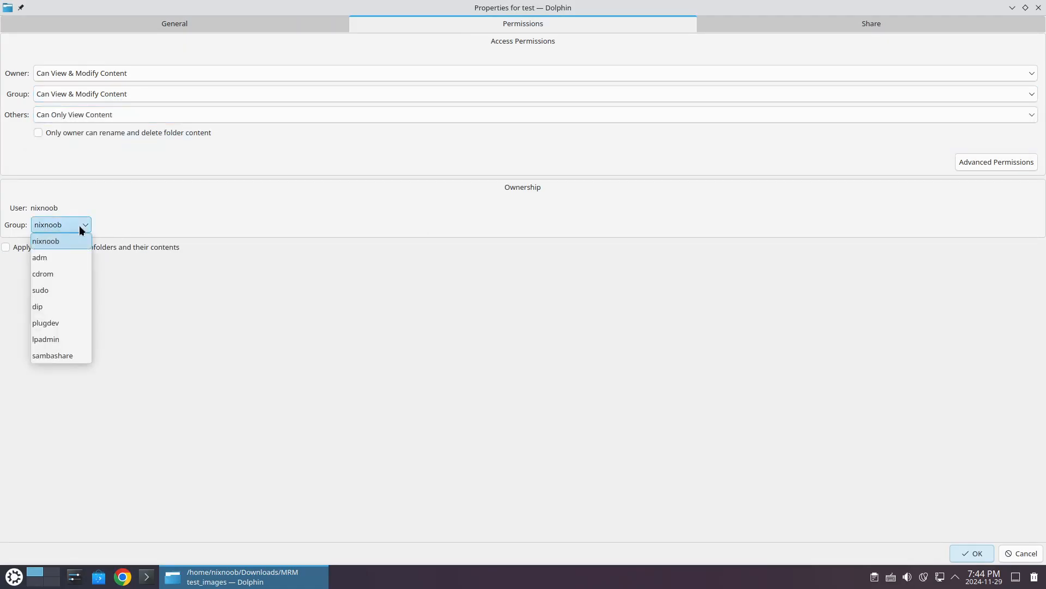
click(234, 338)
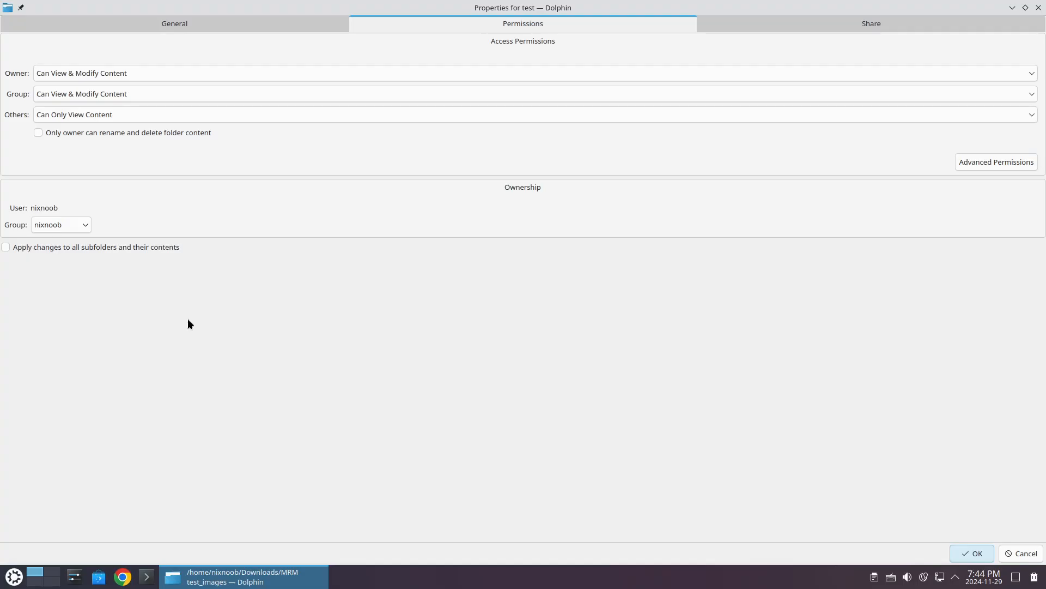
Enable applying permission changes to all subfolders and their contents for the test folder, and accept the properties
click(82, 223)
click(116, 291)
click(7, 247)
click(978, 551)
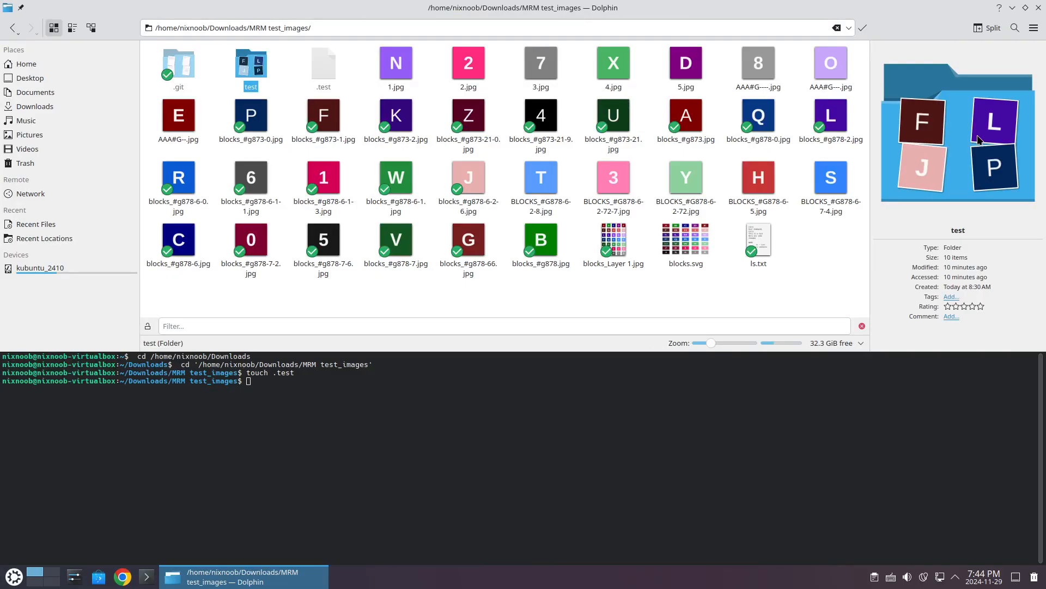
Turn off the display of hidden files in the MRM test_images folder
click(1036, 33)
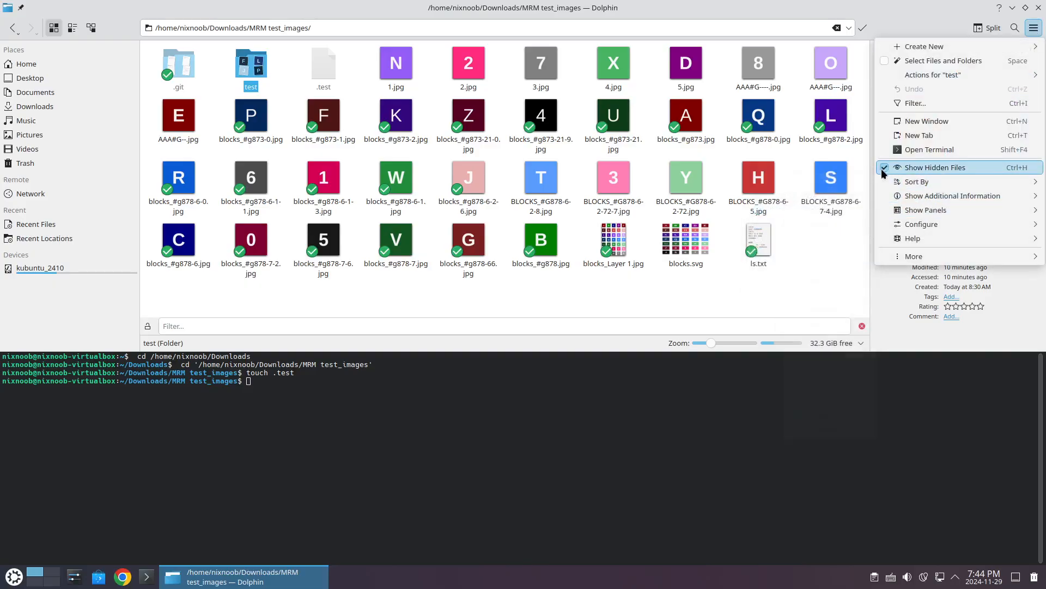
click(900, 167)
Add the Show Hidden Files action to the end of the toolbar in the toolbar configuration and apply it
click(1034, 28)
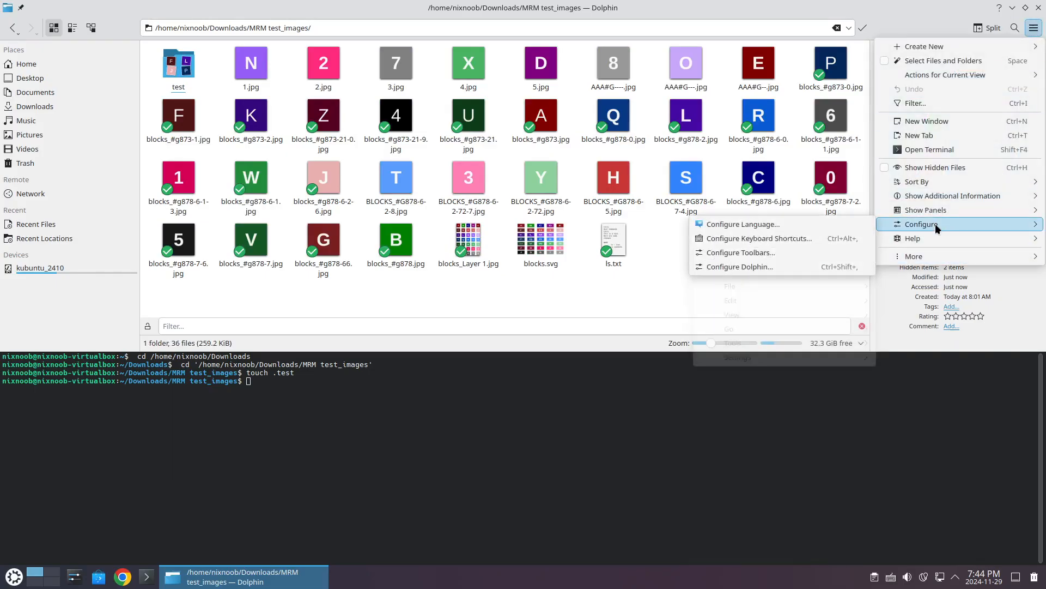
click(726, 253)
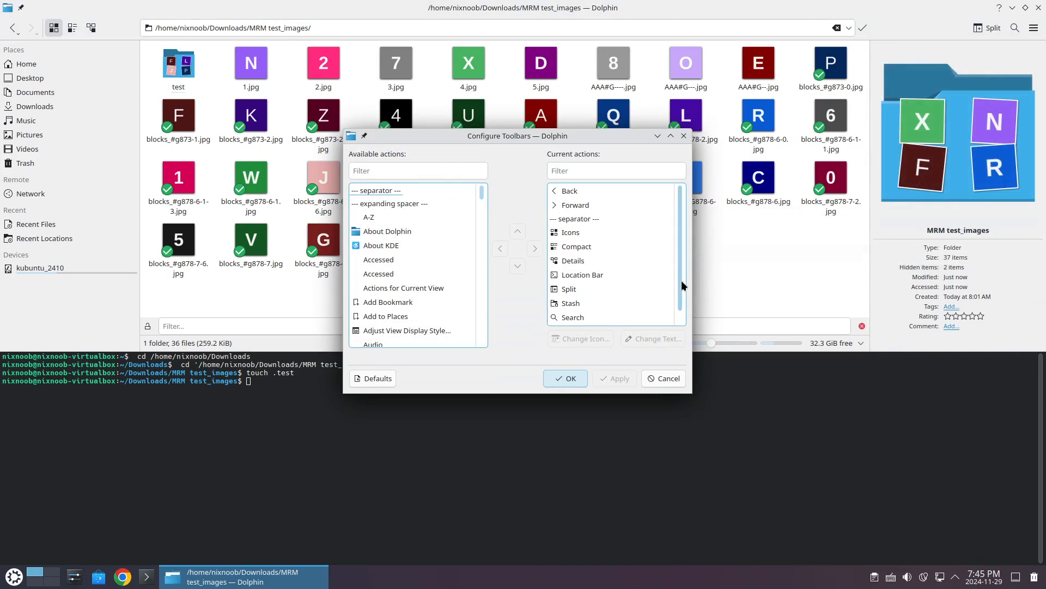
click(395, 172)
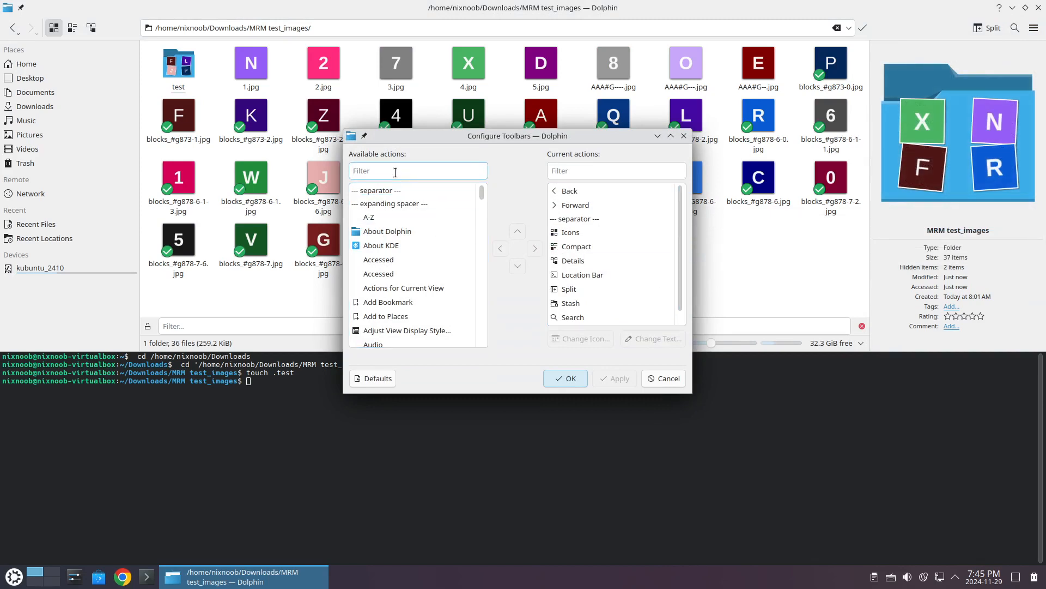
text(hi)
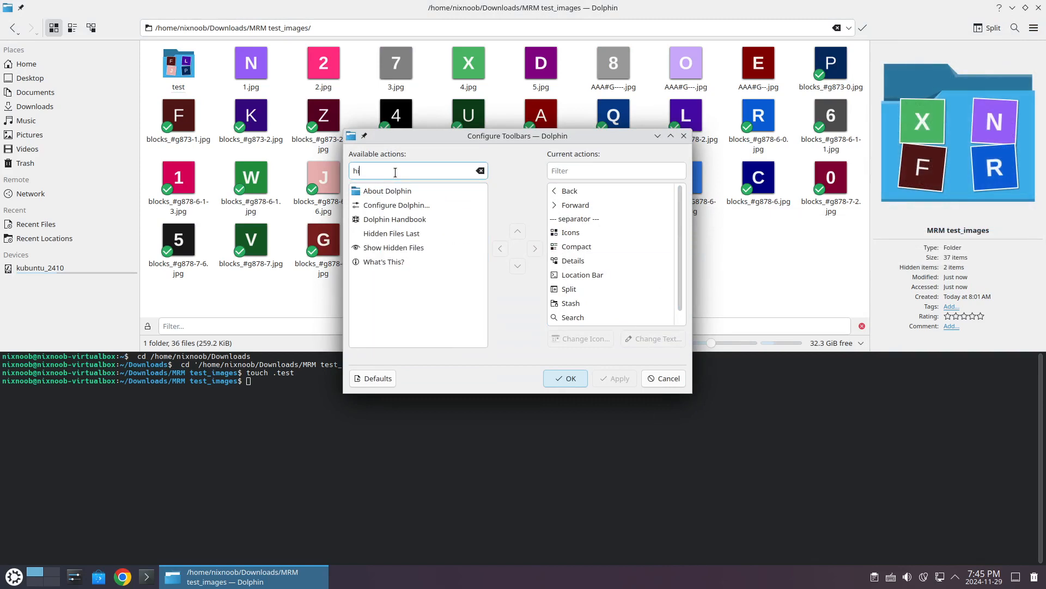
click(393, 247)
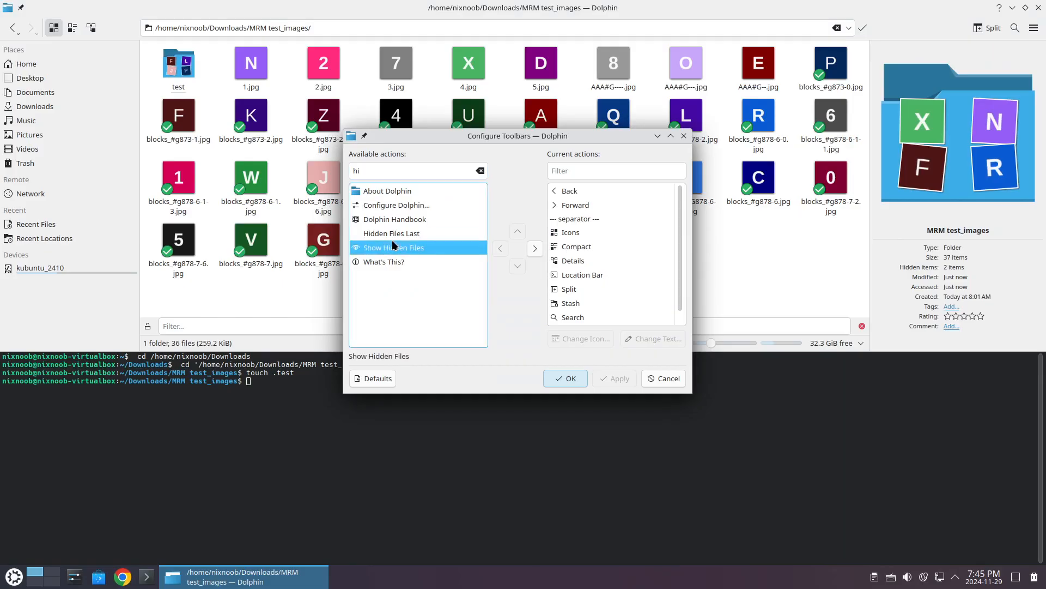
click(535, 249)
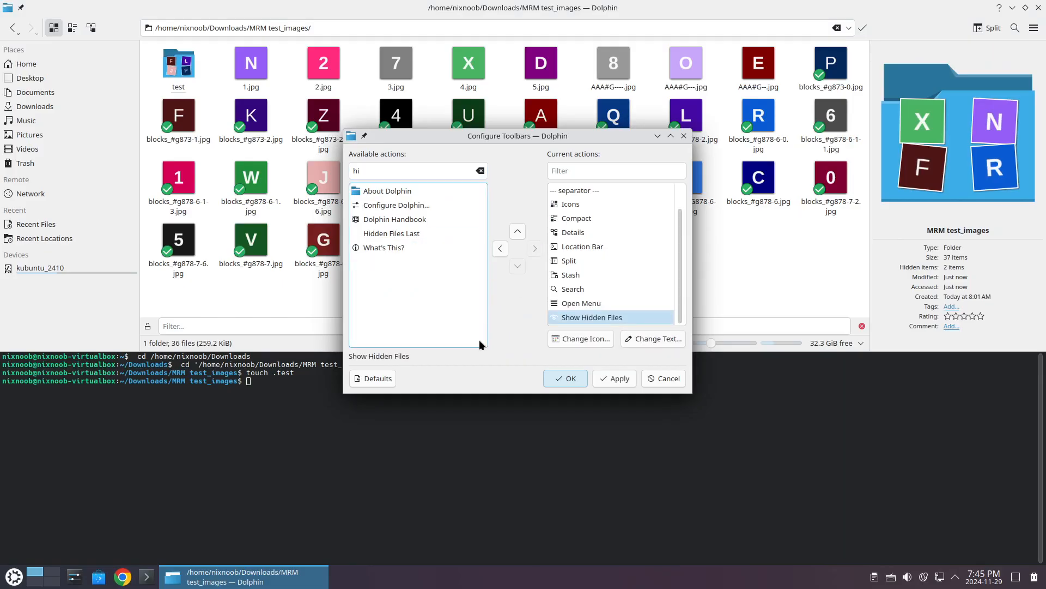
click(612, 377)
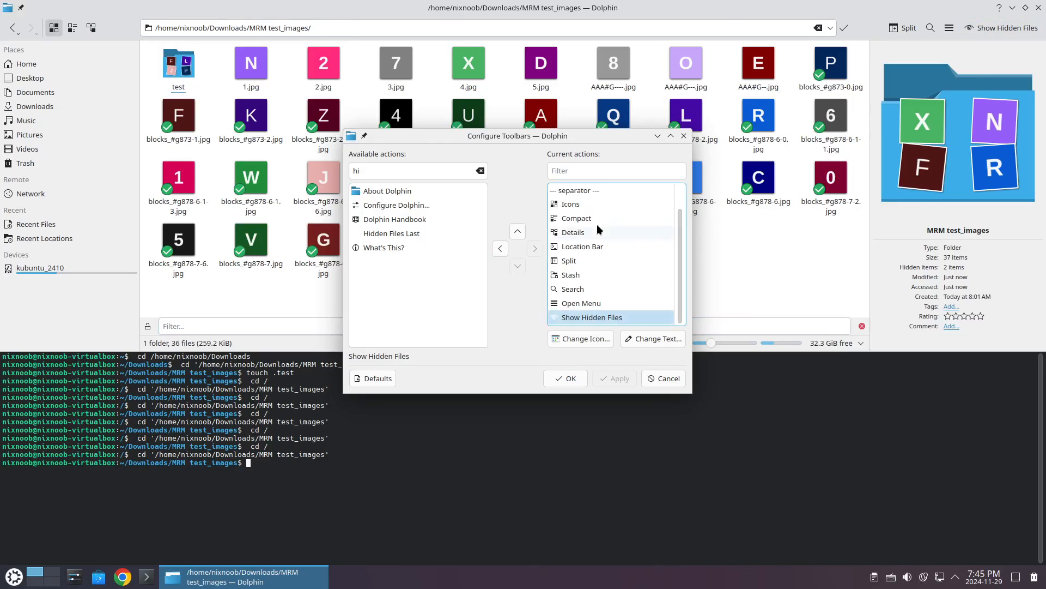
Try filtering the available toolbar actions by "back" and "ba", and clear the filter
drag(561, 143, 560, 179)
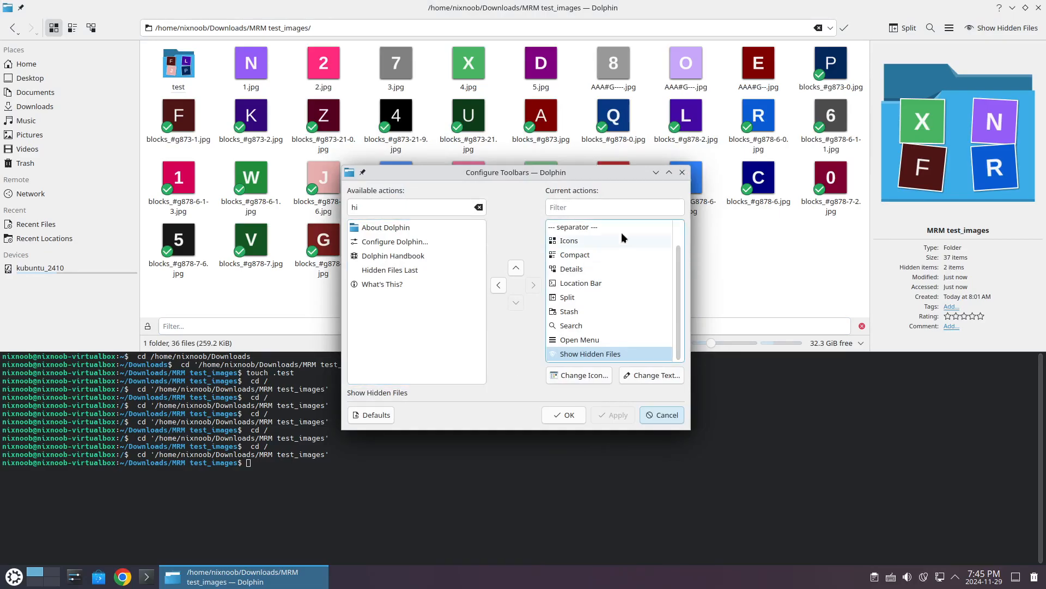
key(Tab)
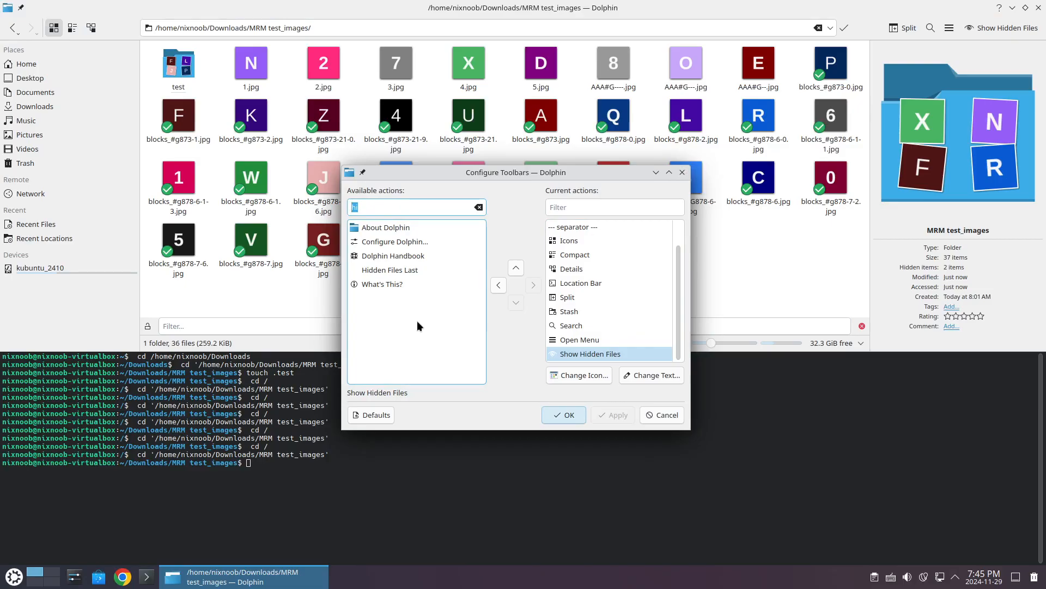
text(back)
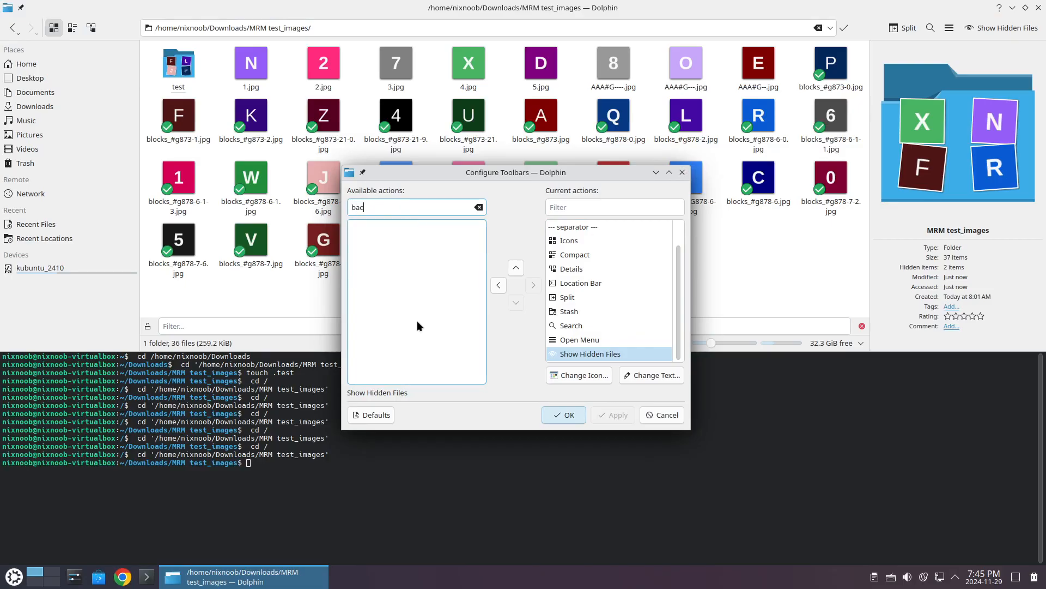
key(BackSpace)
key(BackSpace)
key(BackSpace)
key(BackSpace)
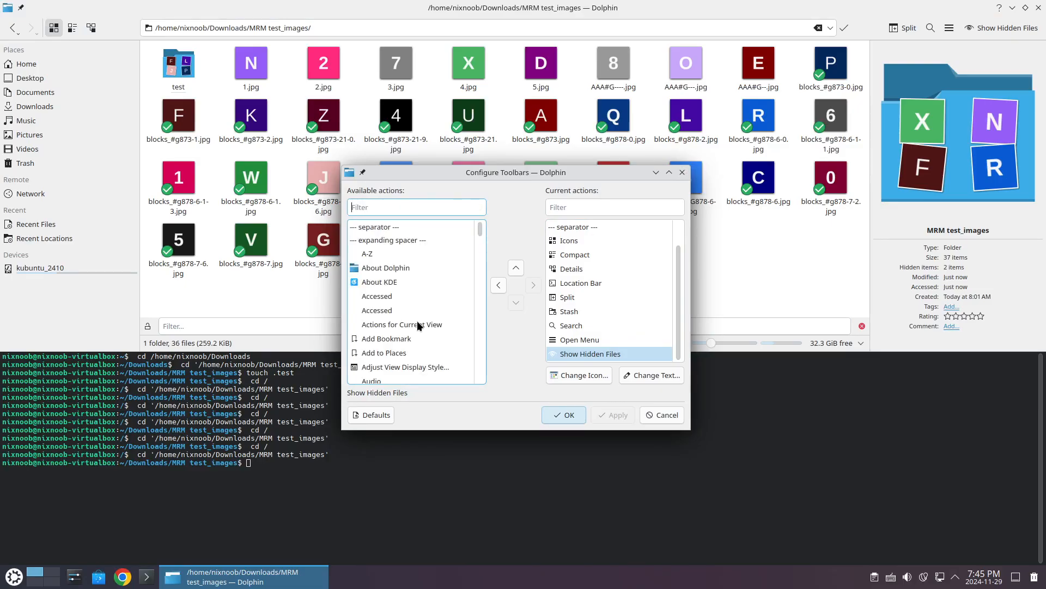
text(ba)
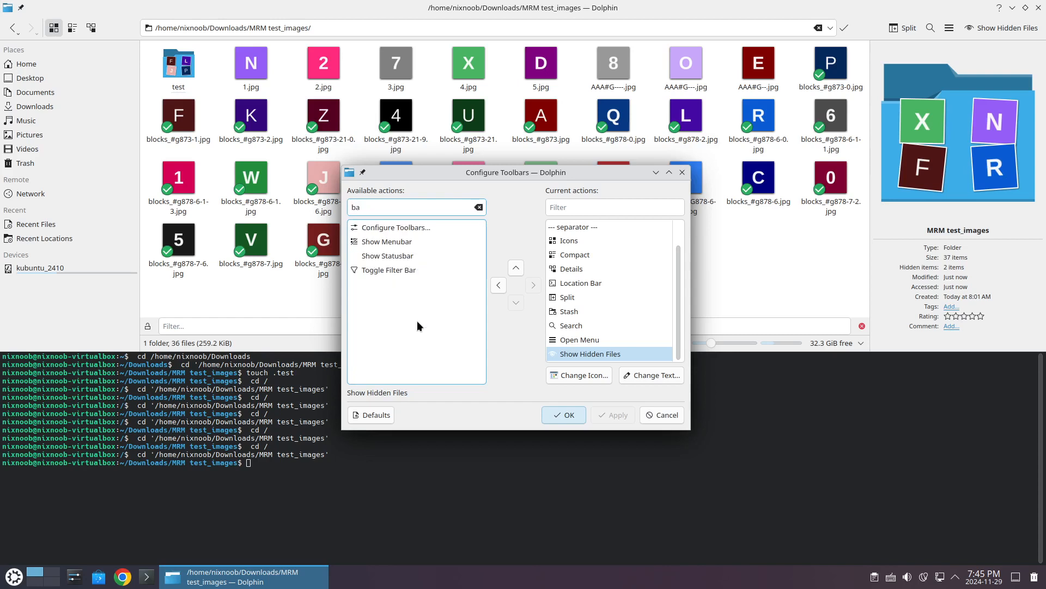
key(BackSpace)
key(BackSpace)
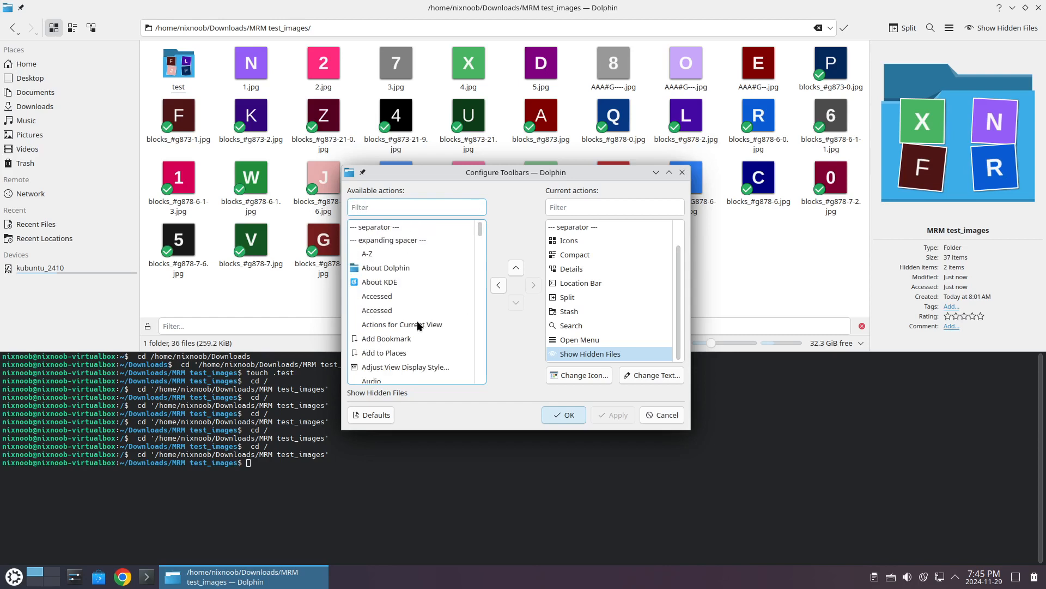
Filter the available toolbar actions by "up" and add the Up action to the current actions
text(up)
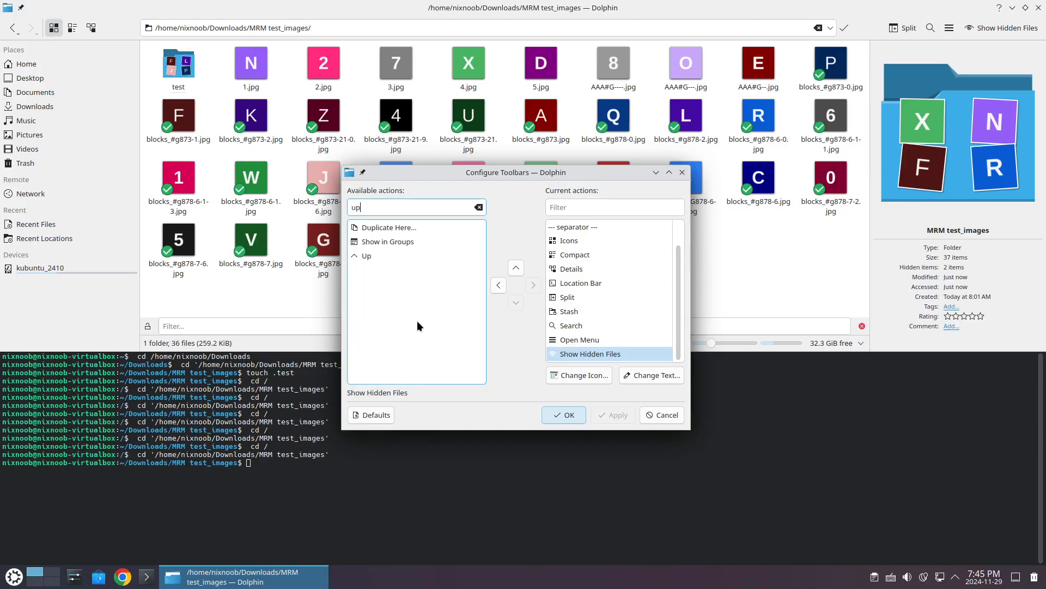
click(365, 259)
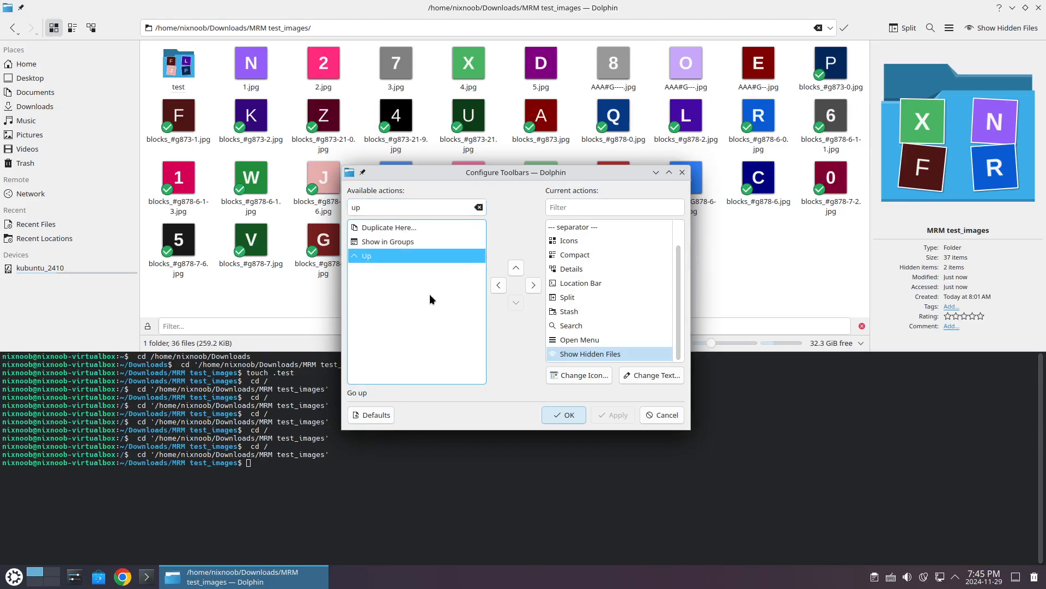
click(533, 285)
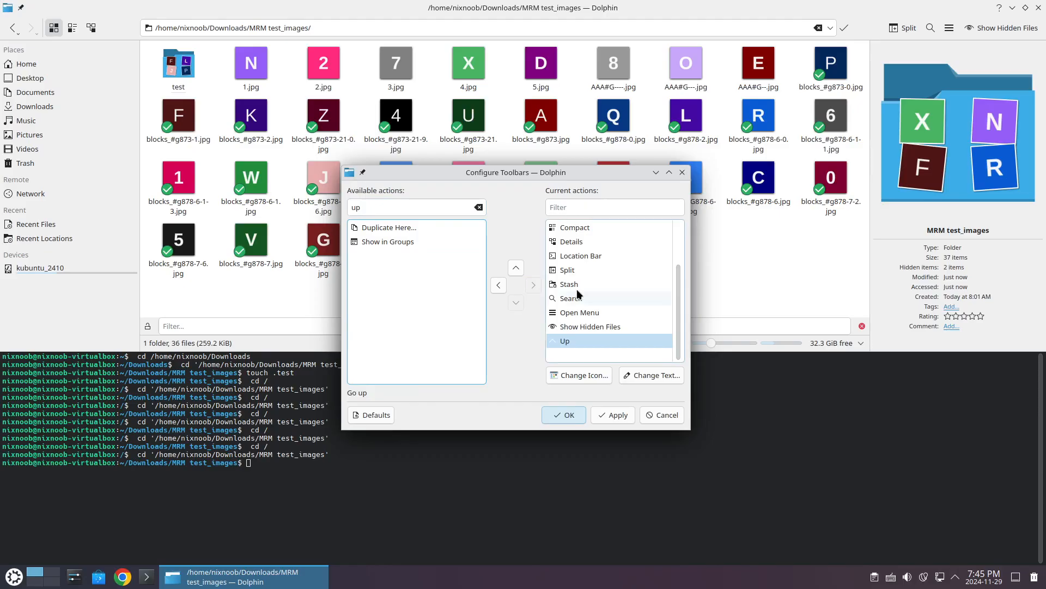
Move the Up action directly after Forward in the current toolbar actions and apply the change
click(515, 268)
click(516, 268)
click(515, 268)
triple_click(515, 270)
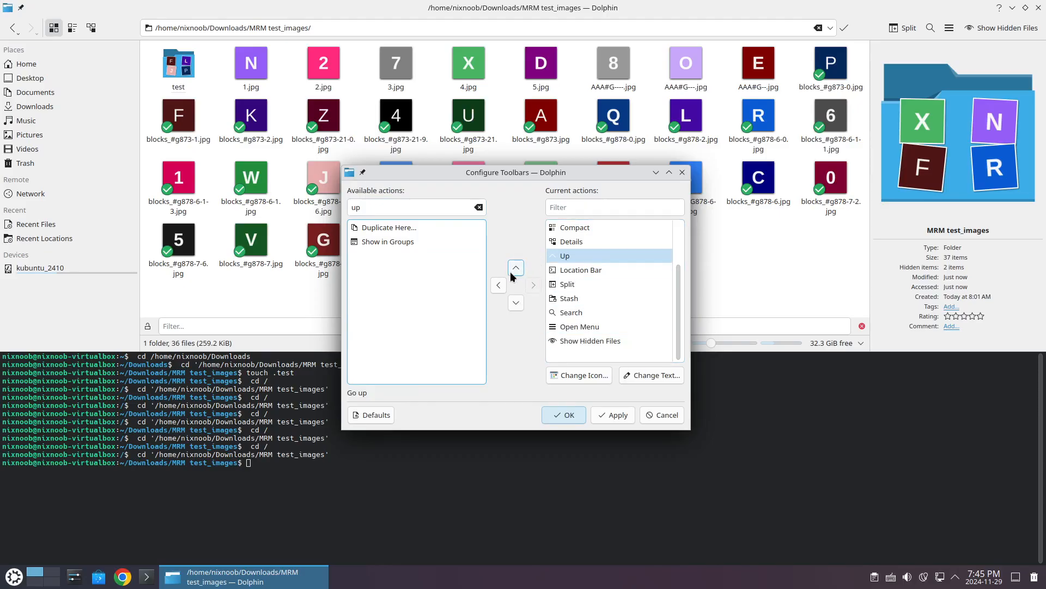
double_click(515, 270)
triple_click(515, 270)
click(515, 270)
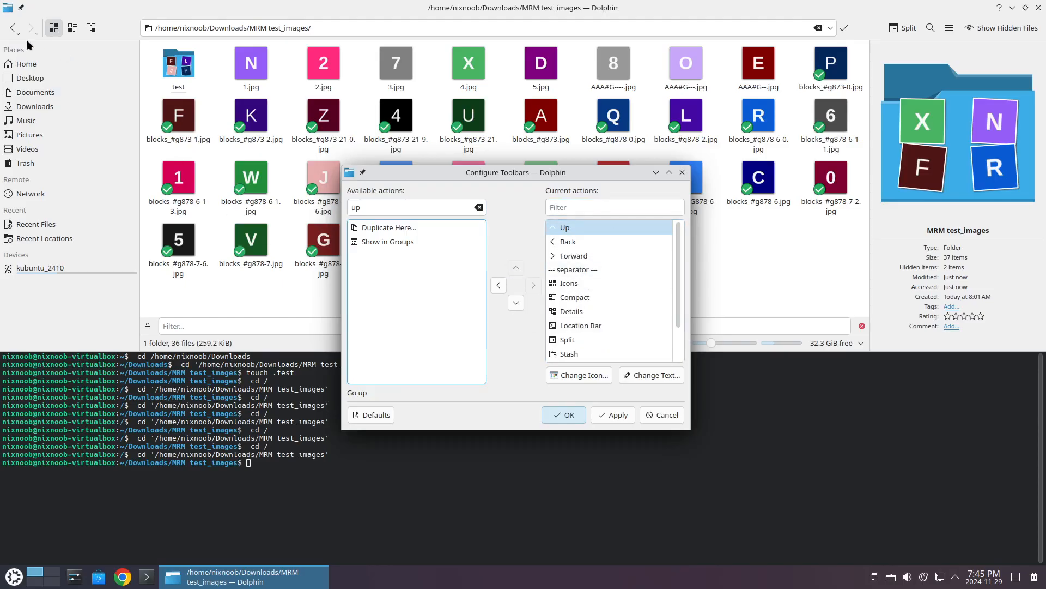
click(515, 303)
click(516, 303)
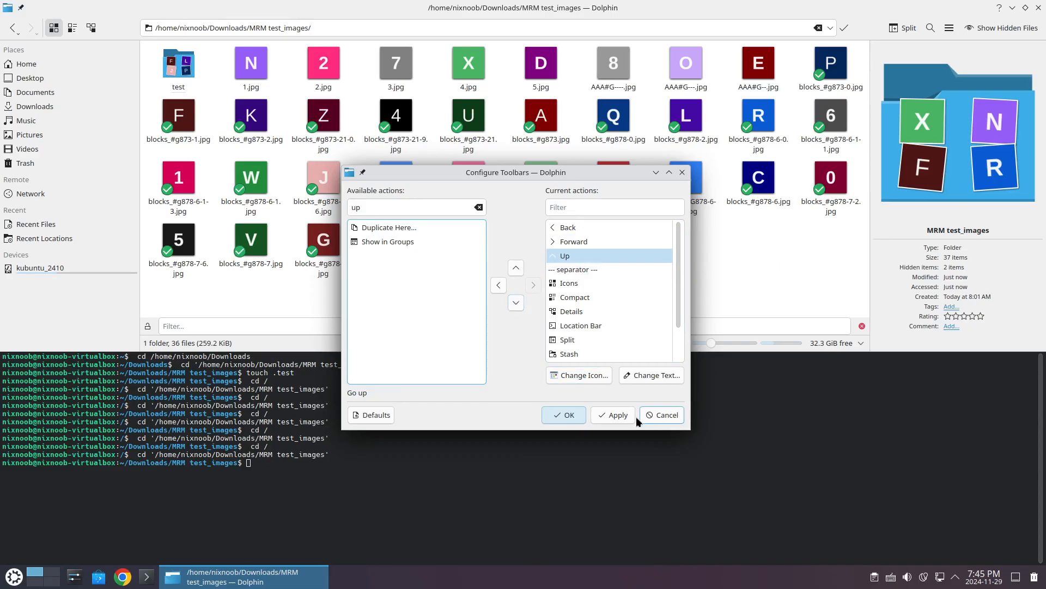
click(613, 415)
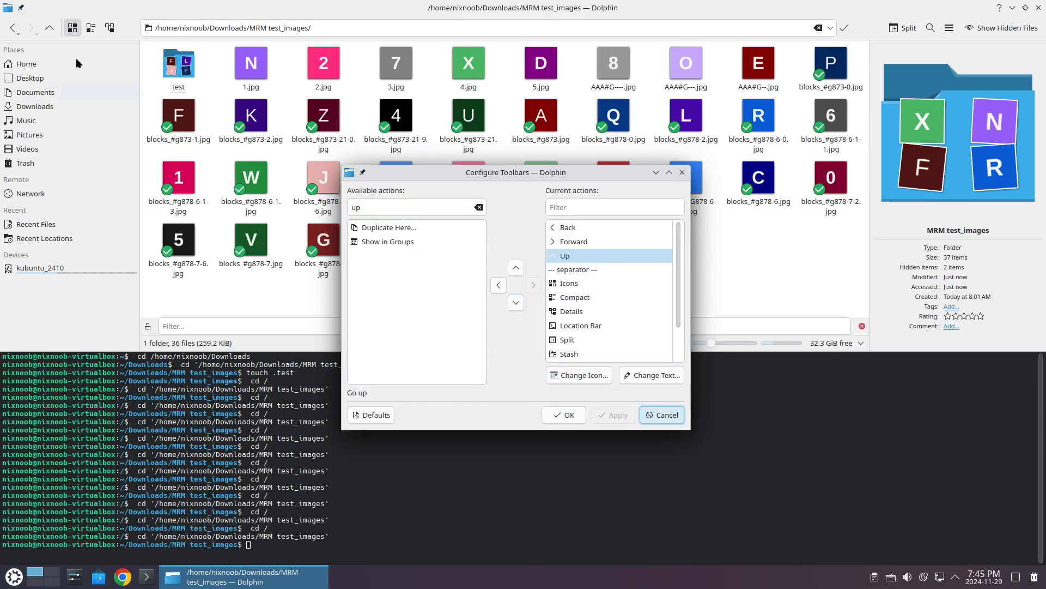
Filter the available toolbar actions by "undo" and add the Undo action directly after Up in the current actions
click(48, 31)
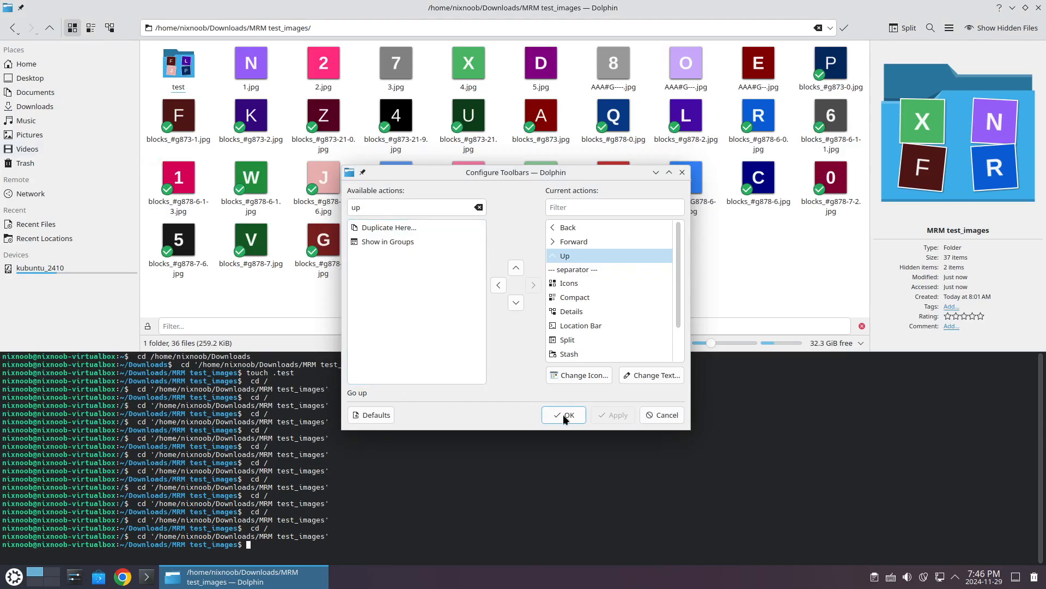
drag(508, 172, 562, 198)
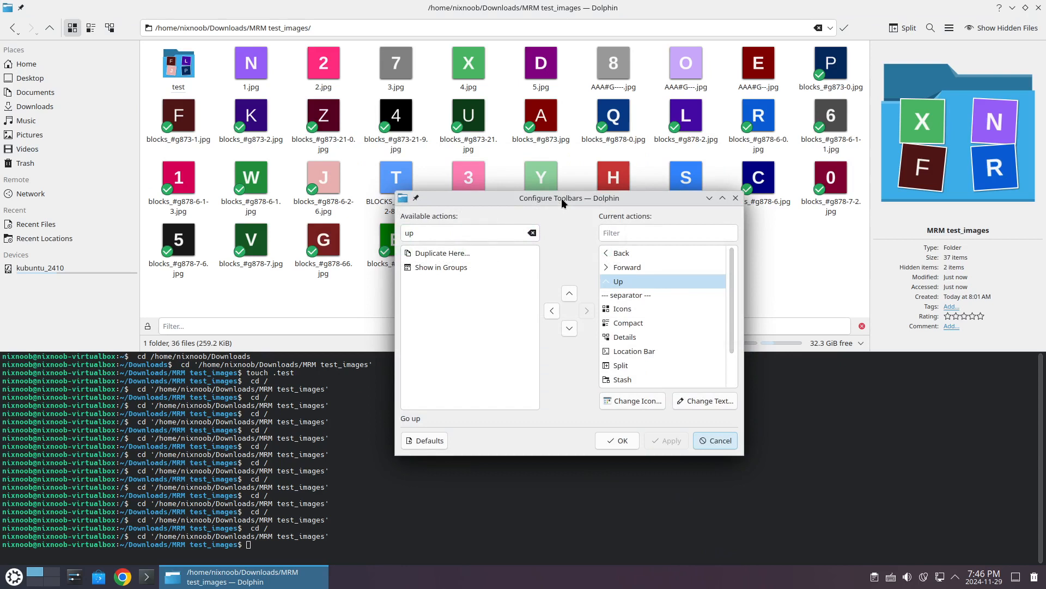
click(532, 234)
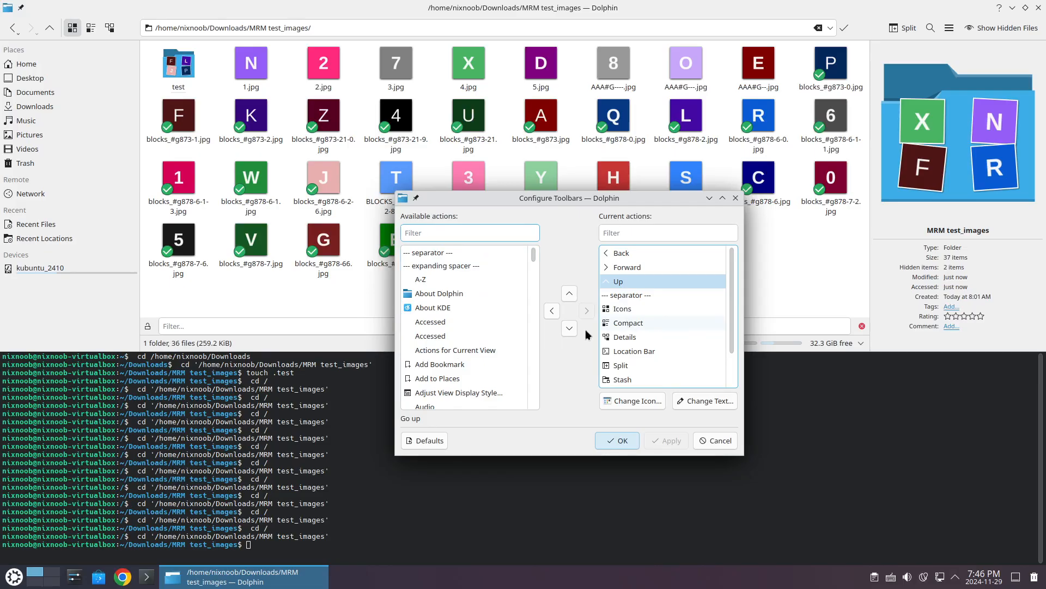
scroll(479, 324, down, 2)
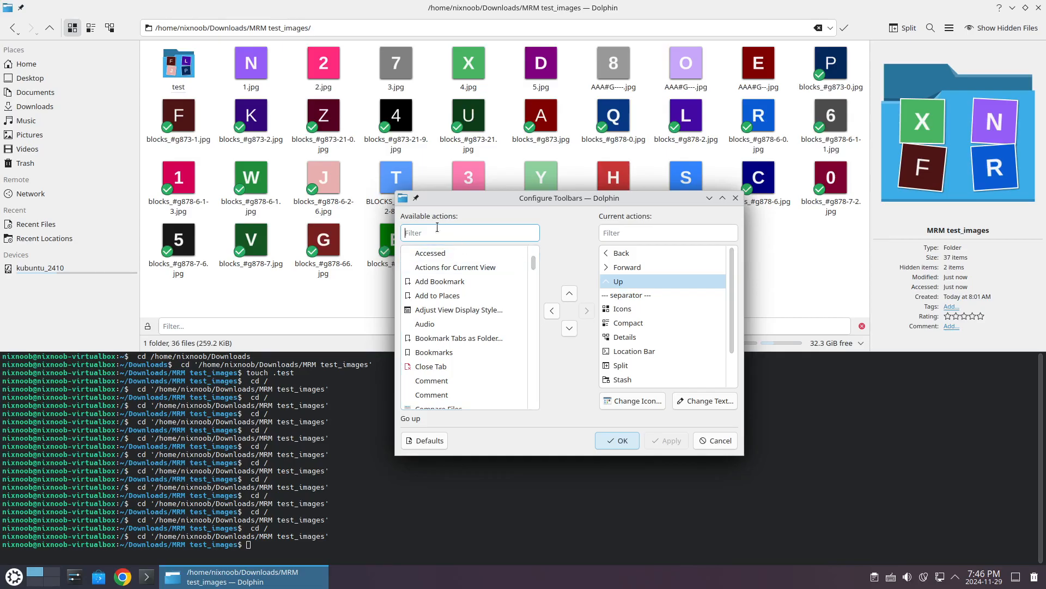
text(undo)
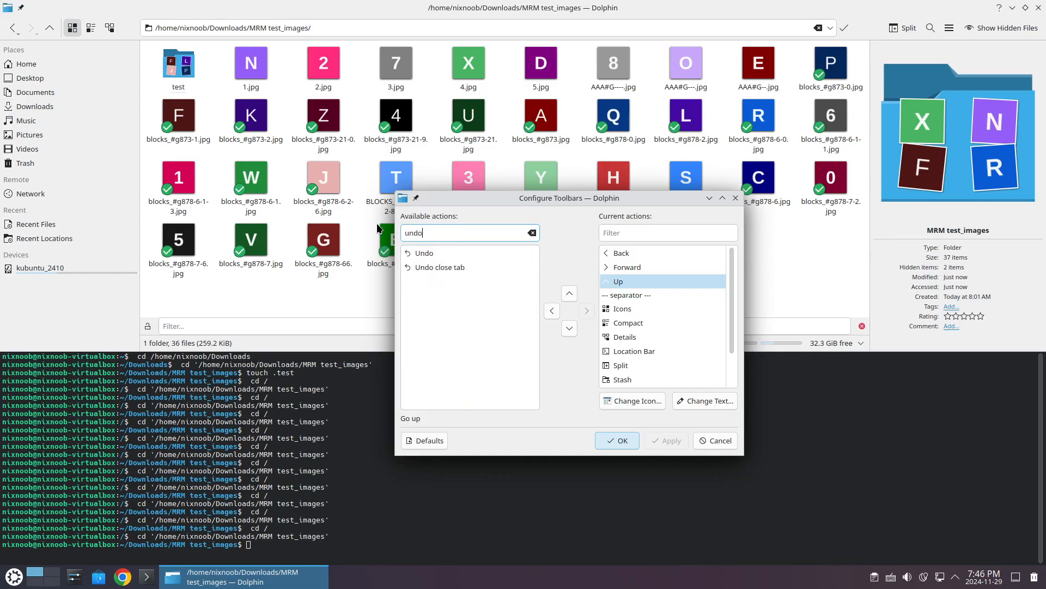
click(420, 253)
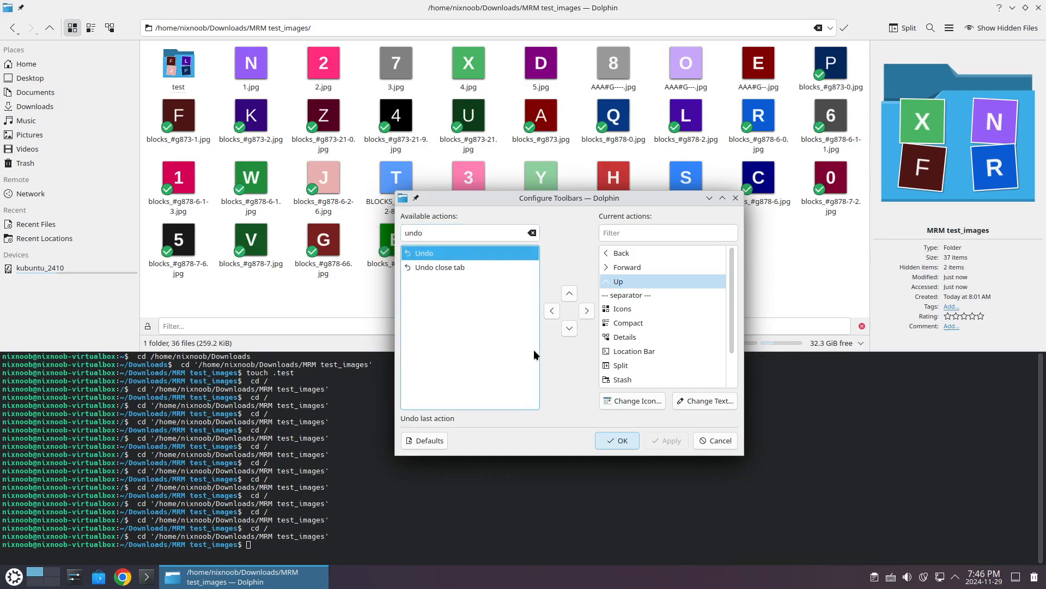
click(587, 310)
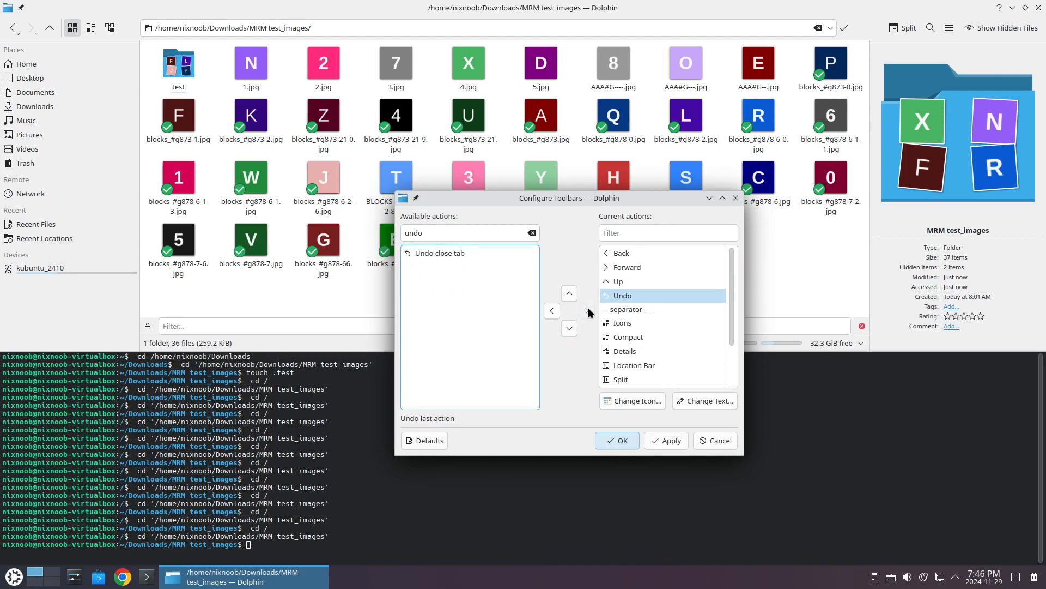
Filter the available toolbar actions by "refresh", add the Refresh action after Undo, and apply the changes
click(421, 232)
drag(420, 232, 391, 228)
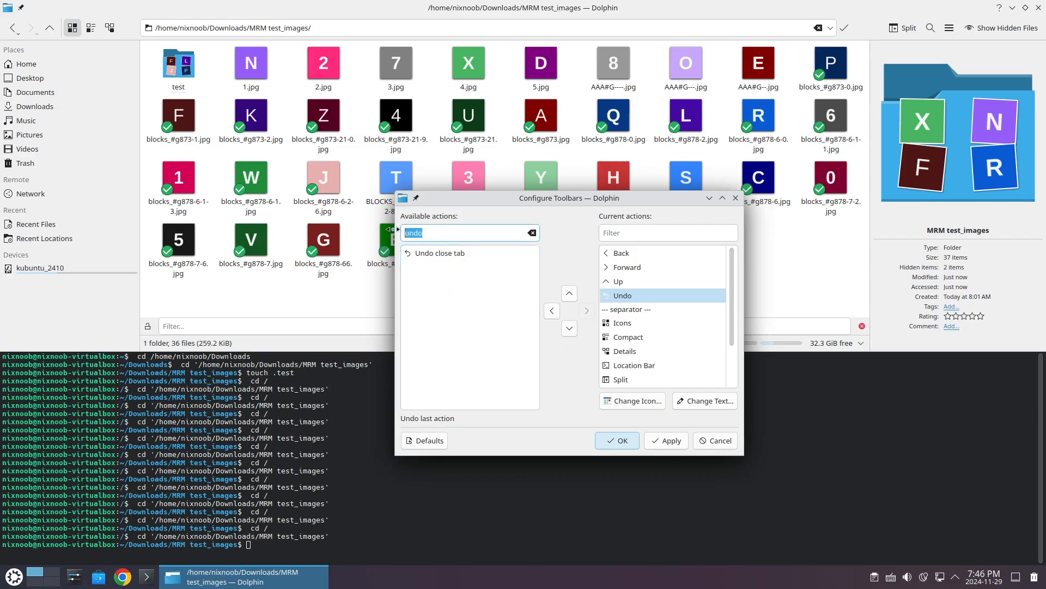
text(refresh)
click(427, 253)
click(587, 310)
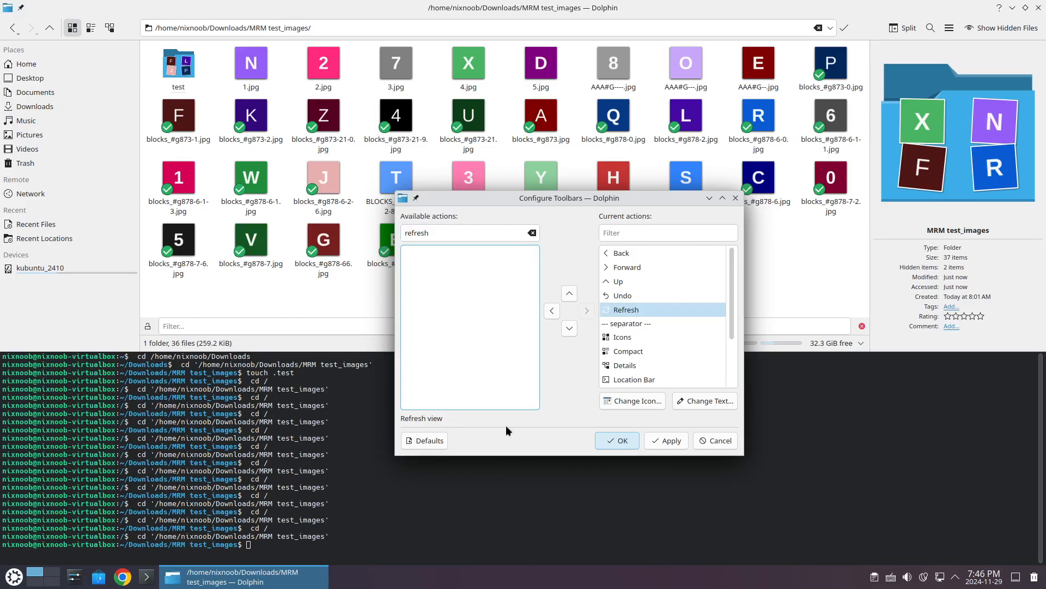
click(665, 441)
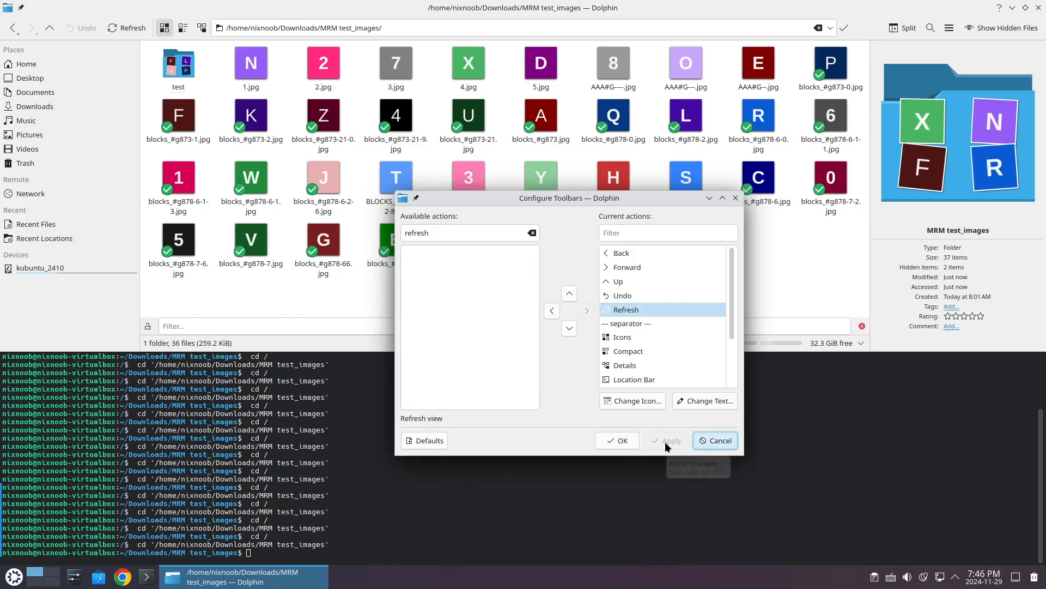
Clear the filter, look through the full list of available toolbar actions, and close the toolbar configuration
click(531, 233)
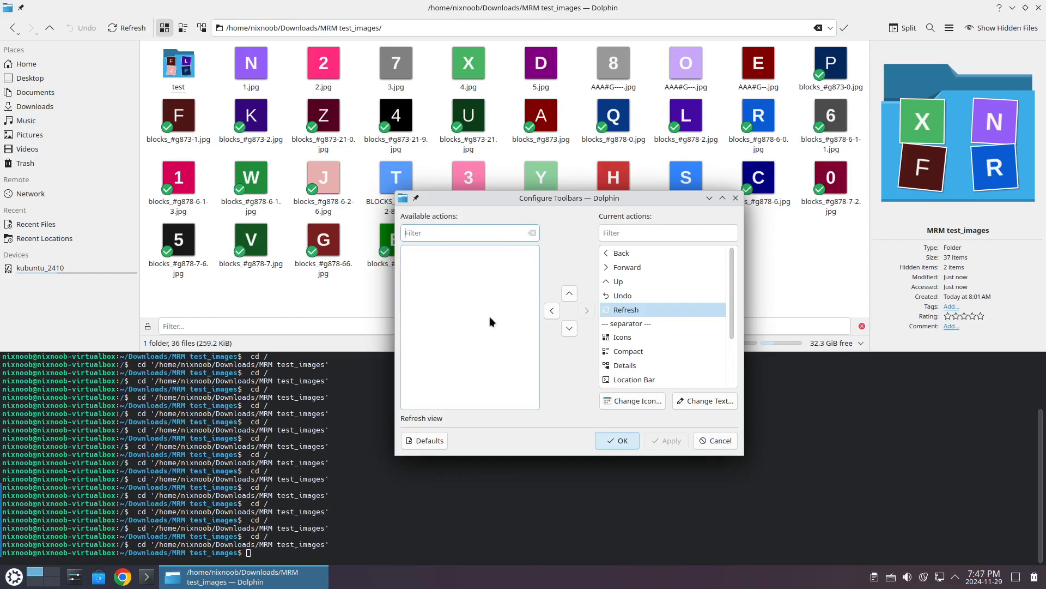
scroll(472, 306, down, 3)
scroll(490, 334, down, 2)
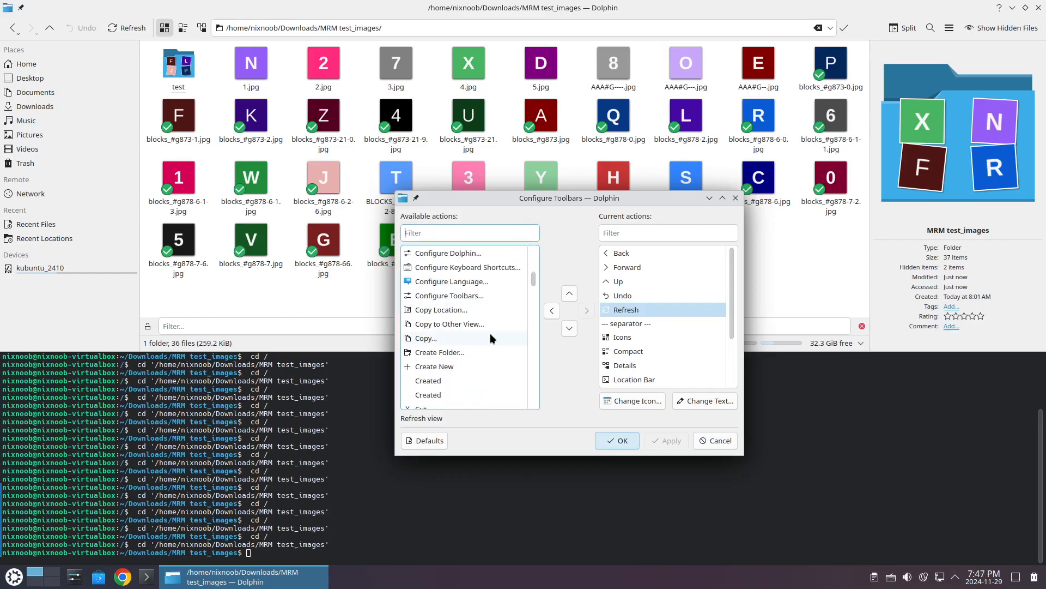
scroll(490, 334, down, 2)
scroll(489, 335, down, 6)
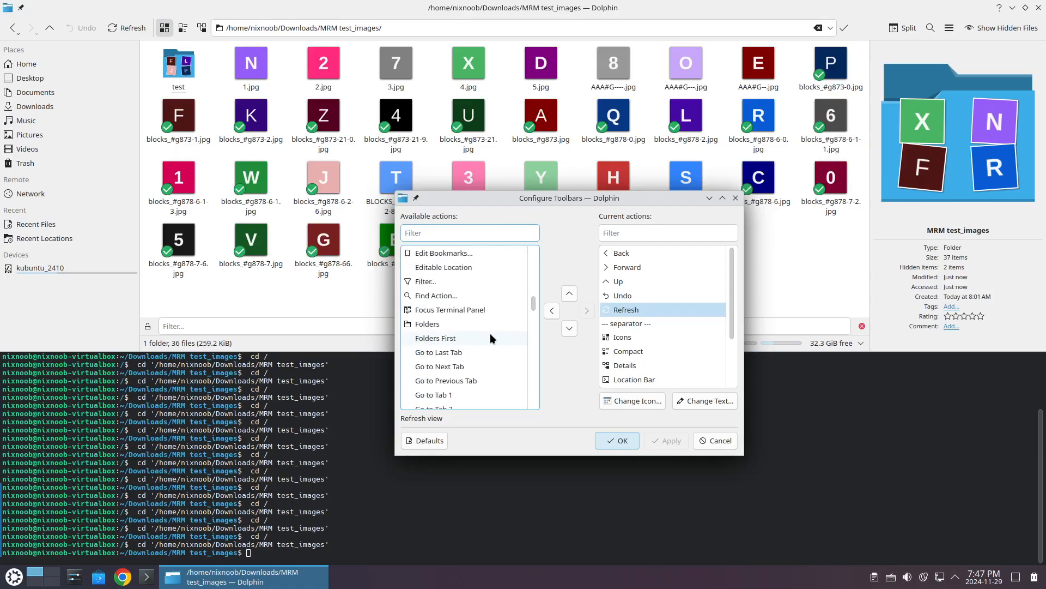
scroll(490, 335, down, 6)
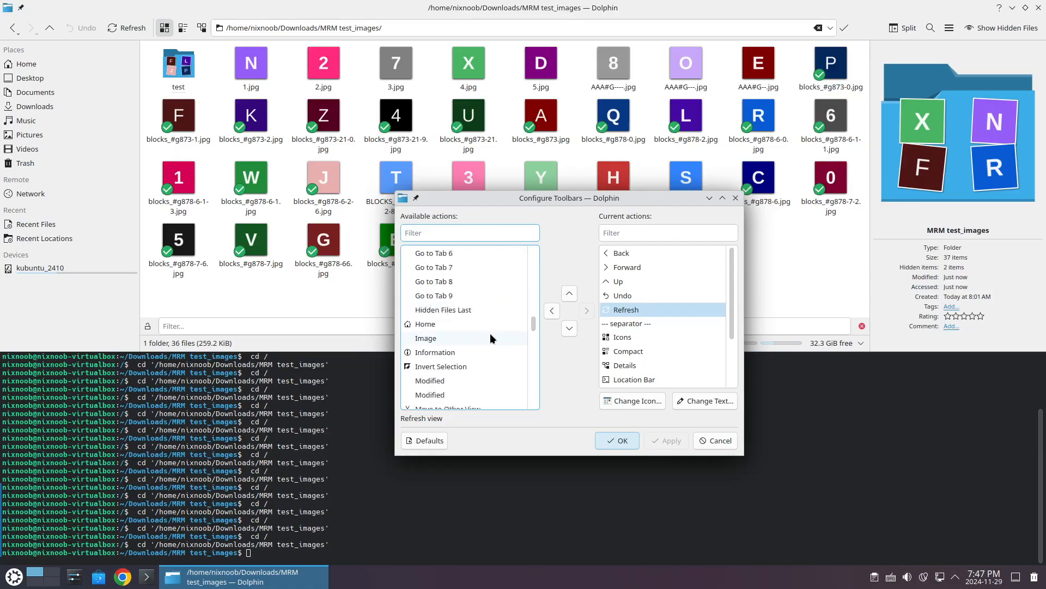
scroll(489, 332, down, 10)
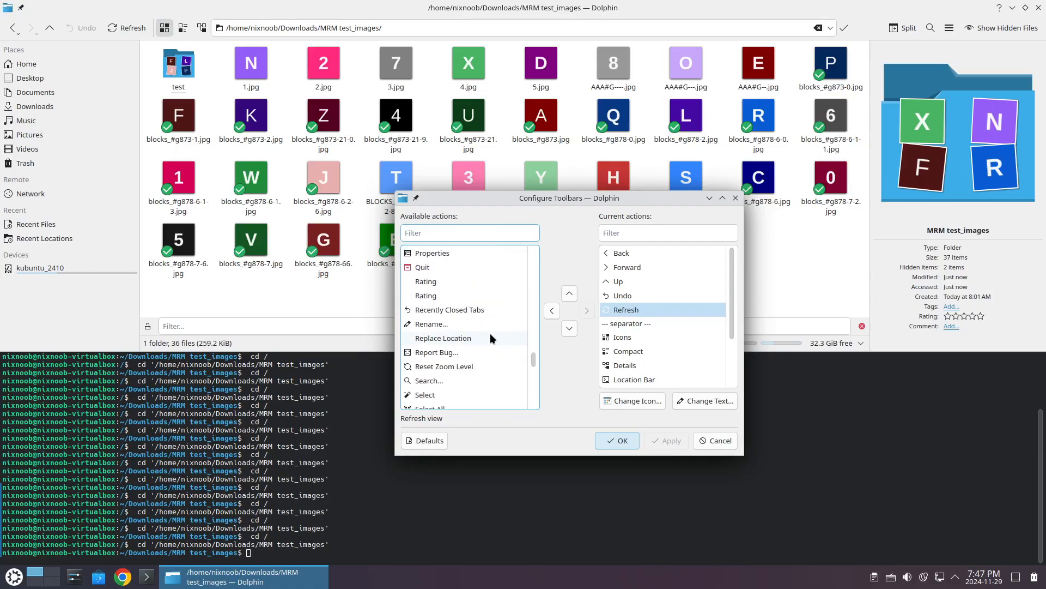
scroll(490, 332, down, 2)
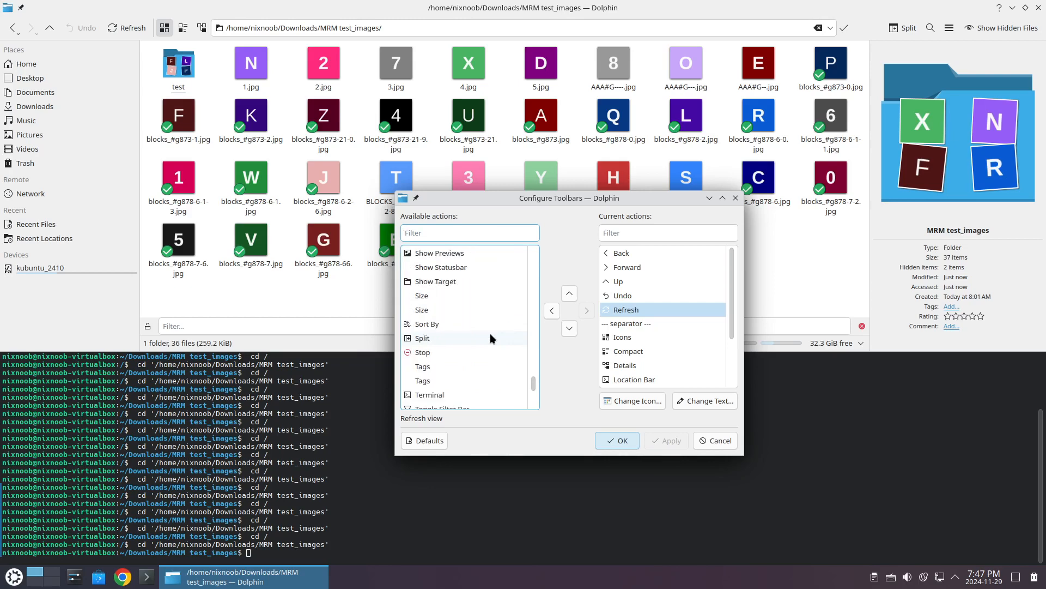
click(735, 199)
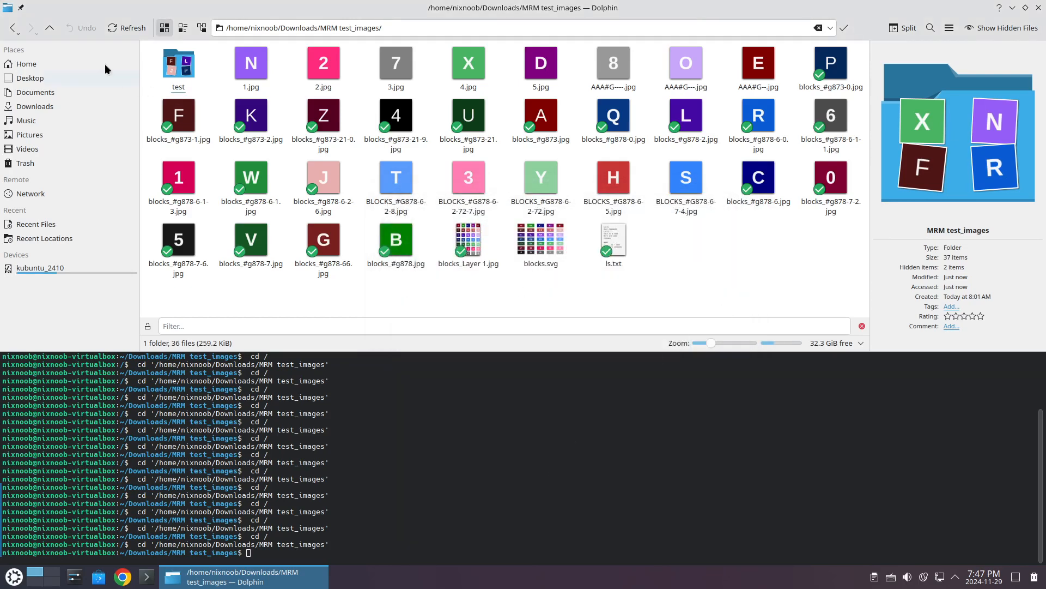
Go up two levels from MRM test_images to the home folder and return to MRM test_images through the history
click(50, 29)
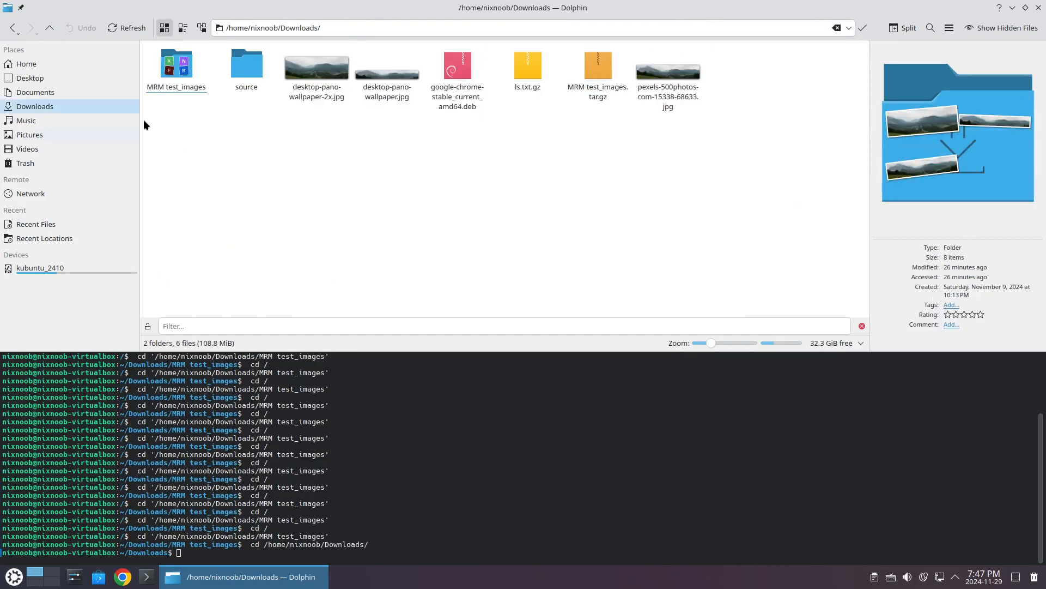
click(50, 28)
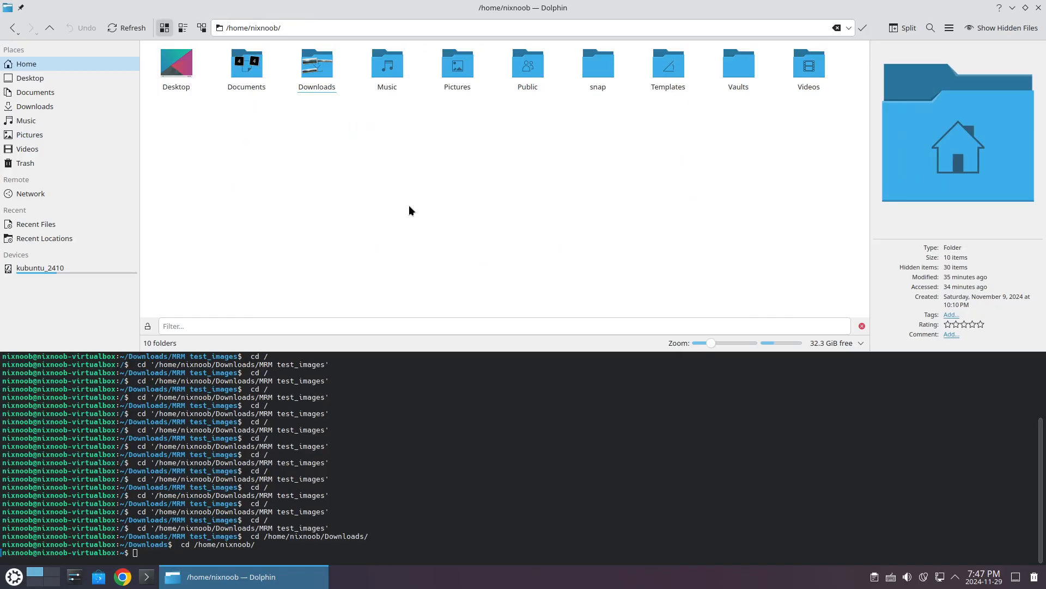
click(12, 28)
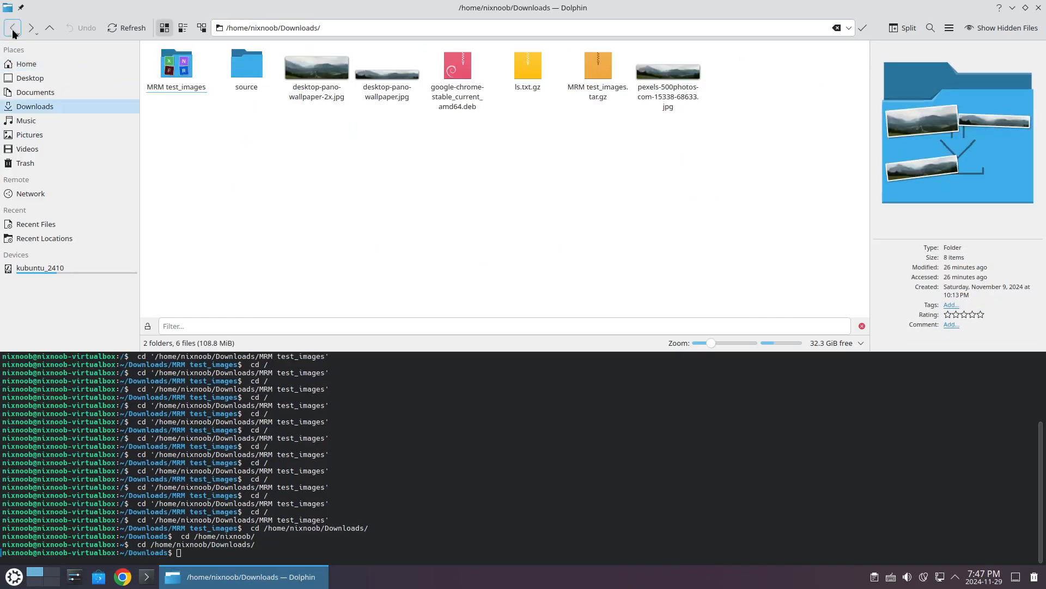
click(12, 28)
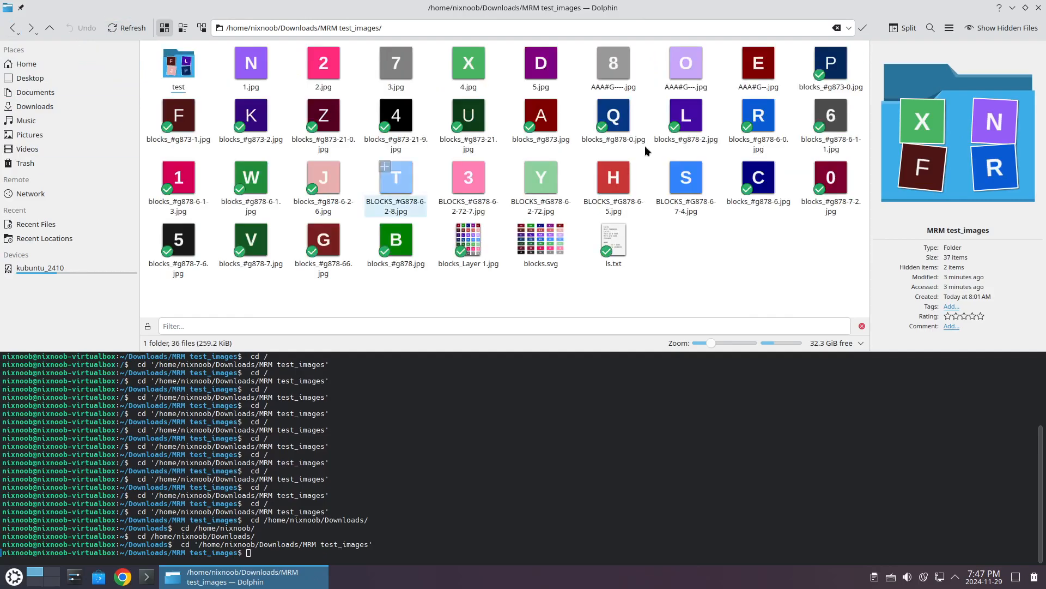
Turn hidden files on and off again in MRM test_images, and close the filter bar
click(990, 27)
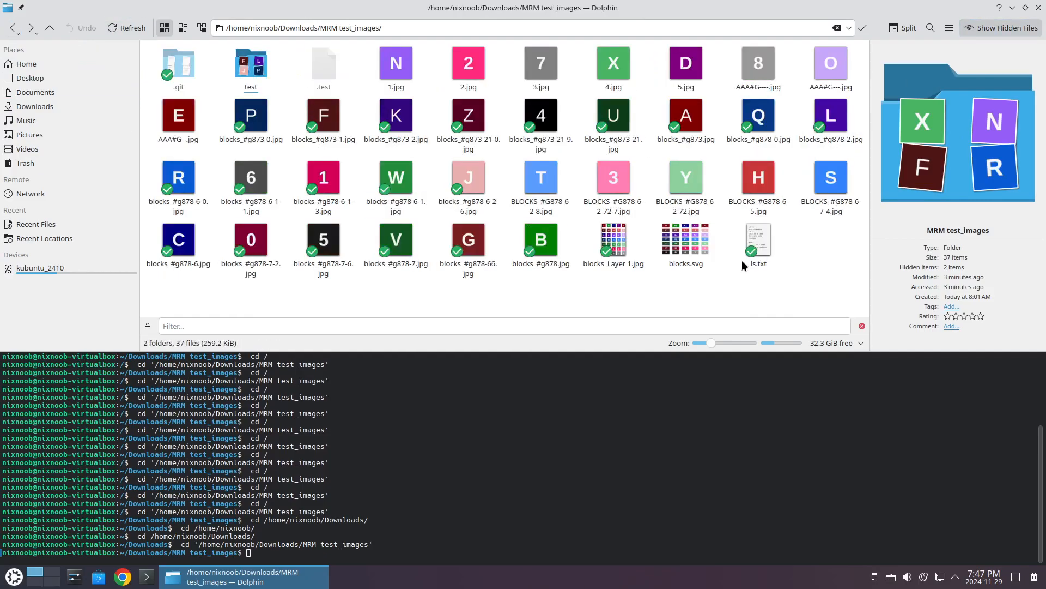
click(983, 28)
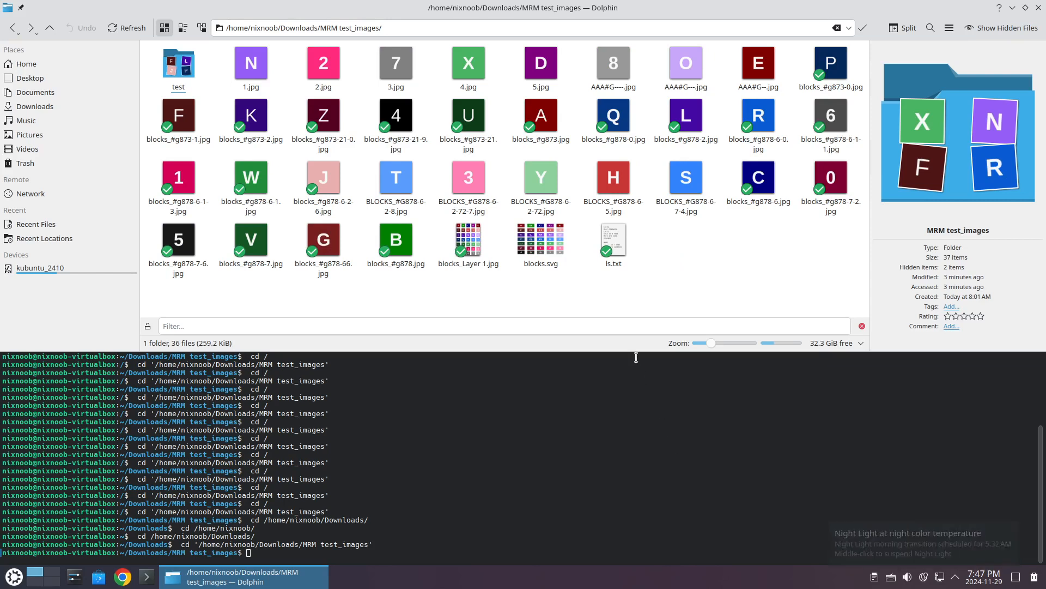
click(861, 326)
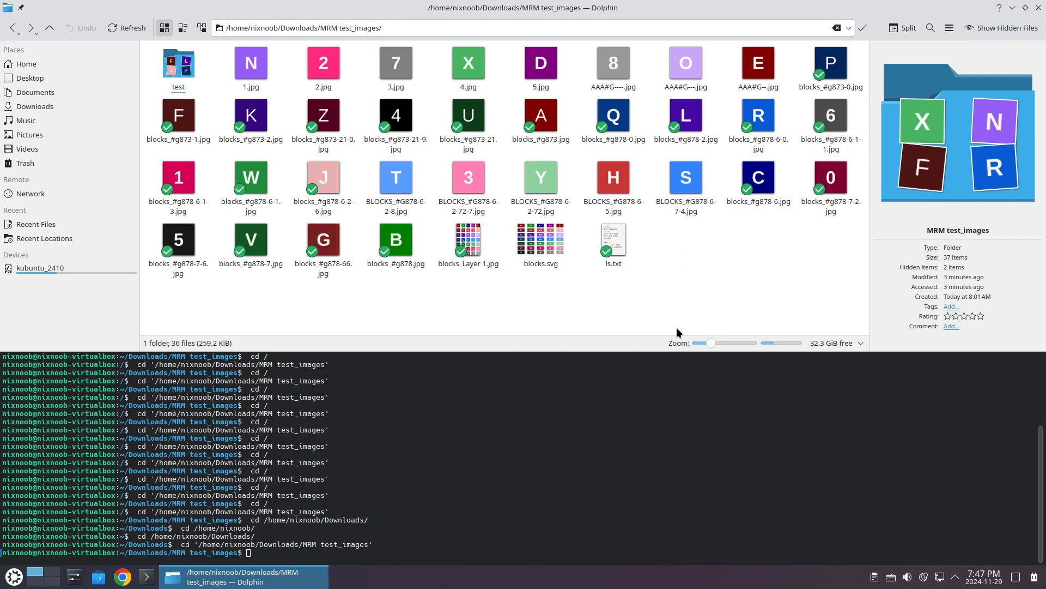
Search the file contents in MRM test_images for "test" and preview the ls.txt result
click(930, 28)
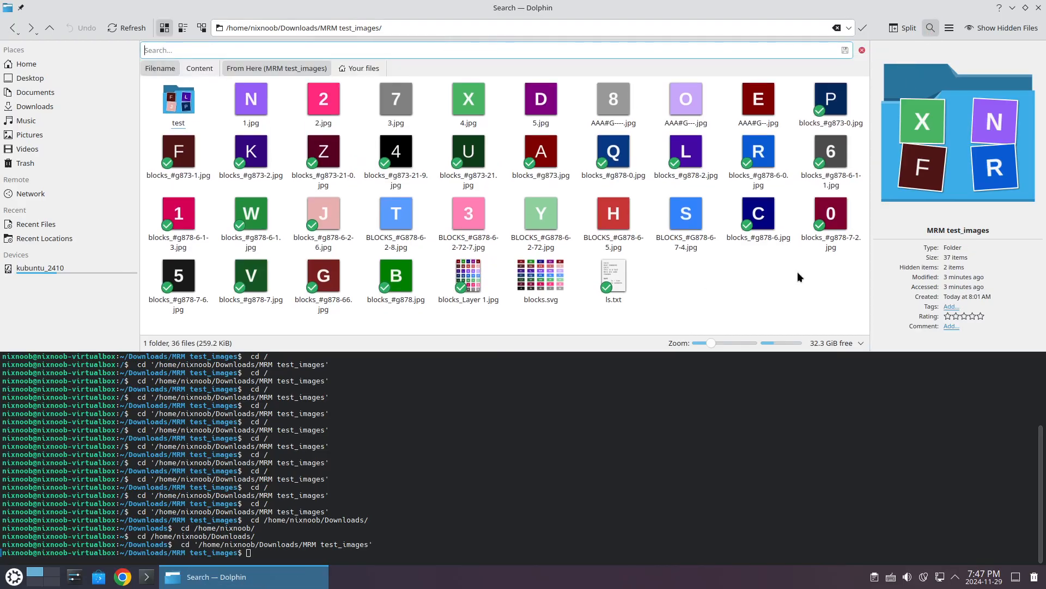
click(931, 27)
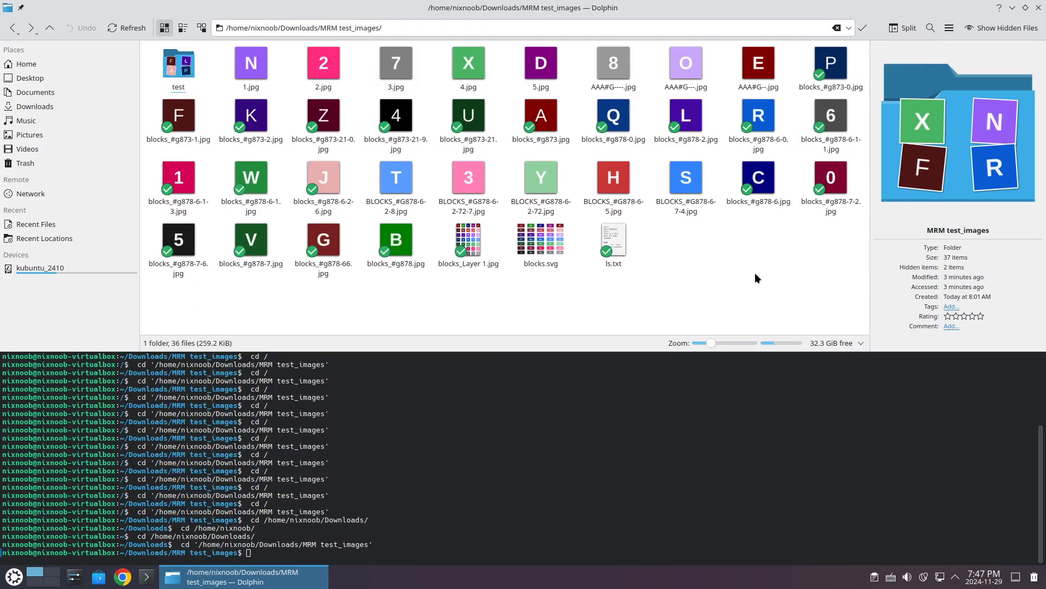
click(930, 27)
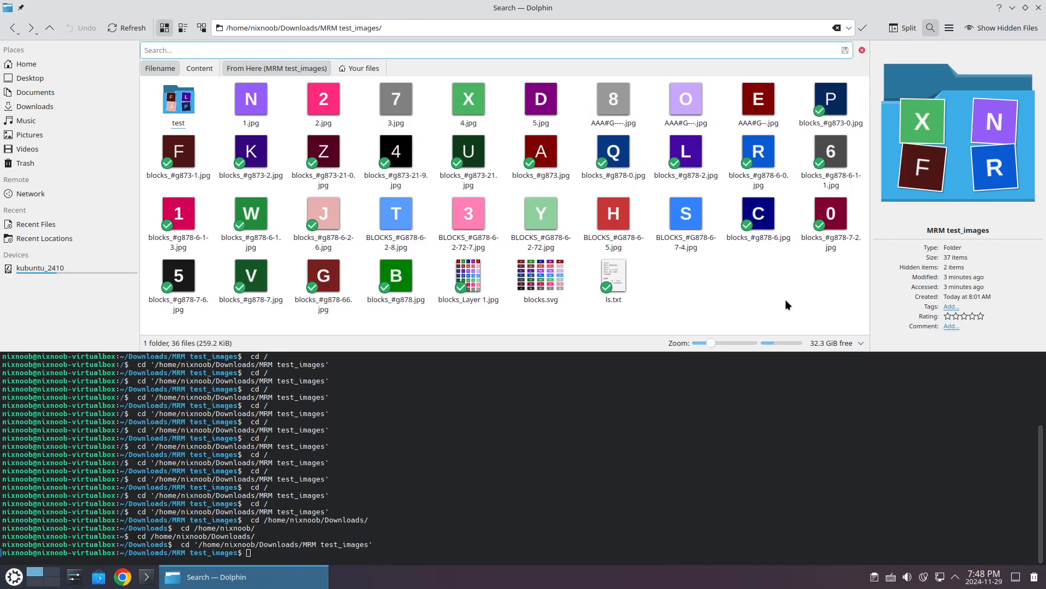
mouse_move(607, 280)
click(197, 66)
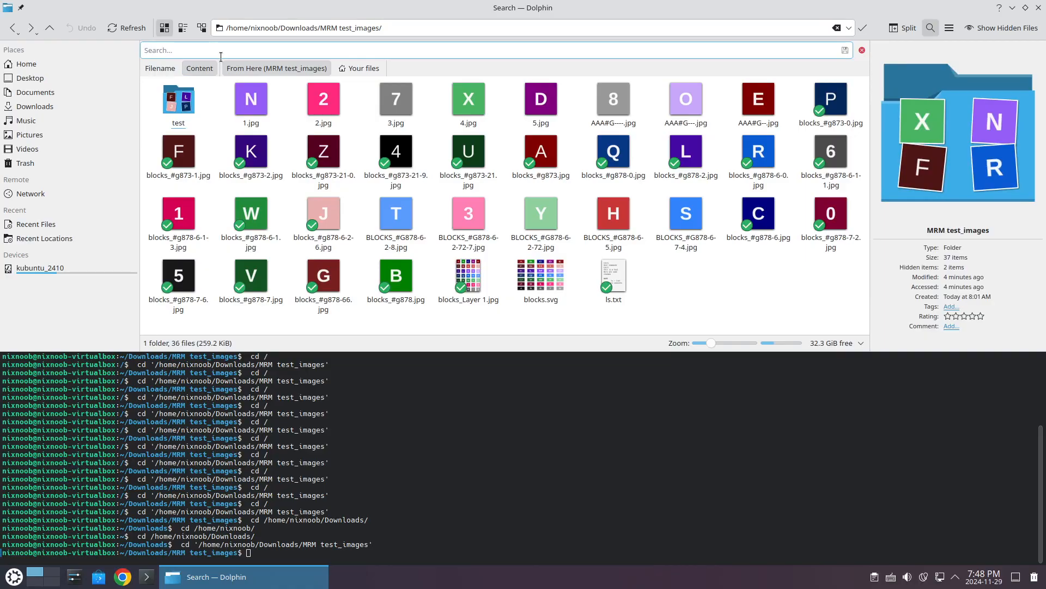
text(test)
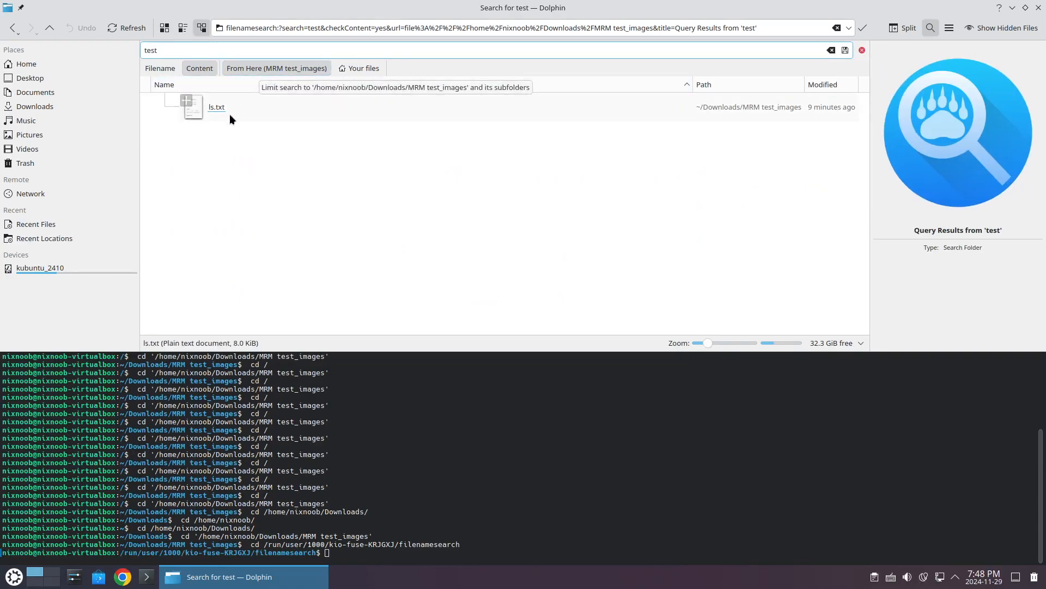
mouse_move(217, 116)
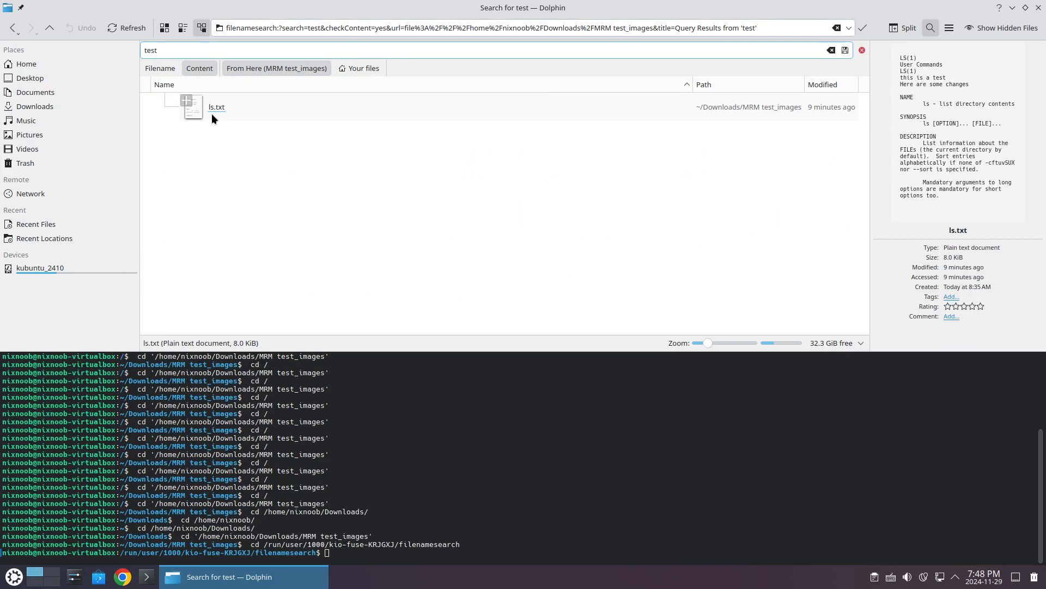
Switch the "test" search to filenames and compare the results in icon and details views, expanding and collapsing the test folder
click(159, 69)
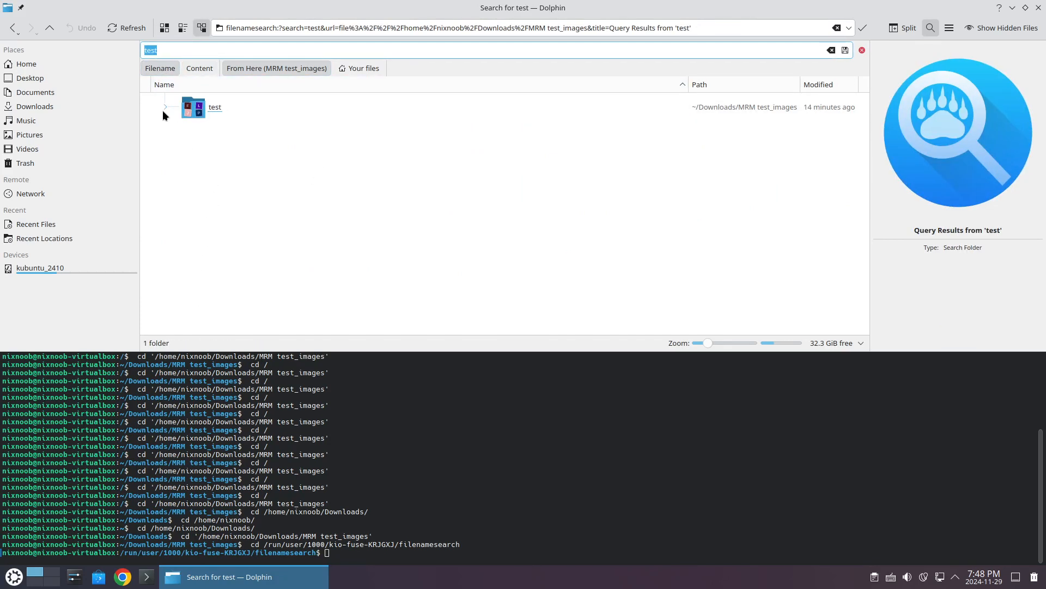
click(165, 28)
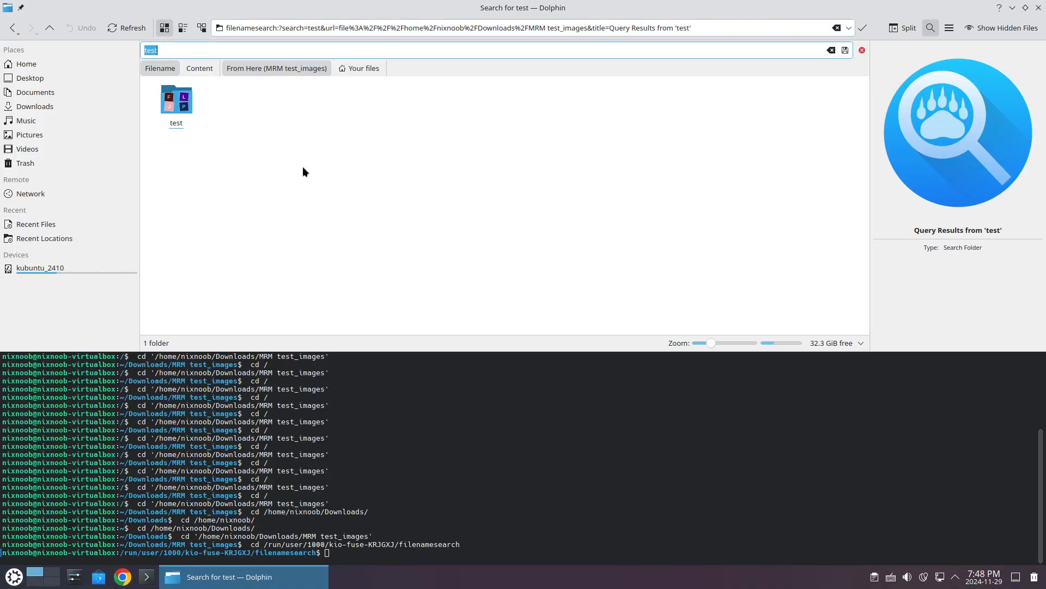
click(207, 28)
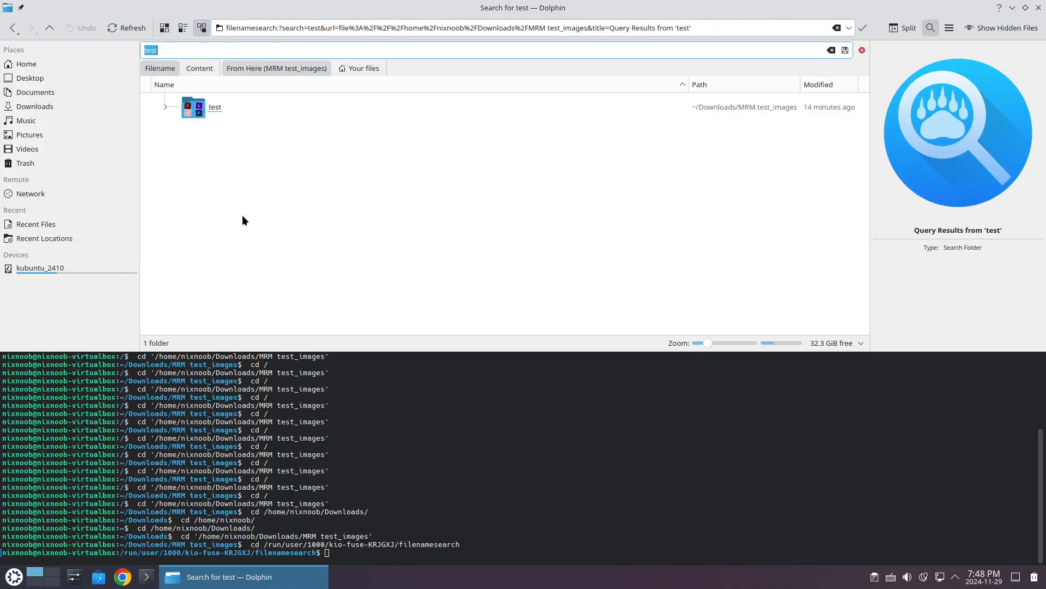
click(164, 108)
click(161, 106)
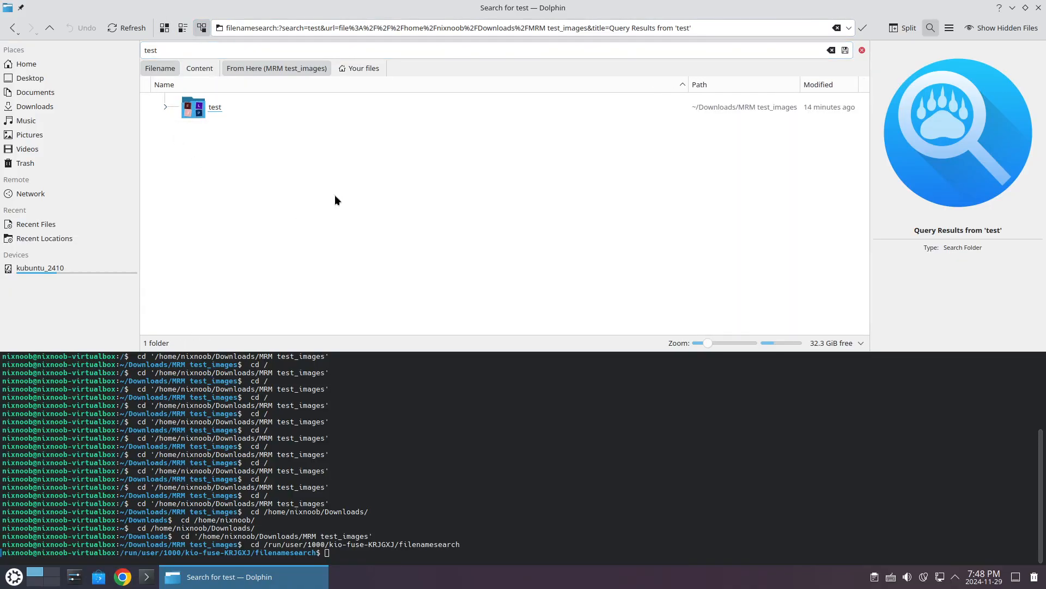
Show the search results as icons and replace the filename search term with "2"
click(164, 28)
drag(195, 50, 117, 44)
text(2)
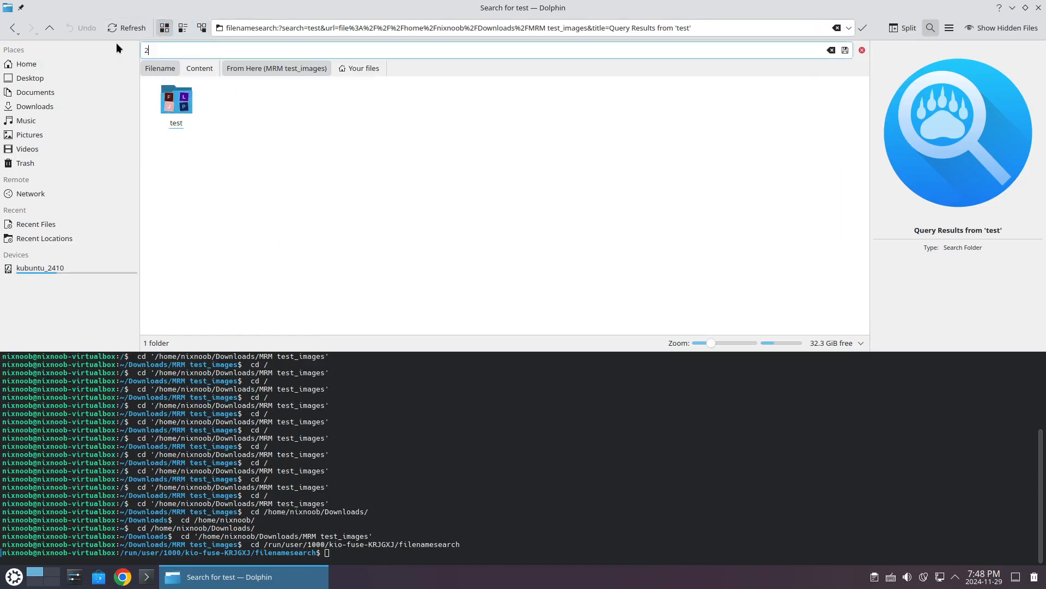
Complete the filename search term as "2.jpg" in MRM test_images, review the matches, and close the search
text(.)
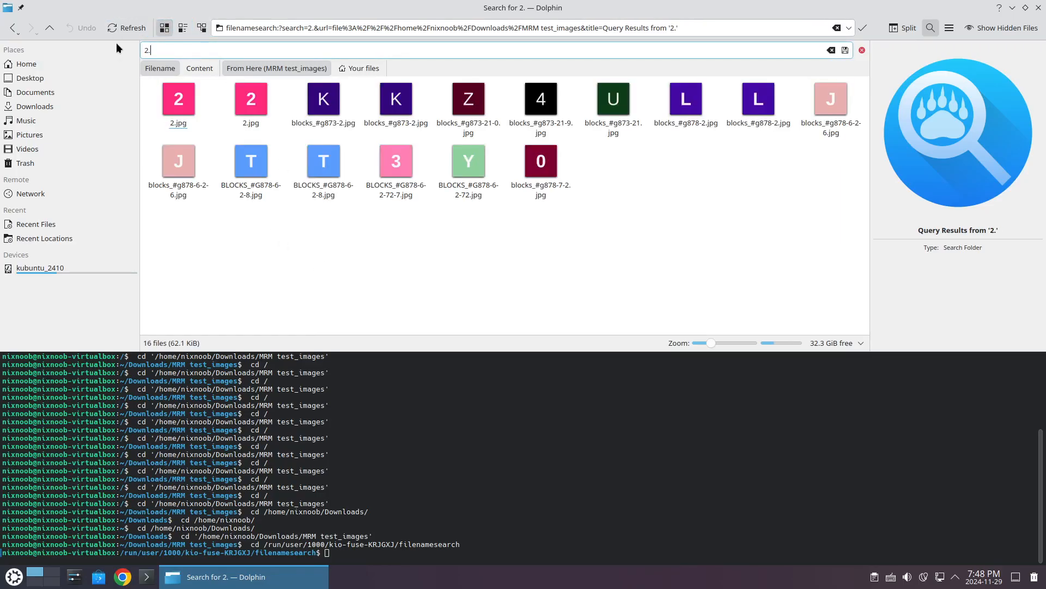
text(jpg)
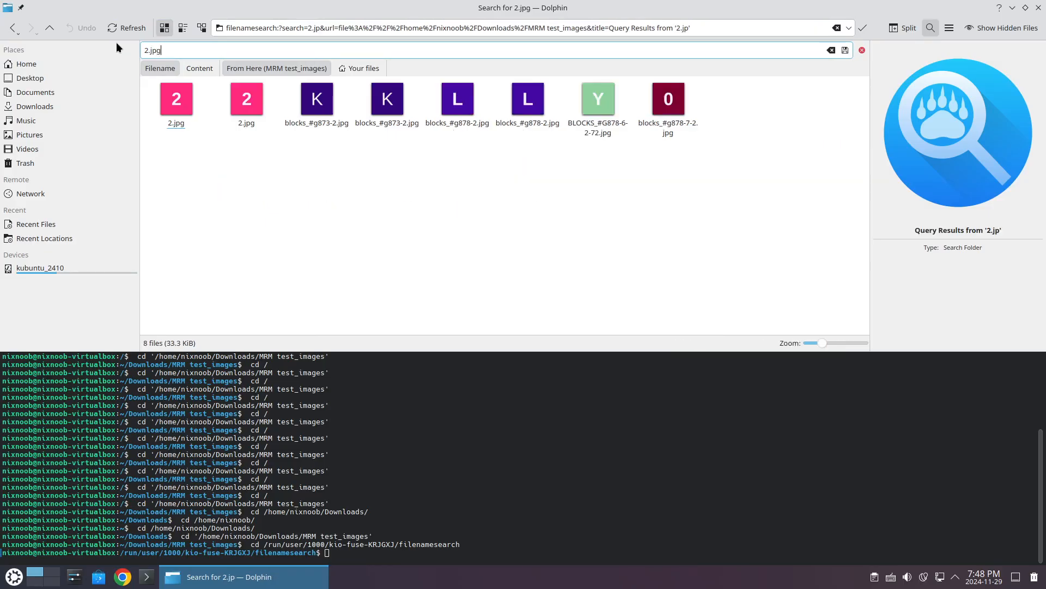
click(228, 157)
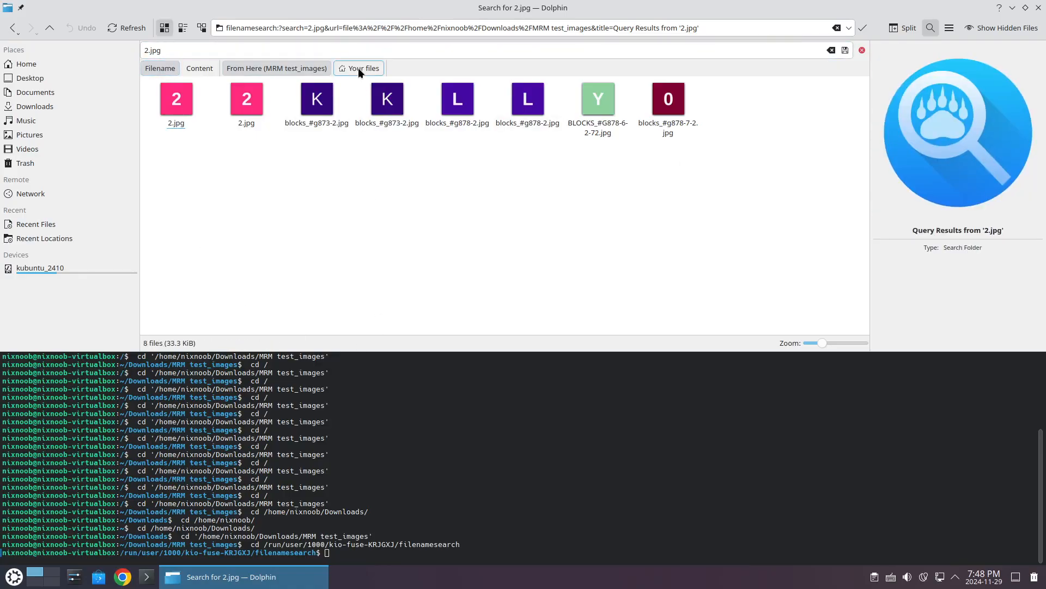
click(862, 50)
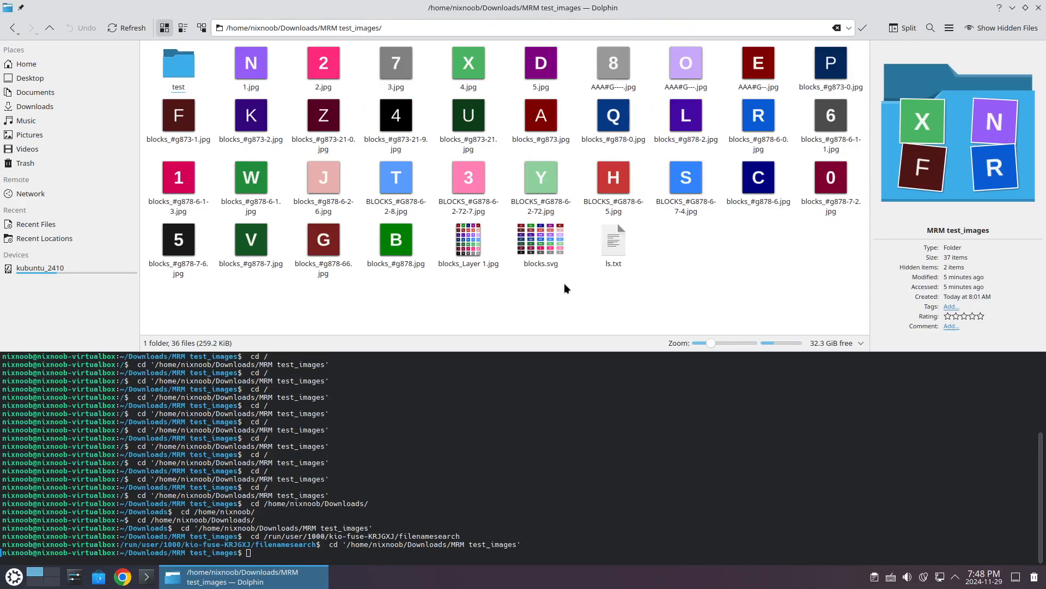
Bring up the filter bar by disabling Show filter bar and enabling it again in the interface settings
right_click(657, 311)
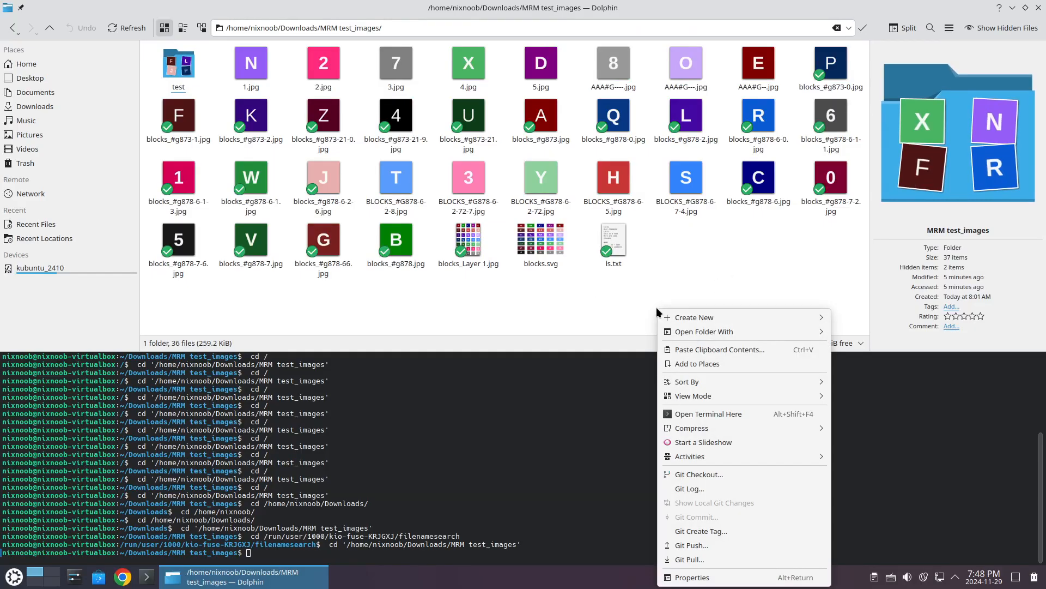
click(606, 310)
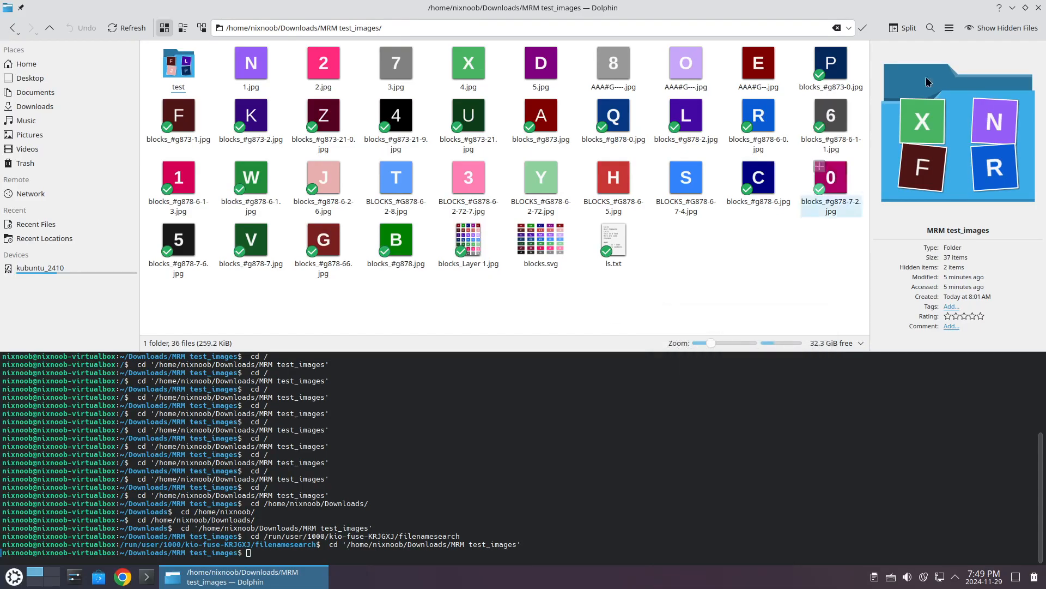
click(950, 31)
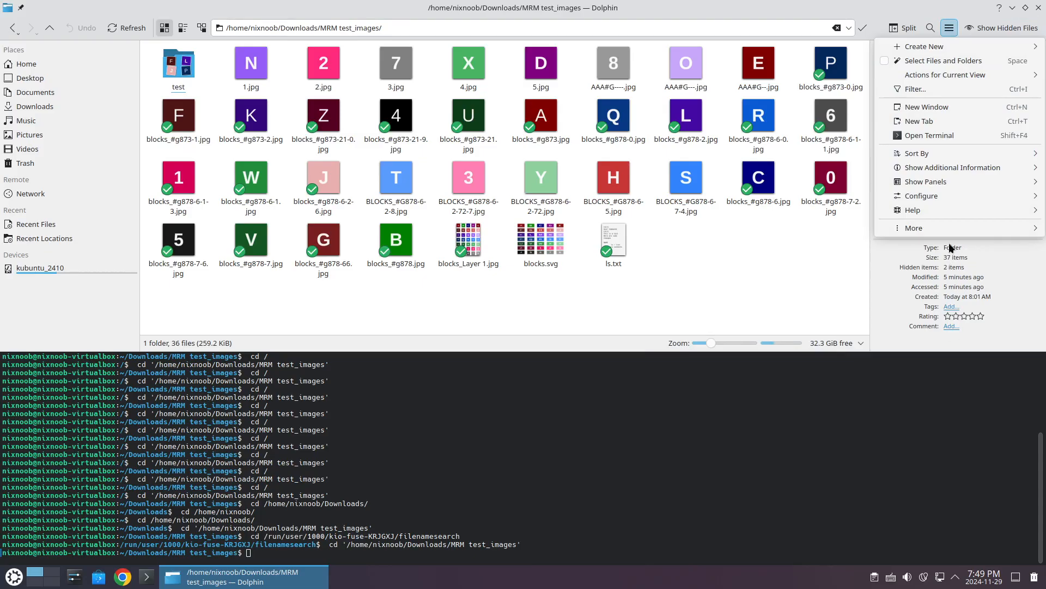
mouse_move(934, 198)
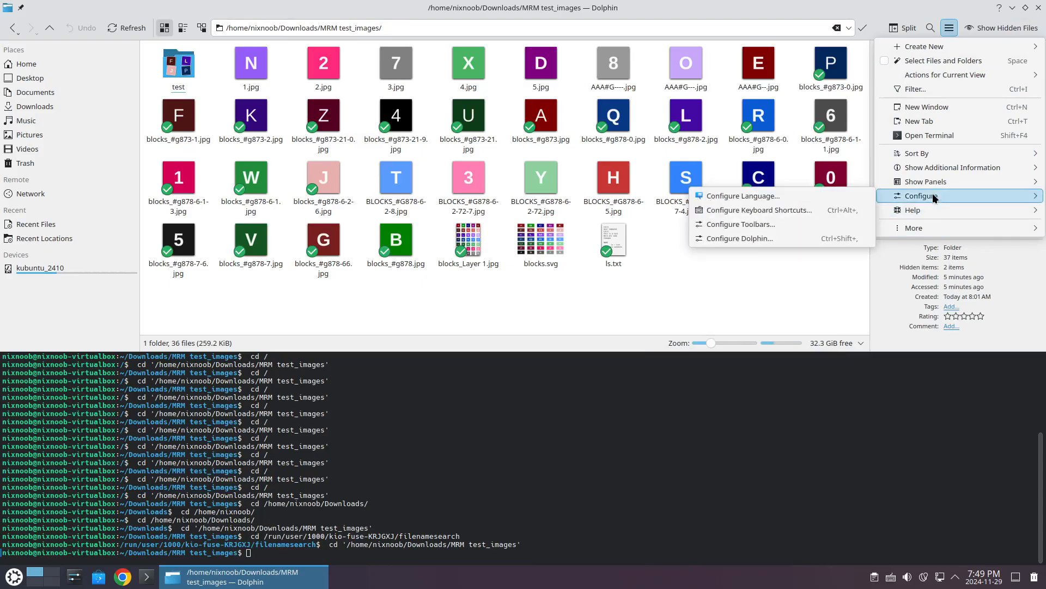
click(732, 238)
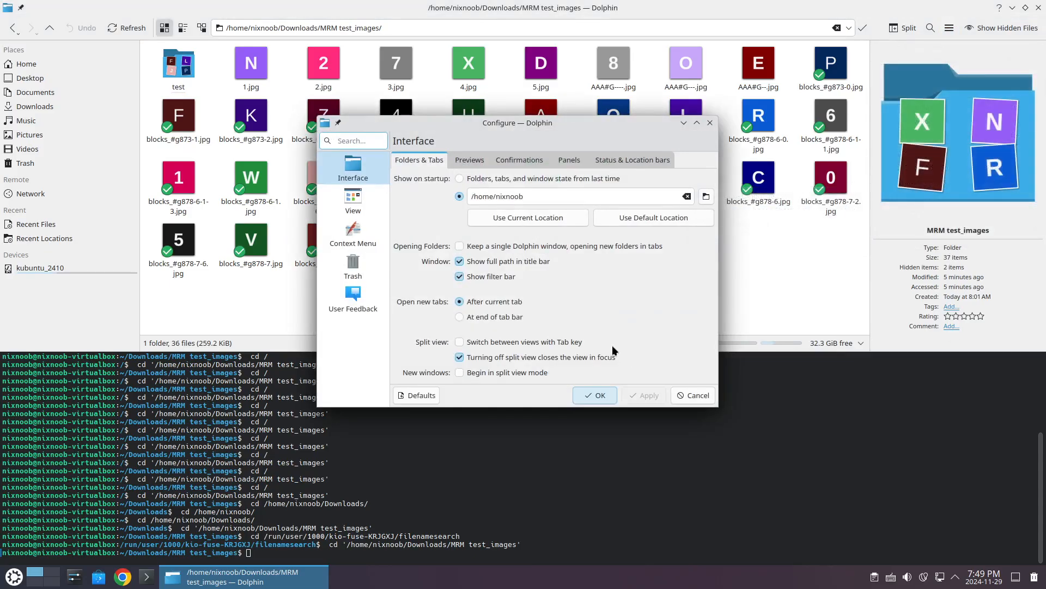
click(462, 280)
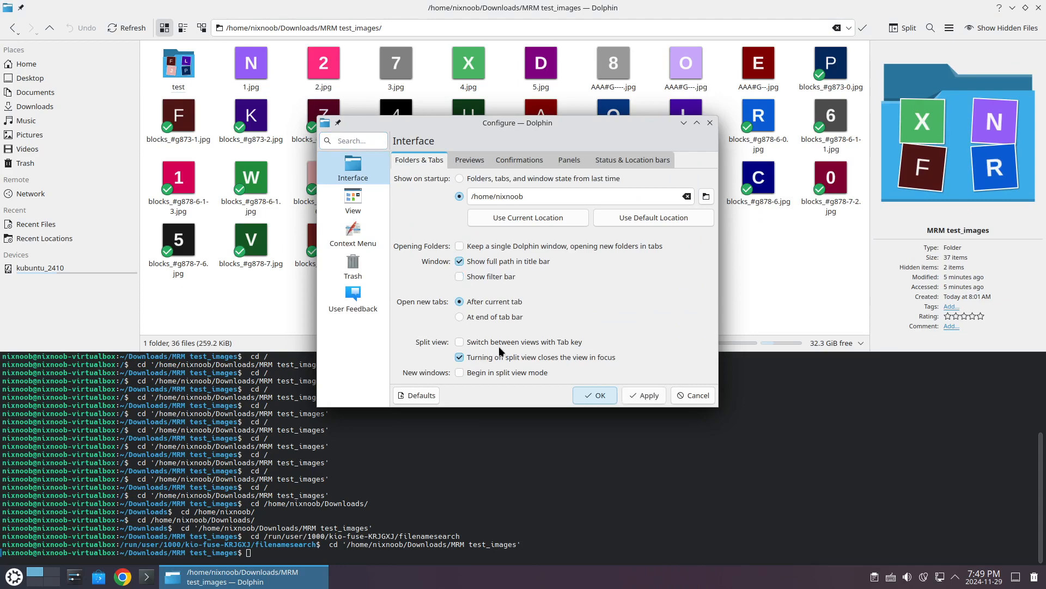
click(645, 395)
click(462, 278)
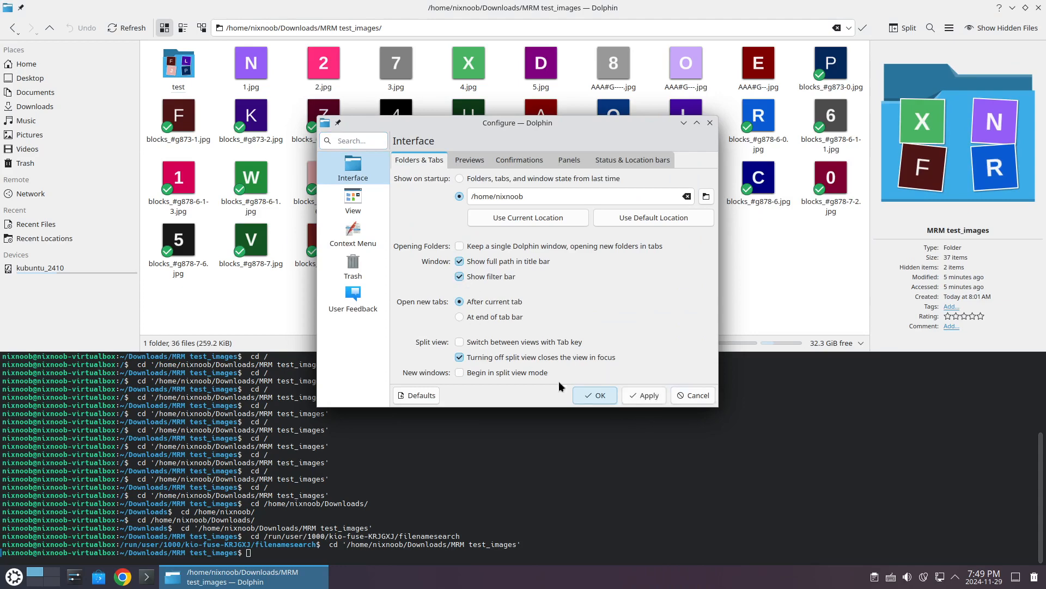
click(644, 395)
click(595, 394)
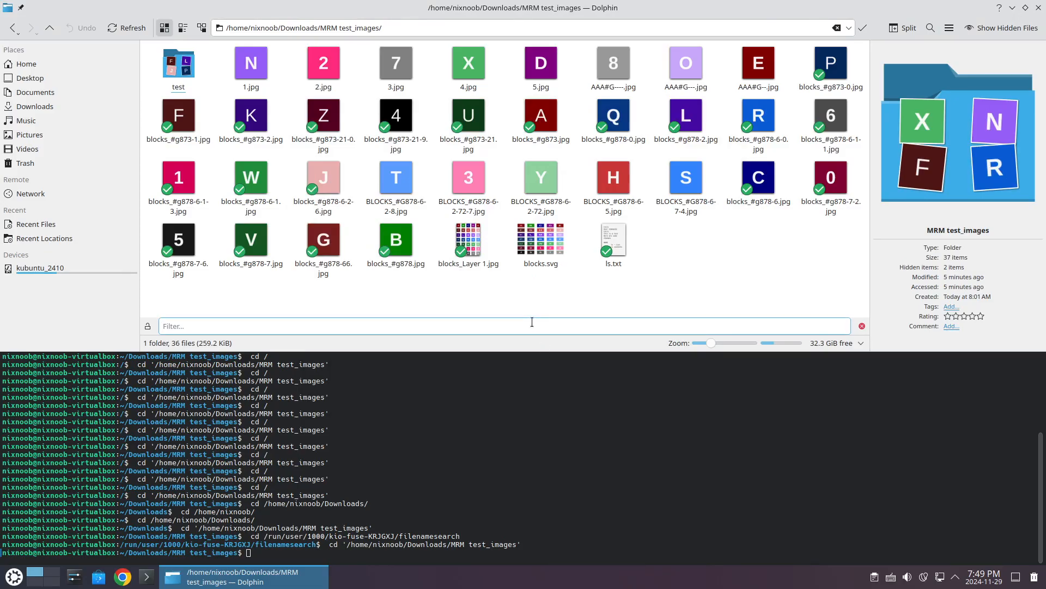
Filter MRM test_images by "ls", clear and close the filter bar, and briefly open the search bar for comparison
text(ls)
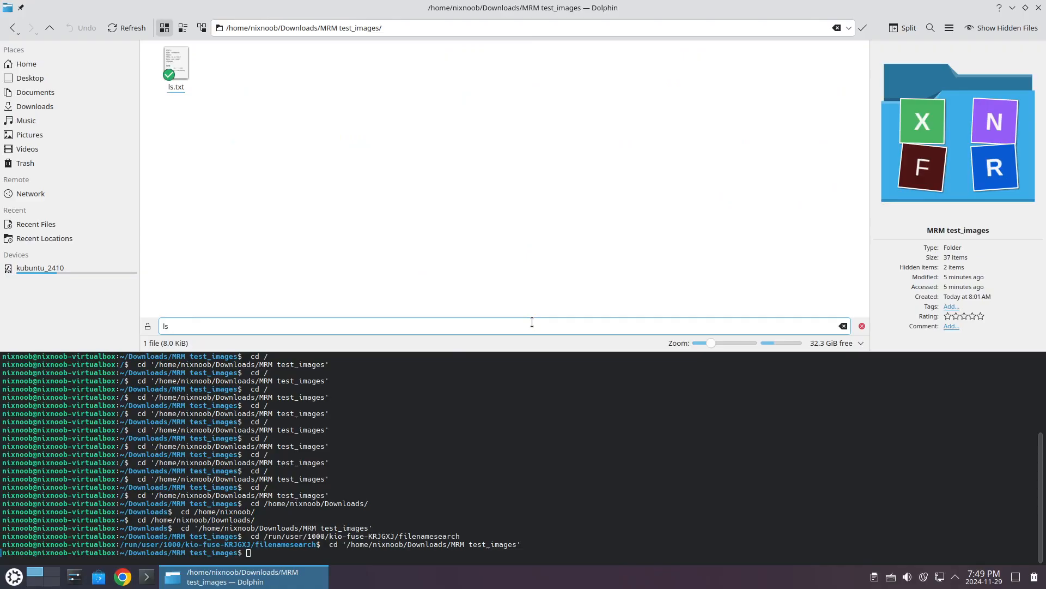
click(843, 326)
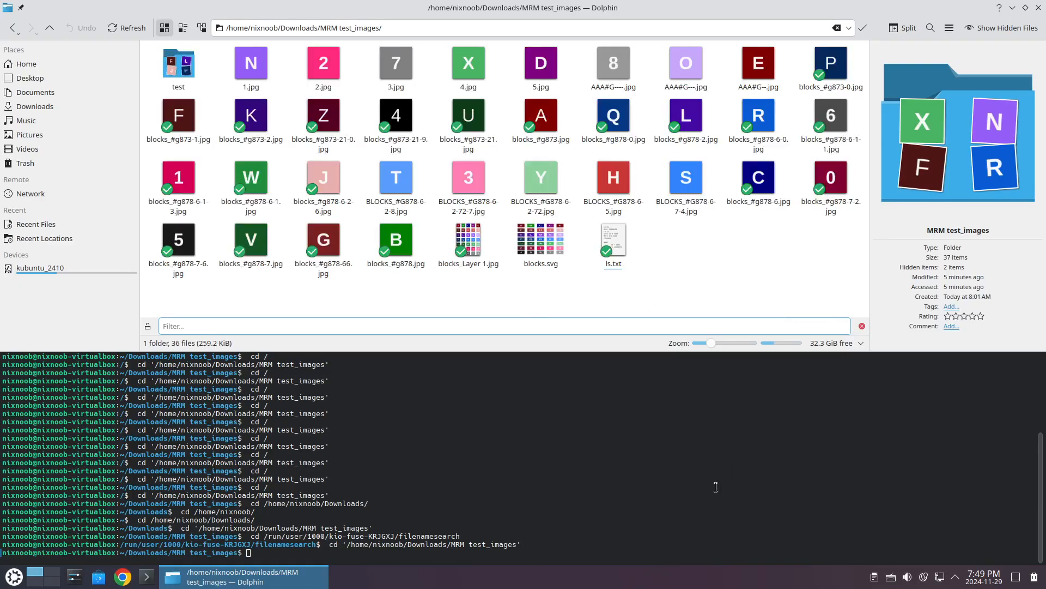
click(861, 326)
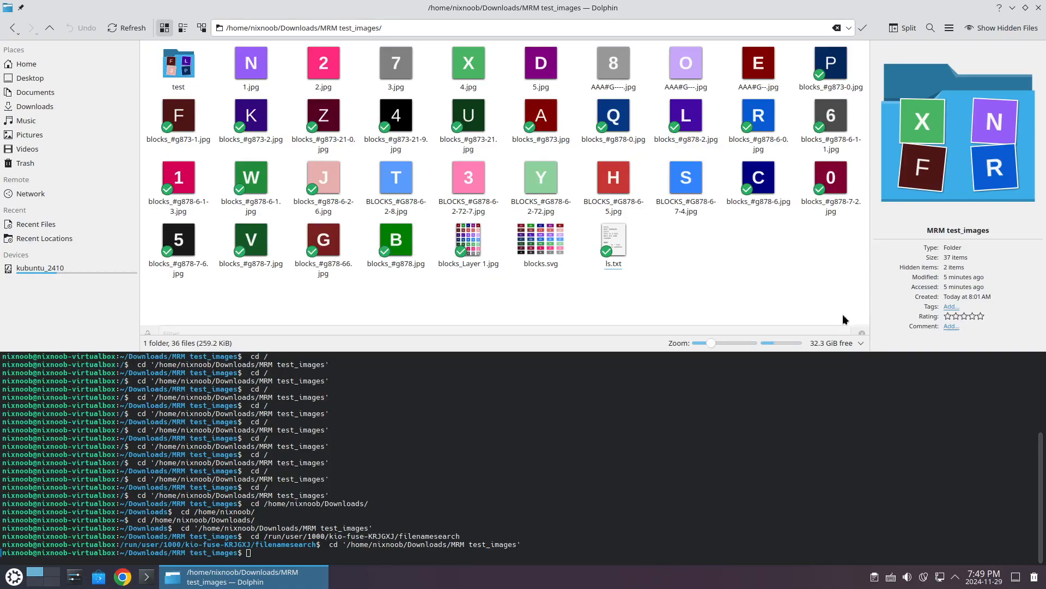
key(ctrl+f)
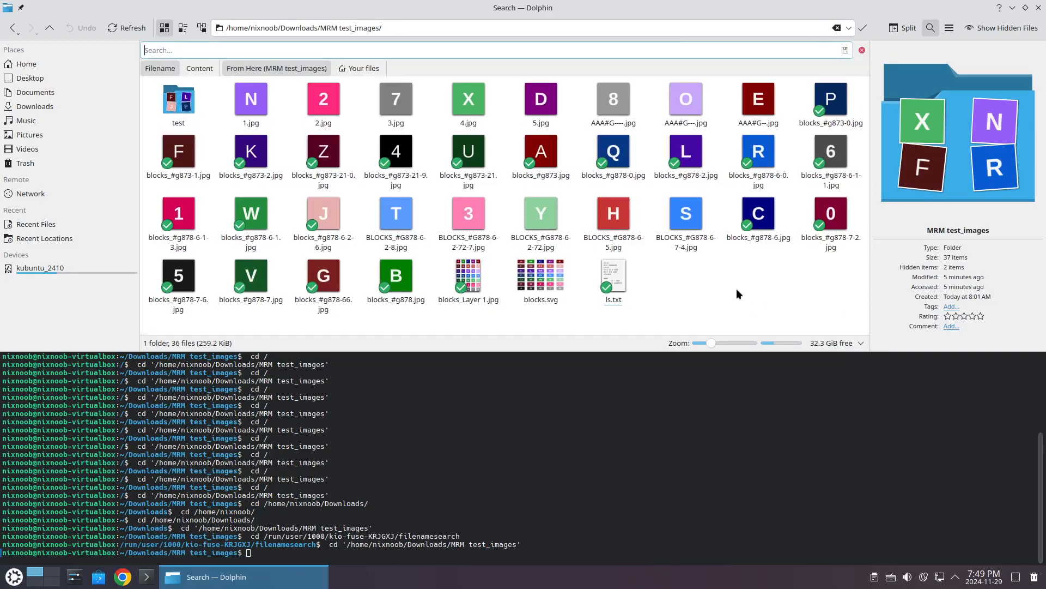
click(860, 51)
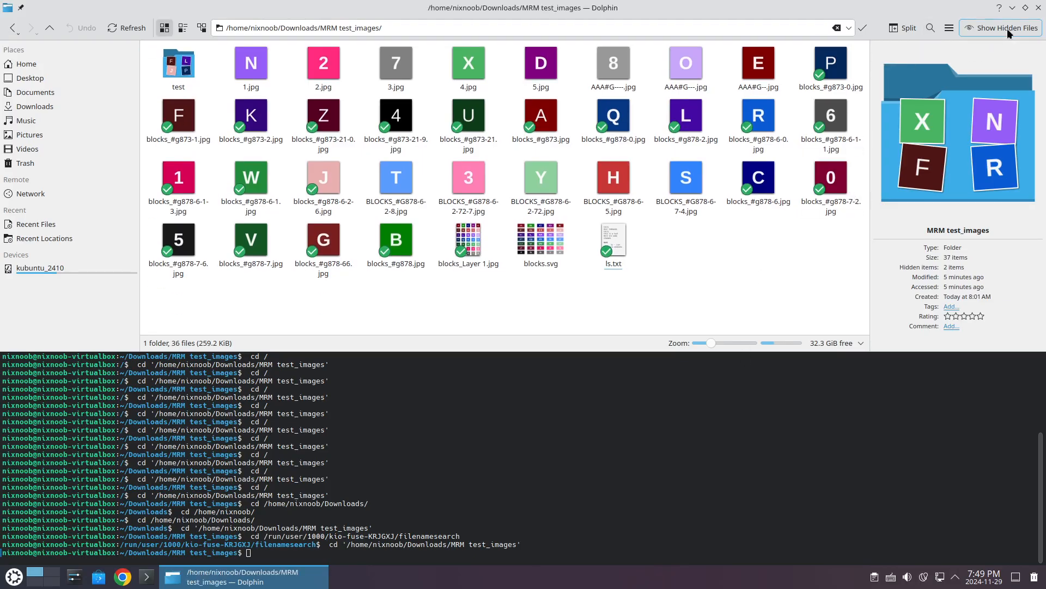
Restore the closed filter bar by switching the Show filter bar setting off and on again
click(949, 28)
mouse_move(929, 199)
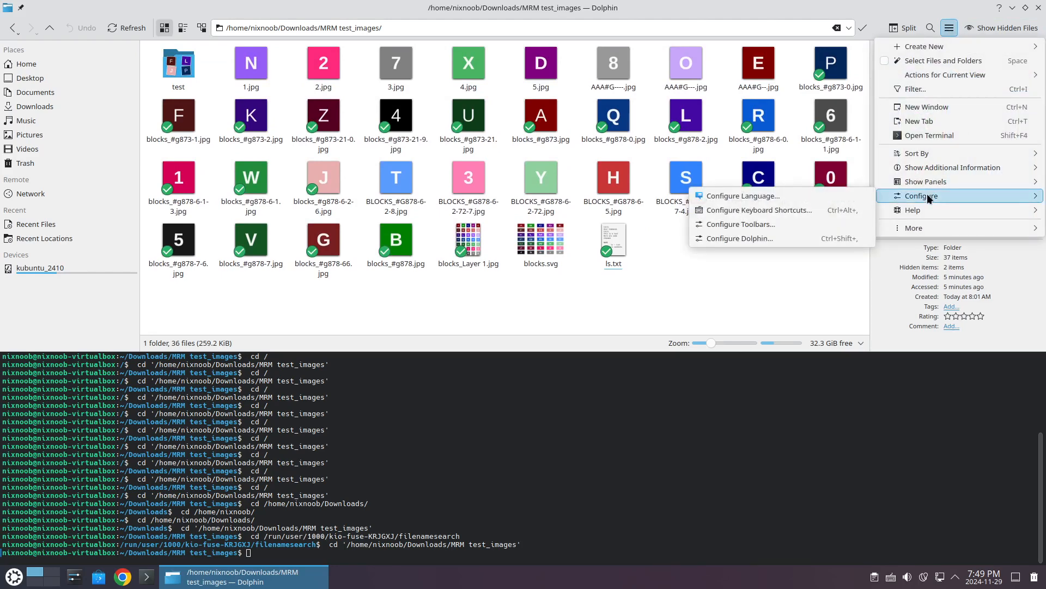
click(779, 239)
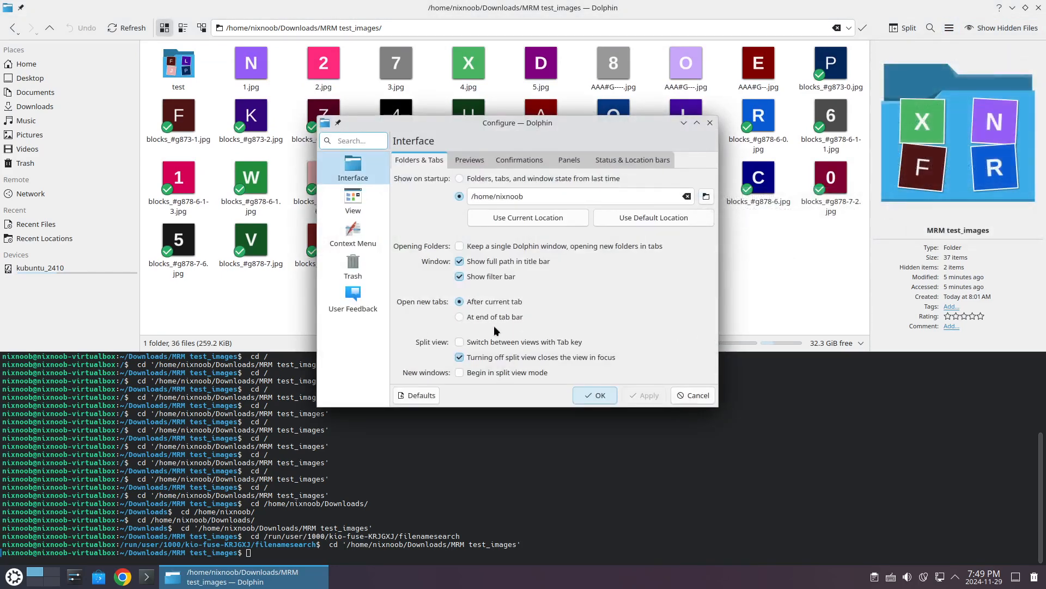
click(460, 278)
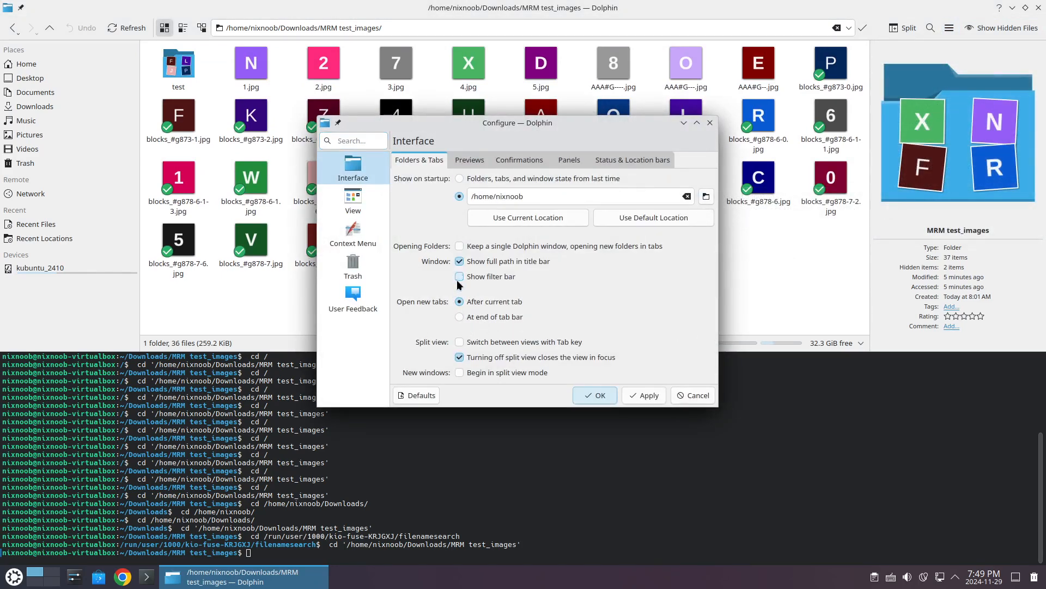
click(644, 395)
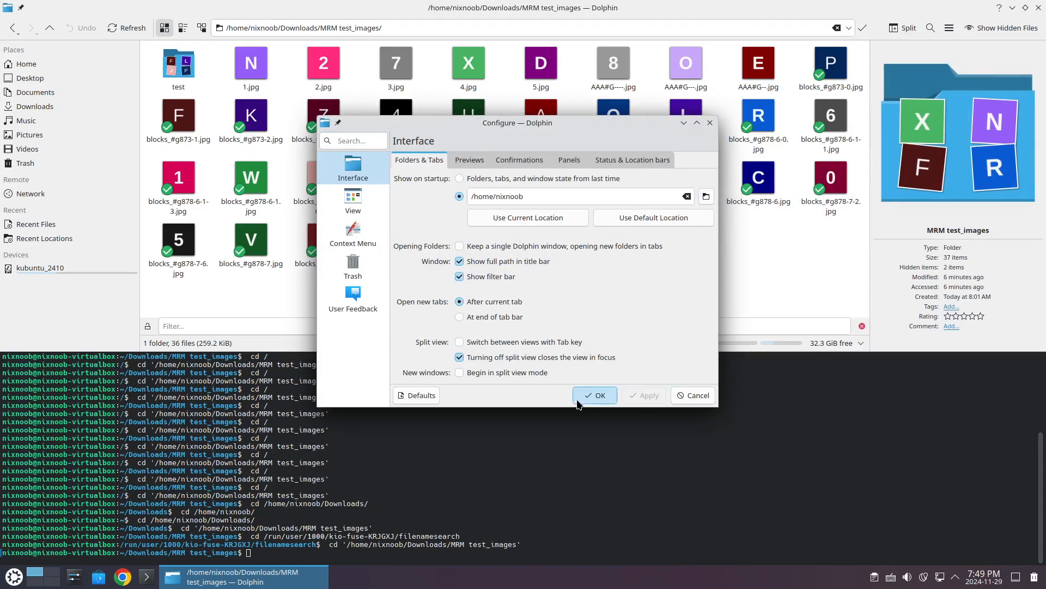
click(596, 396)
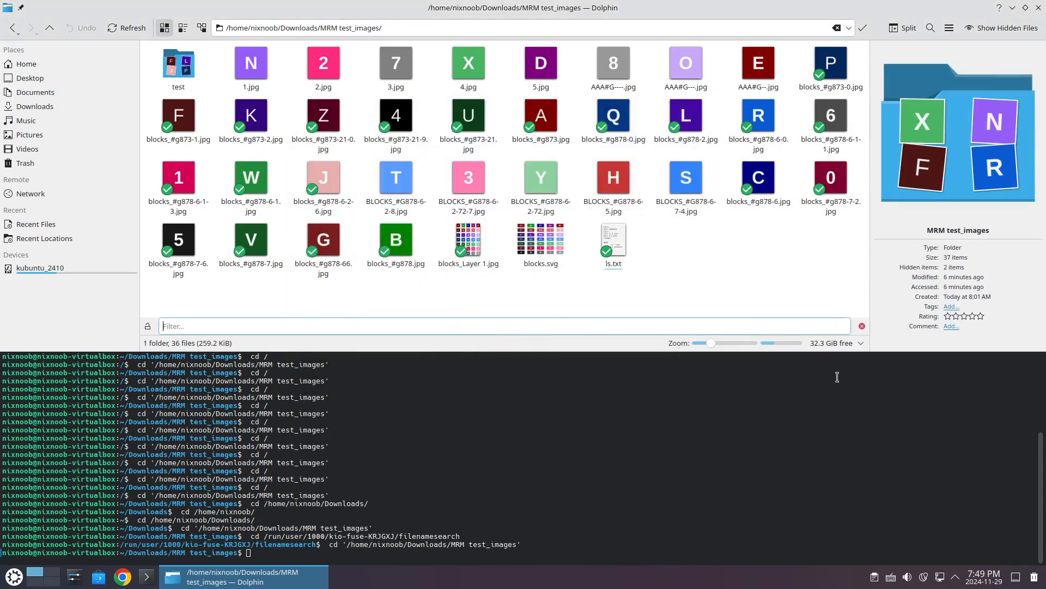
Filter the MRM test_images listing by "ls" and clear the filter text
click(458, 323)
text(ls)
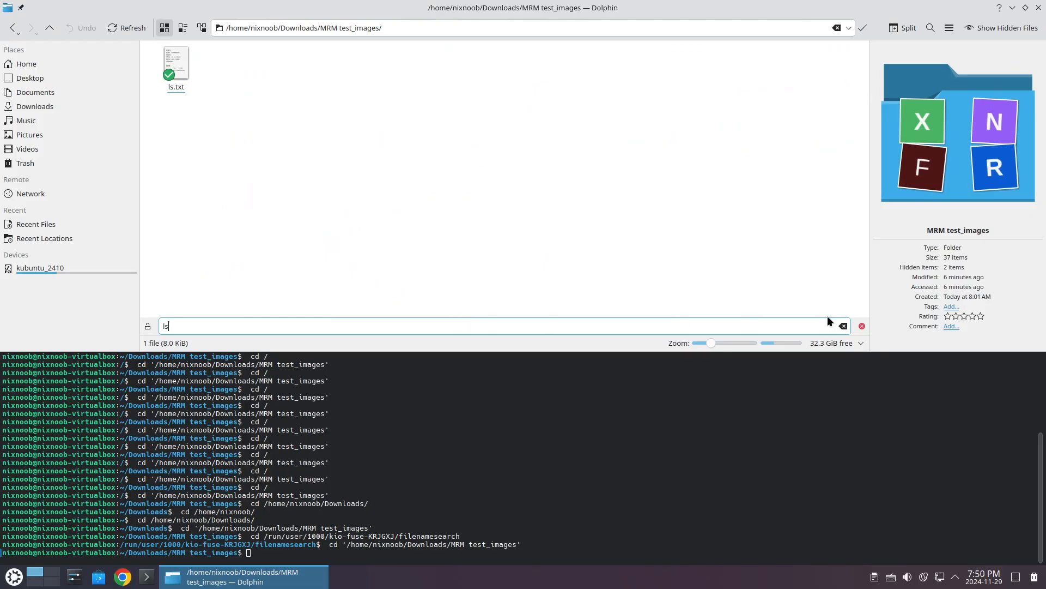
click(843, 327)
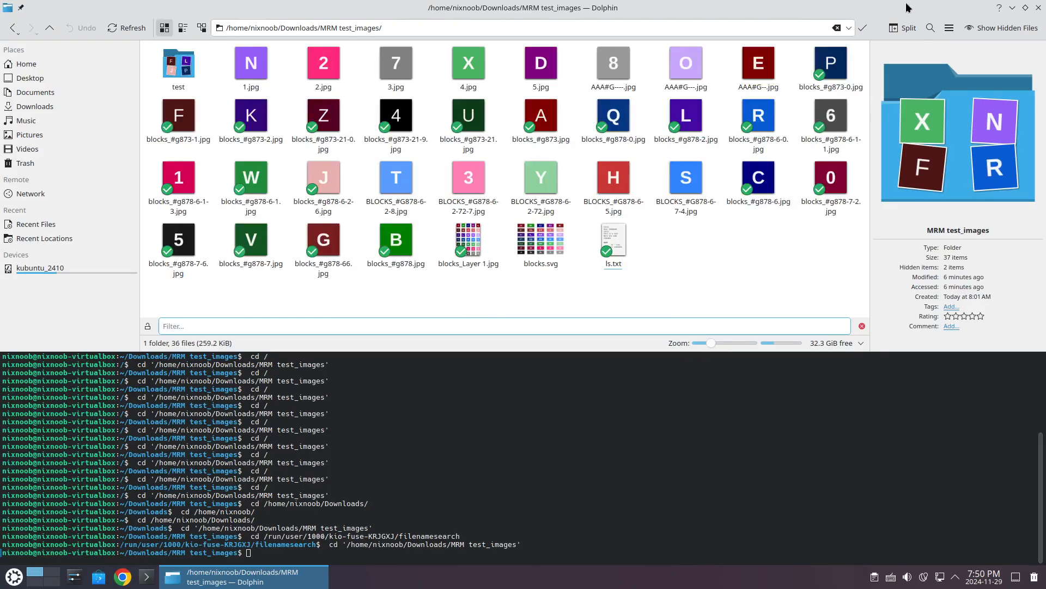
click(907, 29)
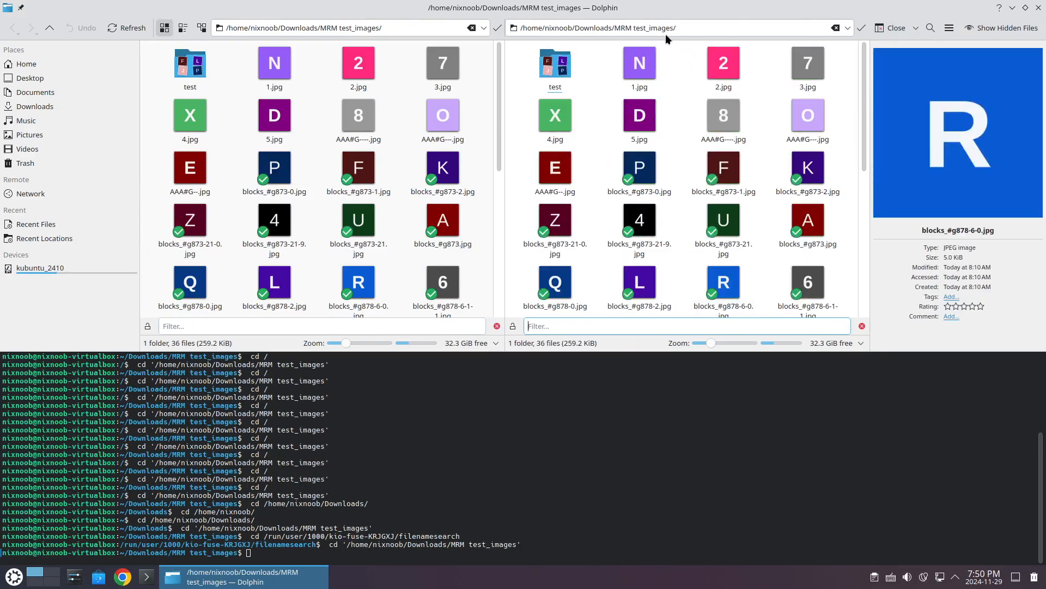
click(709, 26)
text(f)
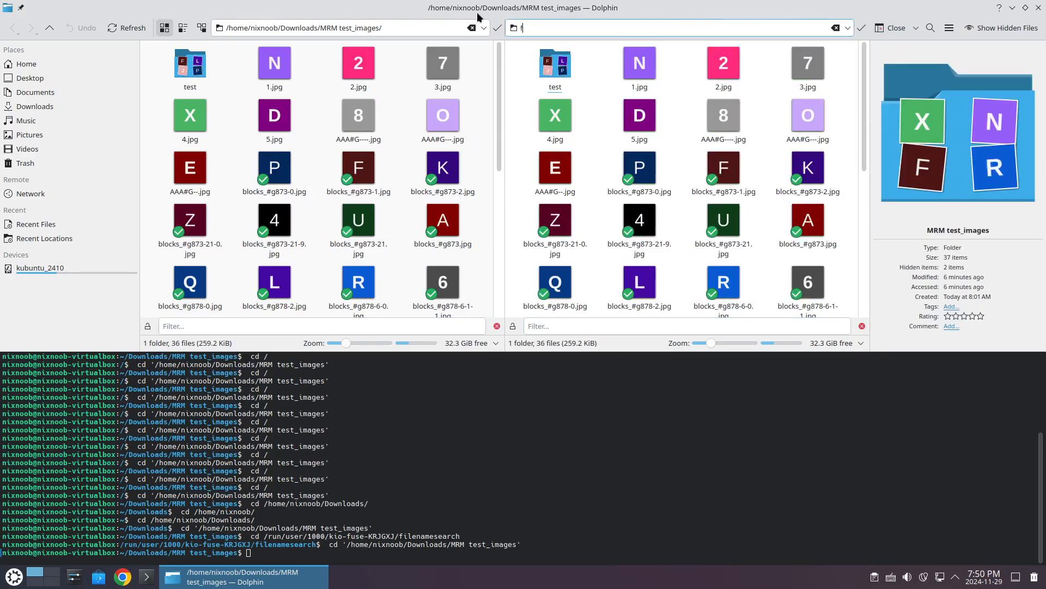
text(ish://)
key(ctrl+v)
key(Return)
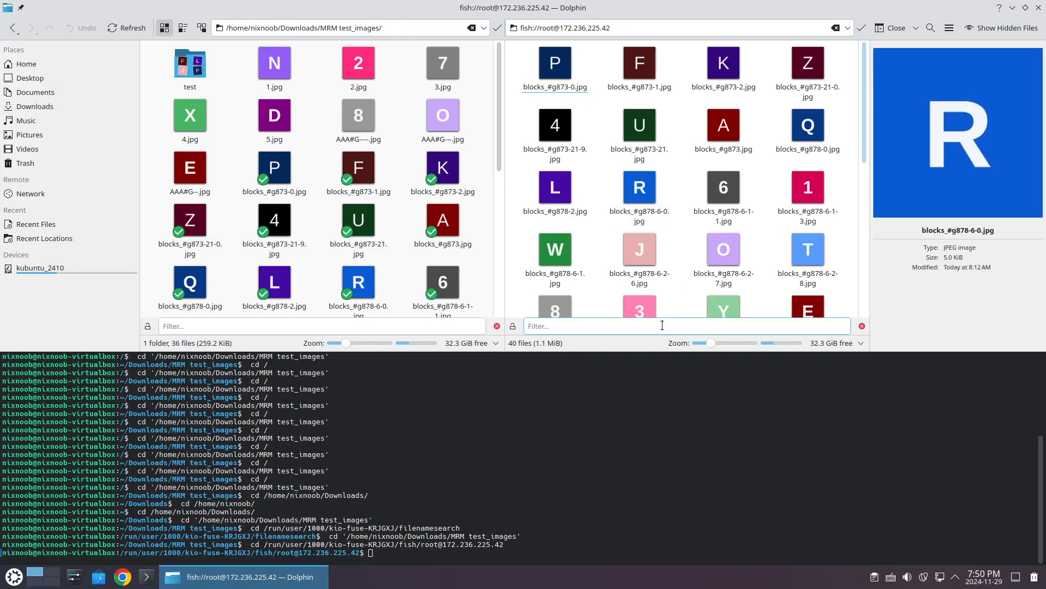
Filter the remote files by "ls" and then by "3", clear the filter, and close the remote pane
scroll(743, 201, down, 5)
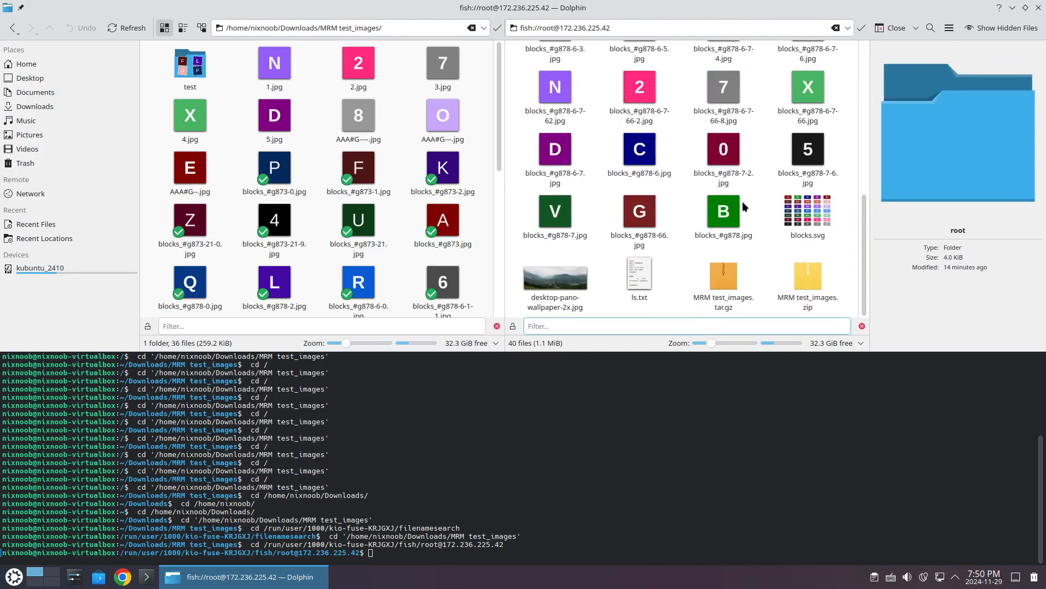
click(659, 320)
text(ls)
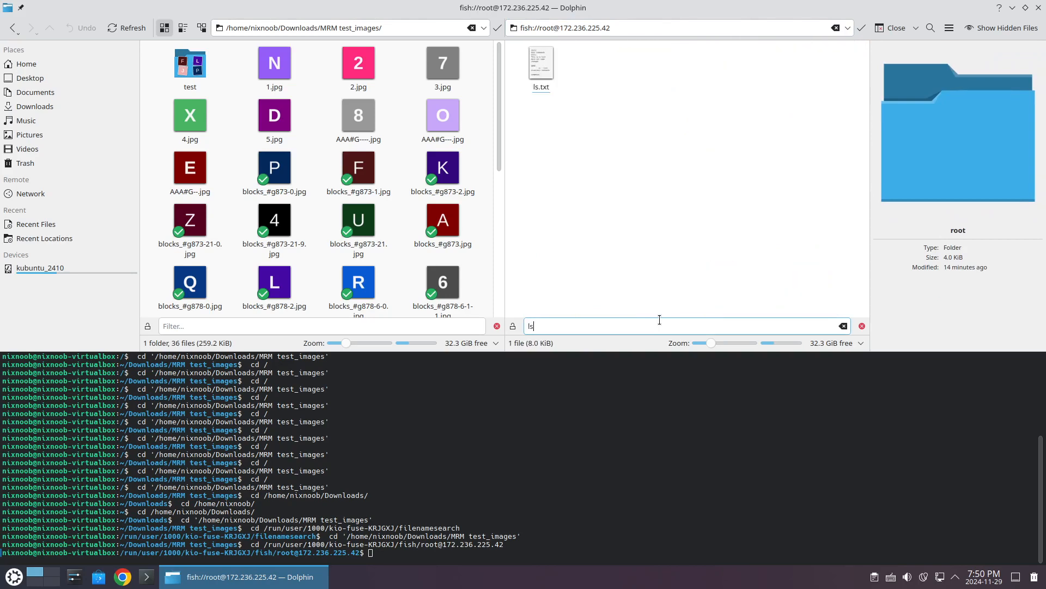
key(BackSpace)
key(BackSpace)
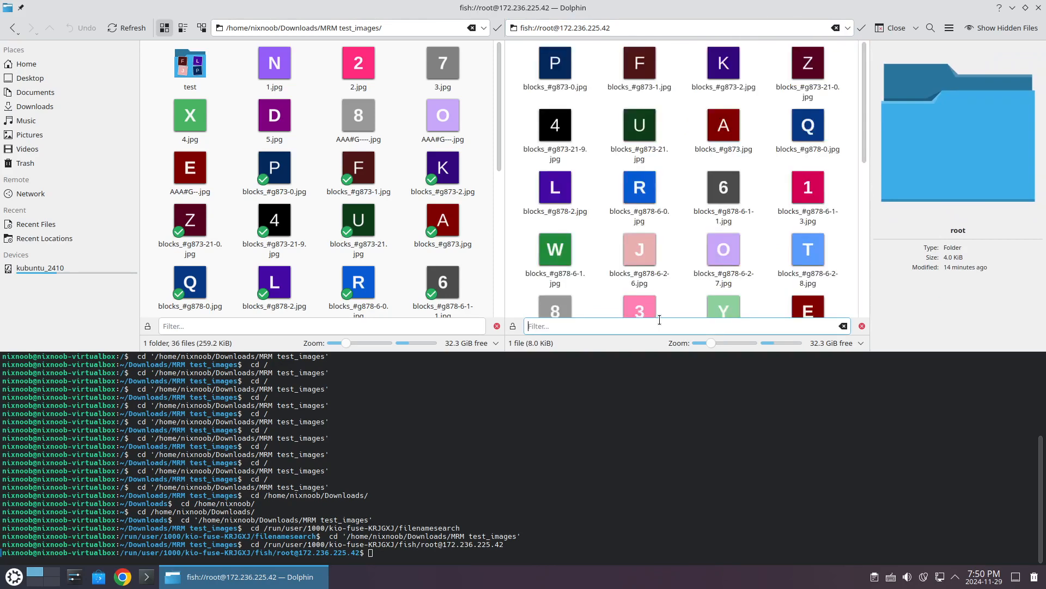
text(3)
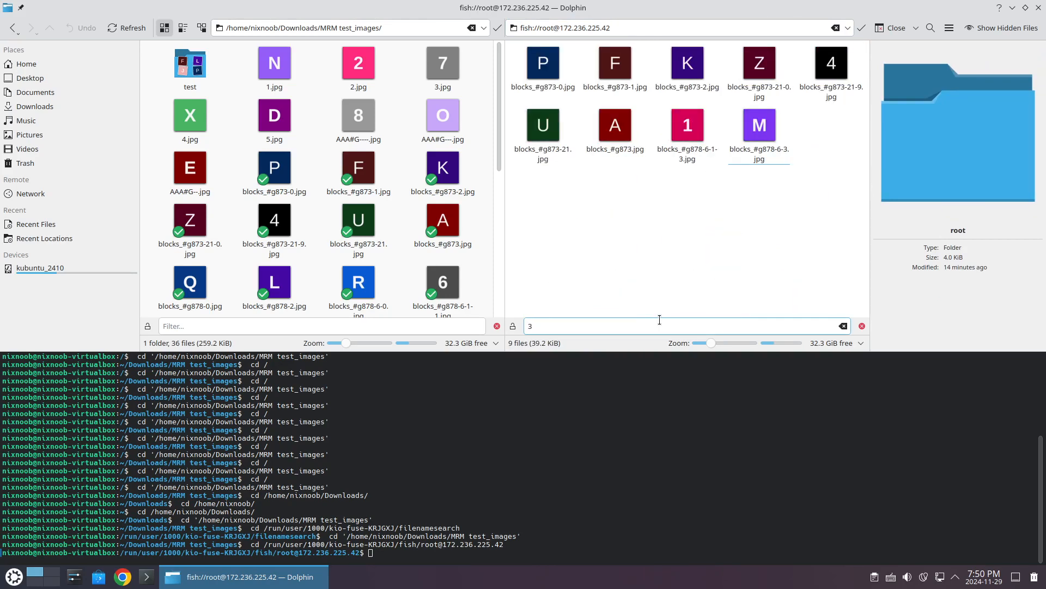
key(BackSpace)
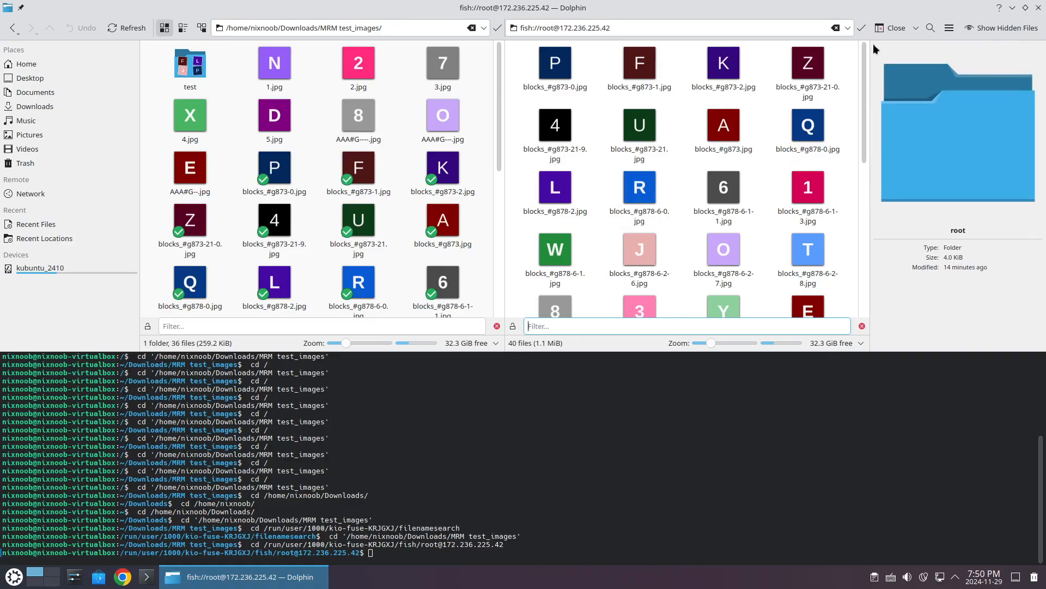
click(894, 28)
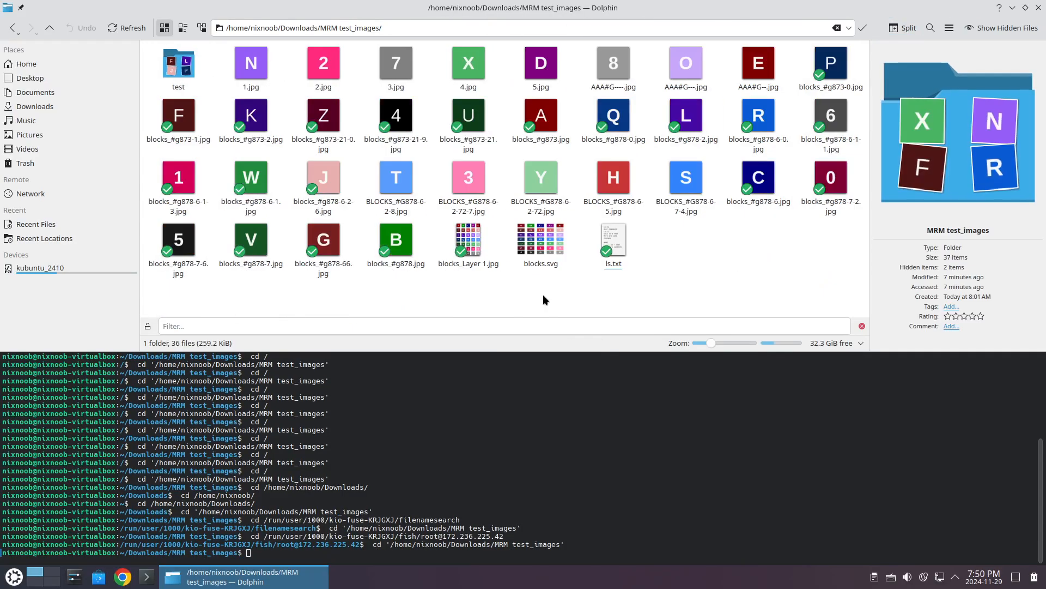
Select the eight images from 1.jpg through AAA#G--.jpg and try to batch-rename them with the pattern # starting at 1
drag(219, 53, 842, 73)
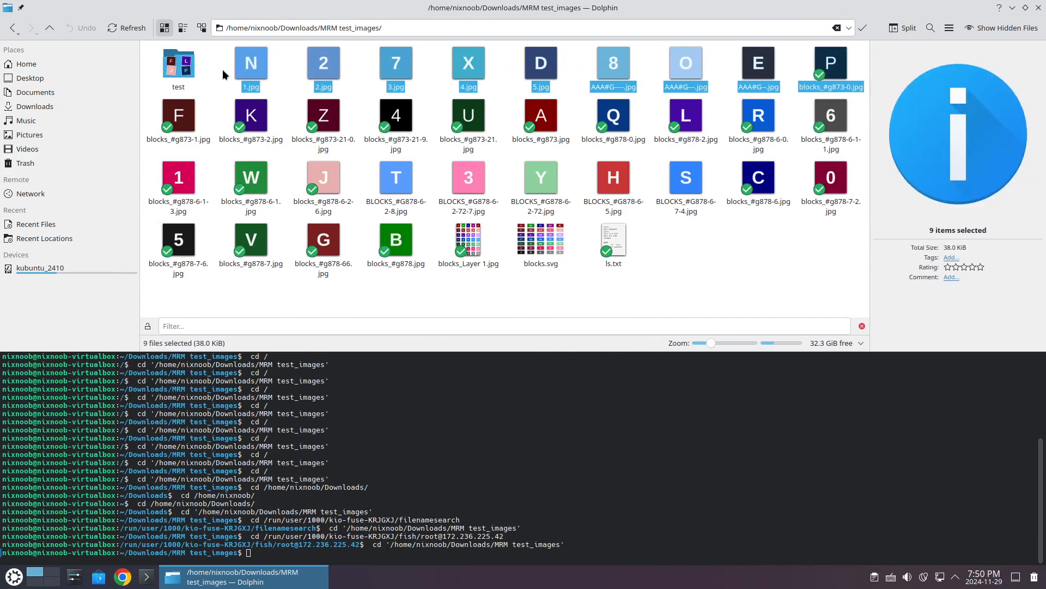
drag(223, 71, 768, 79)
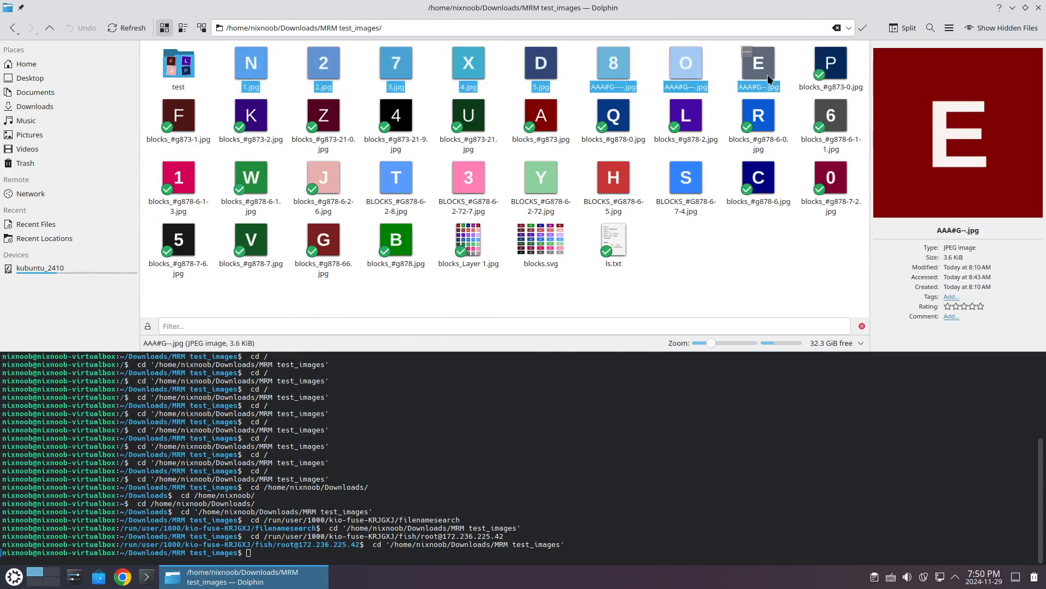
right_click(769, 79)
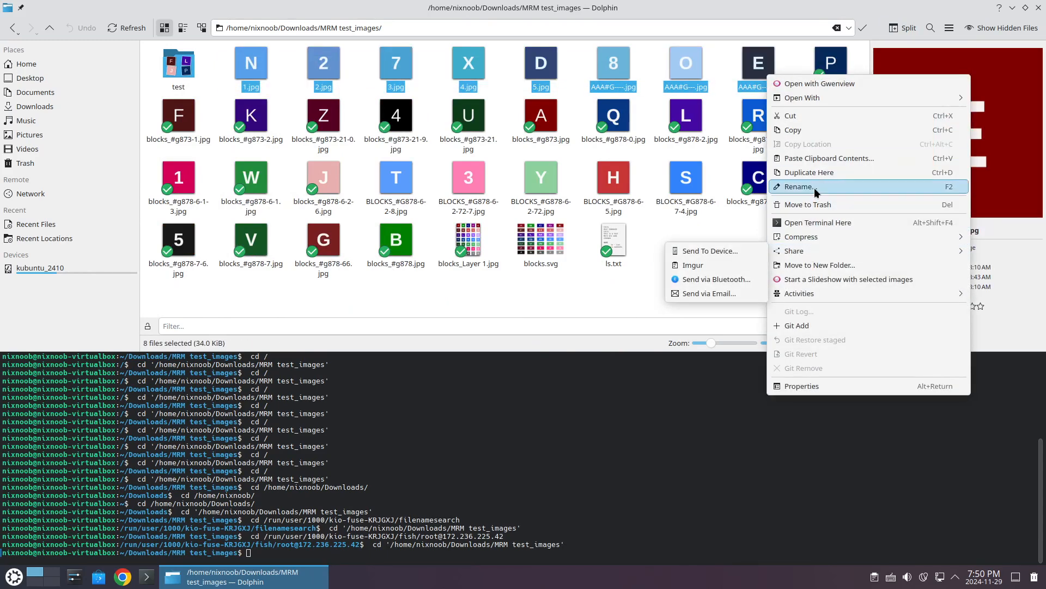
click(816, 192)
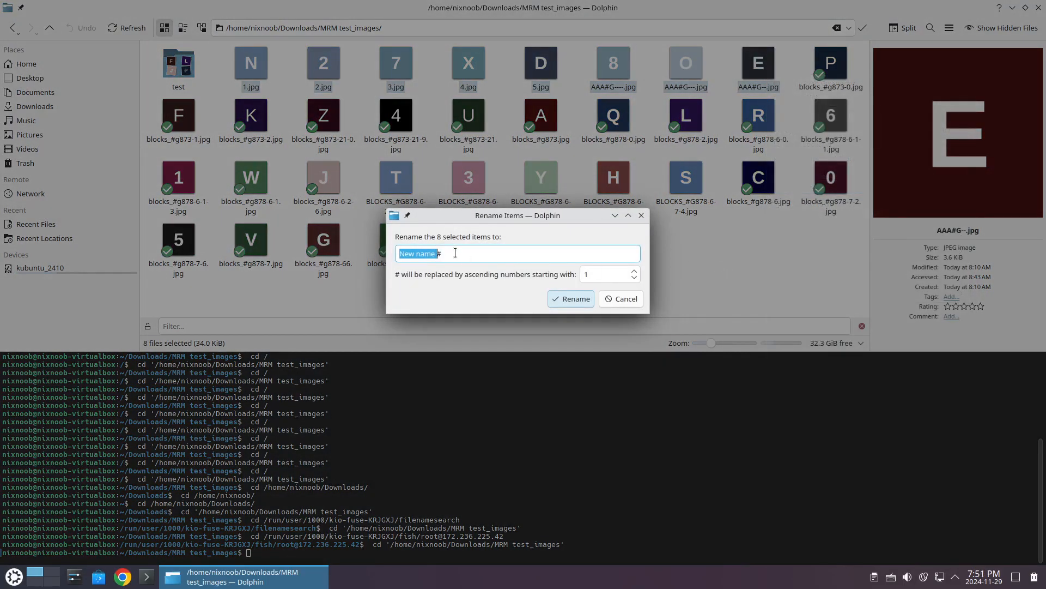
key(BackSpace)
click(563, 302)
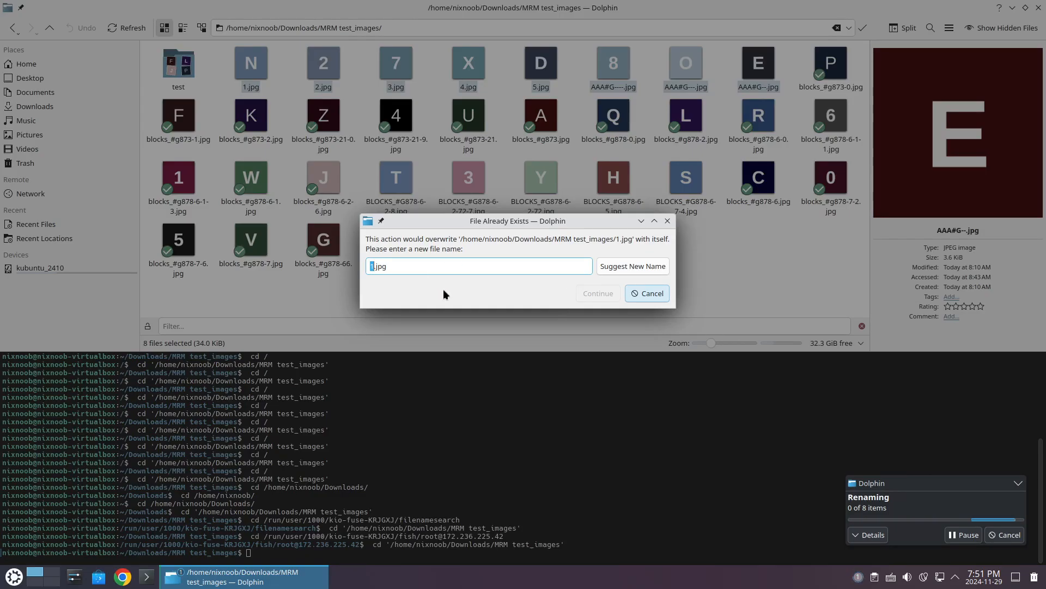
click(648, 297)
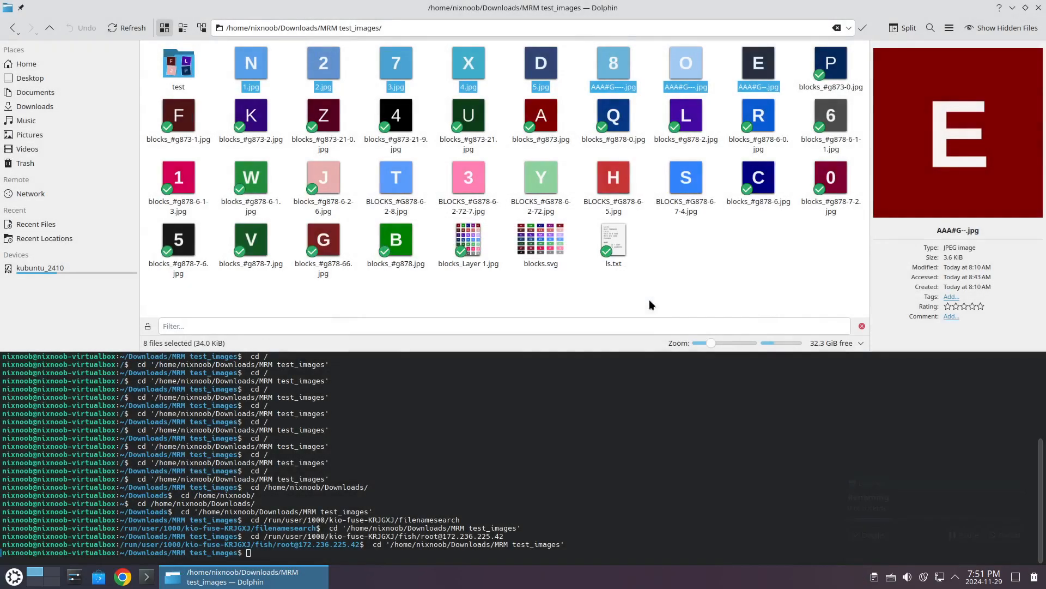
Batch-rename the eight selected images with the pattern image#, numbered from 1, and clear the selection
right_click(625, 83)
click(668, 191)
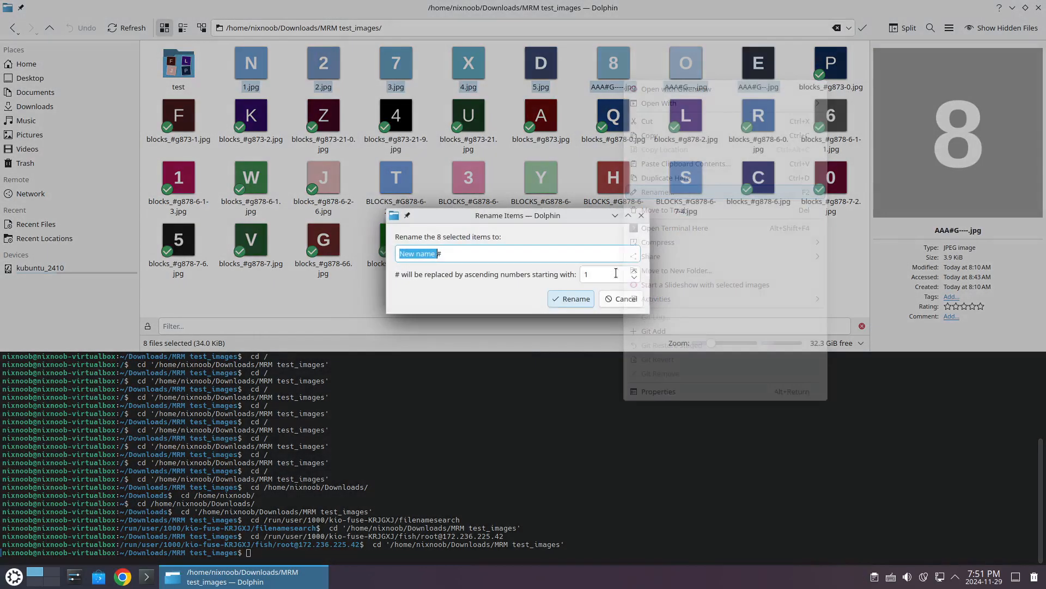
click(433, 257)
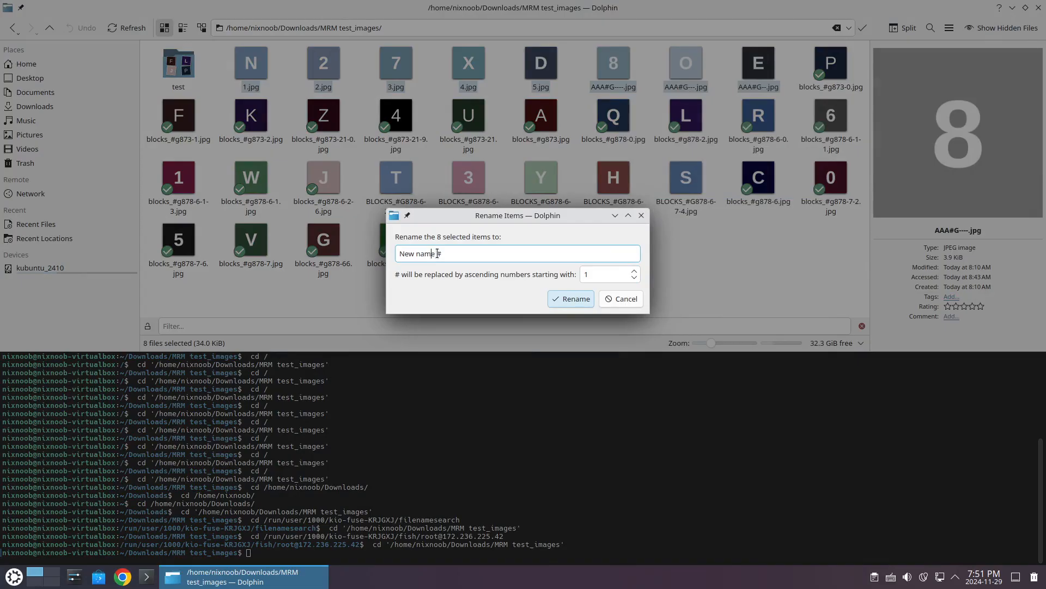
drag(437, 255, 385, 257)
text(image#)
click(571, 299)
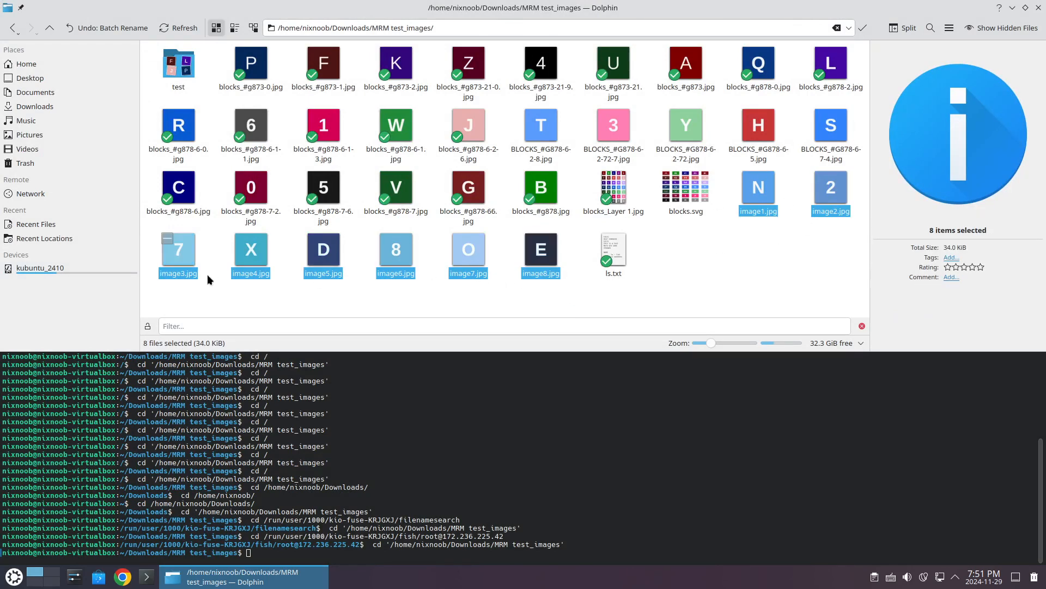
click(680, 290)
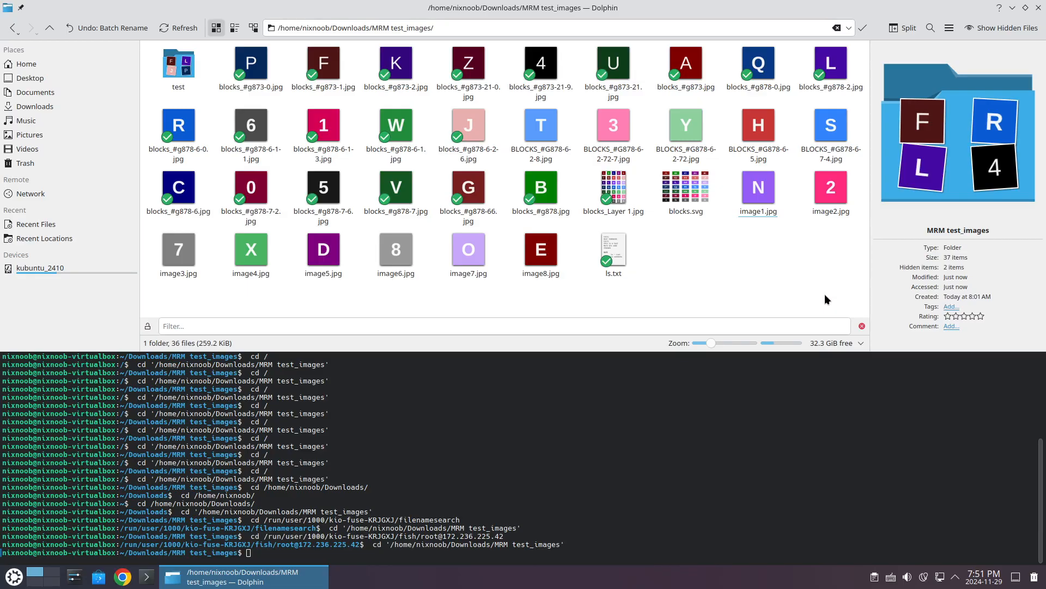
click(949, 28)
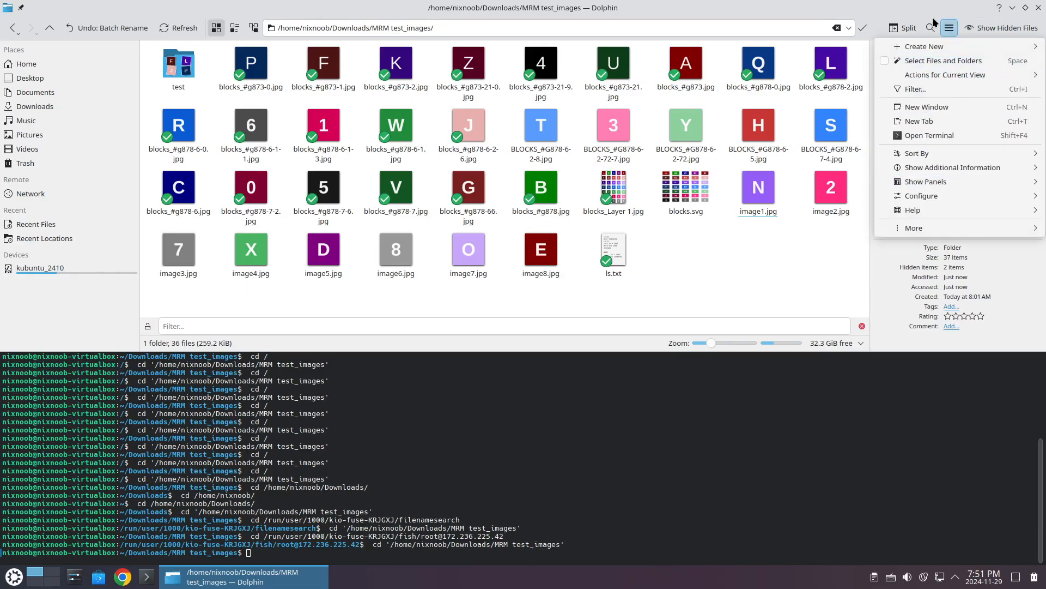
mouse_move(921, 228)
click(554, 434)
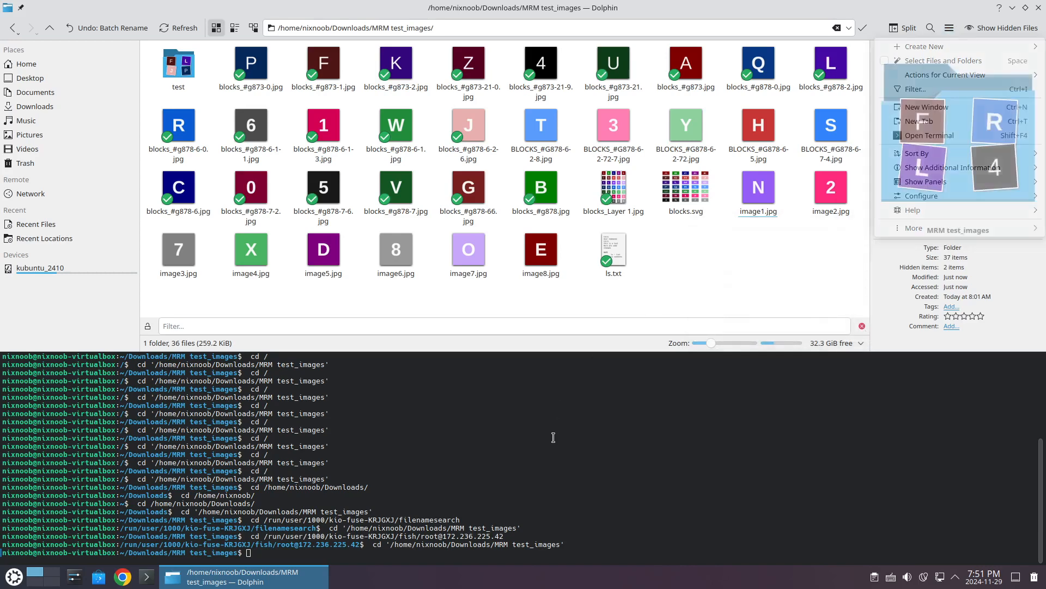